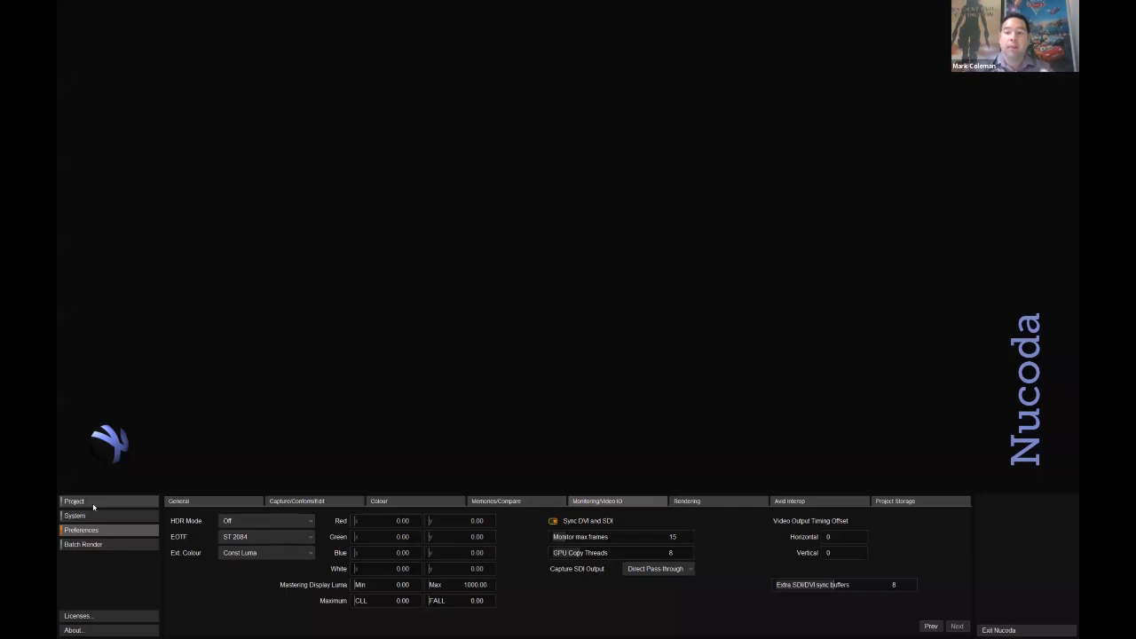
Open the project settings page and check the LUT options for the Pan and Scan project's 4096x3112p output format.
click(93, 504)
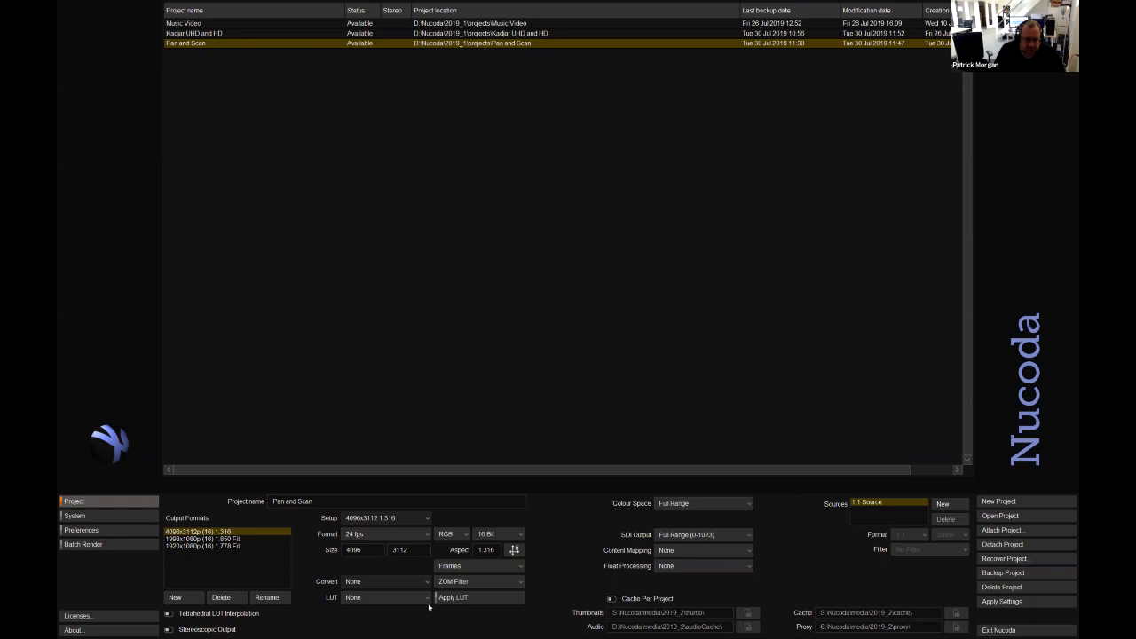
click(361, 601)
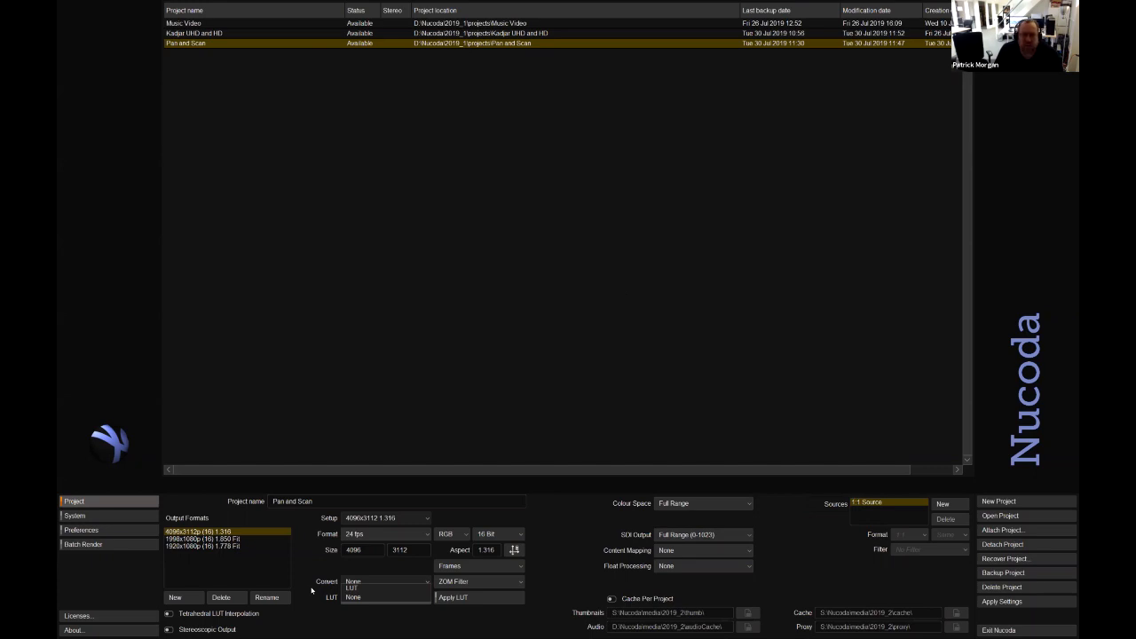
click(302, 581)
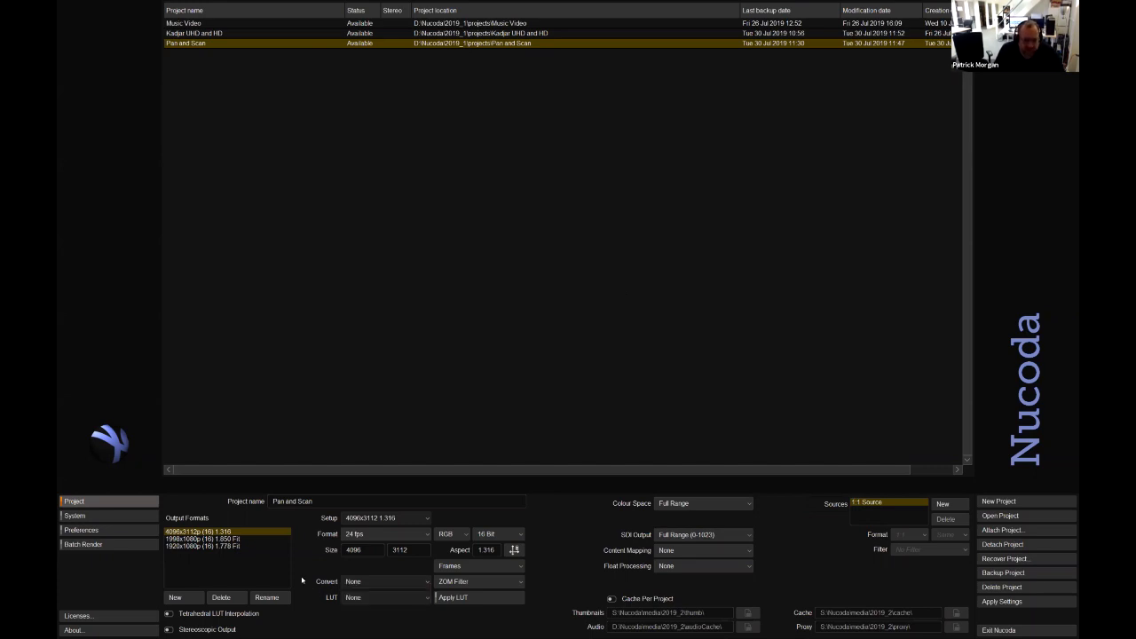
Set the output format's LUT option to LUT and browse the available LUT categories, such as Viper and Arri Demo LUTs.
click(373, 598)
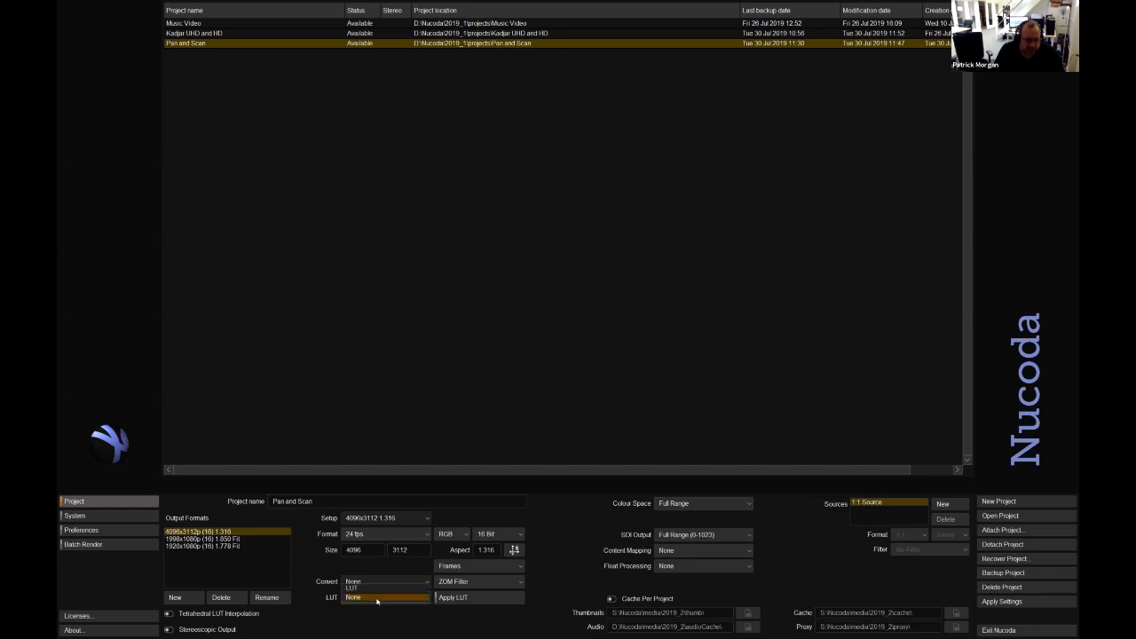
click(372, 589)
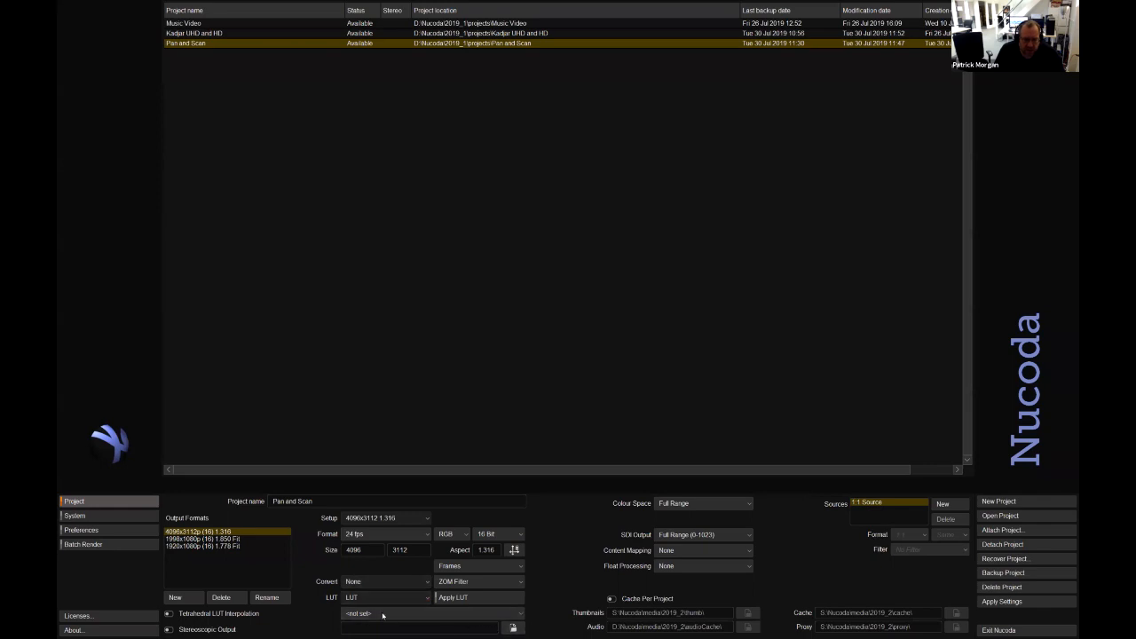
click(382, 614)
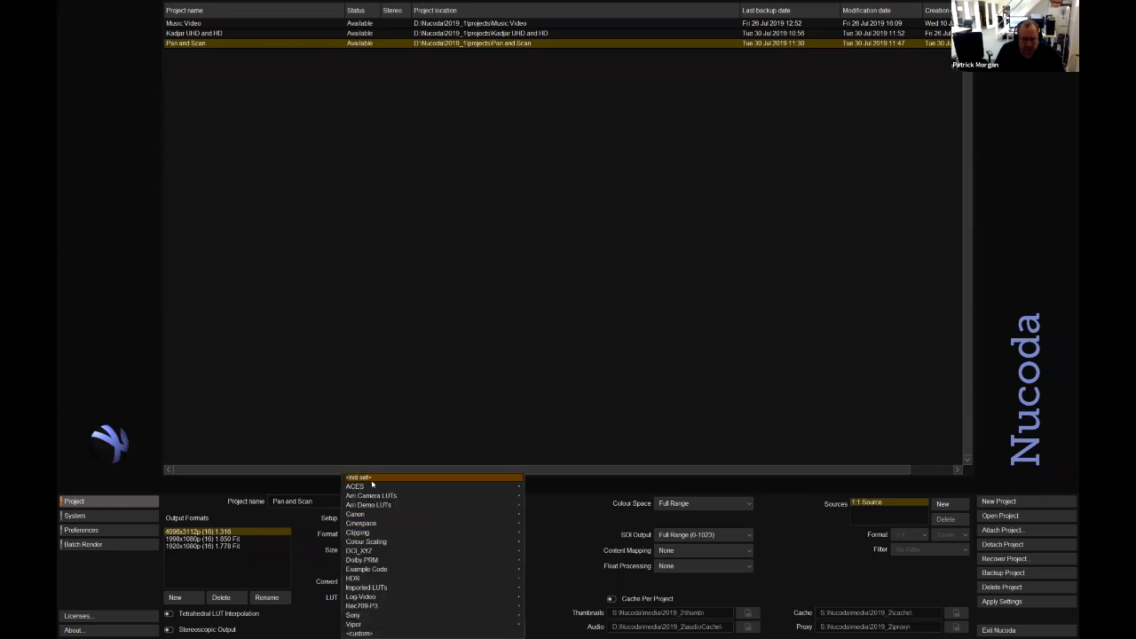
mouse_move(360, 625)
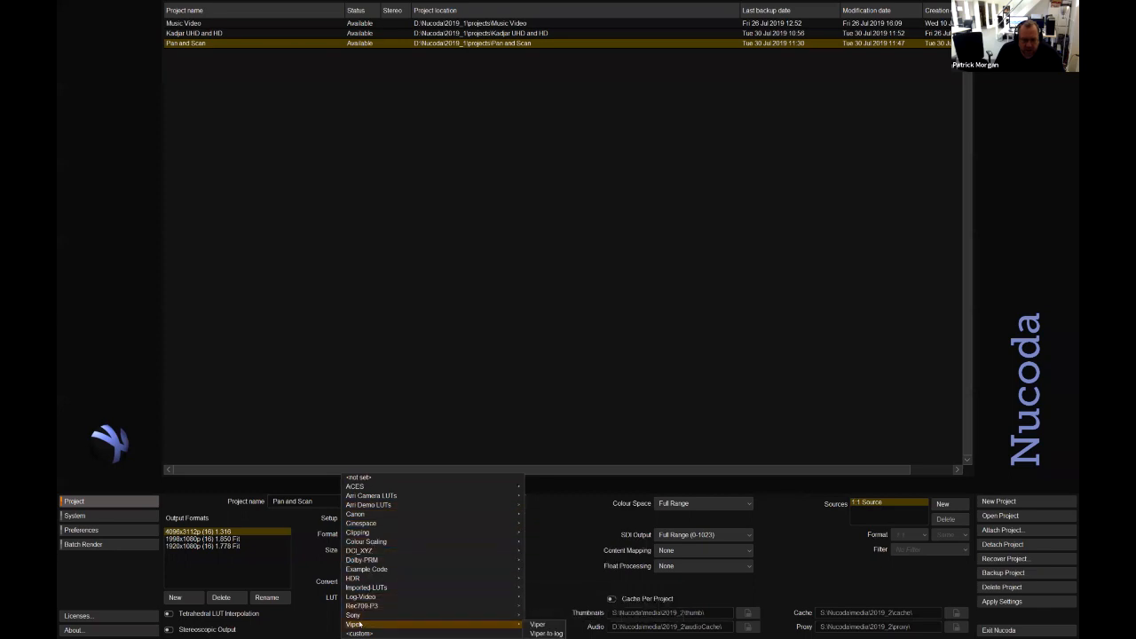
mouse_move(362, 506)
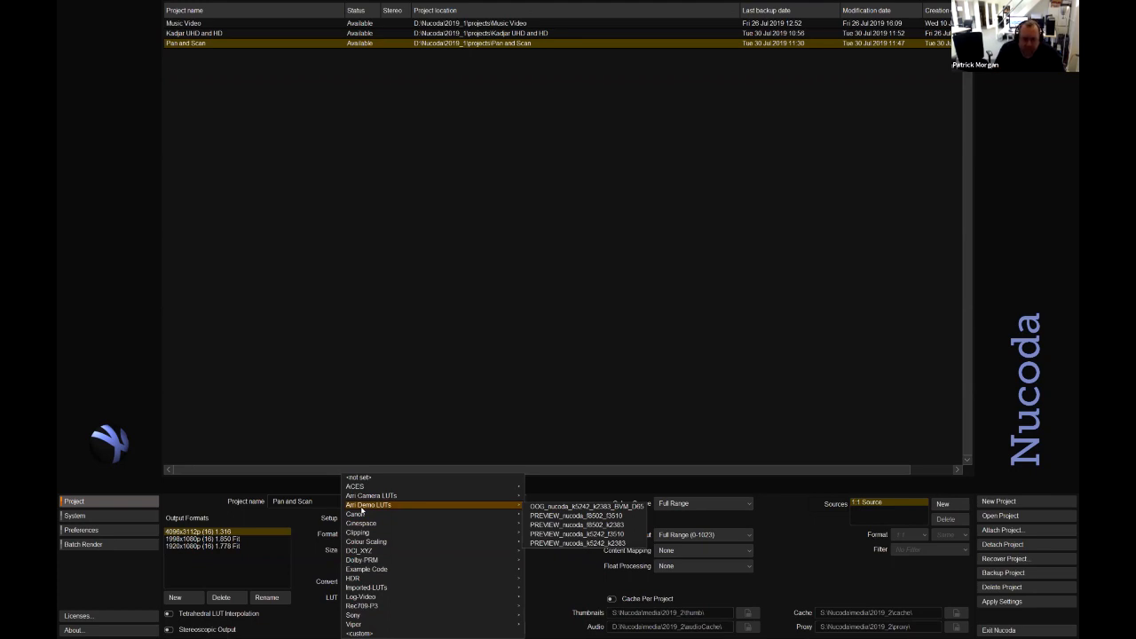
click(361, 434)
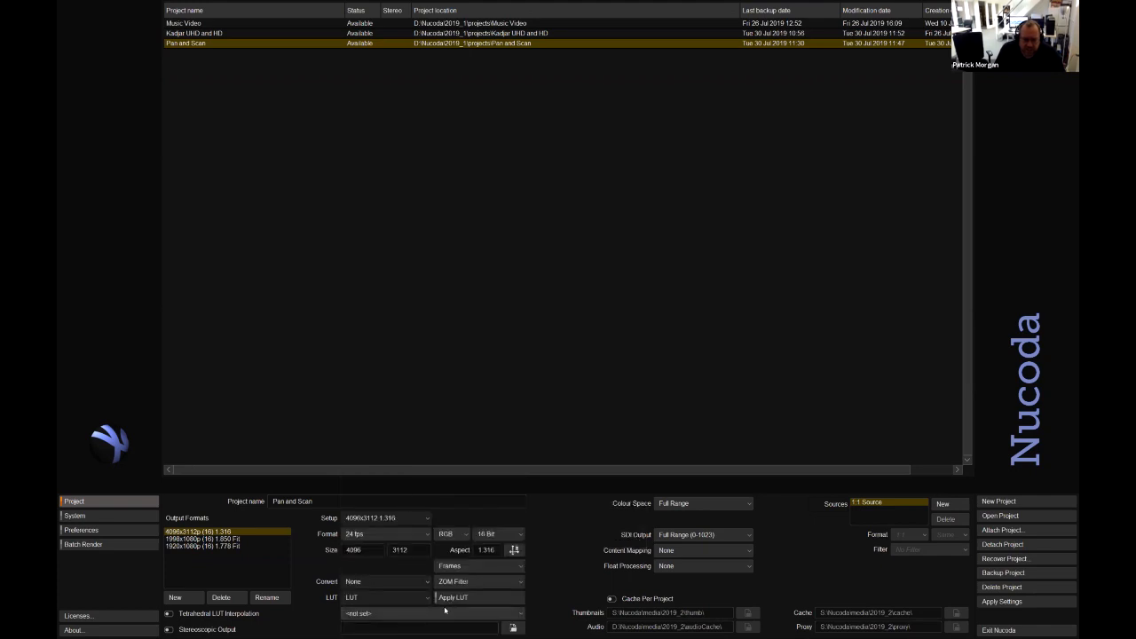
Choose the DCI_XYZ LUT LC3DL_Kodak2383_DCI_XYZ for the output format and reset the LUT option to None.
click(391, 612)
mouse_move(414, 551)
click(612, 553)
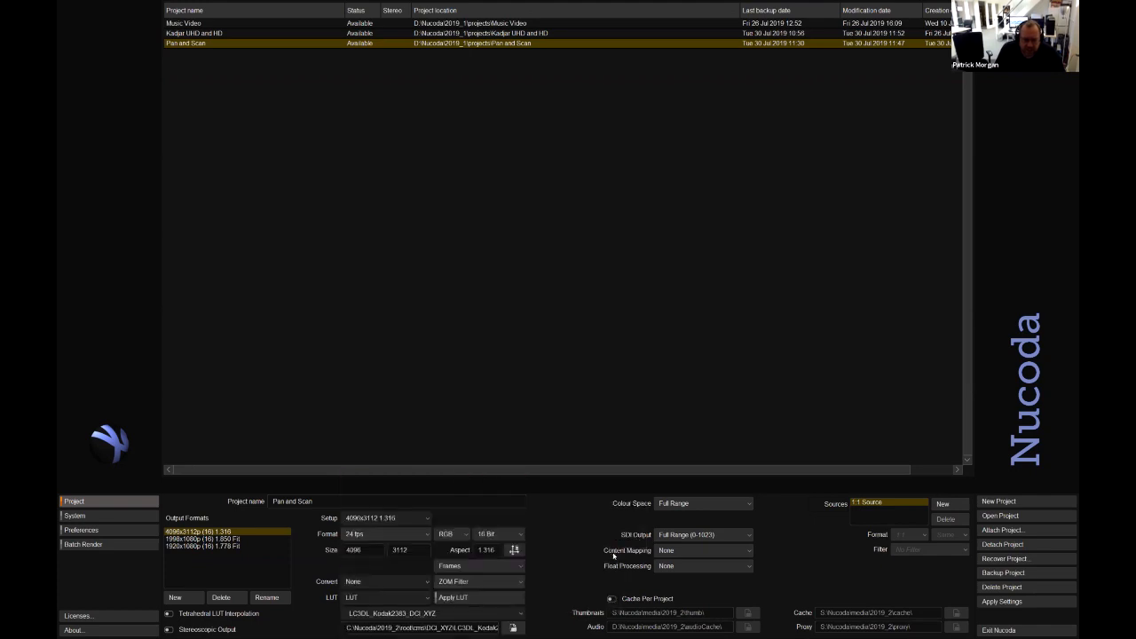
click(425, 614)
click(422, 614)
click(383, 598)
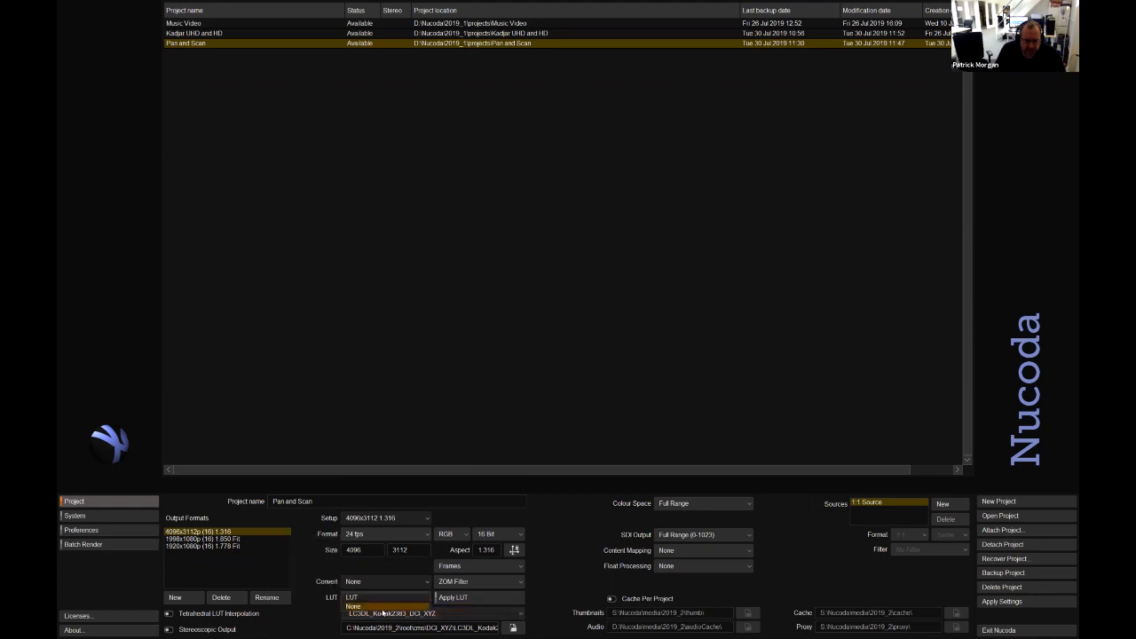
click(383, 609)
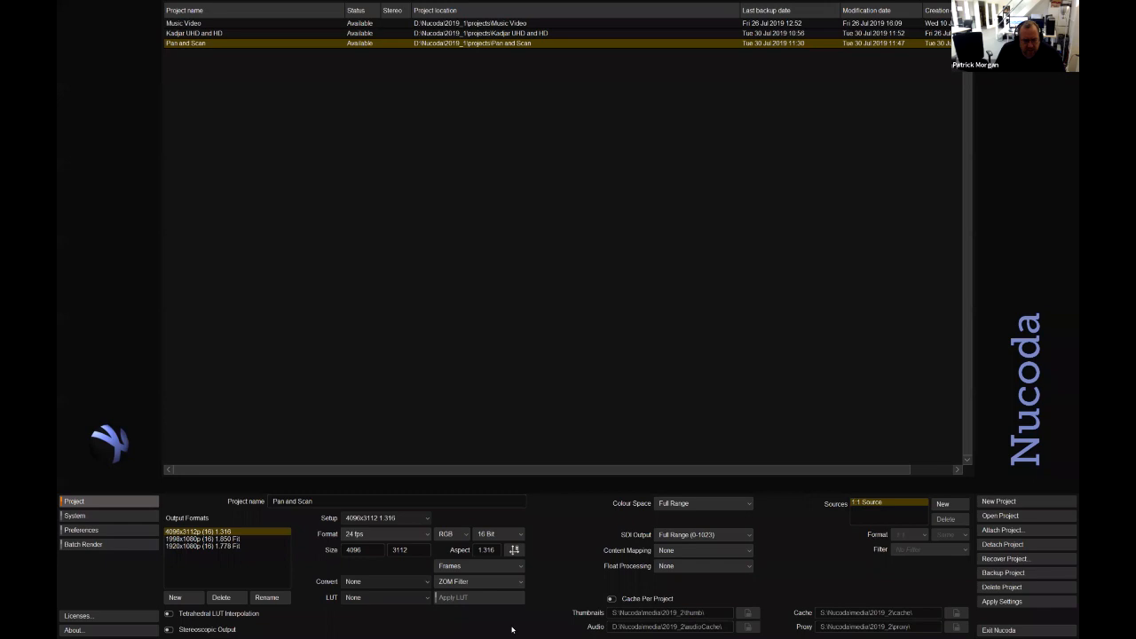
Assign the LC3DL_Kodak2383_DCI_XYZ LUT to the 4096x3112p output format again and enable applying it.
click(394, 597)
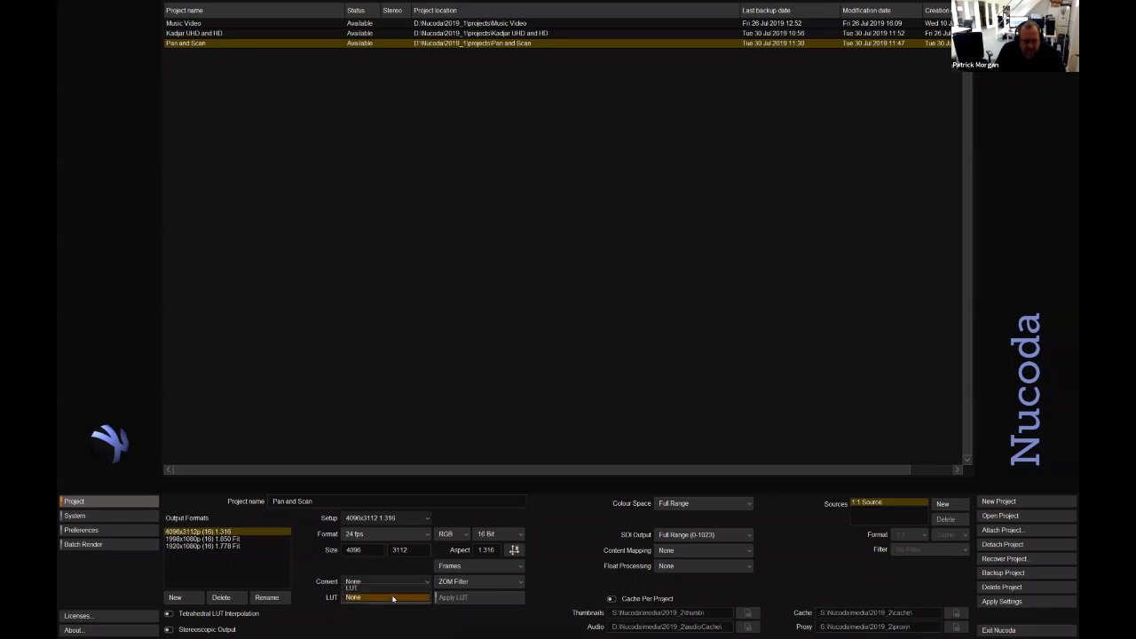
click(385, 600)
click(386, 612)
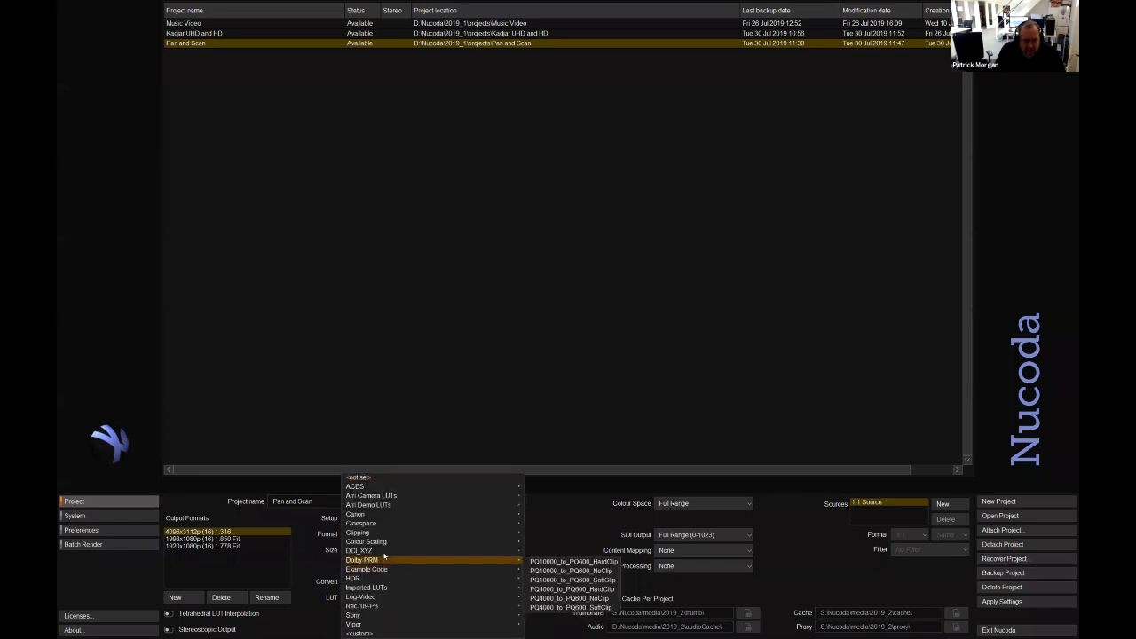
mouse_move(462, 567)
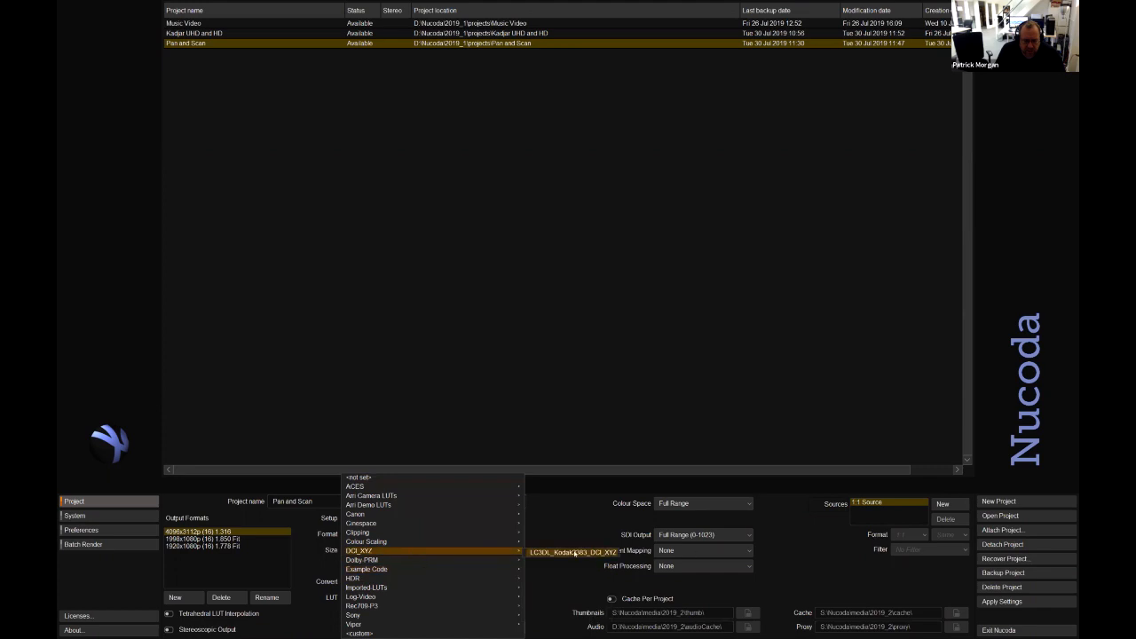
click(572, 552)
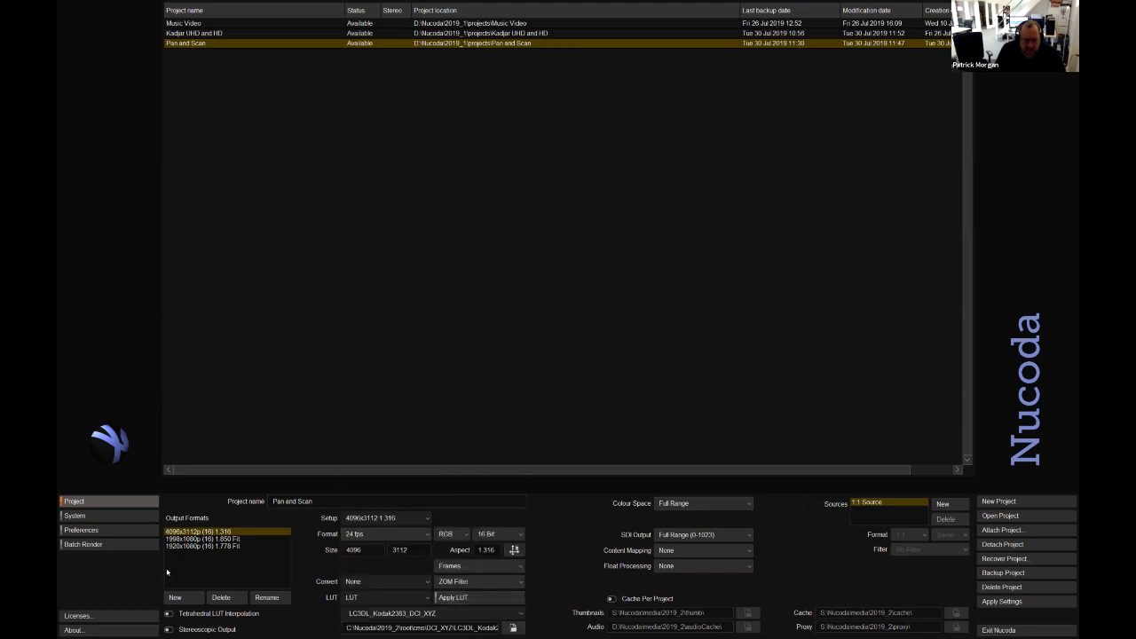
click(465, 598)
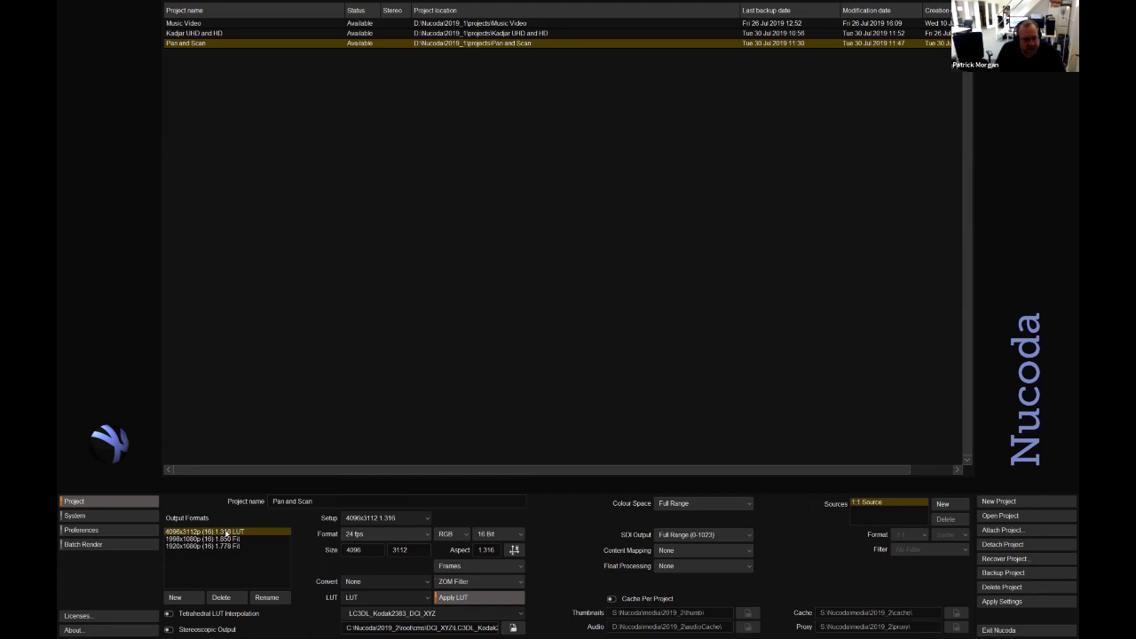
Disable LUT application for the 4096x3112p output format and set its LUT option to None.
click(464, 598)
click(411, 599)
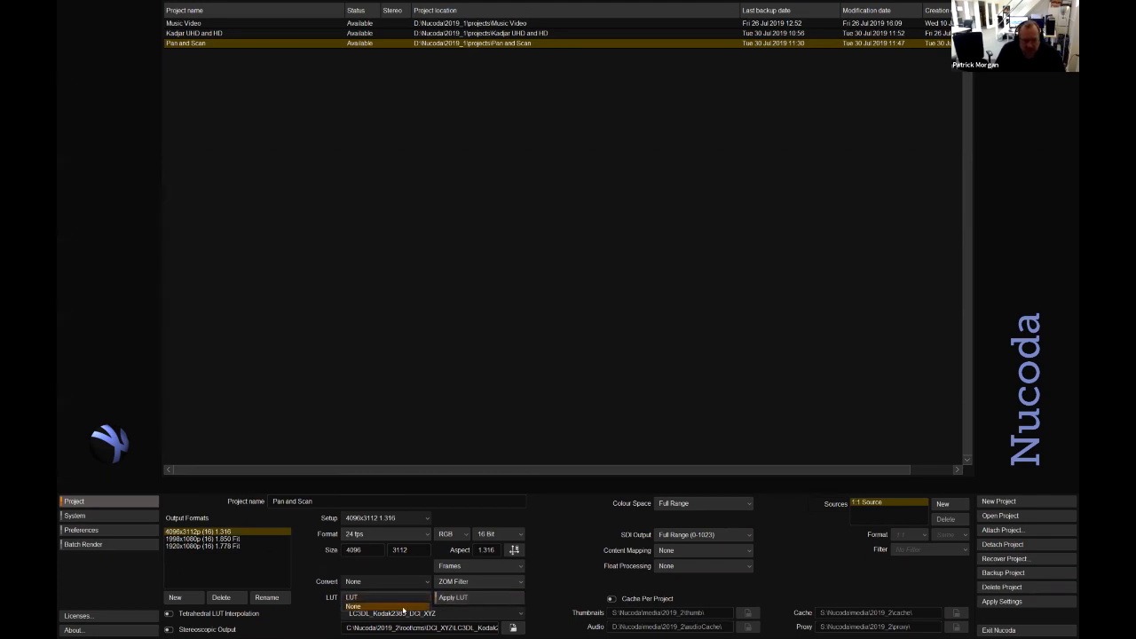
click(403, 608)
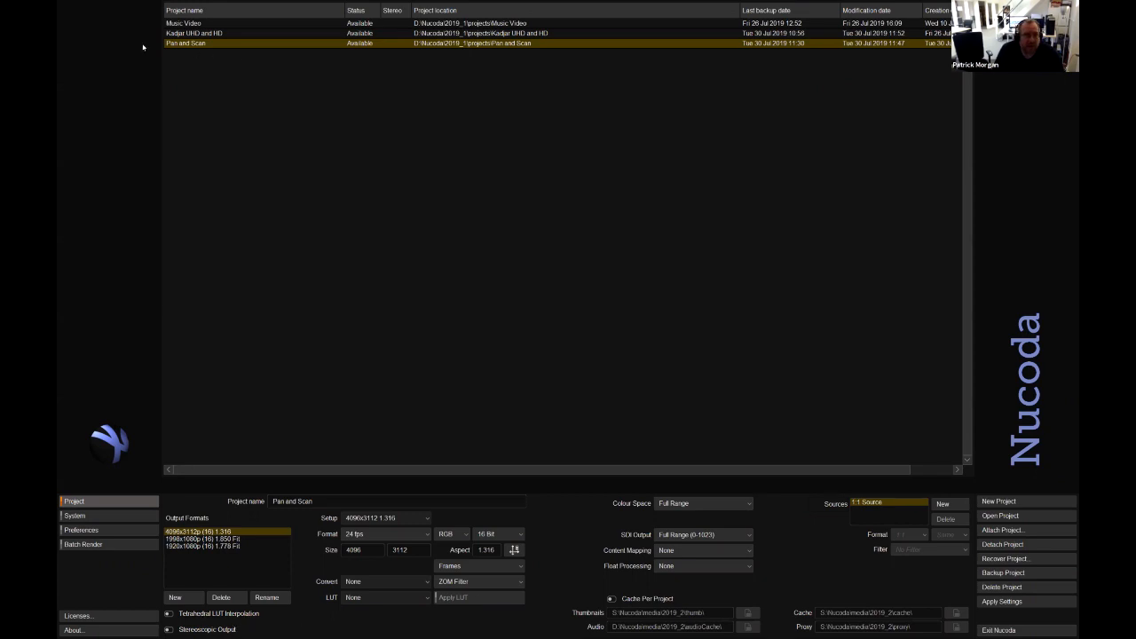
Open the Kadjar UHD and HD project with the library hidden and move the playhead to 00:00:00:16 in the first shot.
double_click(208, 35)
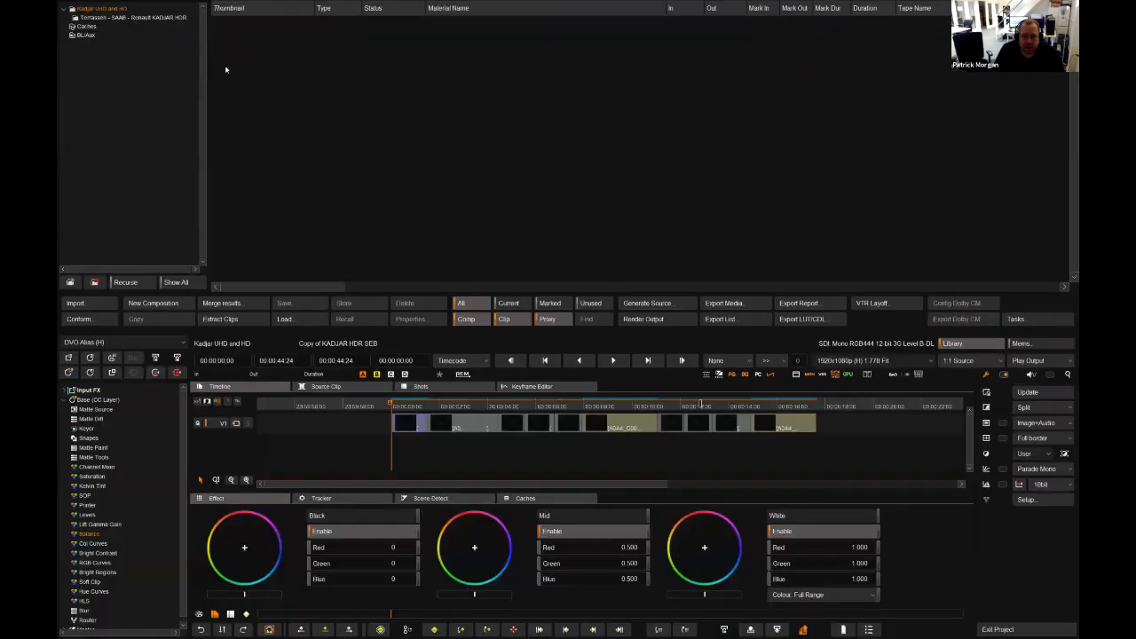
click(953, 343)
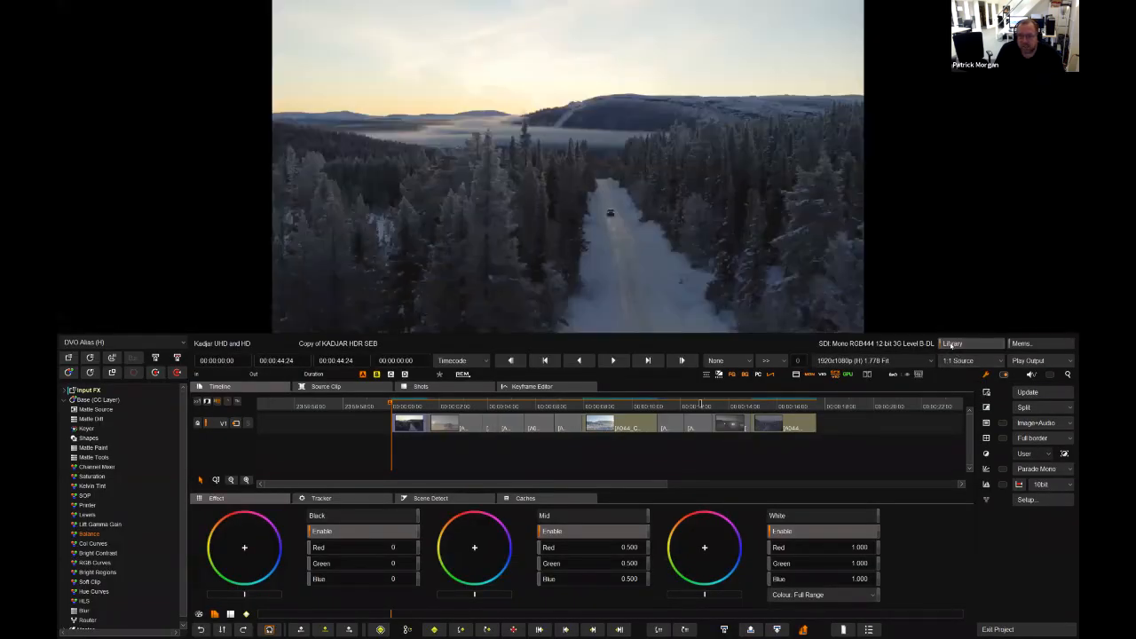
click(396, 405)
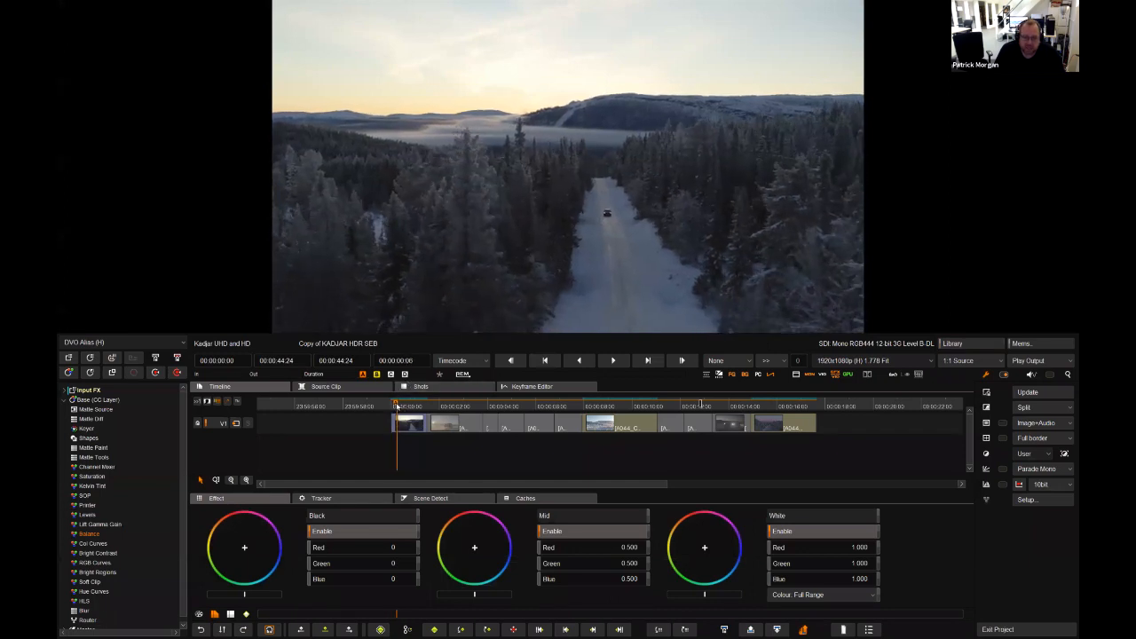
click(407, 406)
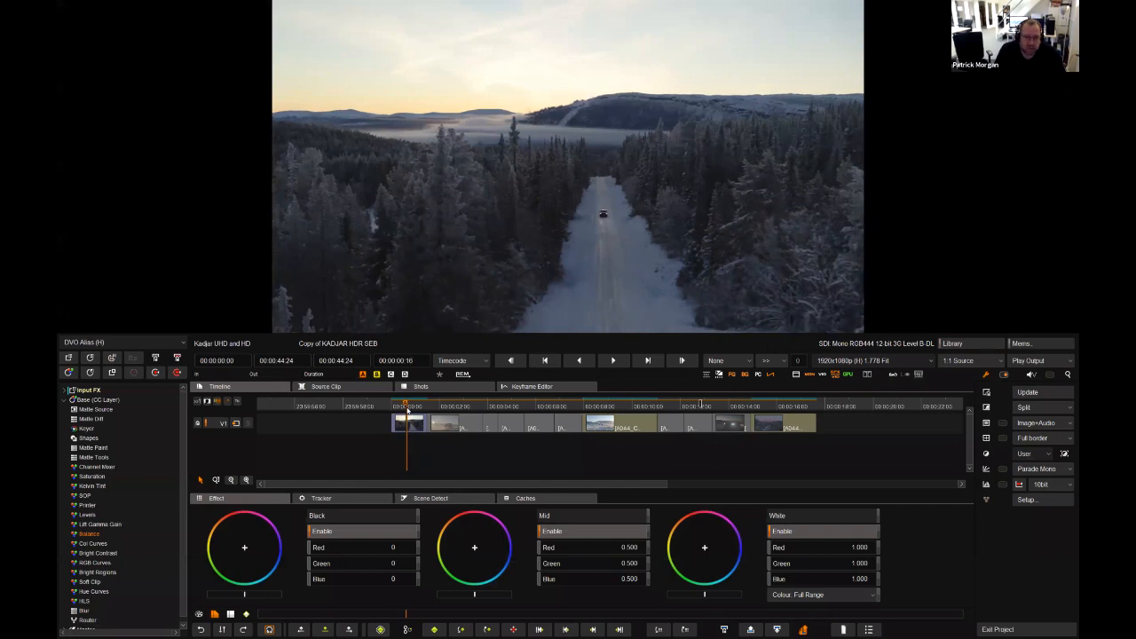
Collapse the Base (CC Layer) and add the Colour Management LUT effect to the first shot as a new layer.
click(65, 399)
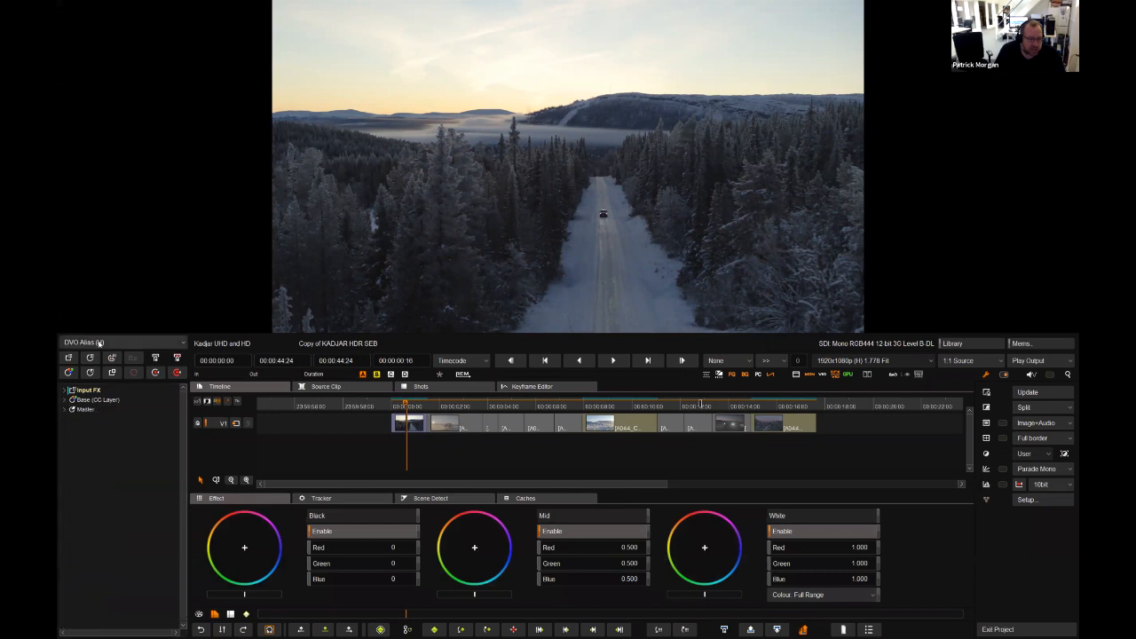
click(100, 342)
mouse_move(105, 407)
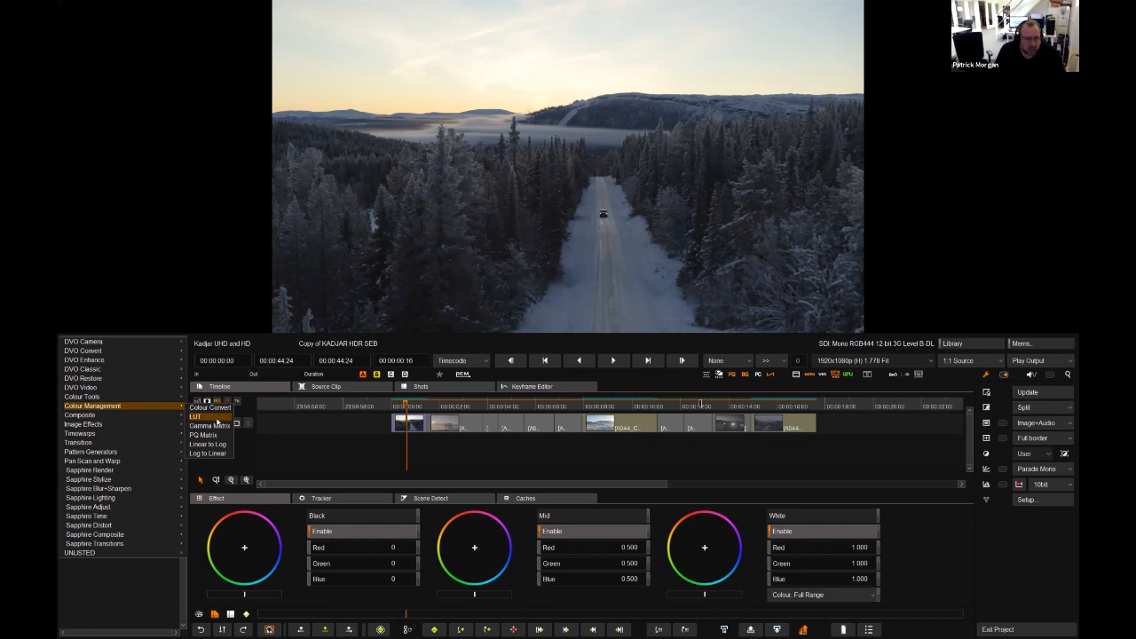
click(216, 419)
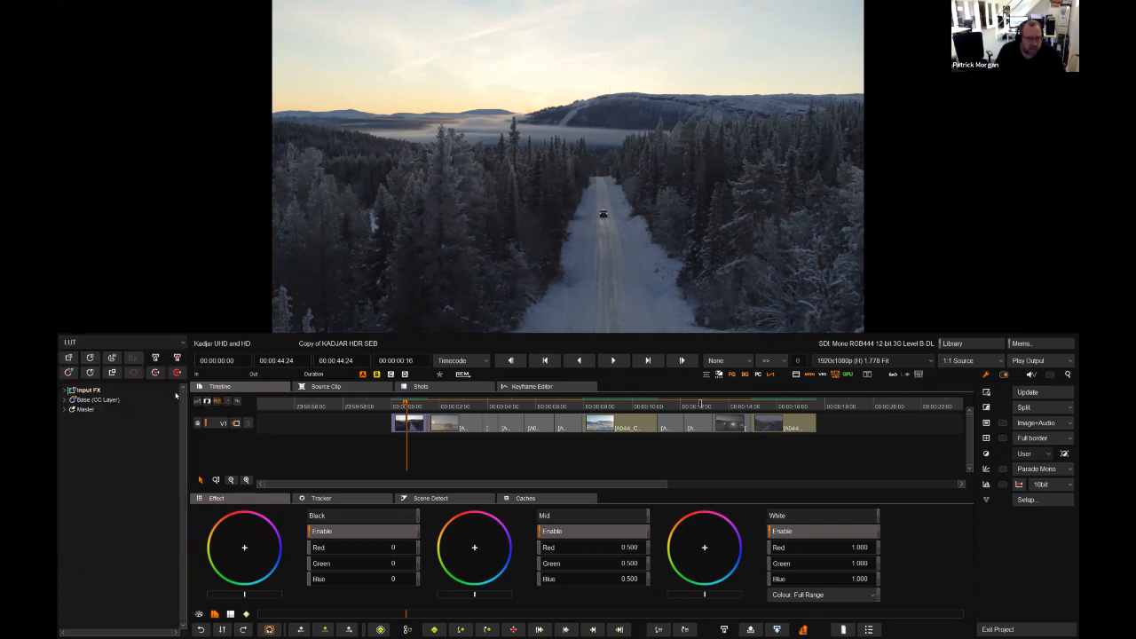
click(89, 357)
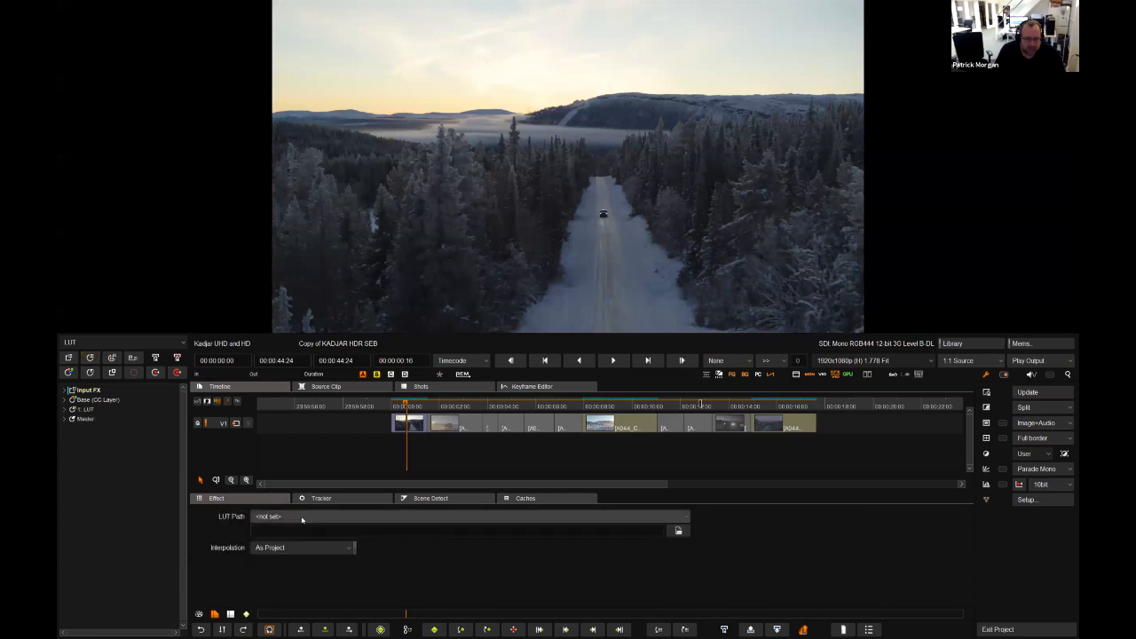
Examine the LUT effect's path choices and its interpolation options, keeping the interpolation at As Project.
click(302, 520)
mouse_move(550, 569)
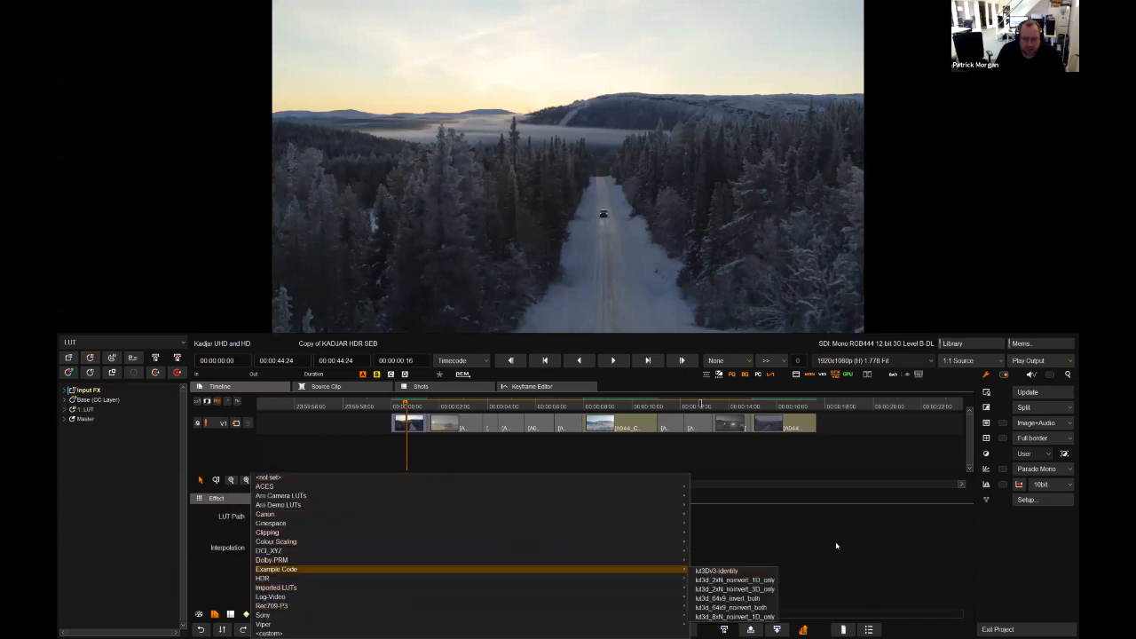
click(837, 546)
click(678, 531)
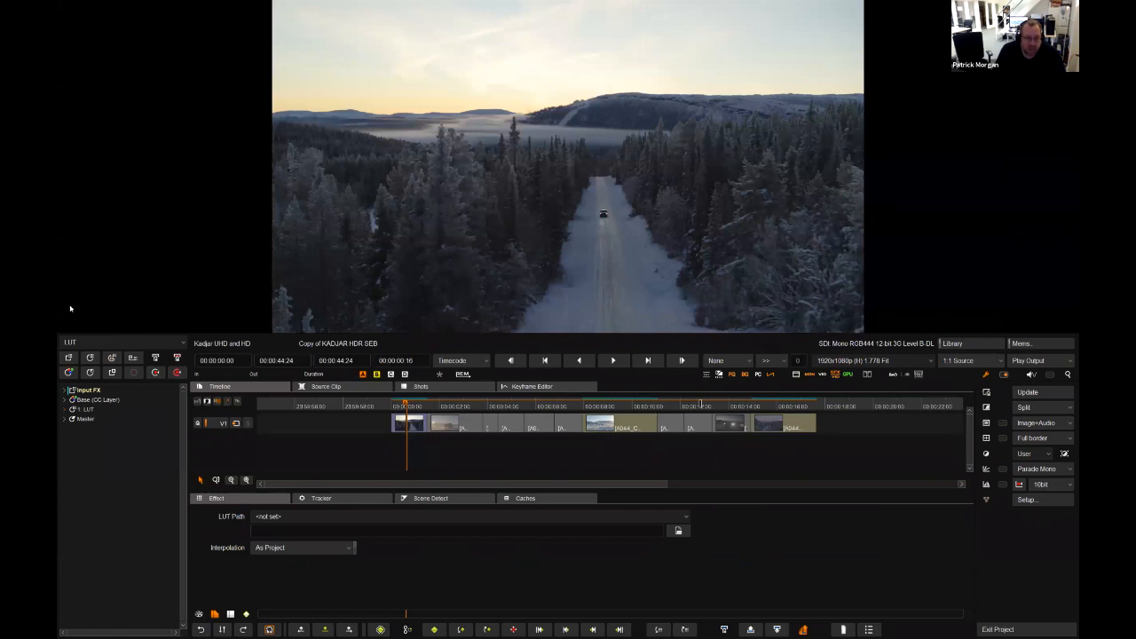
click(291, 548)
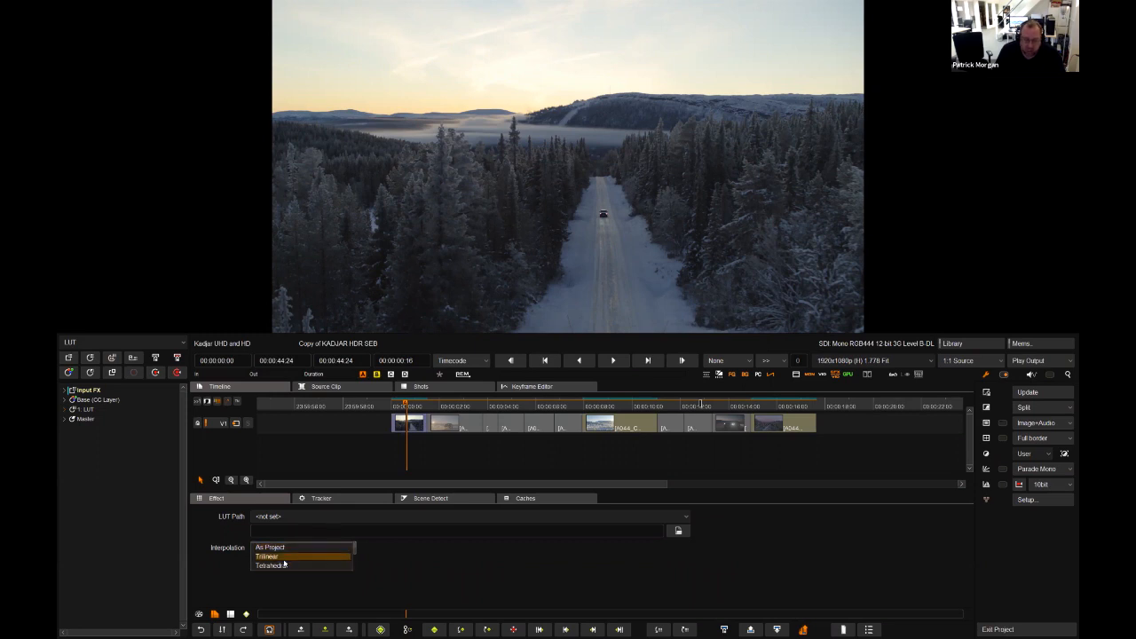
click(279, 547)
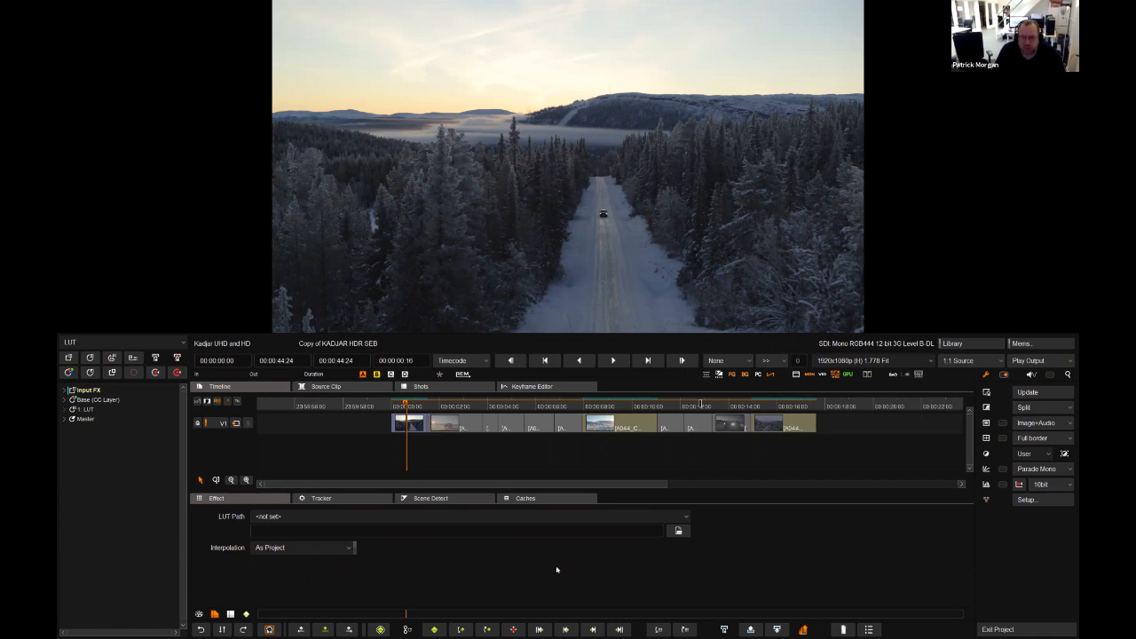
Play through the timeline, stop playback, and return the playhead to 00:00:00:06 in the first shot.
key(space)
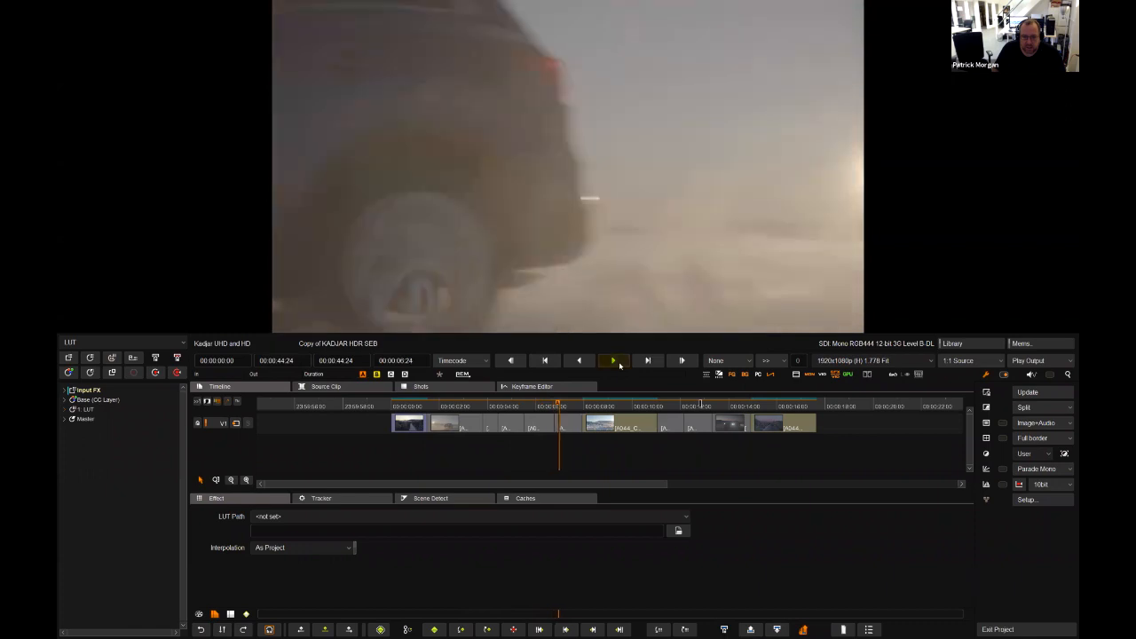
key(space)
click(397, 405)
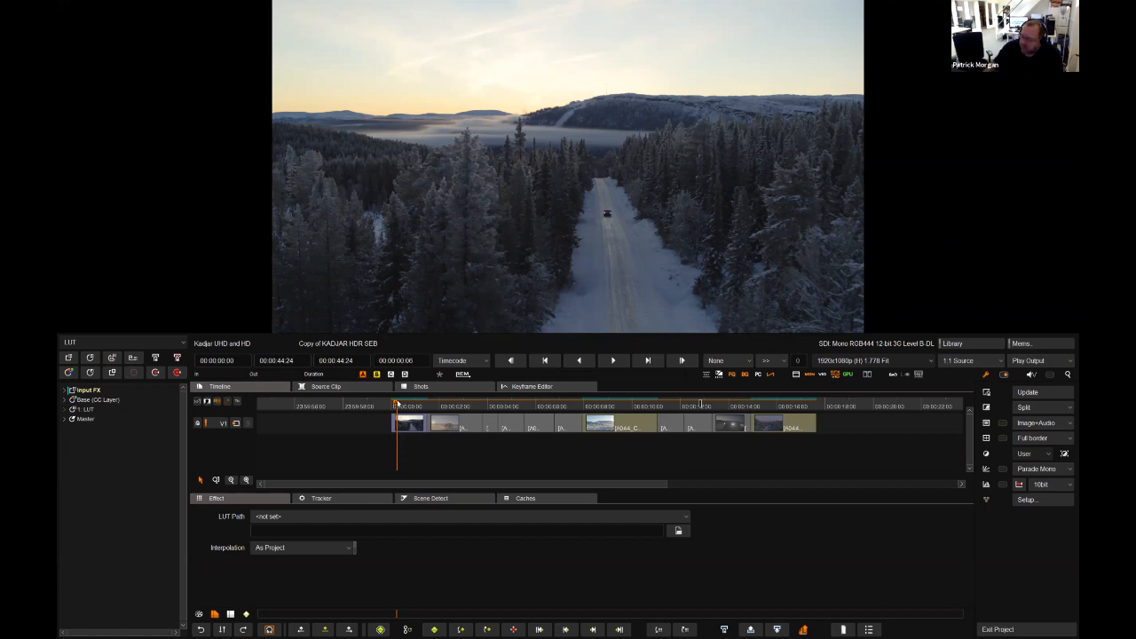
Mark the out point at the playhead in the first shot and display the Parade Mono scope.
key(o)
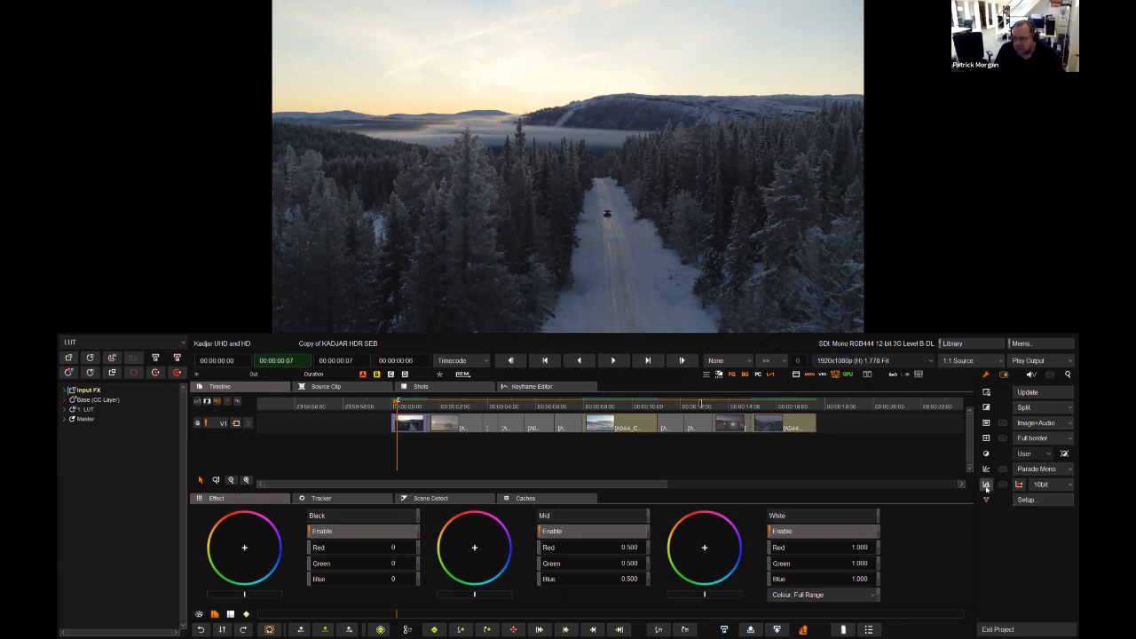
click(985, 483)
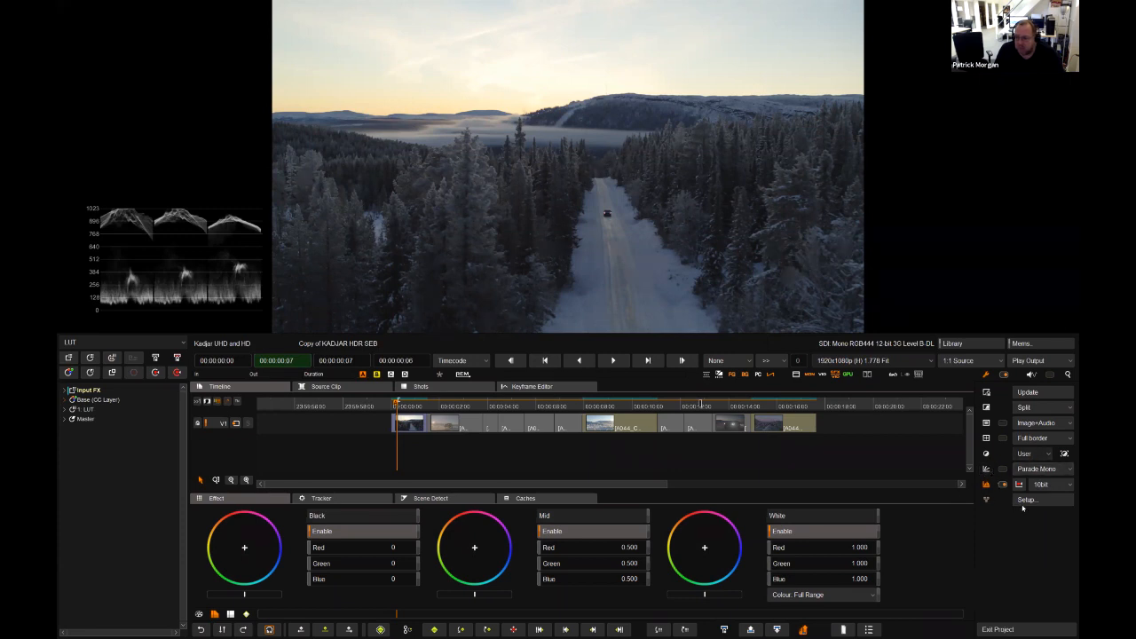
Open the scope settings in the overlay configuration and save the Parade Mono layout as a new layout named Web.
click(1026, 501)
drag(528, 229, 537, 275)
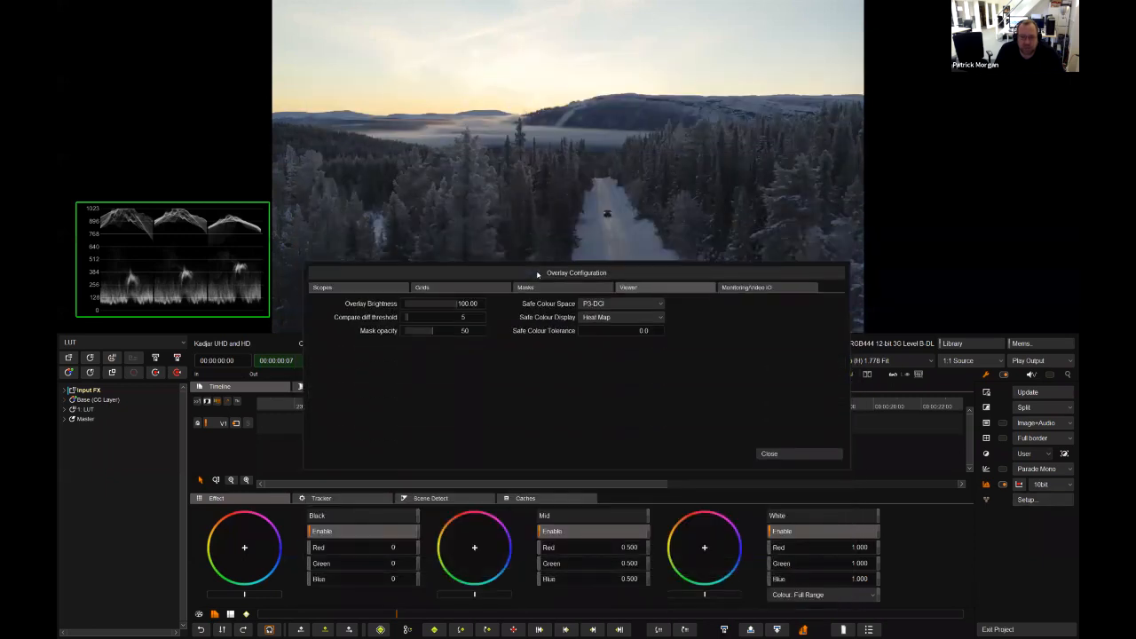
click(360, 289)
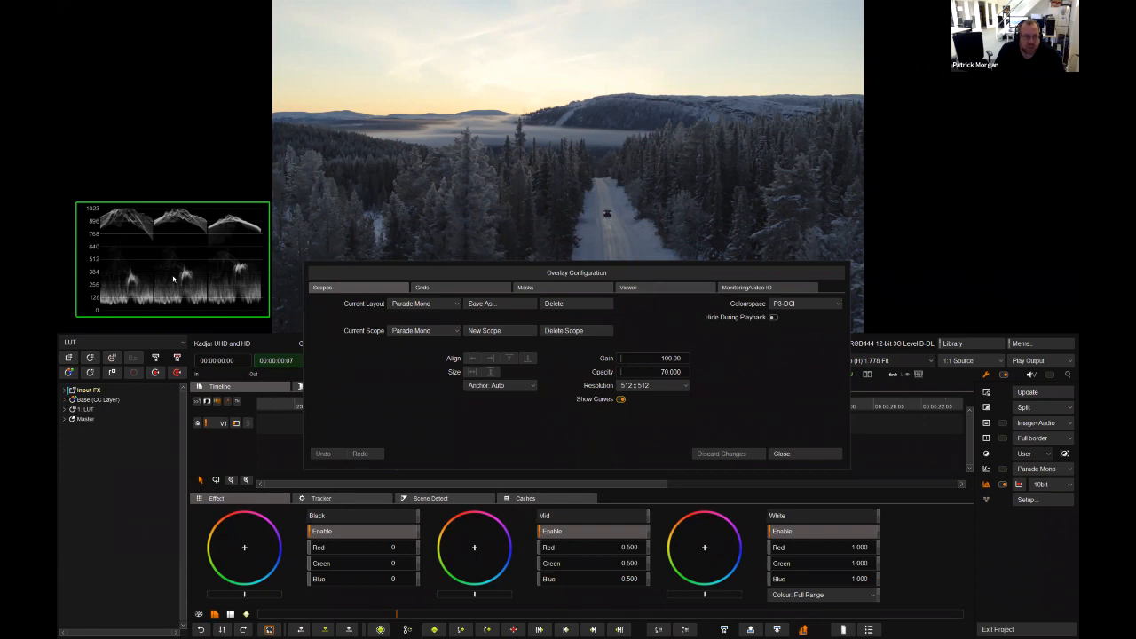
drag(174, 280, 163, 92)
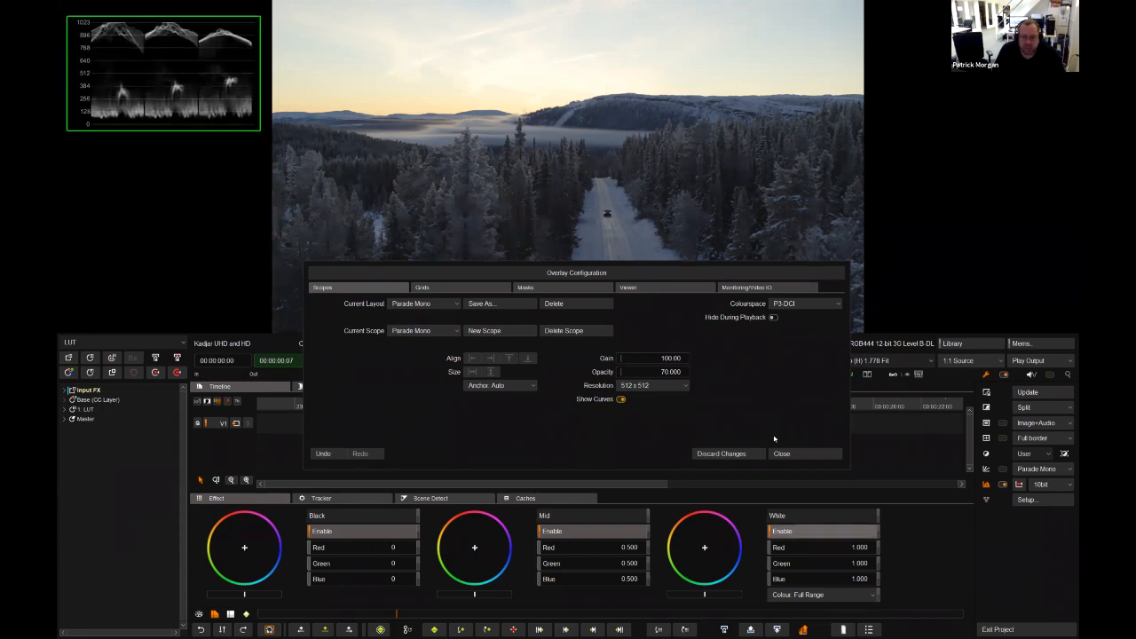
click(706, 454)
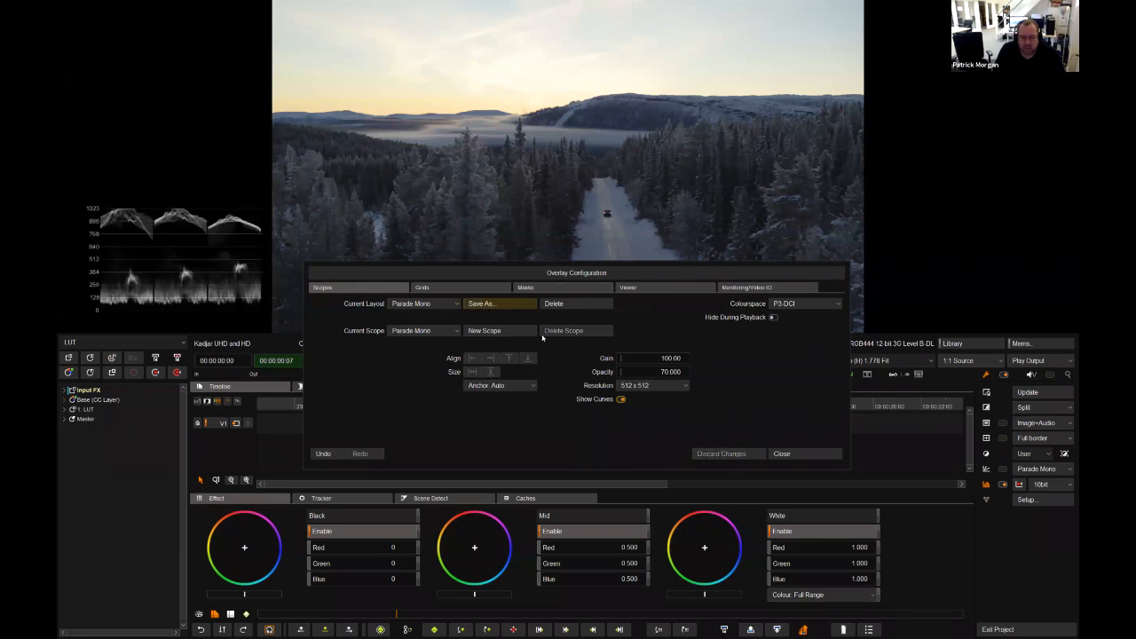
click(530, 304)
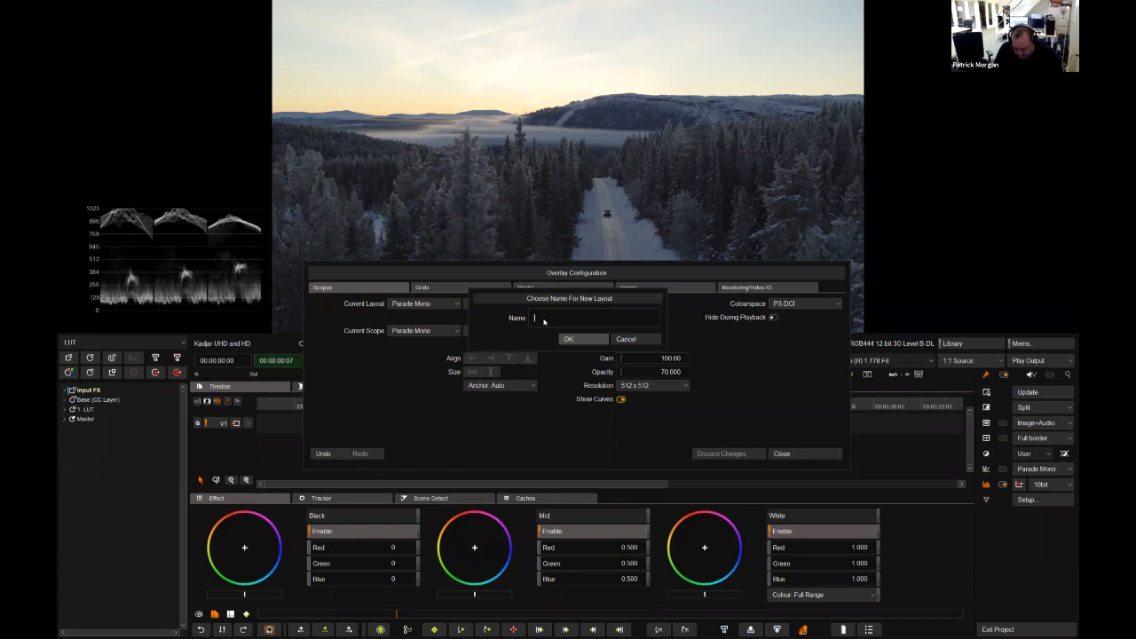
text(Web)
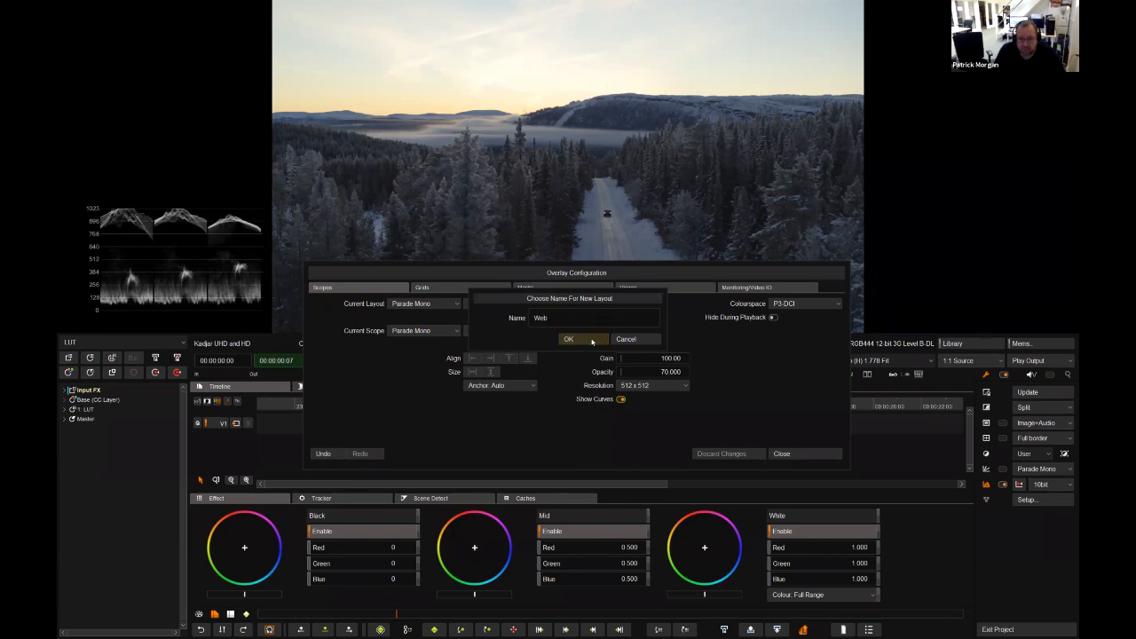
click(592, 341)
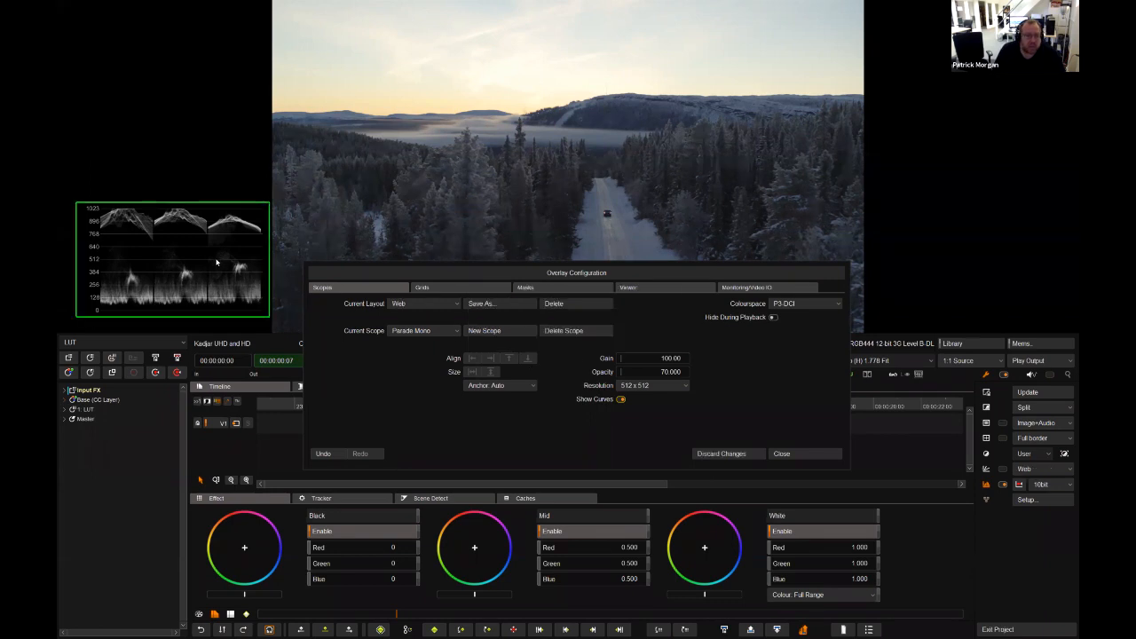
Move the Parade Mono scope to the upper area of the black border and add a Vectorscope below it.
drag(215, 262, 188, 86)
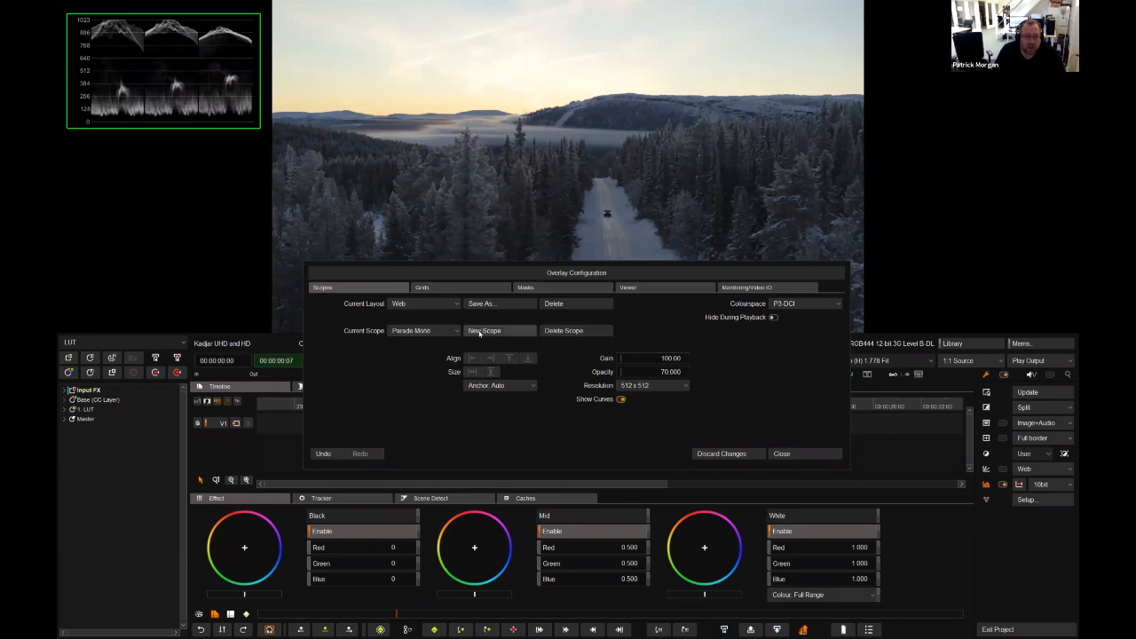
click(479, 331)
drag(177, 91, 181, 95)
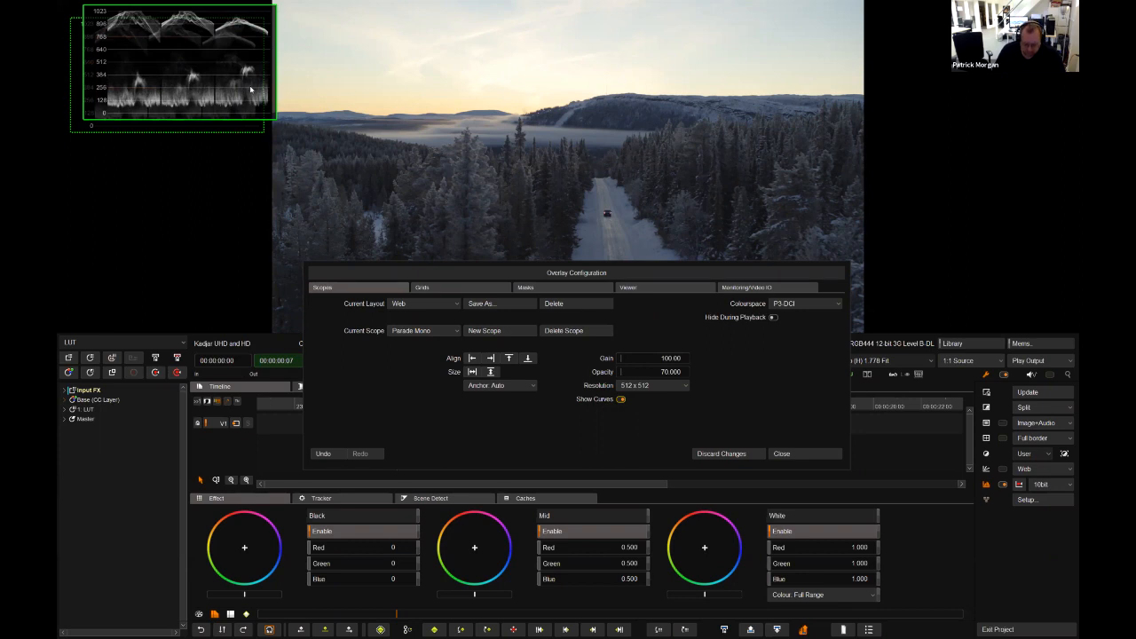
drag(238, 93, 228, 229)
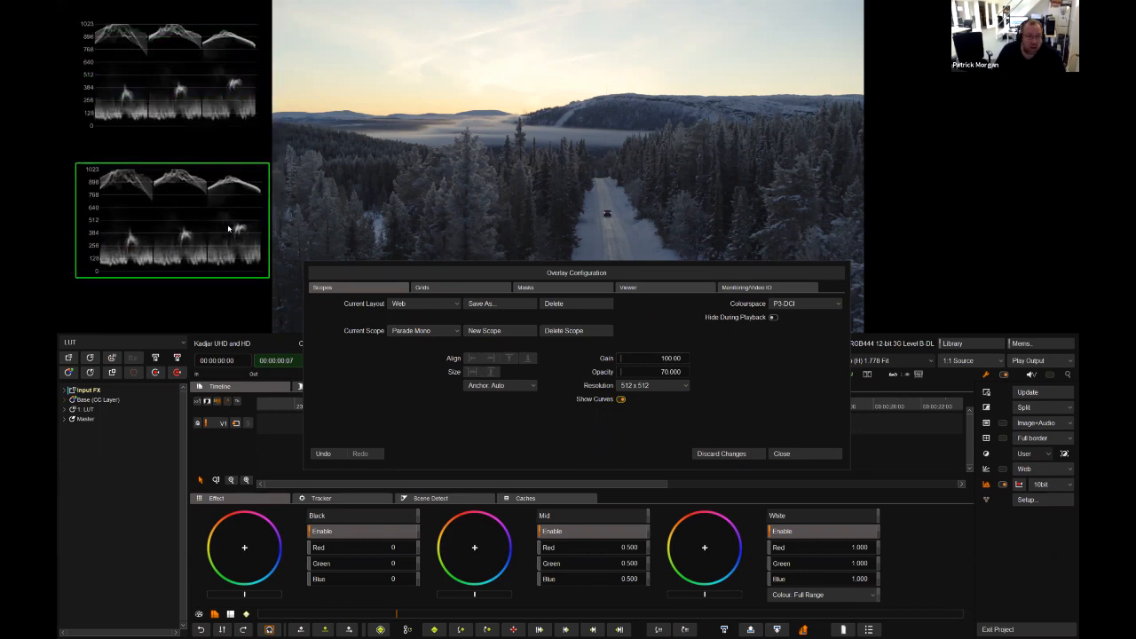
click(418, 331)
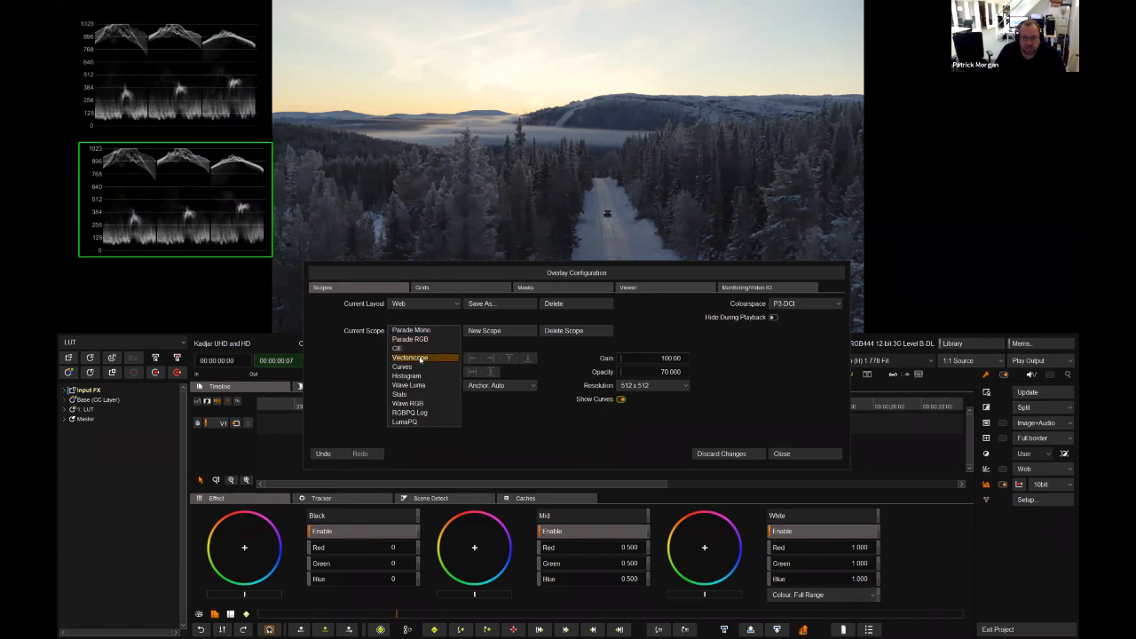
click(418, 358)
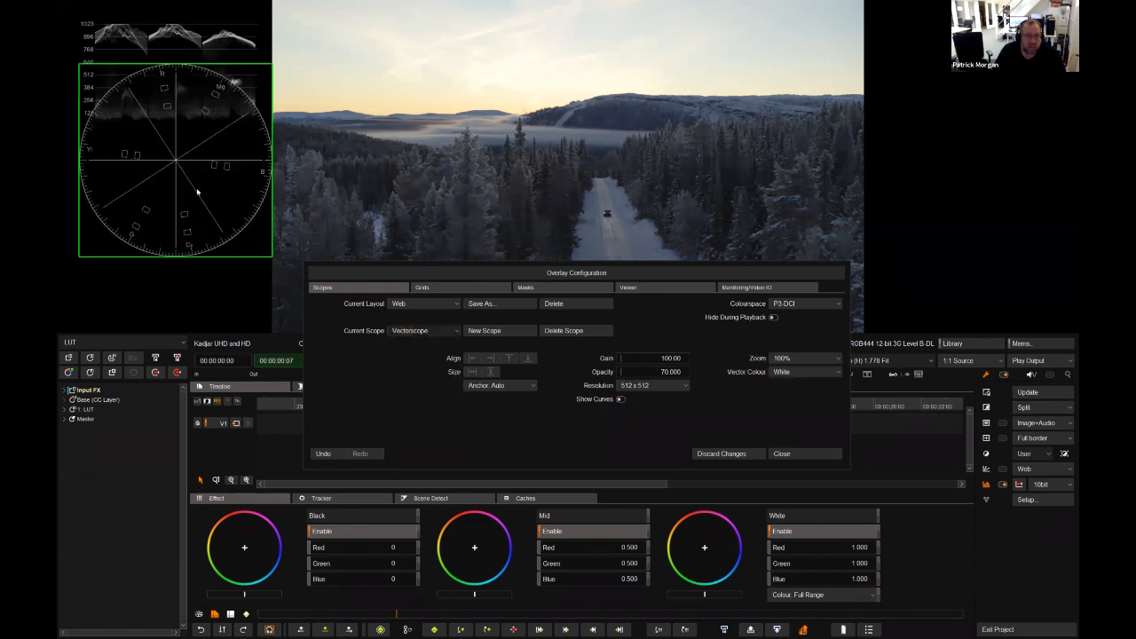
Match the vectorscope's height to the Parade Mono scope and place it to the right of the parade.
click(166, 57)
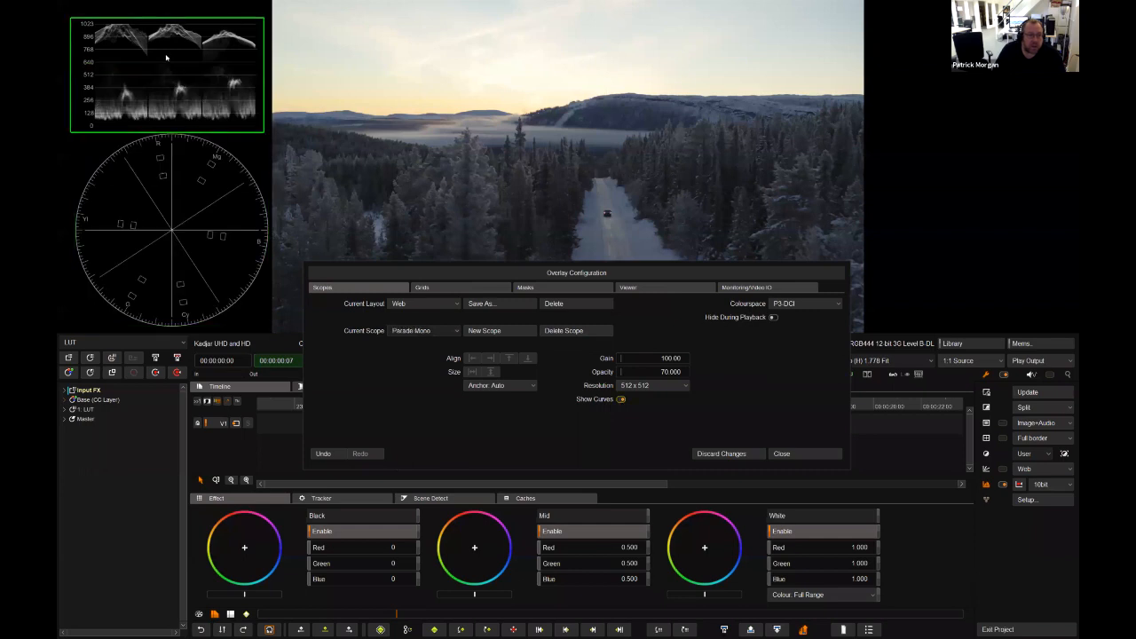
shift+click(185, 201)
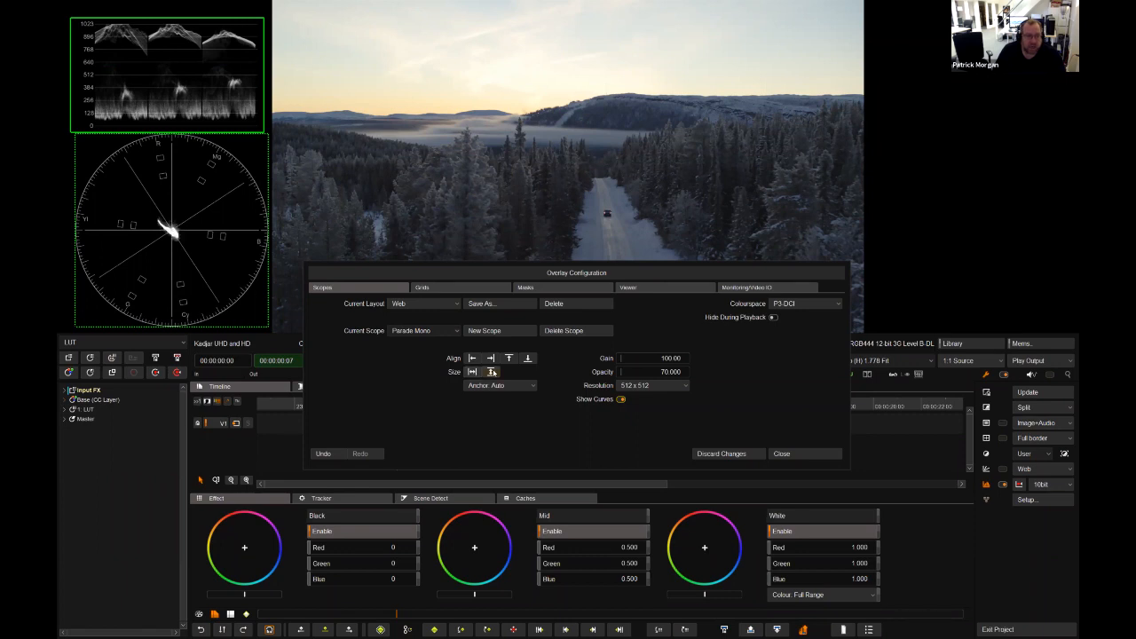
click(491, 372)
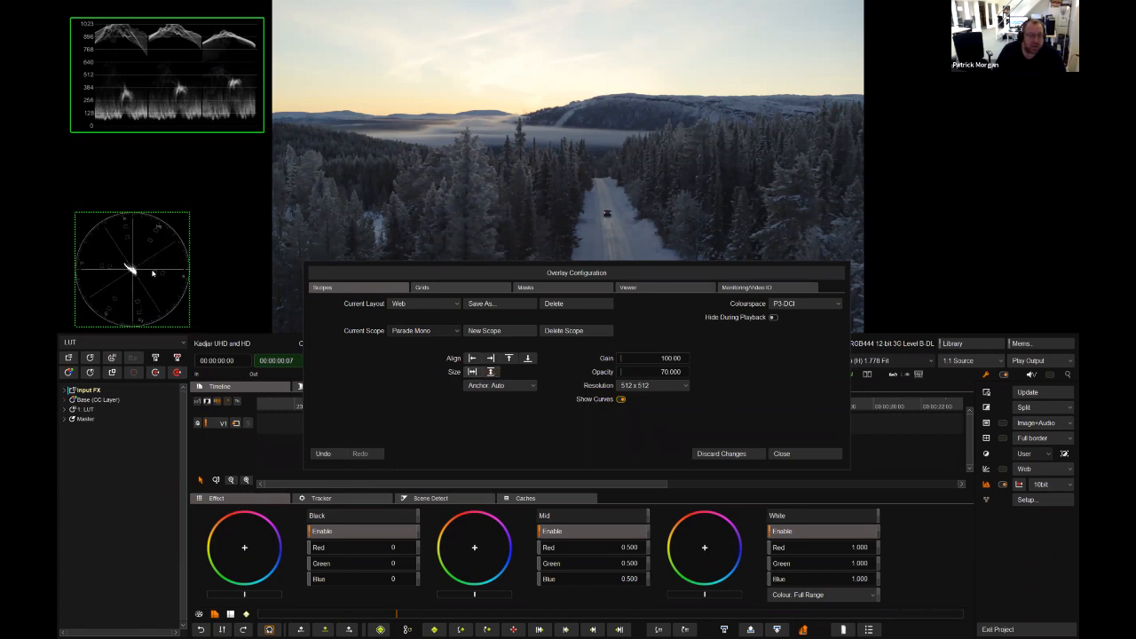
drag(275, 165, 354, 76)
click(177, 71)
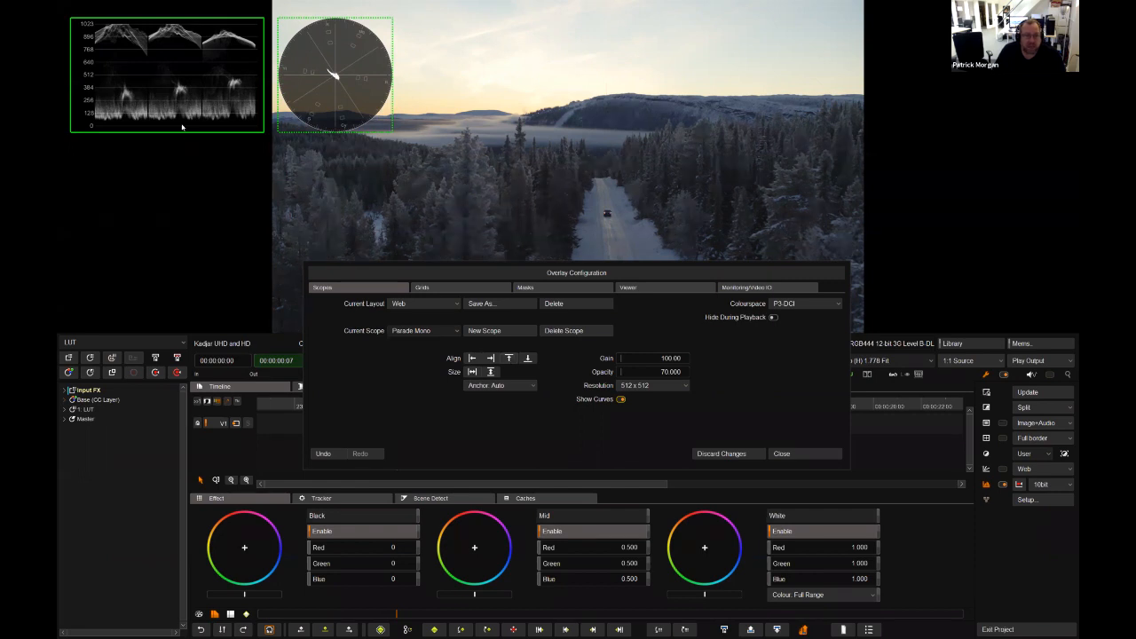
Move the parade and vectorscope side by side to the lower part of the viewer and align their top edges.
drag(184, 113, 177, 297)
drag(330, 80, 319, 192)
drag(322, 295, 315, 289)
click(213, 257)
shift+click(302, 239)
click(509, 357)
Set the vectorscope's zoom to 500%, try its vector colour in Green, and return it to White.
drag(611, 272, 654, 364)
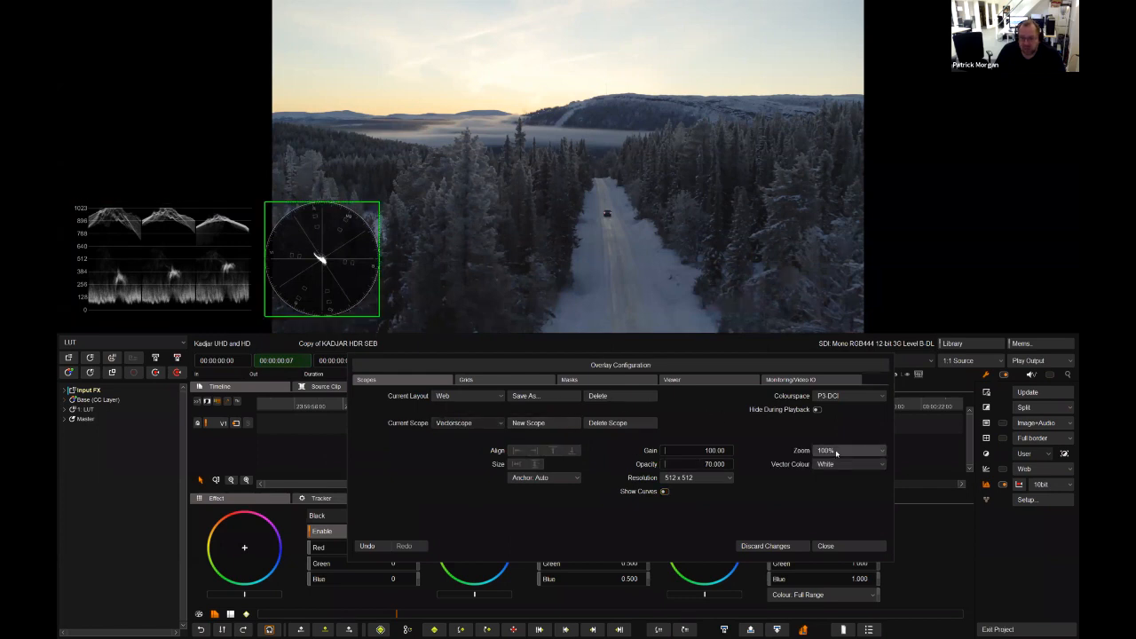
click(828, 465)
click(827, 472)
click(827, 464)
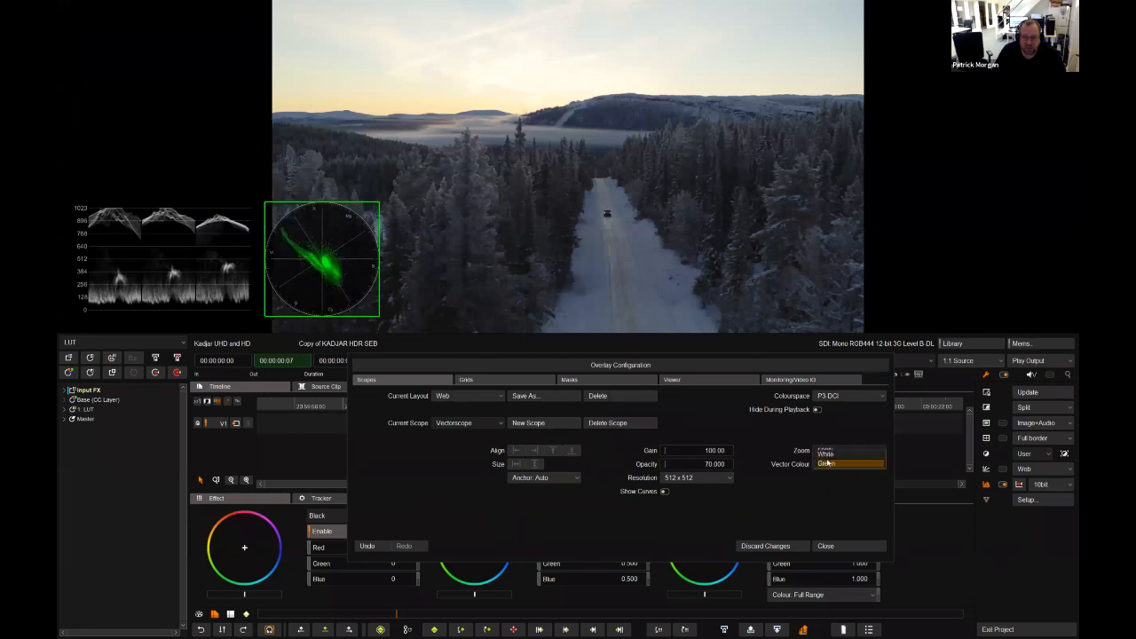
click(826, 455)
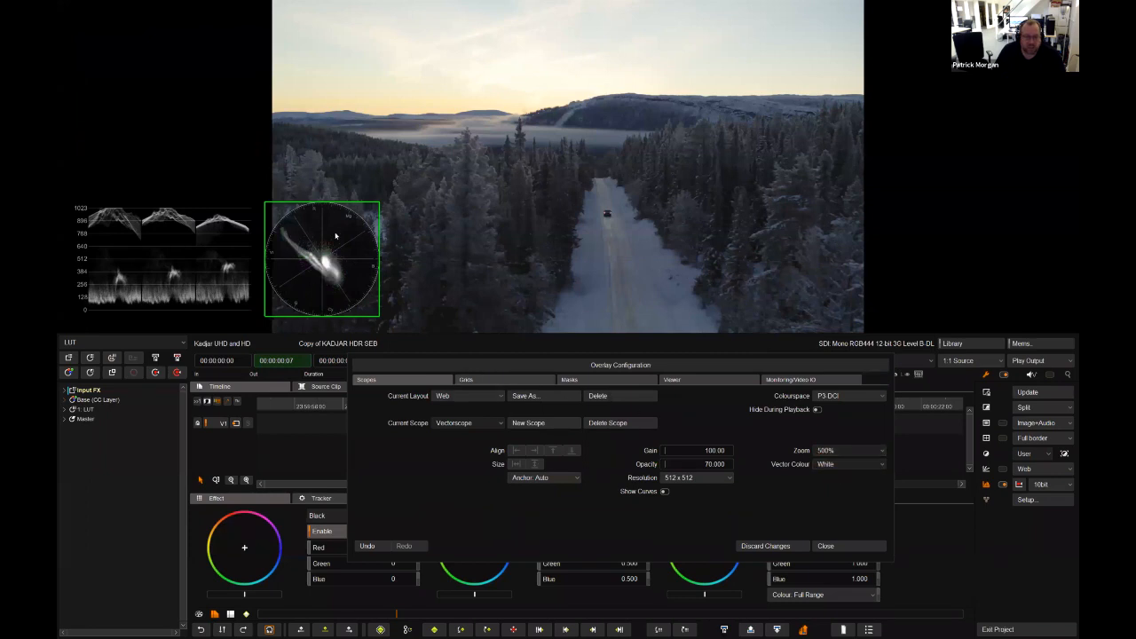
Scrub and play the timeline to examine the scopes across the shots, keeping the overlay configuration clear of them.
drag(730, 367, 805, 120)
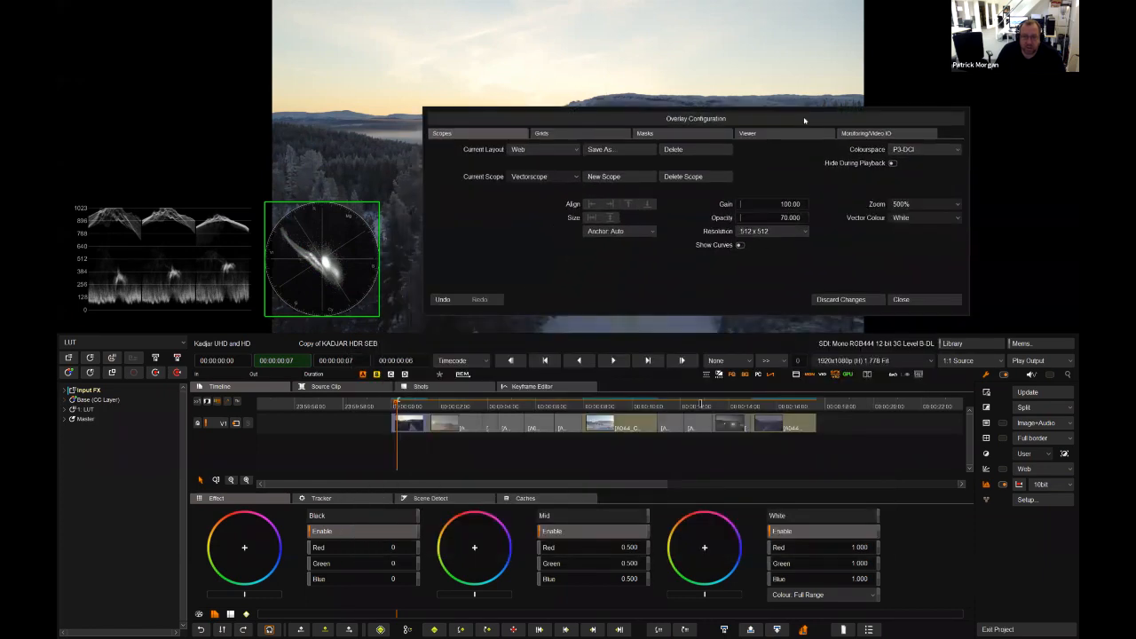
drag(401, 404, 427, 411)
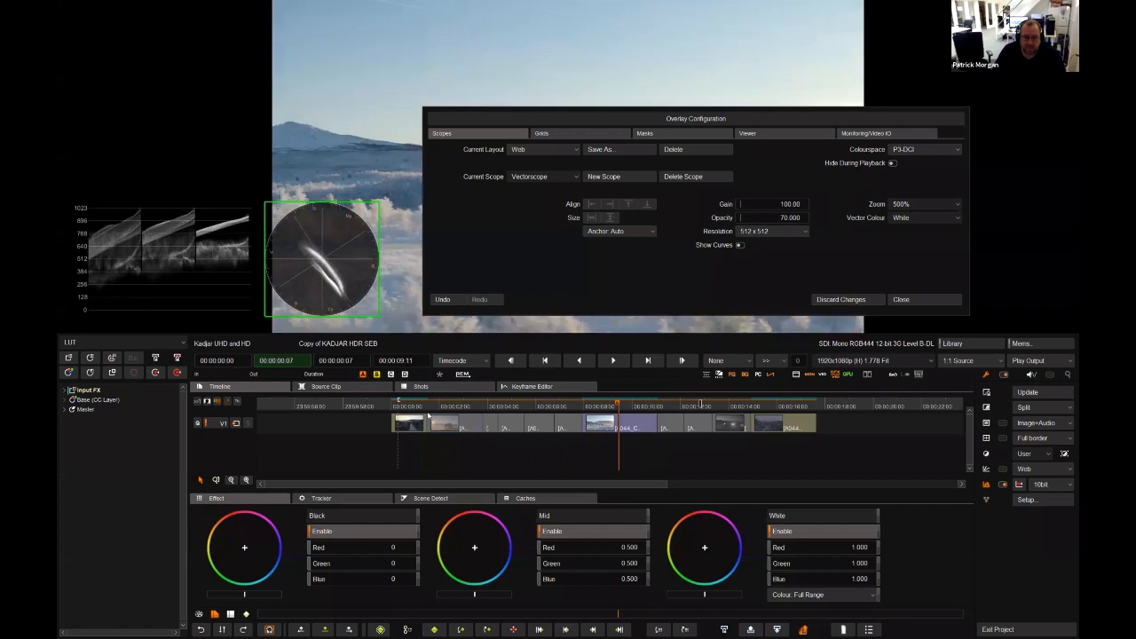
click(615, 360)
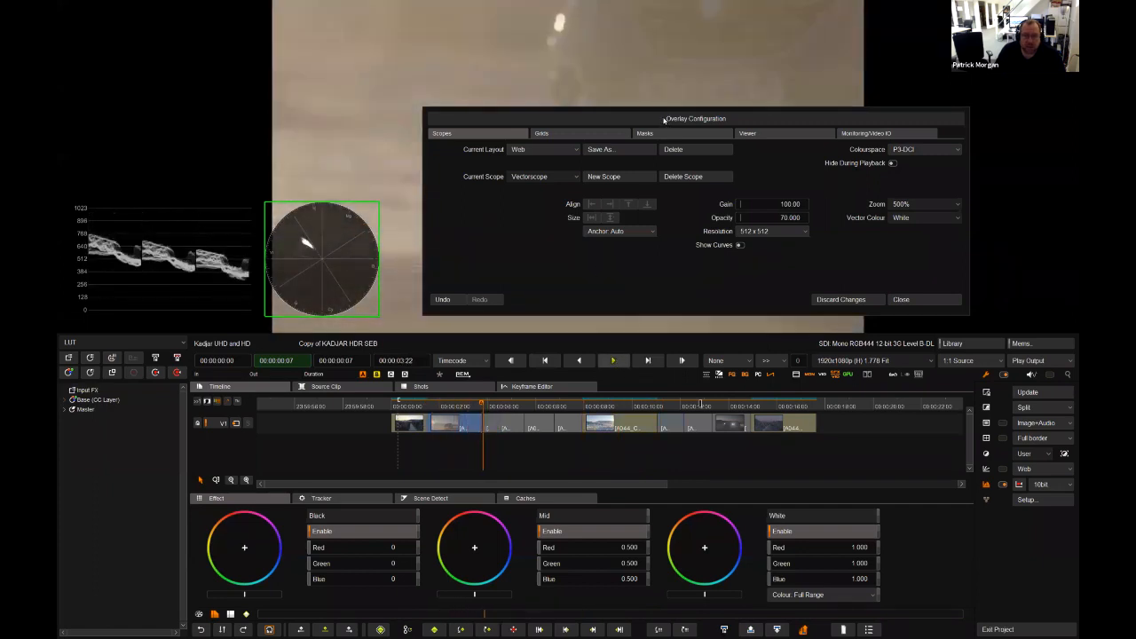
drag(593, 115, 733, 121)
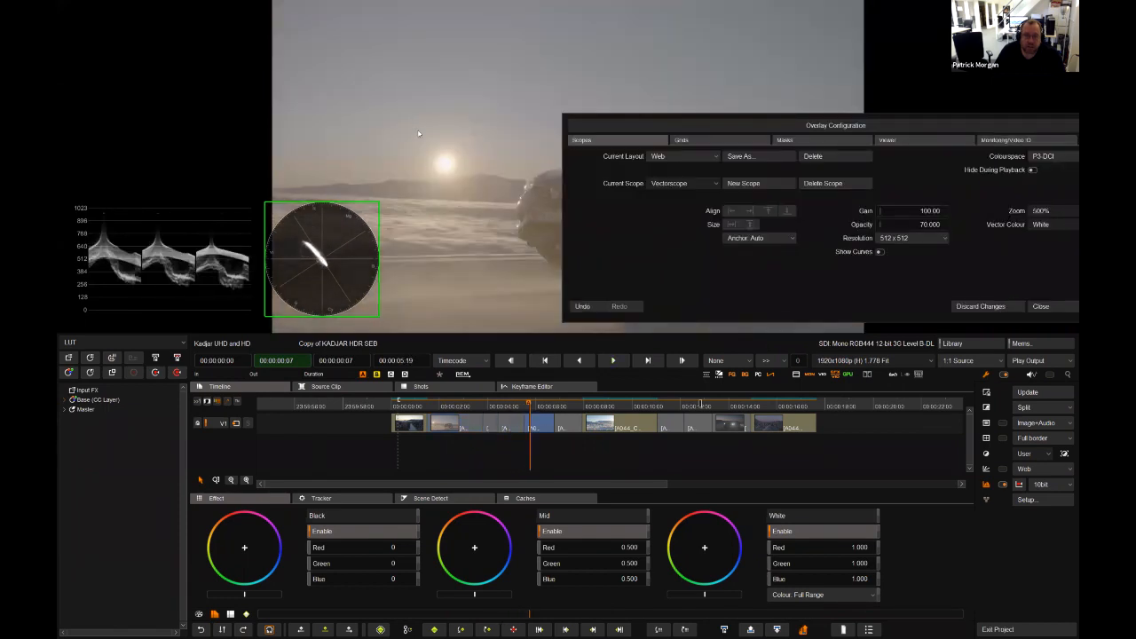
Close the overlay configuration and examine the scopes for regions drawn around the car's headlight and the sun, clearing each region.
click(461, 180)
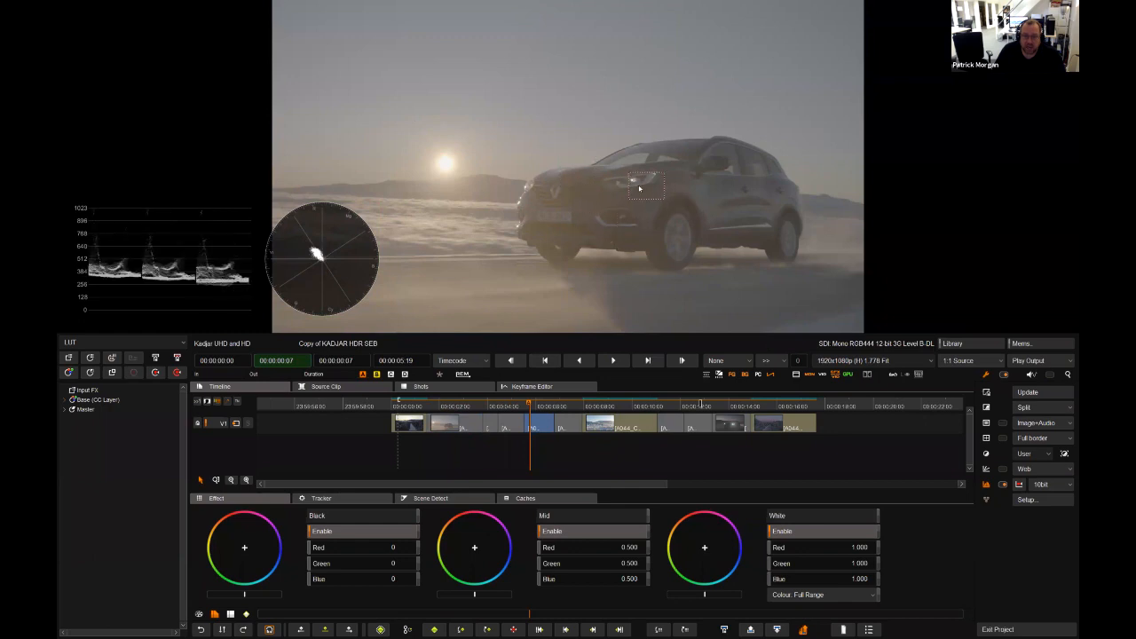
click(639, 188)
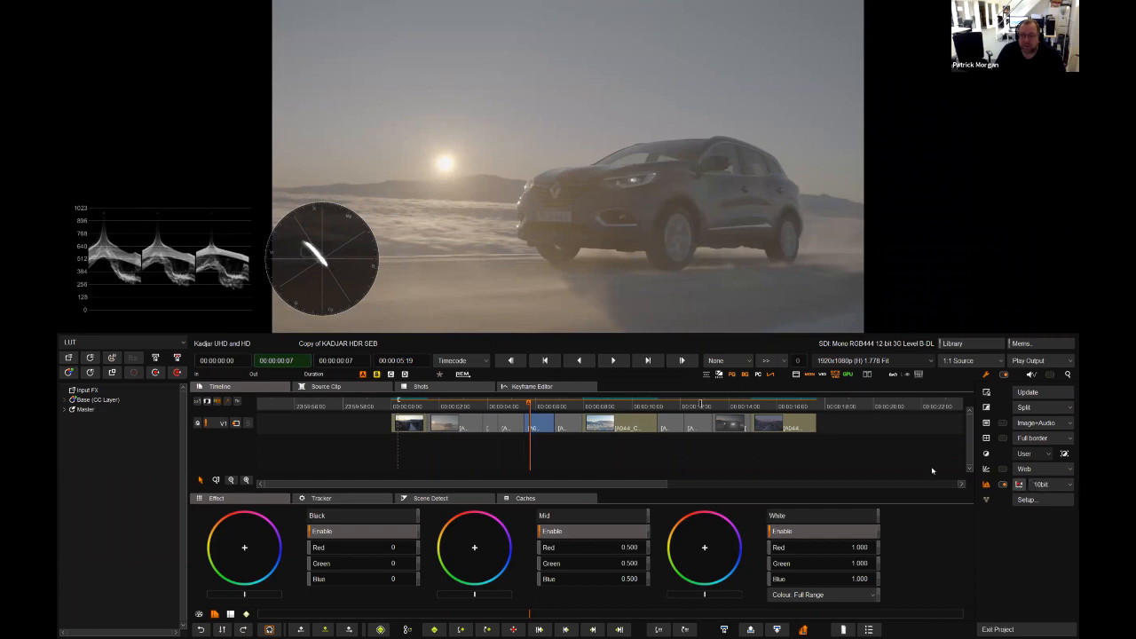
drag(497, 204, 498, 203)
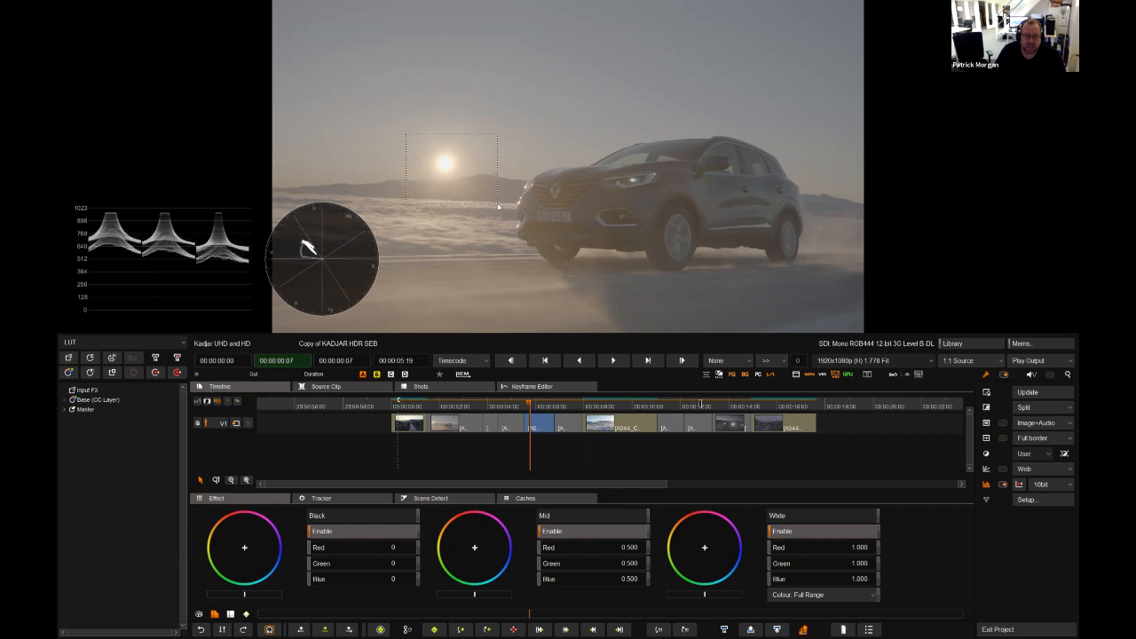
click(430, 176)
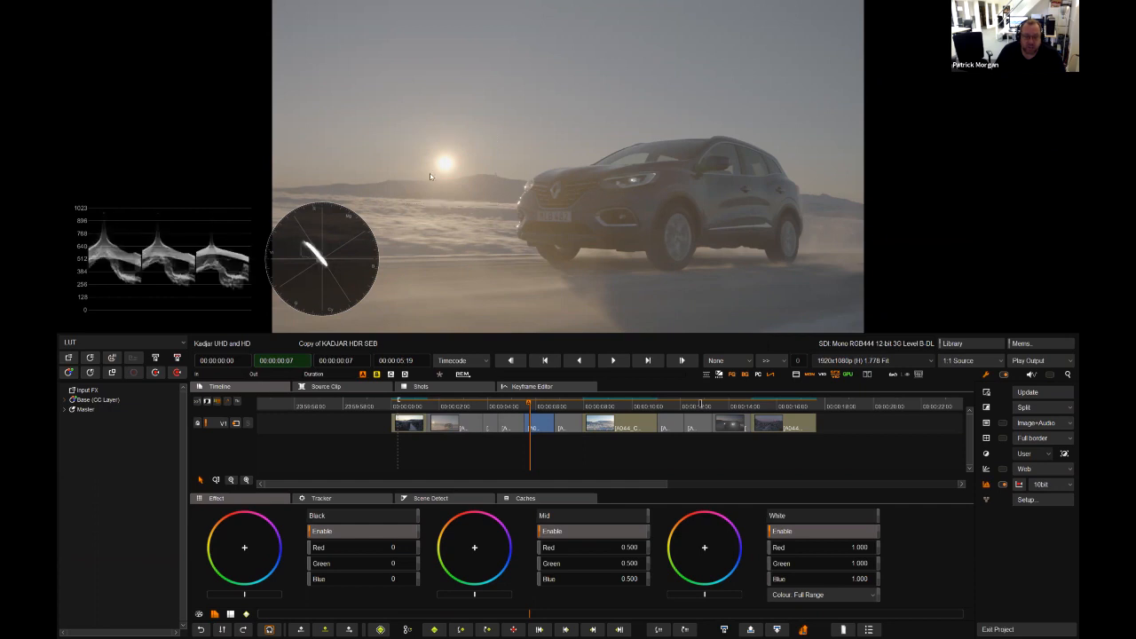
Review the Hide During Playback option in the overlay configuration, play the timeline, and scrub back to 00:00:03:12.
click(1040, 505)
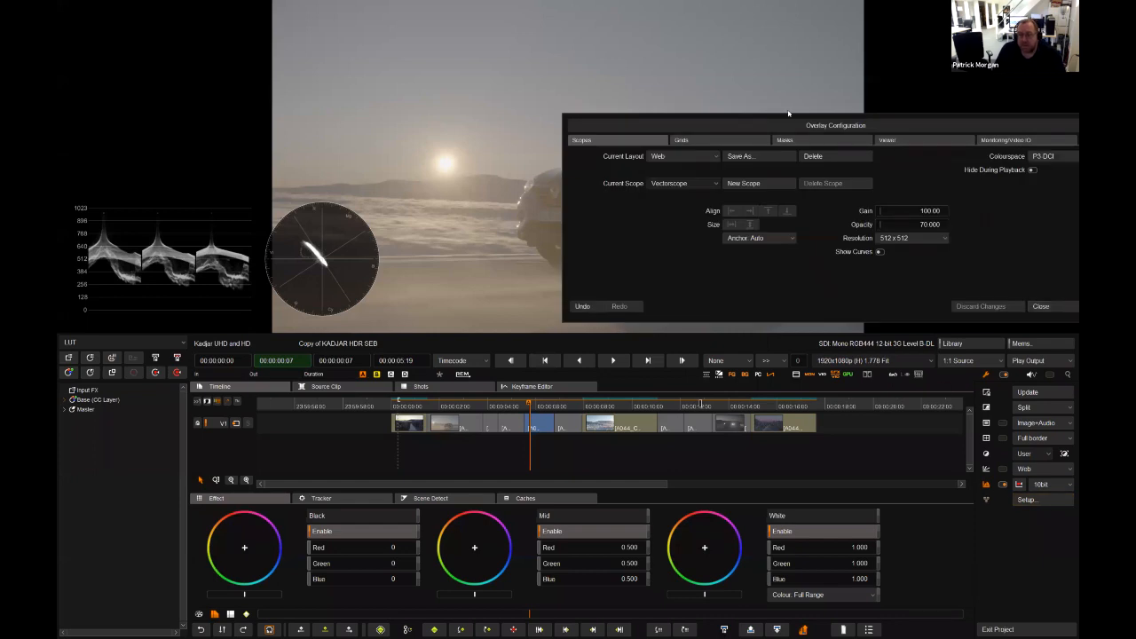
drag(549, 353, 530, 339)
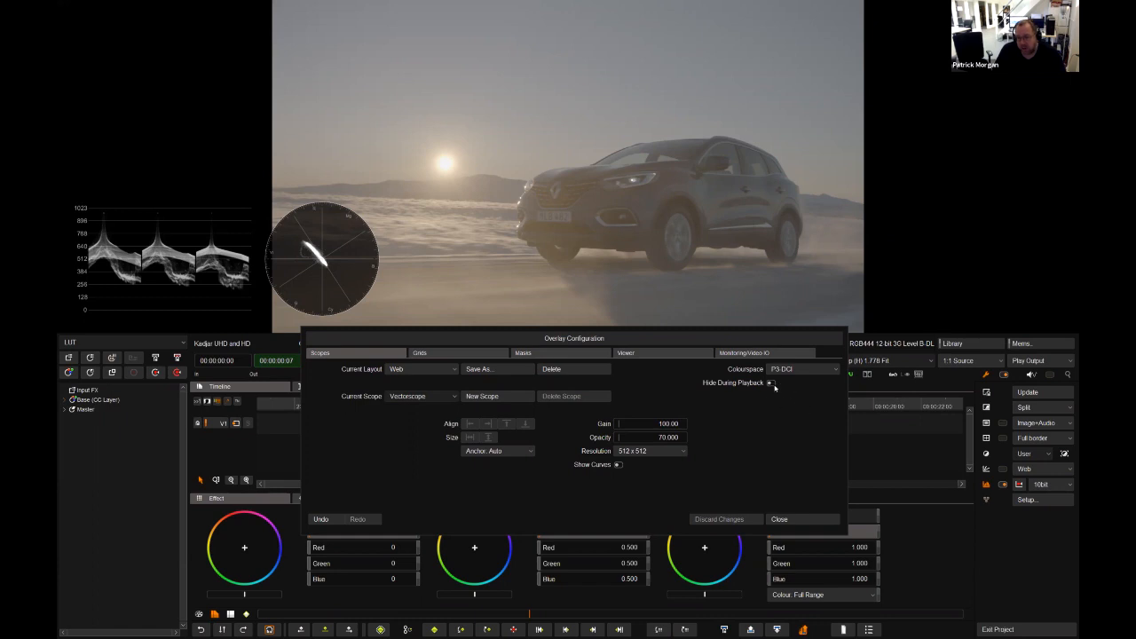
click(782, 520)
click(609, 360)
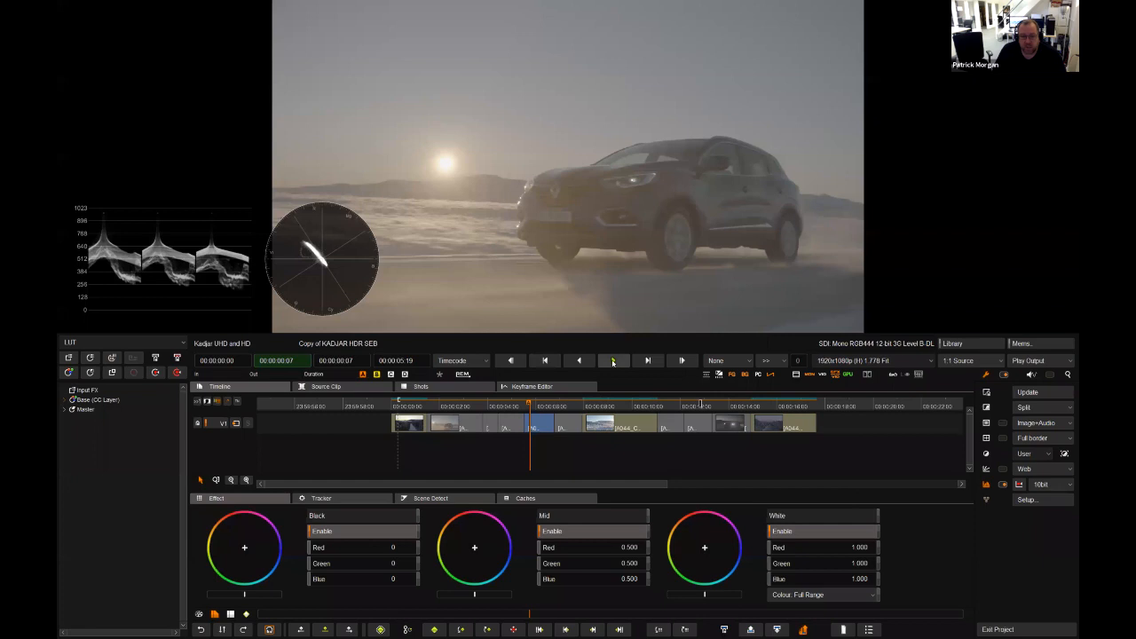
click(613, 360)
drag(558, 409, 475, 407)
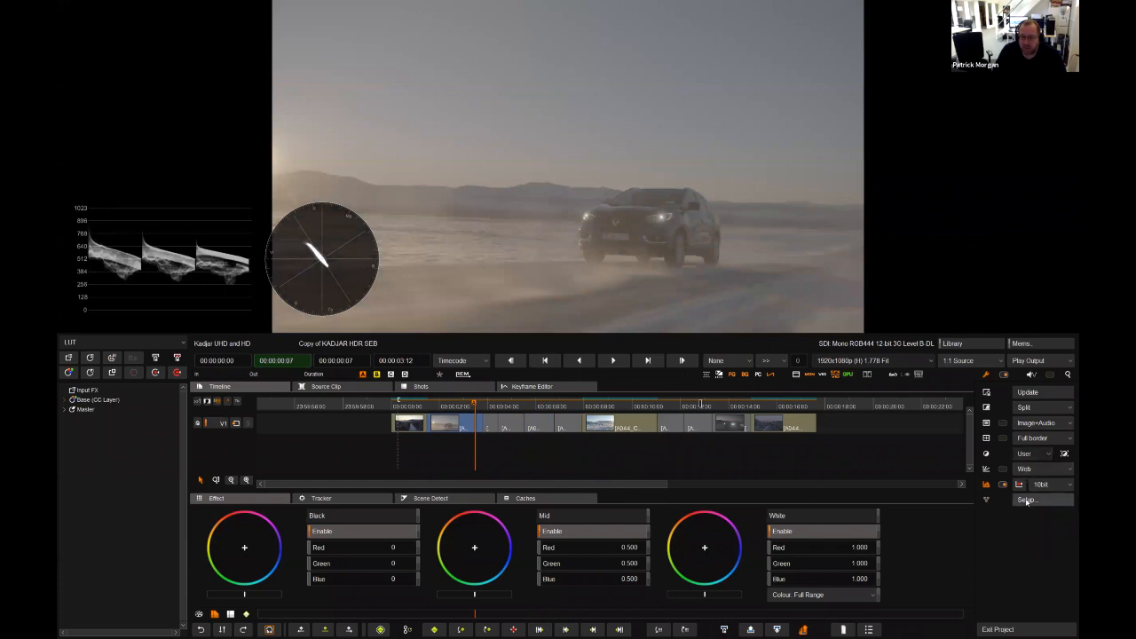
Enable Hide During Playback for the scopes and play the timeline to test it.
click(1026, 501)
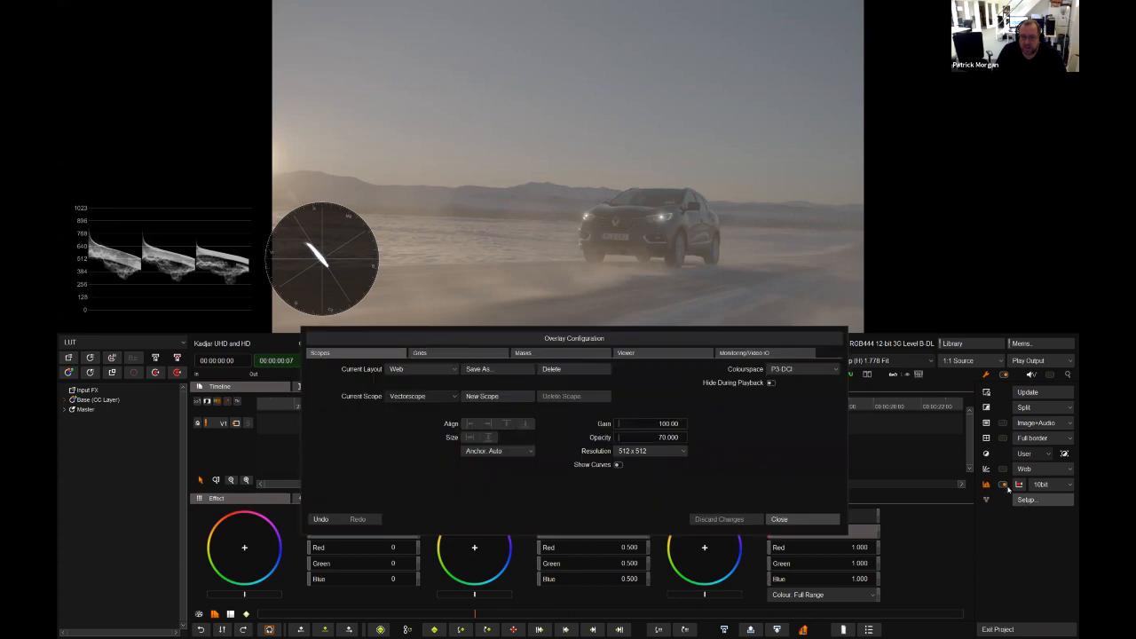
click(771, 383)
click(779, 520)
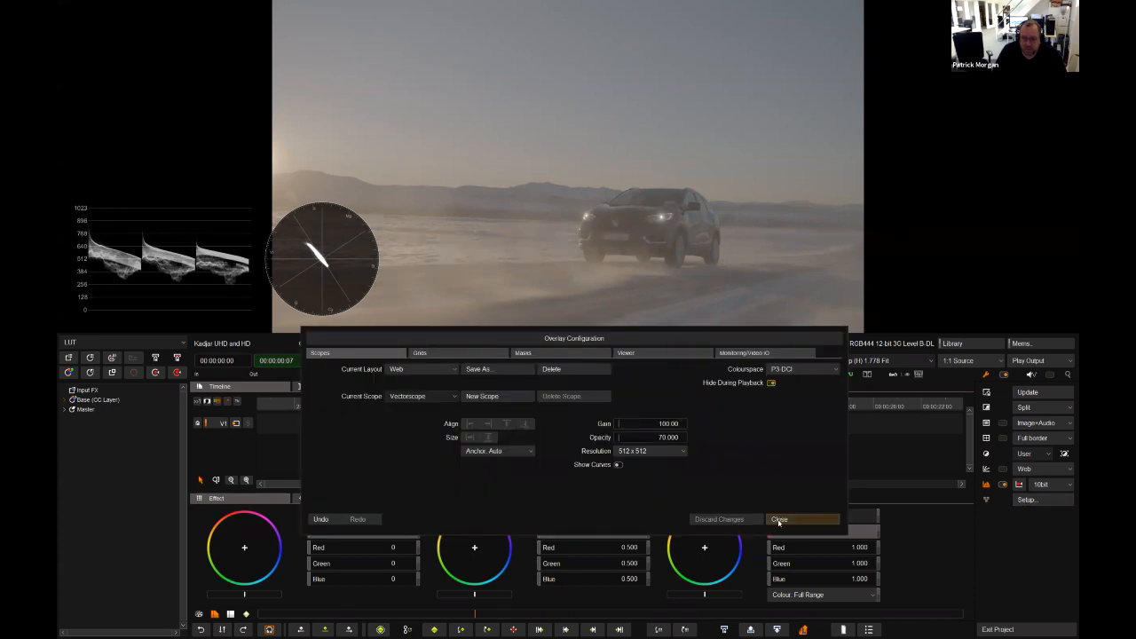
click(613, 361)
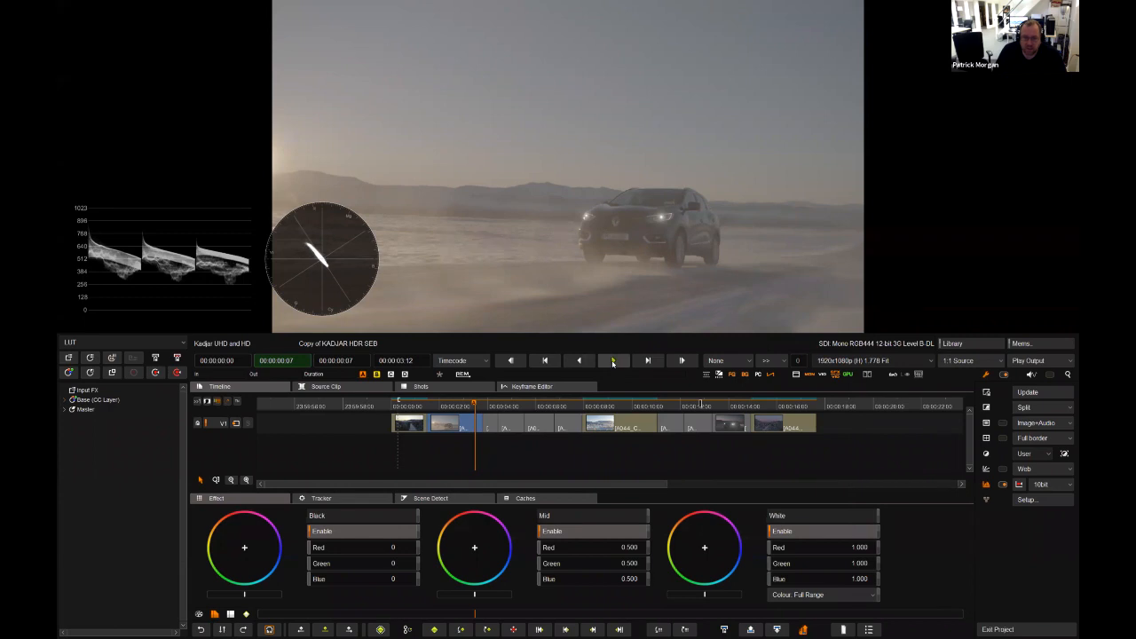
Enable Hide During Playback for the scopes and save the Web layout as a new layout under the presenter's first name.
click(1025, 500)
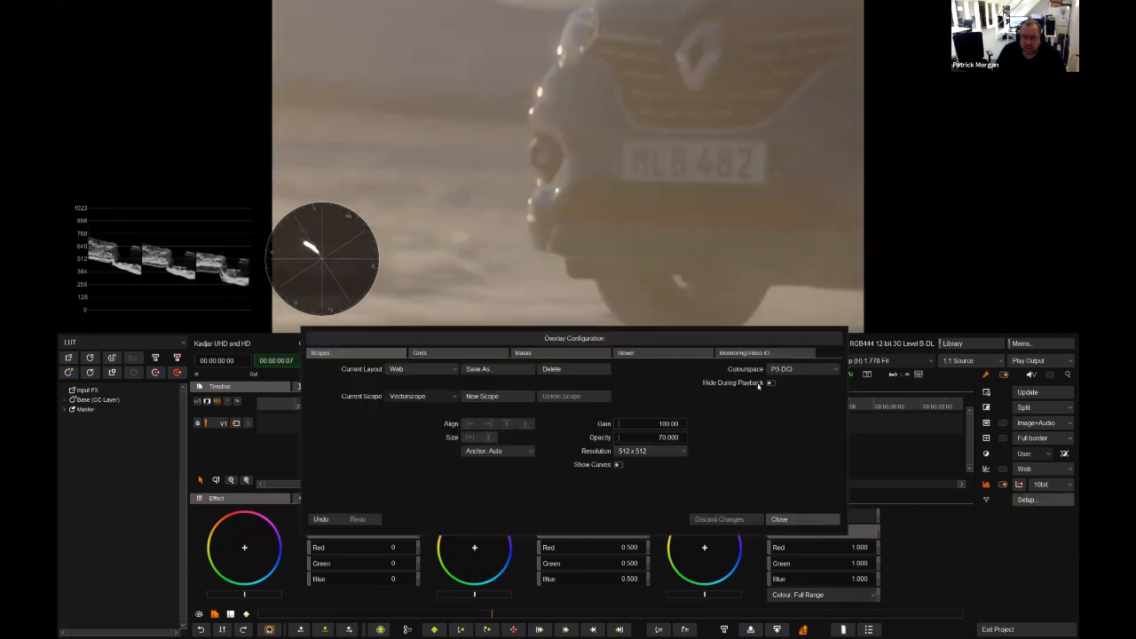
click(772, 384)
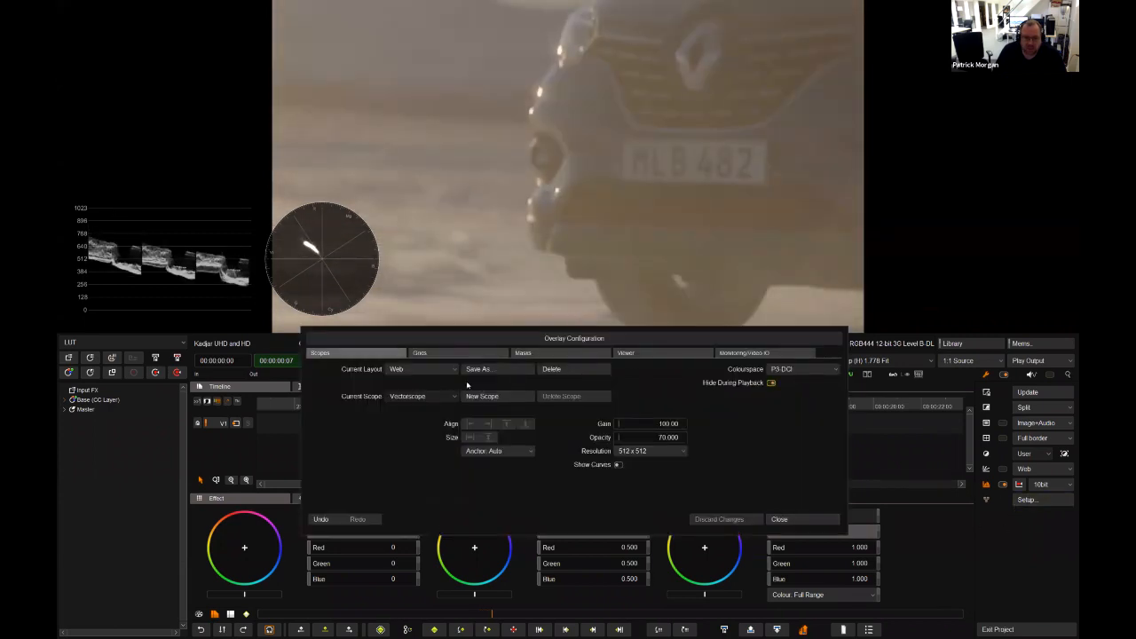
drag(460, 341, 473, 264)
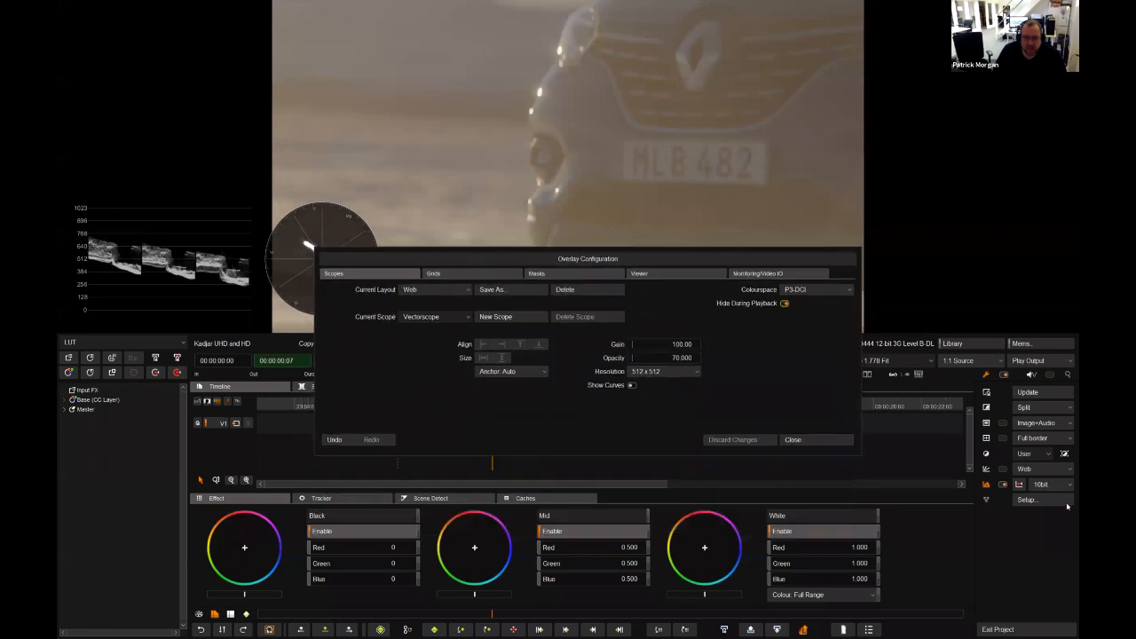
click(502, 290)
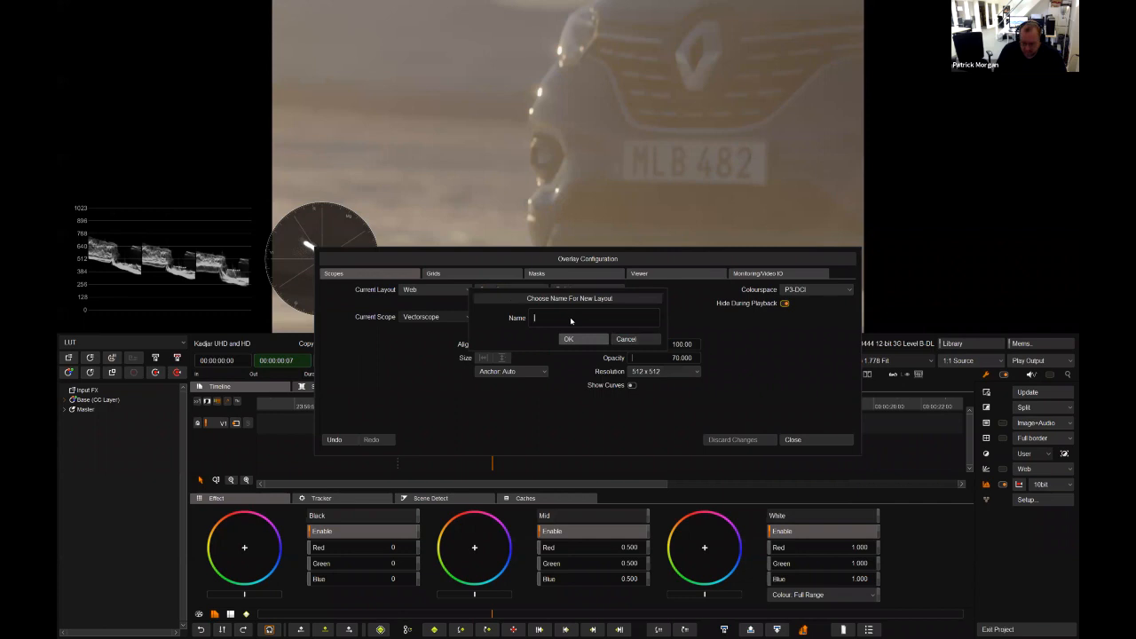
text(Patrick)
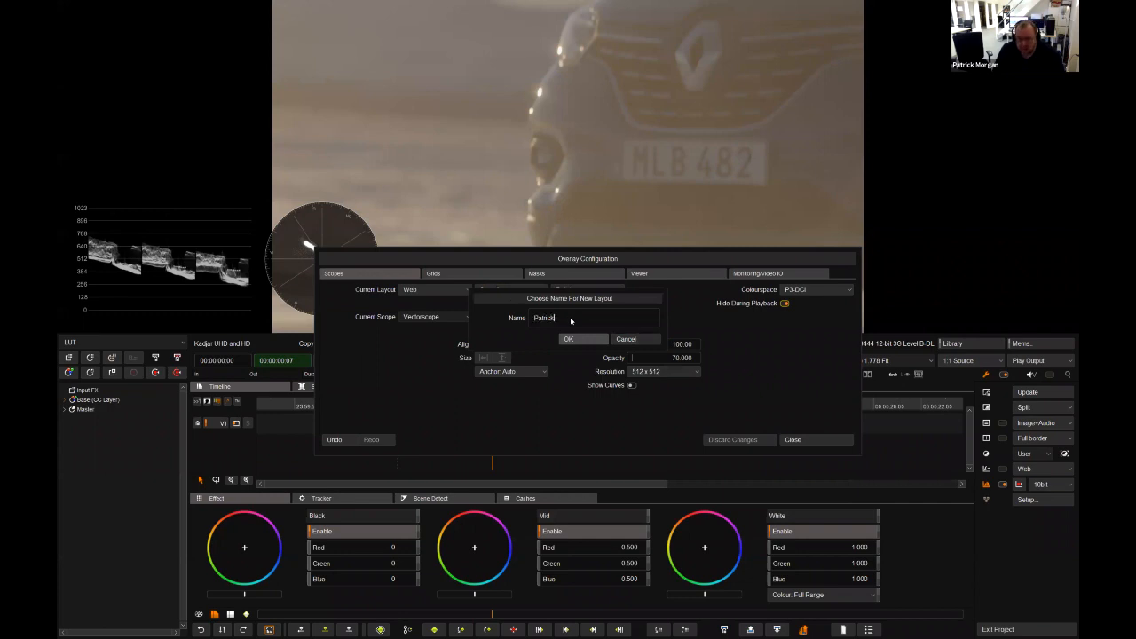
click(577, 340)
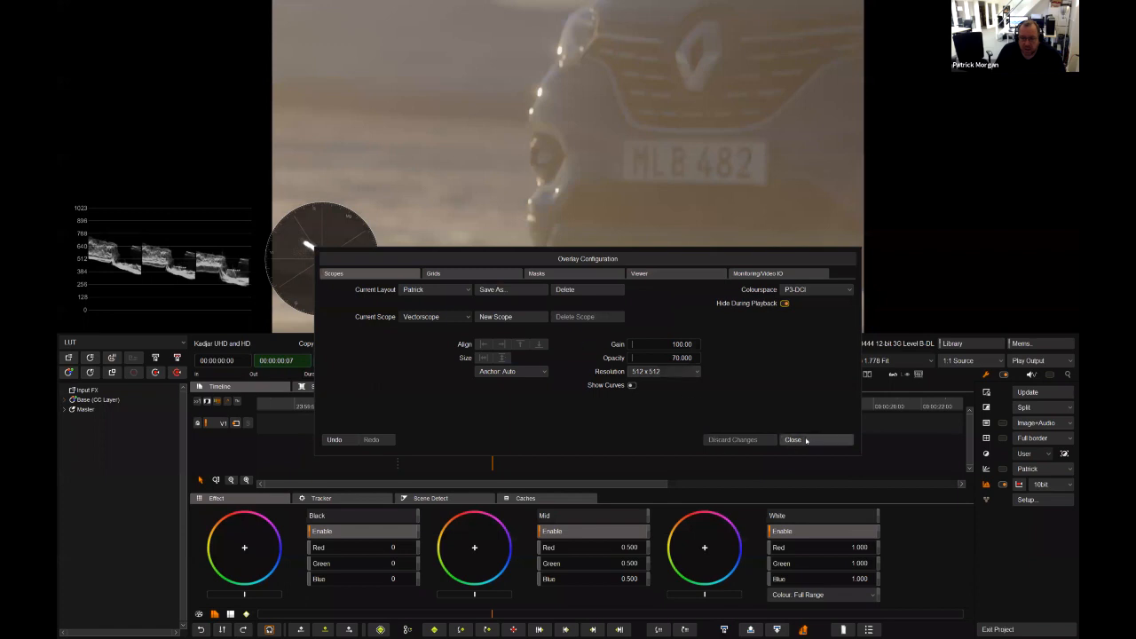
click(792, 439)
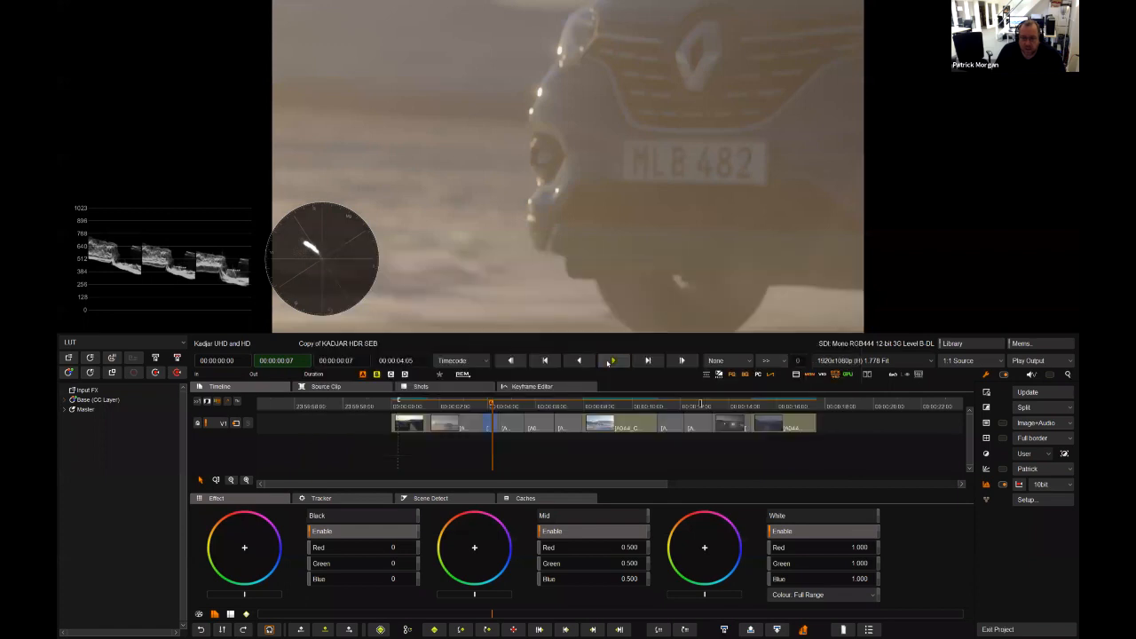
Play the timeline to test the saved scope layout, and enable Hide During Playback for it in the overlay configuration.
click(609, 362)
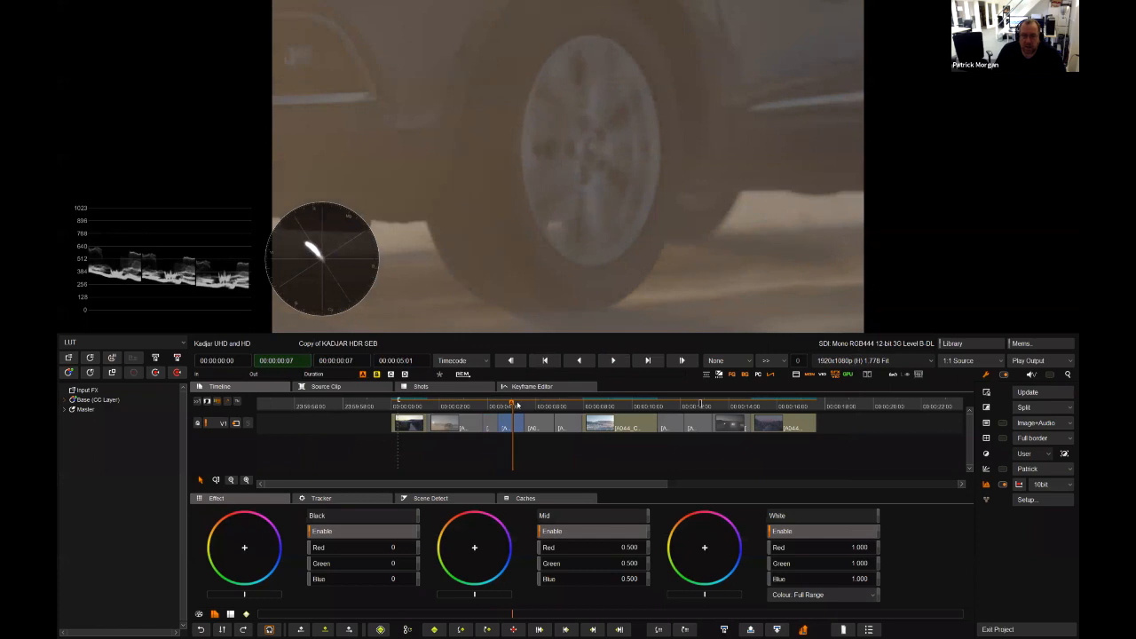
click(1026, 499)
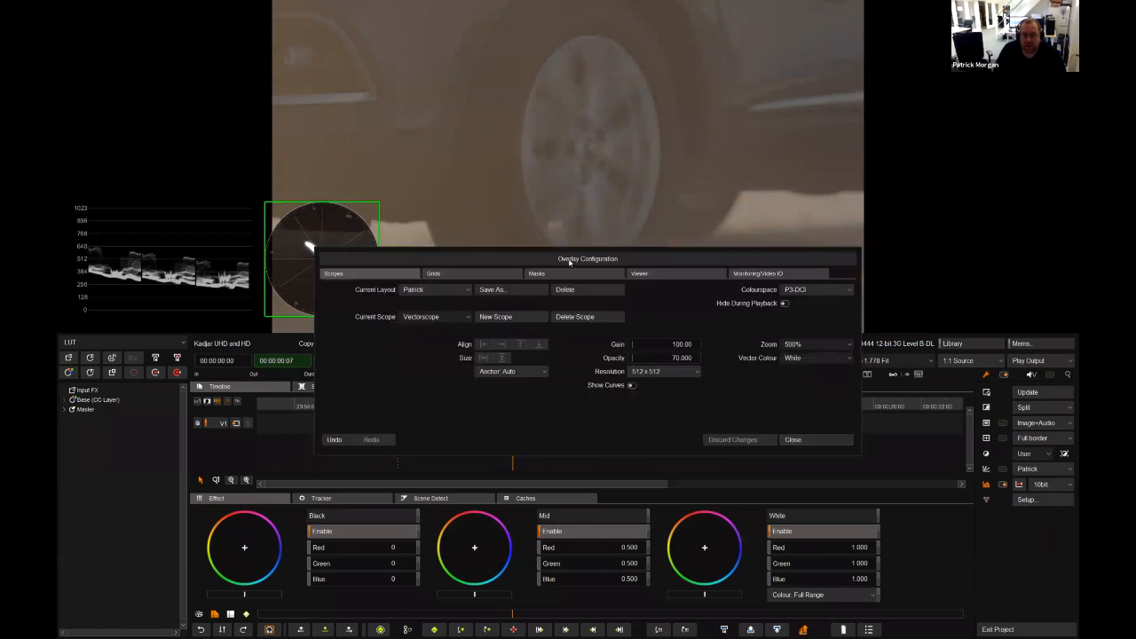
drag(570, 262, 566, 118)
click(782, 159)
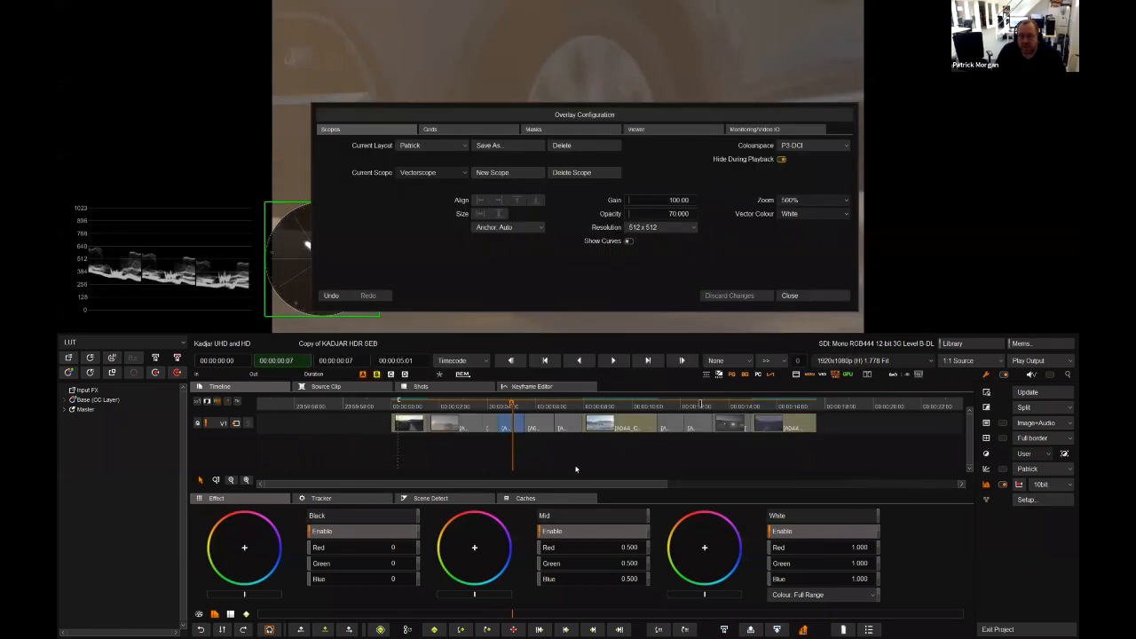
Play and stop the timeline to check the scopes during playback, keeping the overlay configuration clear of the image.
click(612, 361)
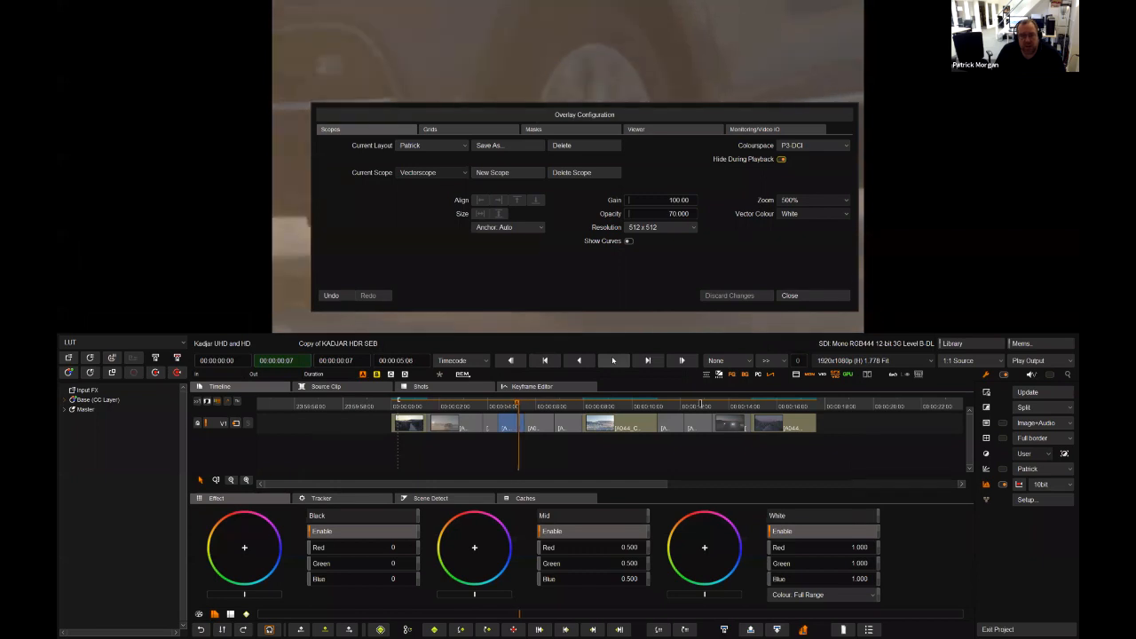
drag(667, 116, 737, 500)
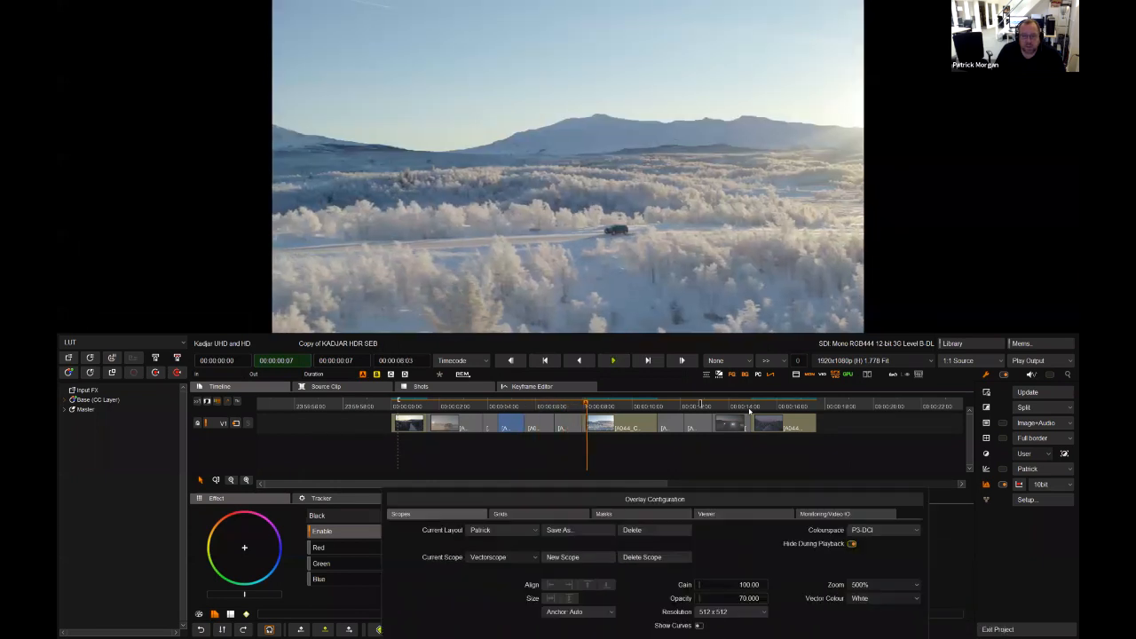
click(615, 361)
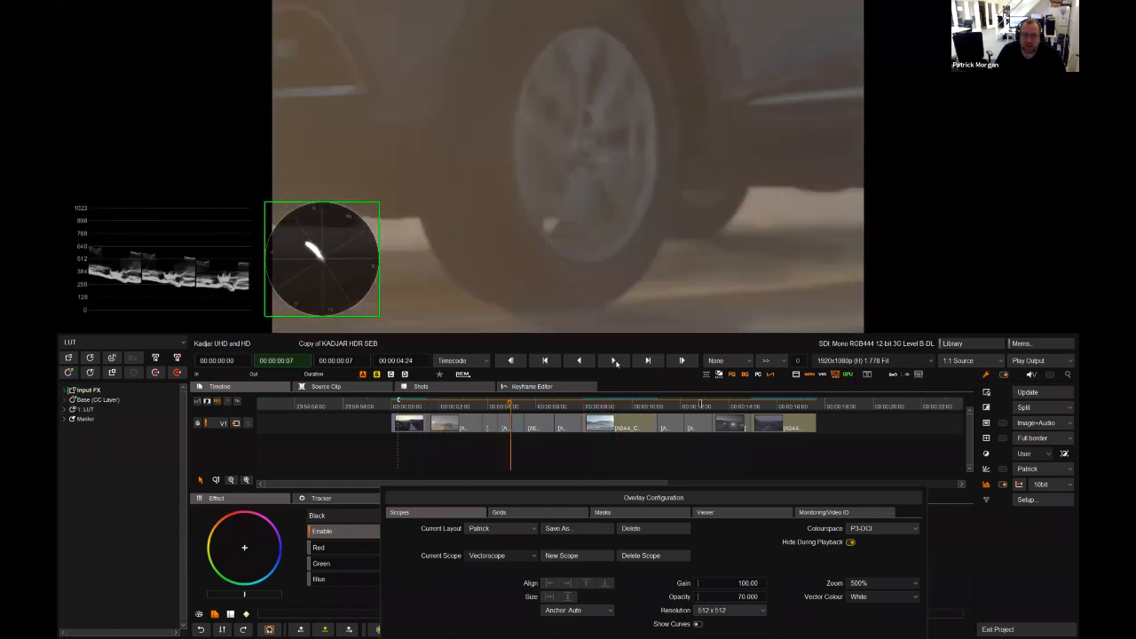
click(614, 361)
key(space)
drag(626, 498, 568, 209)
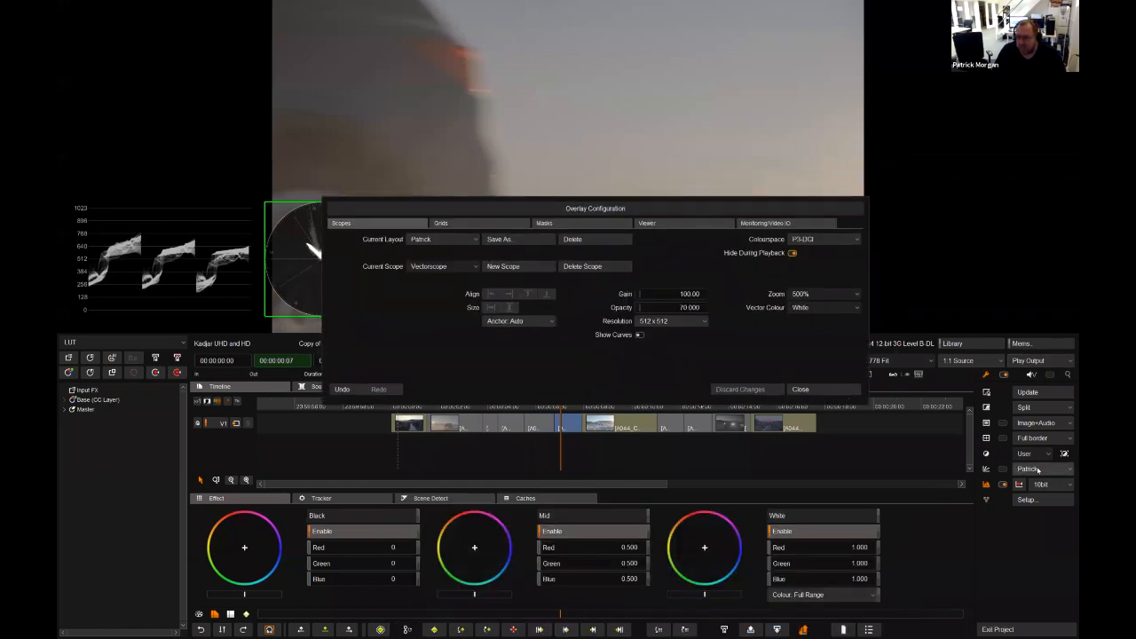
Review the available scope layouts, keeping the saved custom one, and look over the grid and mask settings in the overlay configuration.
click(1038, 470)
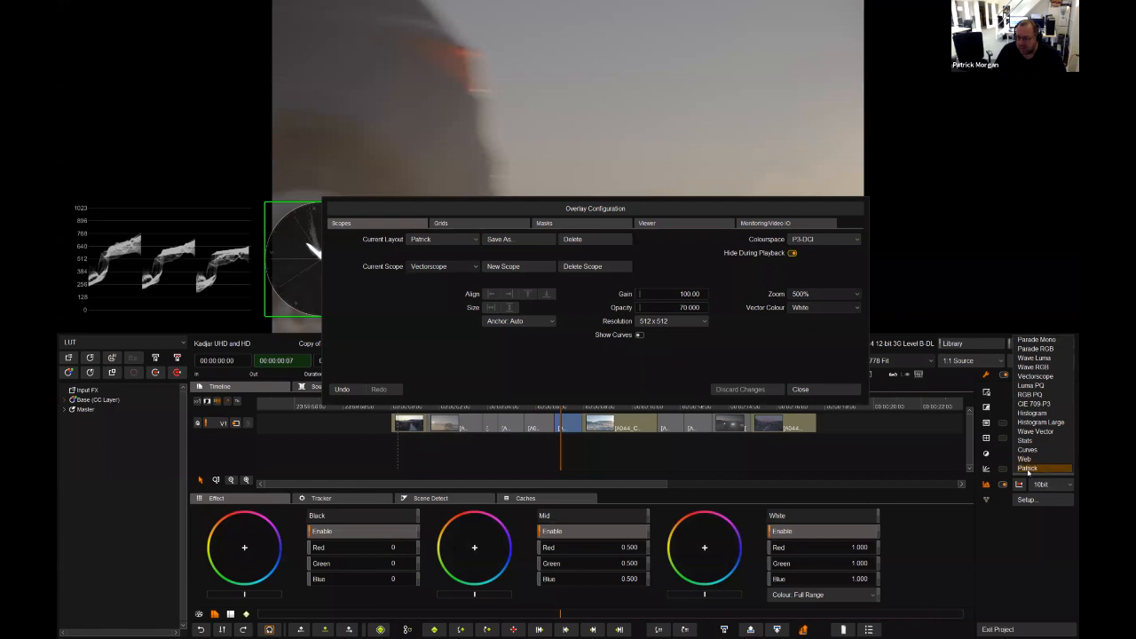
click(1027, 468)
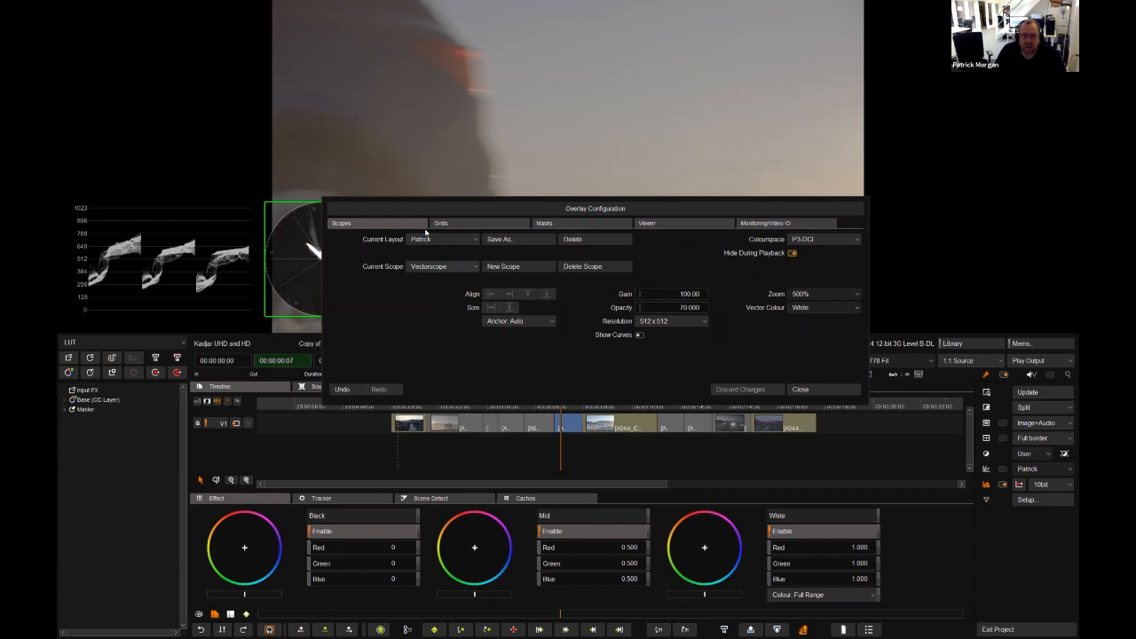
click(443, 226)
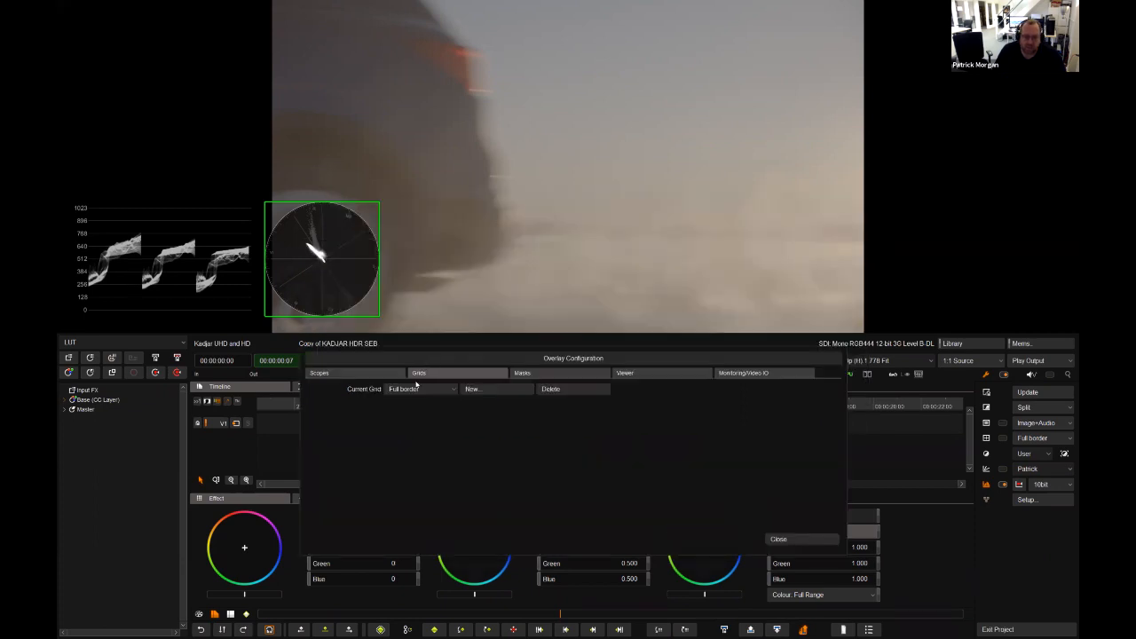
click(516, 410)
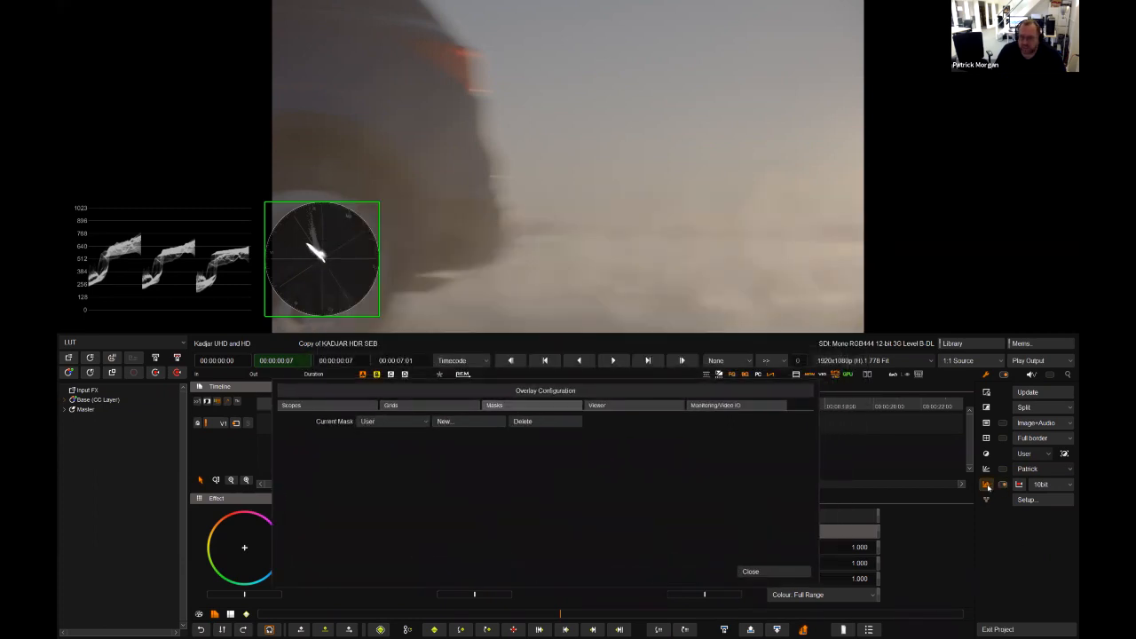
Turn off the scopes and create a new mask named Film 2.59.
click(987, 485)
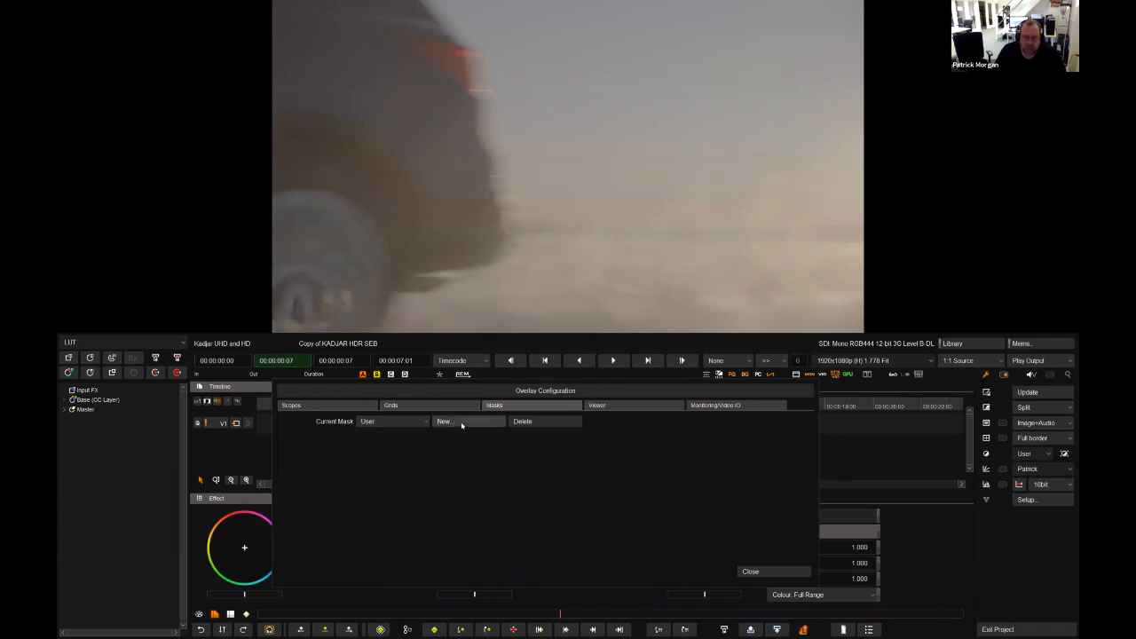
click(462, 423)
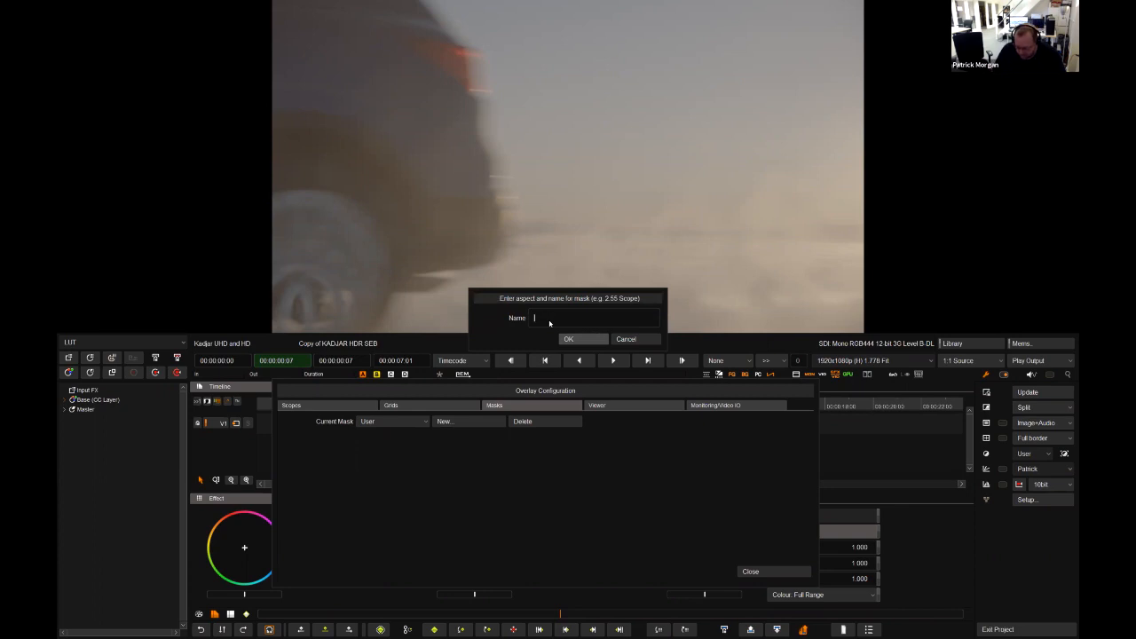
text(Film .59)
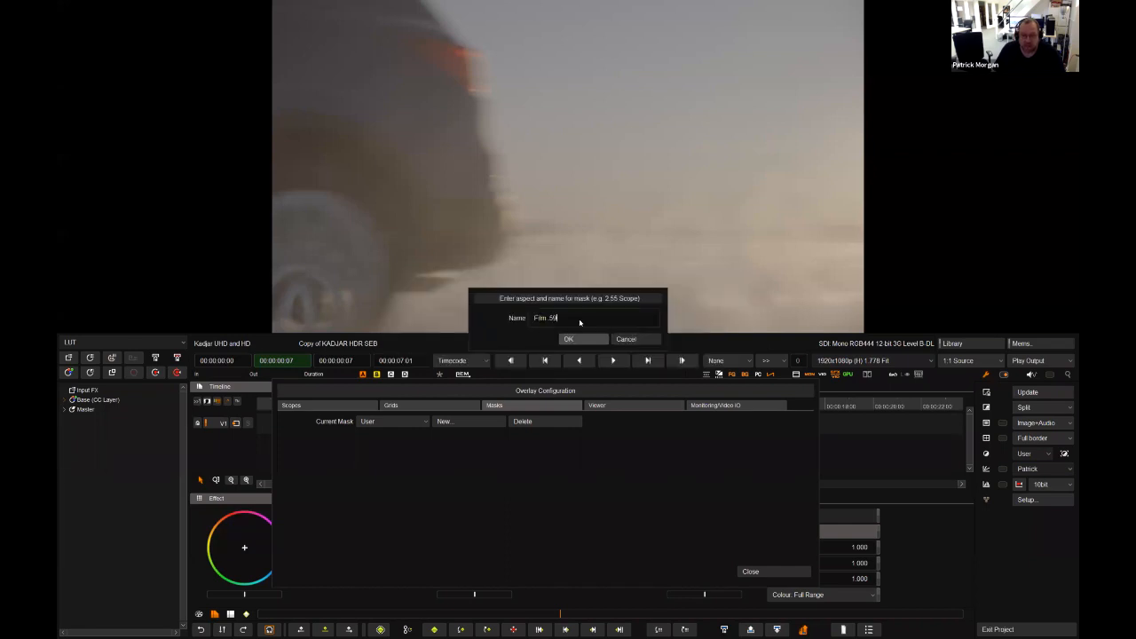
click(549, 320)
text(2.59)
key(Left)
click(569, 339)
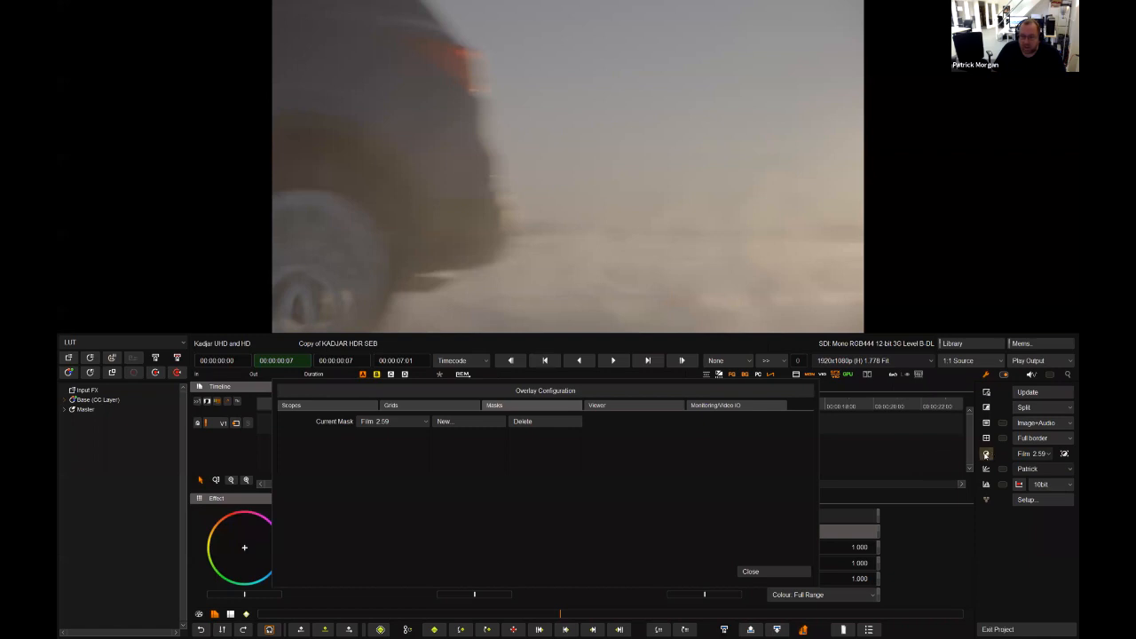
Show the Film 2.59 mask over the image, then delete that mask.
click(986, 453)
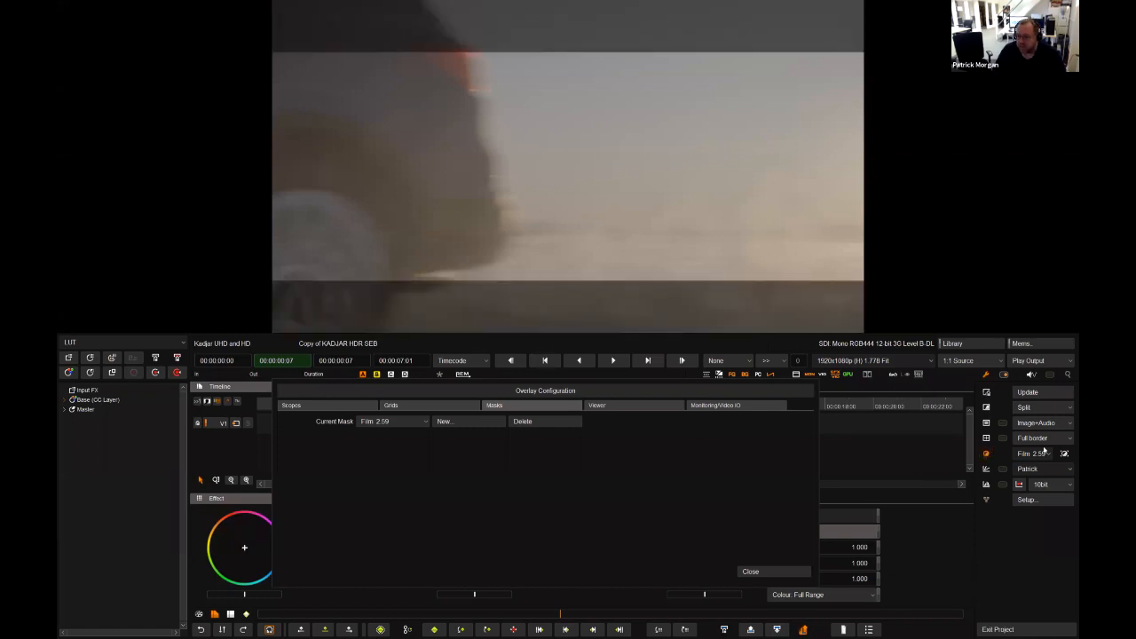
click(1040, 455)
click(1040, 454)
click(540, 423)
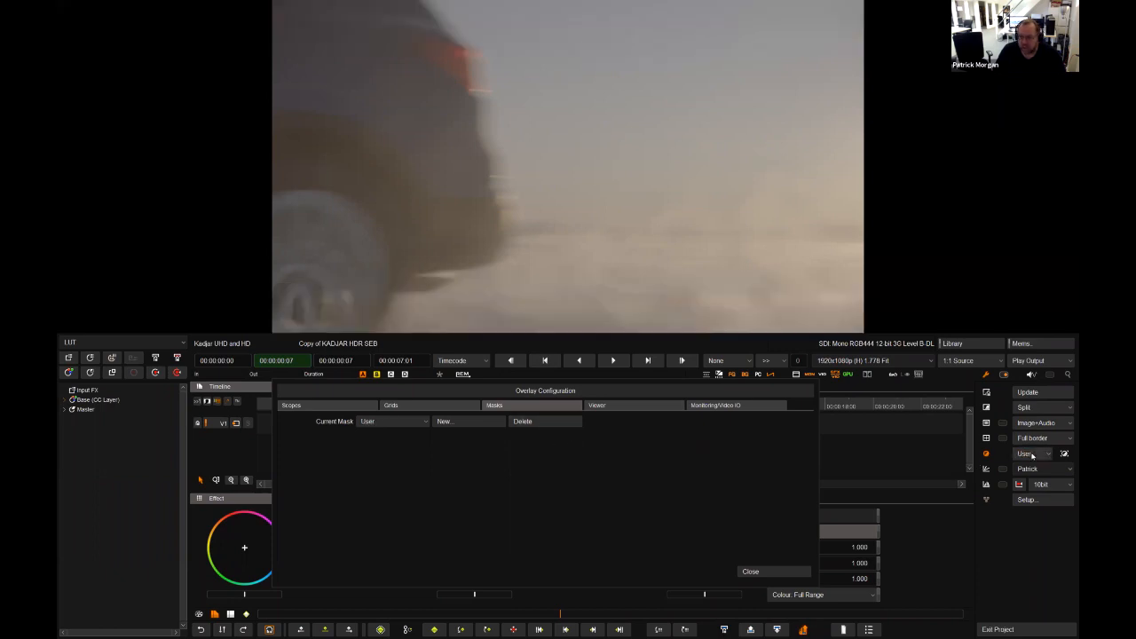
Review the grid and viewer settings in the overlay configuration.
click(423, 408)
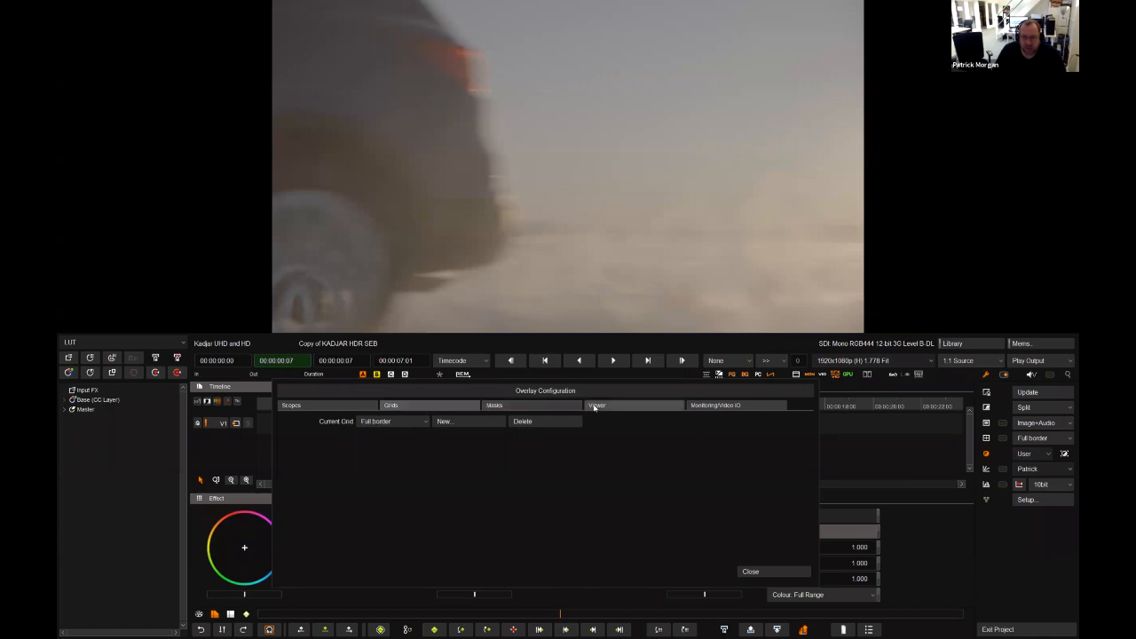
drag(581, 394, 603, 370)
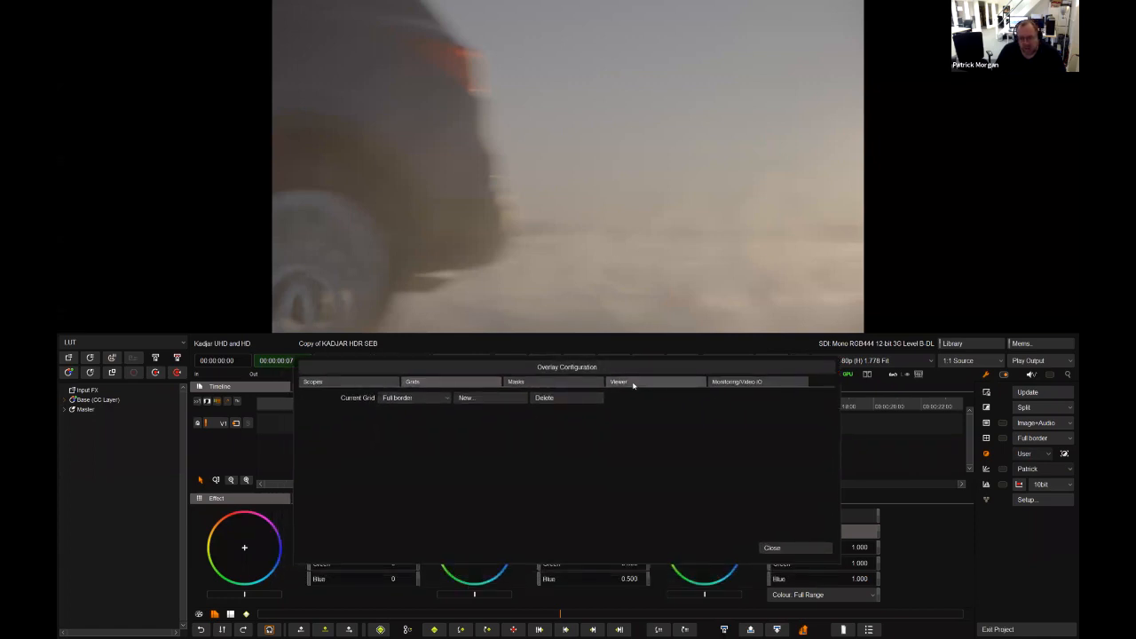
click(633, 384)
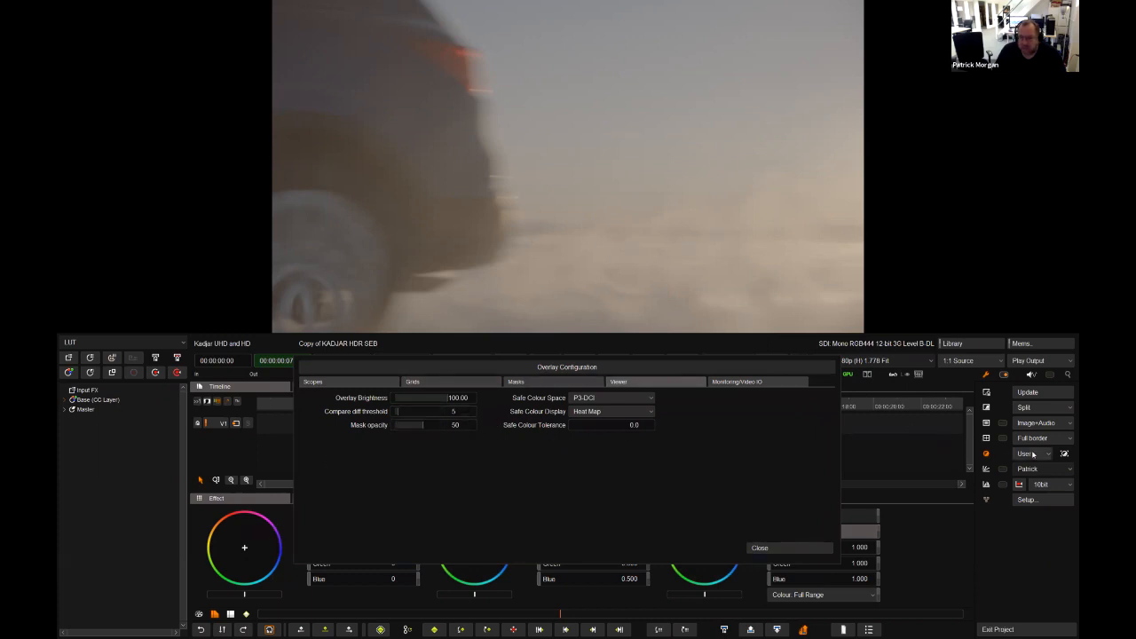
Apply the 1.89 mask, switch it to 2.39, and set the mask opacity to 49.
click(1026, 455)
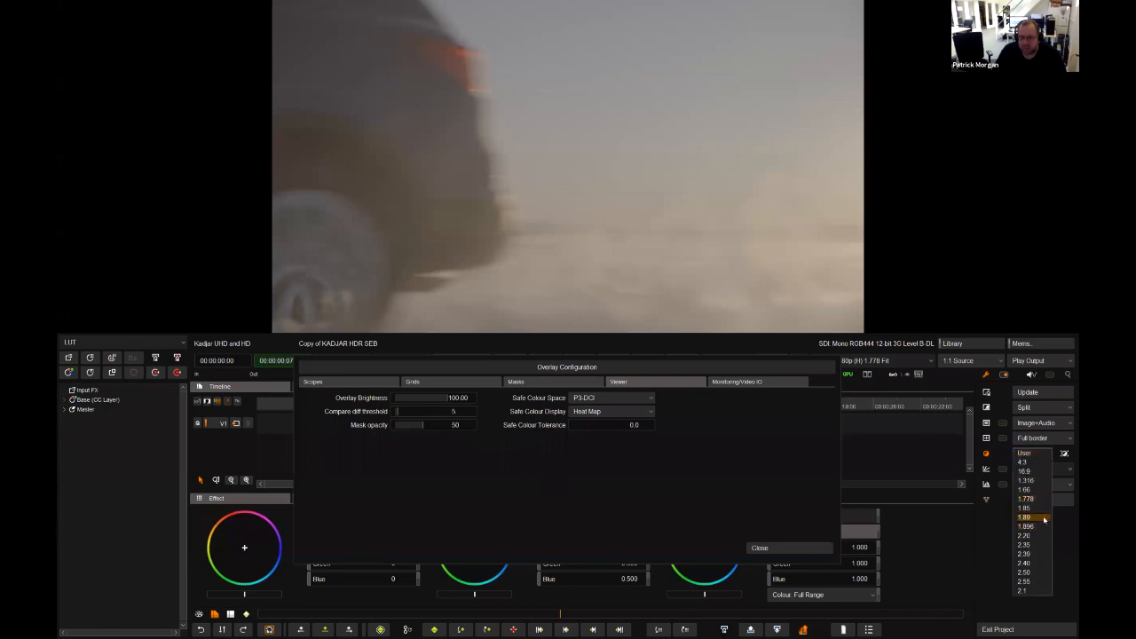
click(1025, 518)
click(1025, 454)
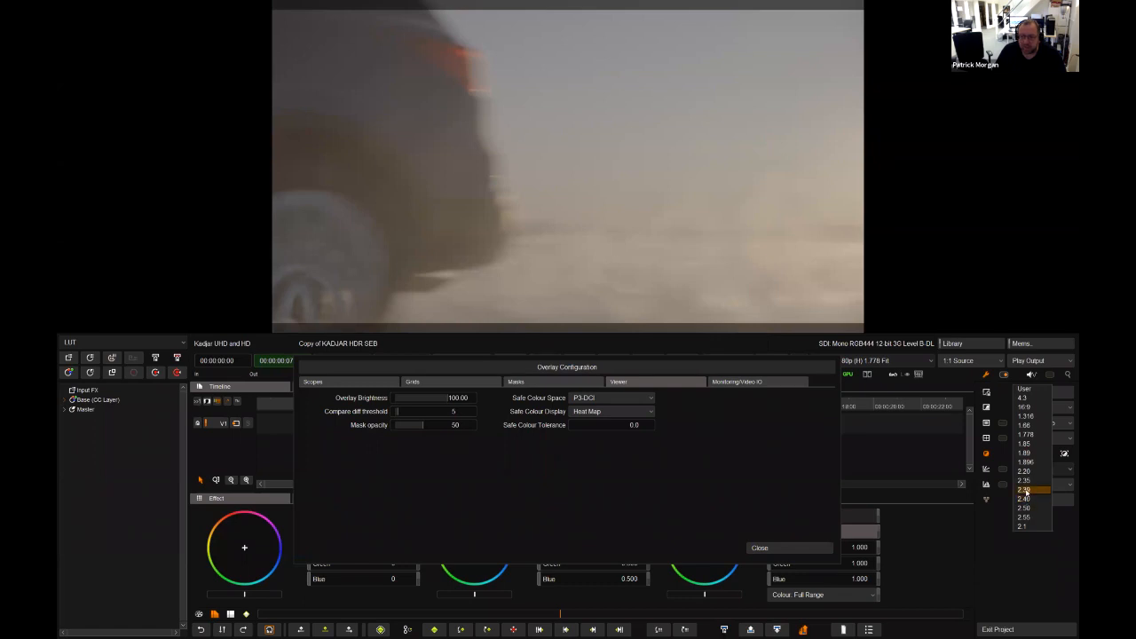
click(1025, 490)
drag(402, 427, 401, 427)
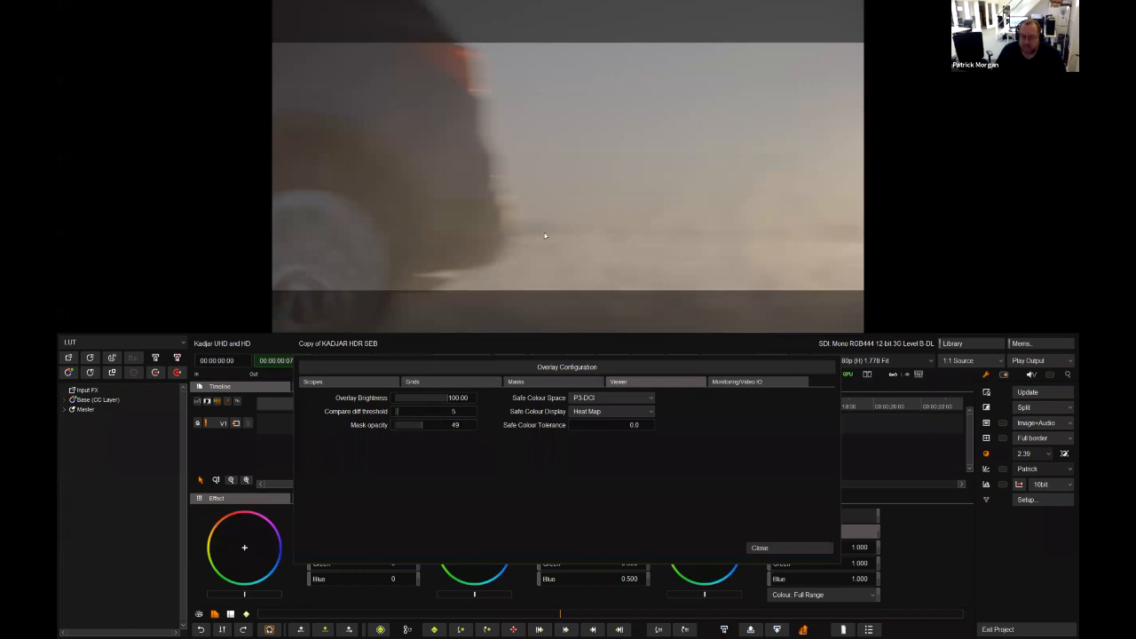
Examine the Monitoring/Video IO settings, including the SDI format, SDI colour, HDR mode and number of links.
drag(540, 367, 541, 340)
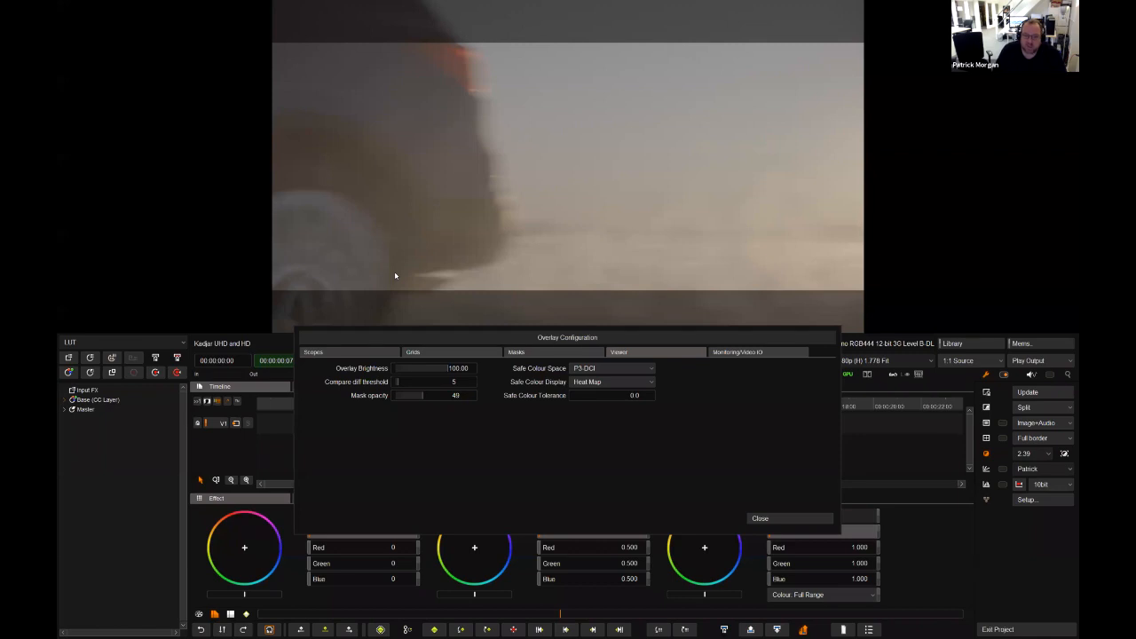
click(721, 353)
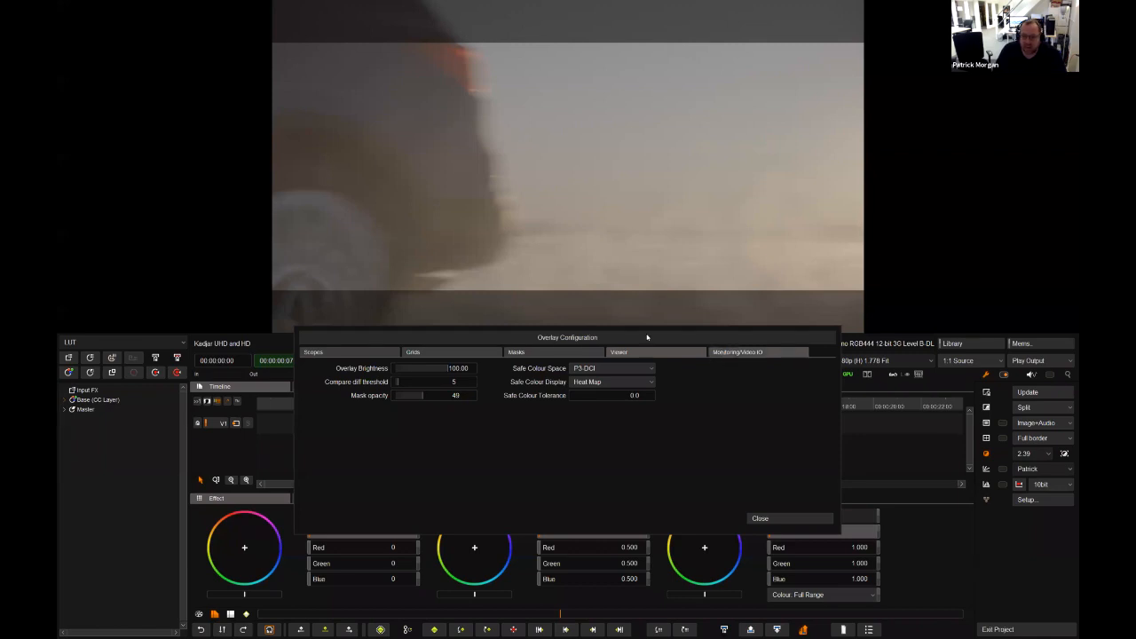
click(665, 352)
drag(650, 331, 647, 142)
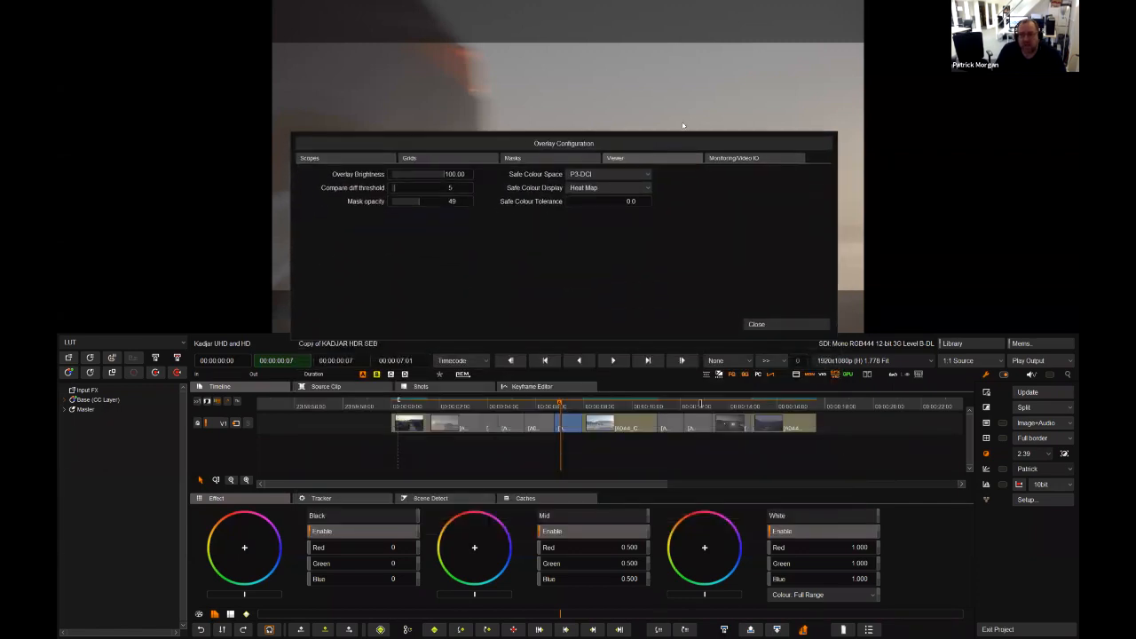
click(744, 160)
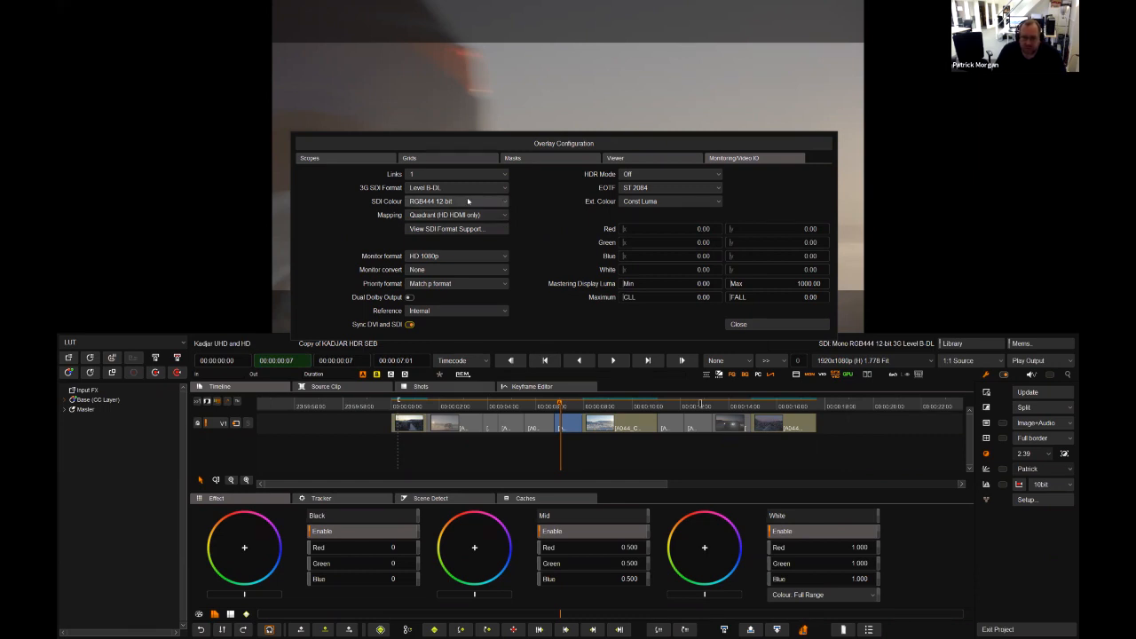
drag(450, 147, 445, 339)
click(426, 370)
click(424, 365)
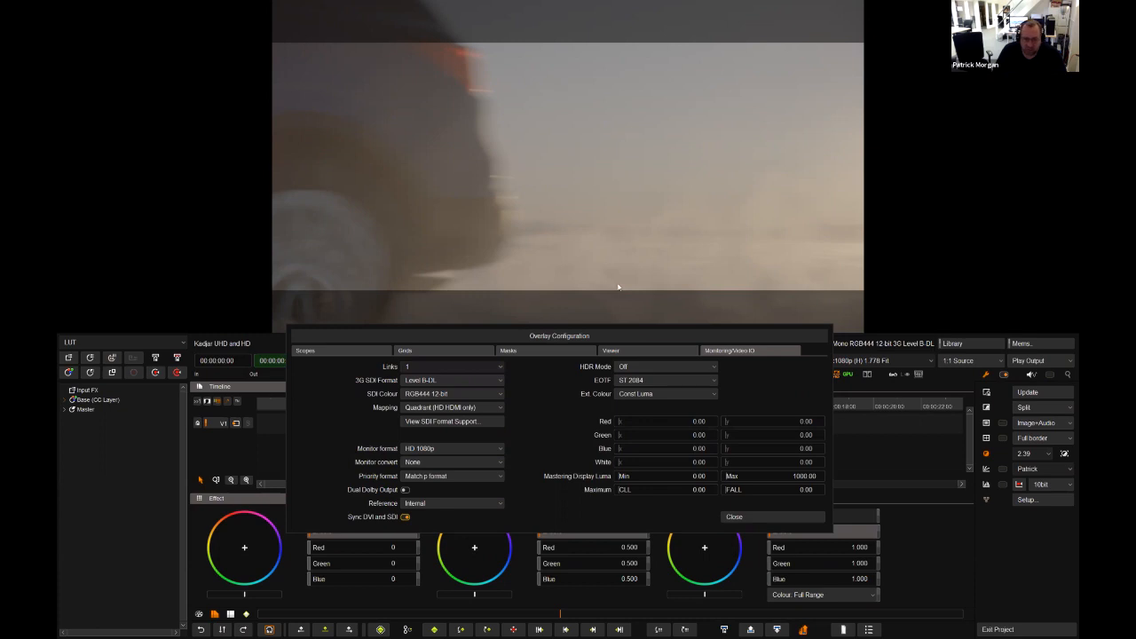
Toggle Sync DVI and SDI off and on again in the Monitoring/Video IO settings and close the overlay configuration.
drag(570, 342, 571, 84)
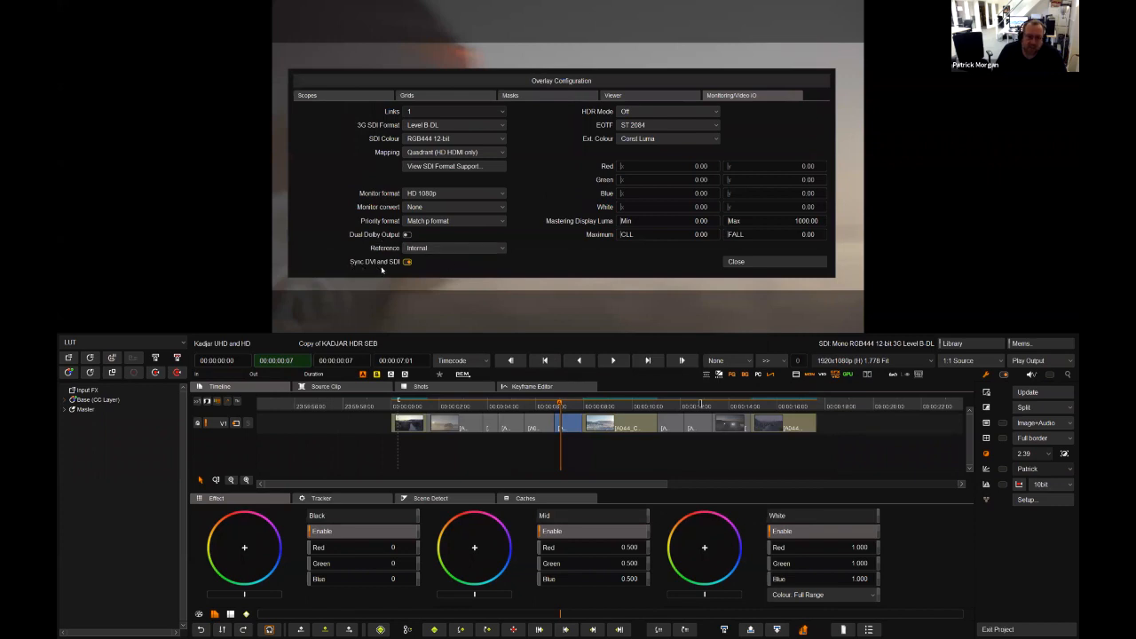
click(410, 263)
click(407, 262)
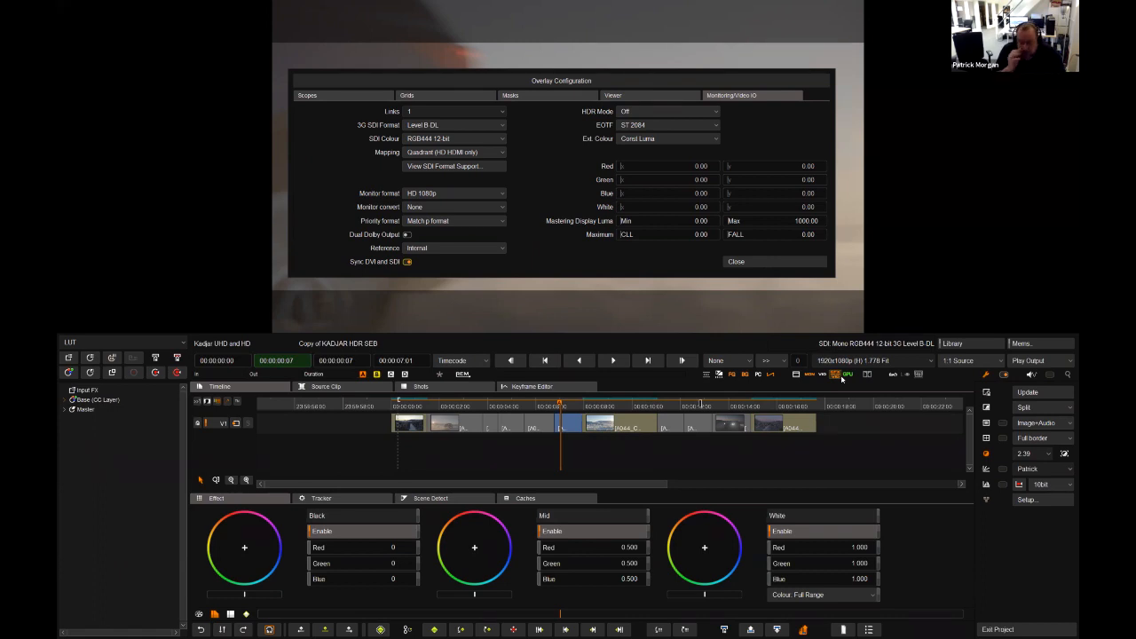
click(753, 261)
Go to the car shot at 00:00:12:14, magnify pixels on the car, and examine the image's individual colour channels before restoring full colour.
drag(561, 407, 694, 425)
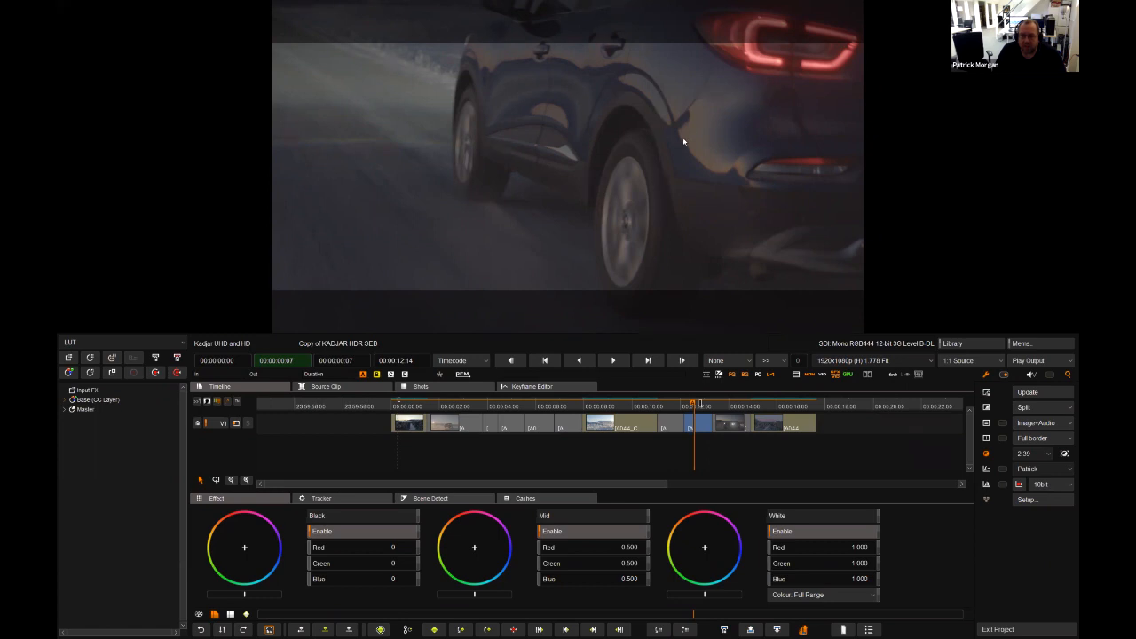
drag(619, 148, 538, 148)
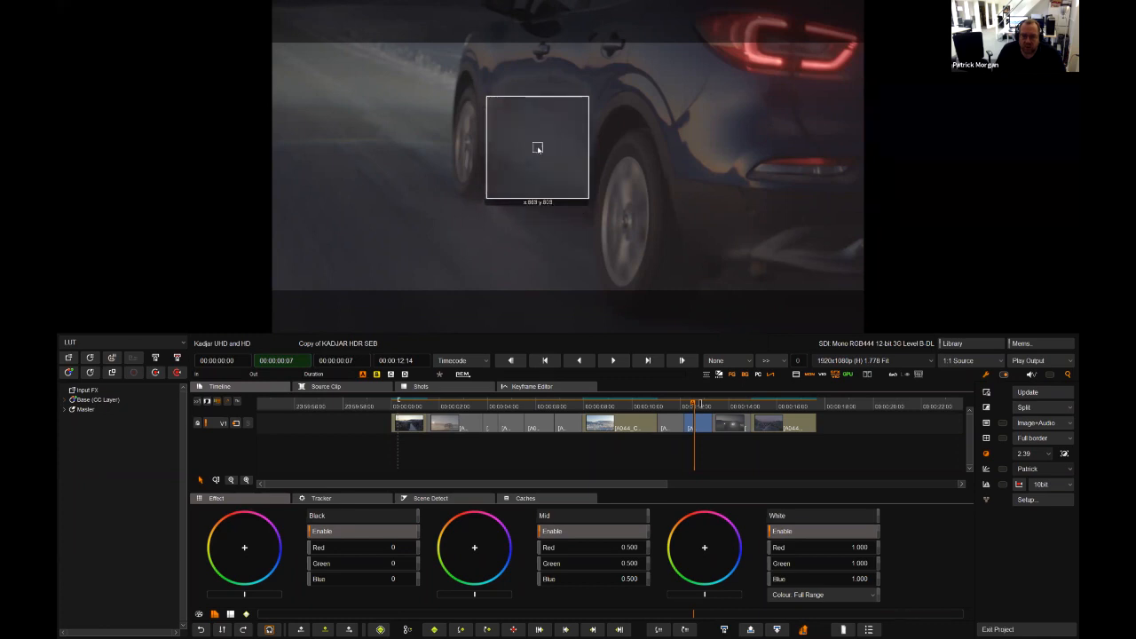
key(b)
key(a)
key(a)
key(g)
key(g)
key(b)
key(g)
key(g)
key(g)
key(g)
key(g)
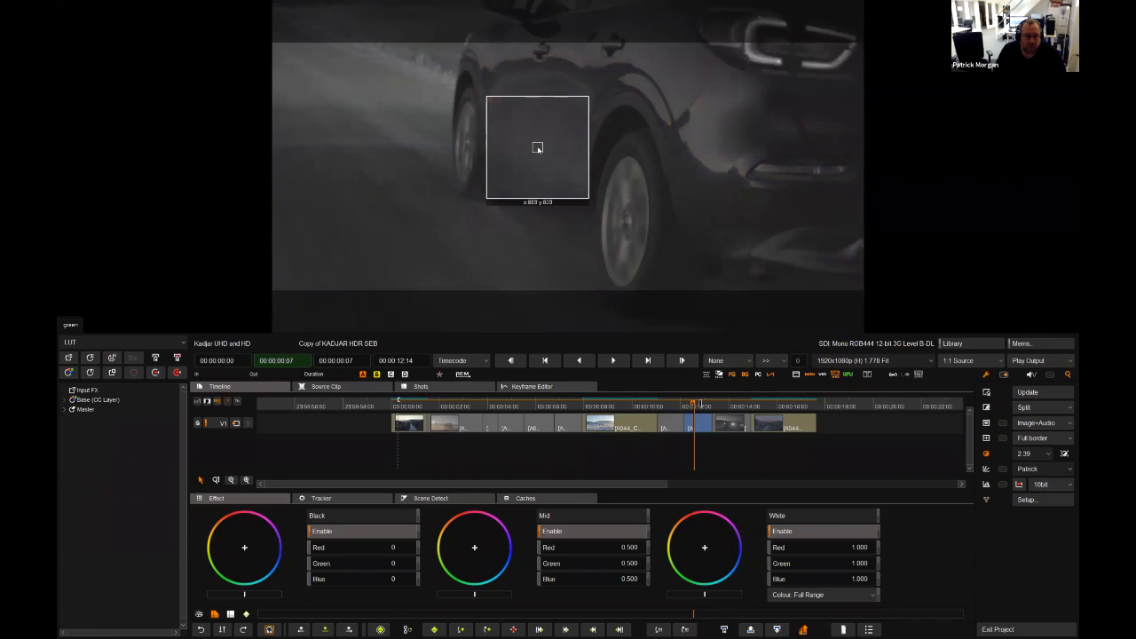
key(g)
key(r)
key(r)
key(g)
key(b)
key(g)
key(g)
key(r)
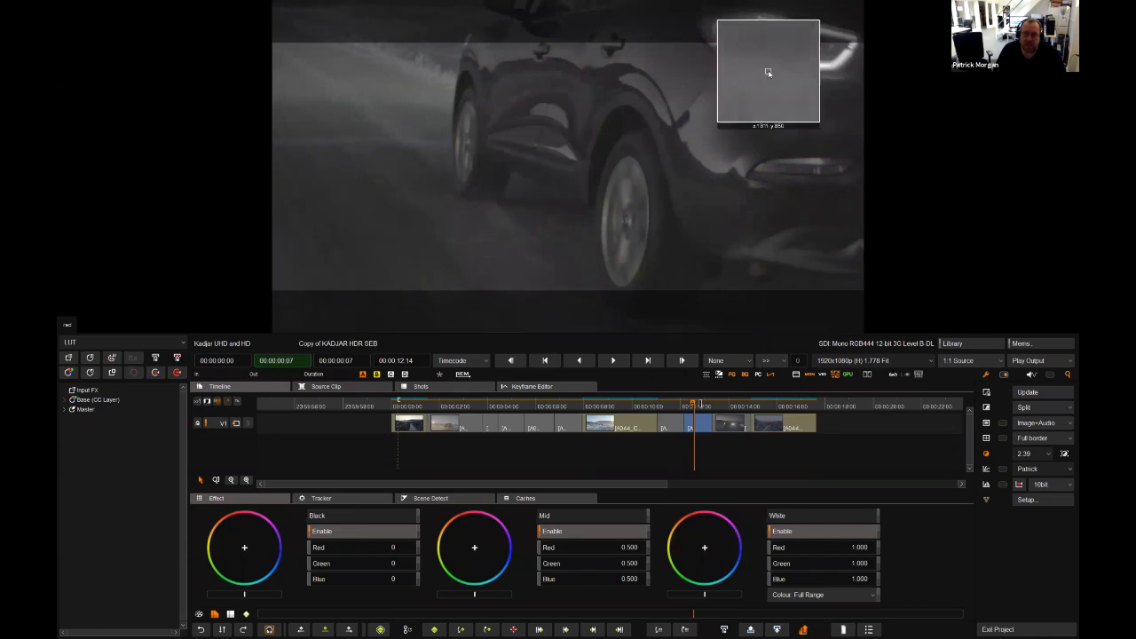
key(r)
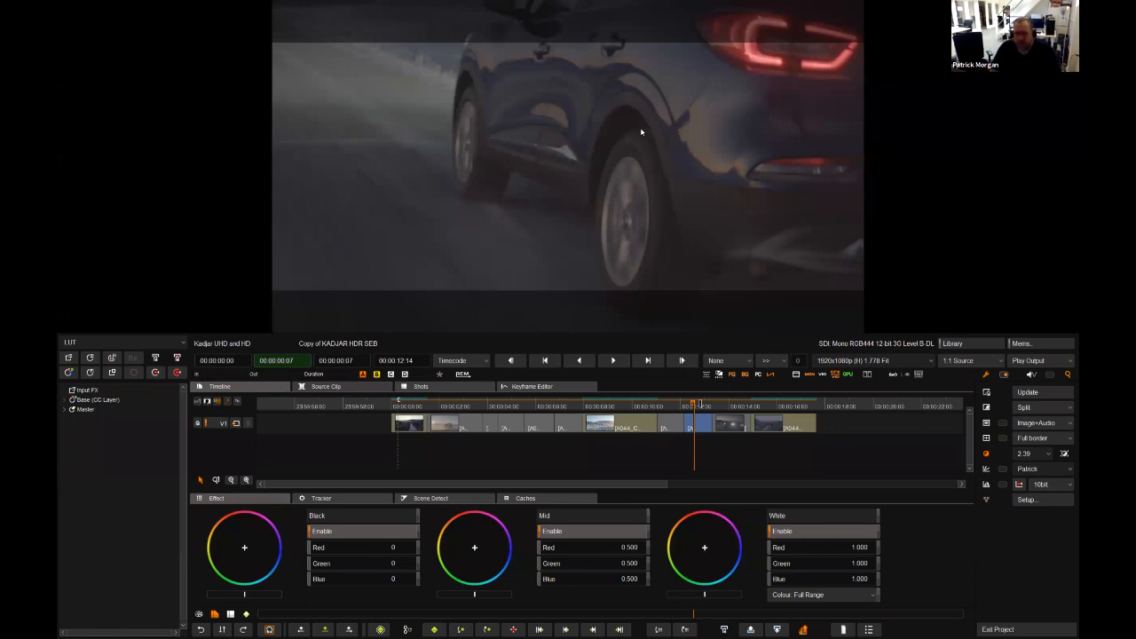
Reopen the overlay configuration at the viewer settings and show the scopes with the CIE 709-P3 layout.
click(1026, 500)
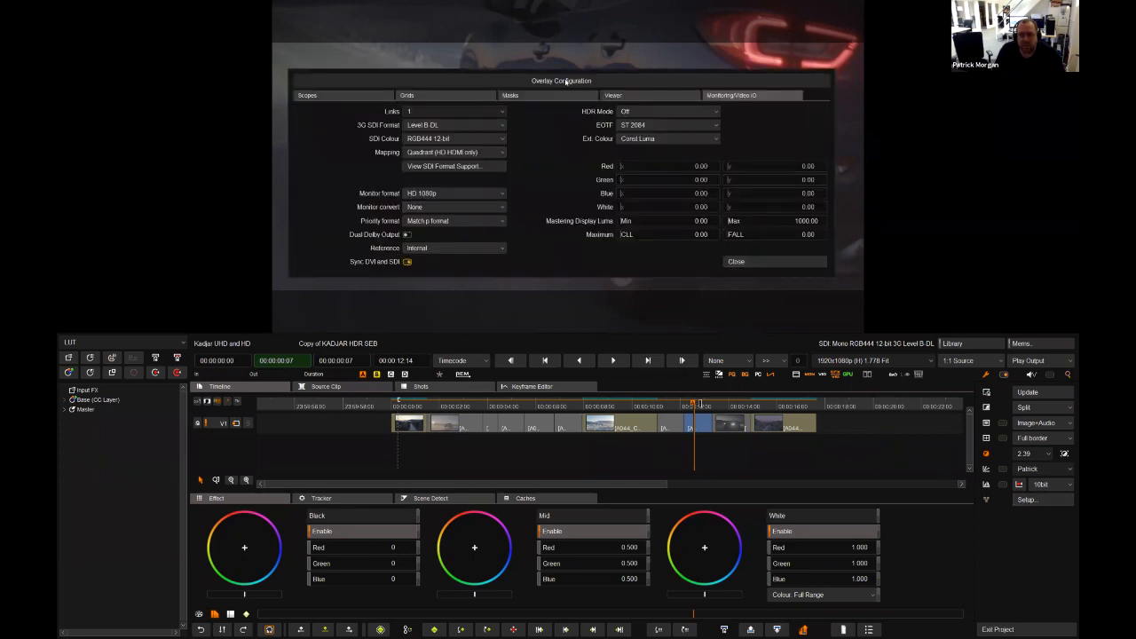
drag(565, 81, 553, 88)
click(603, 104)
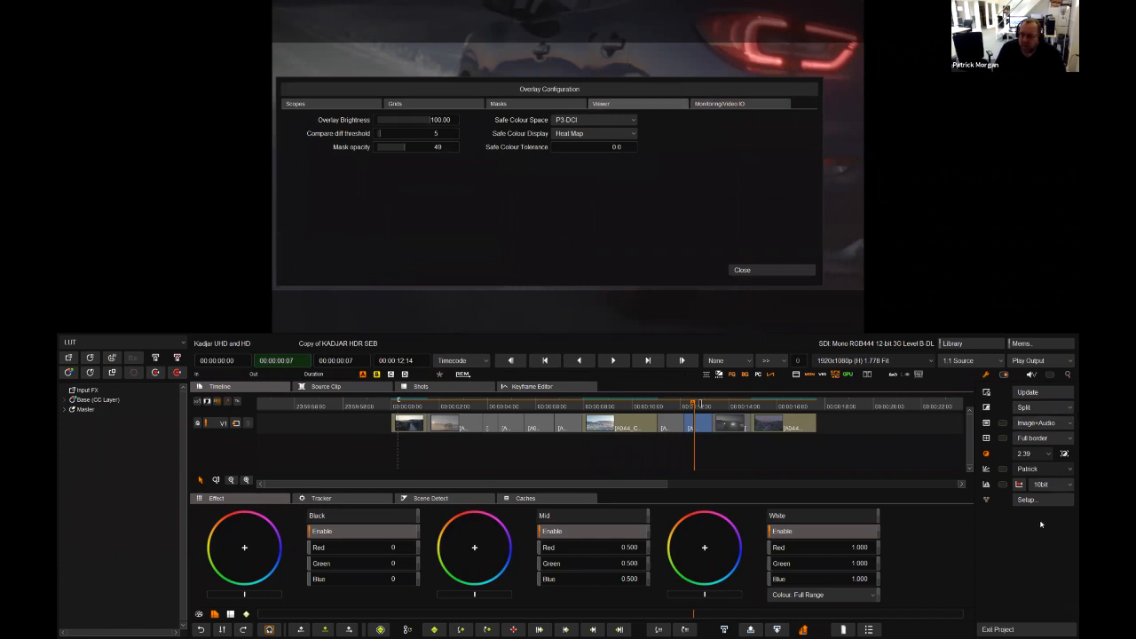
click(983, 485)
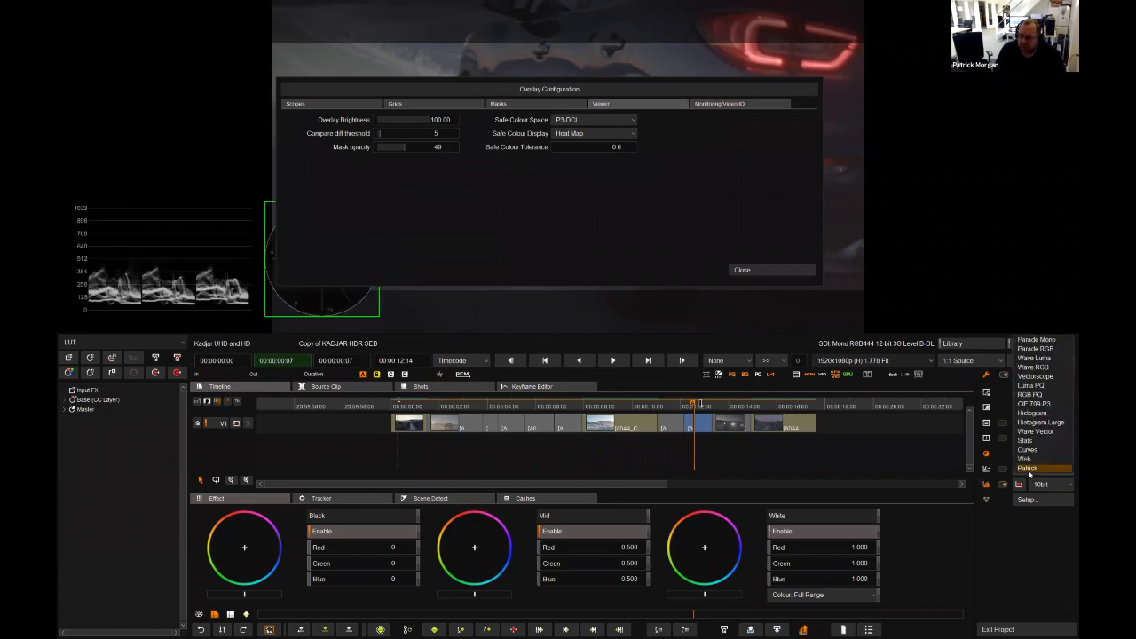
click(1033, 404)
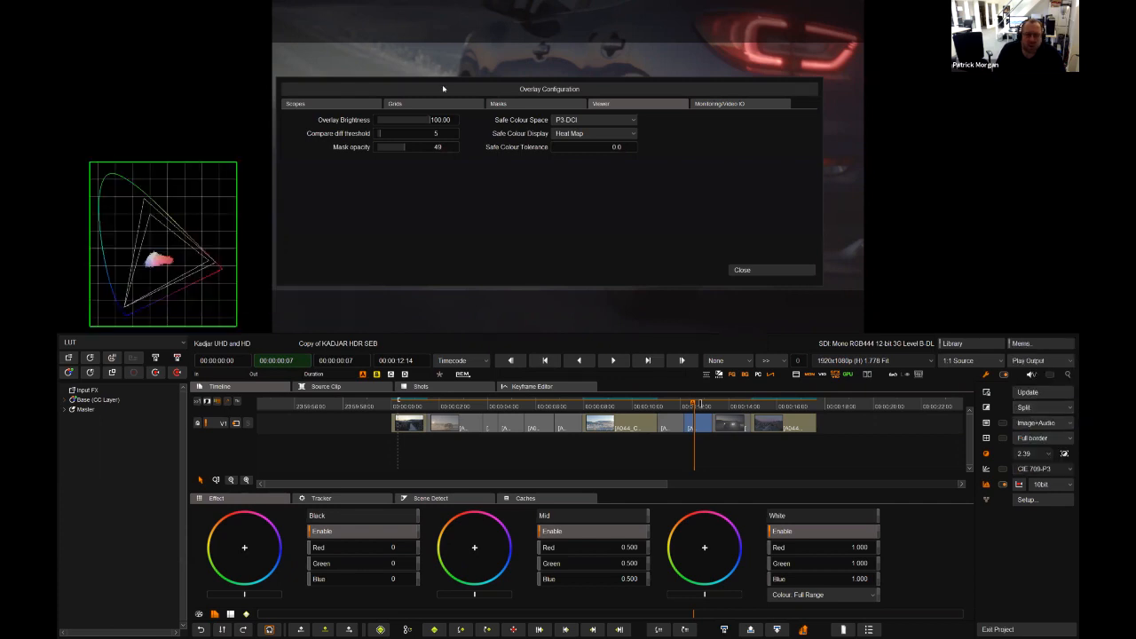
Move the configuration window clear of the image and set the scopes' colourspace to Rec.709.
drag(443, 89, 472, 385)
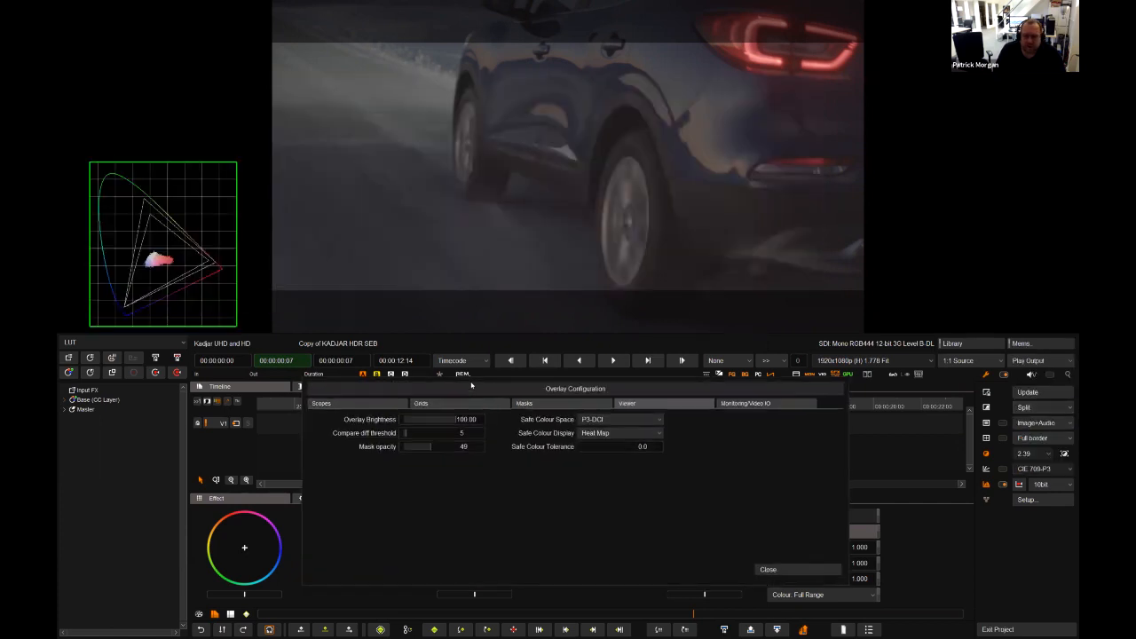
click(325, 404)
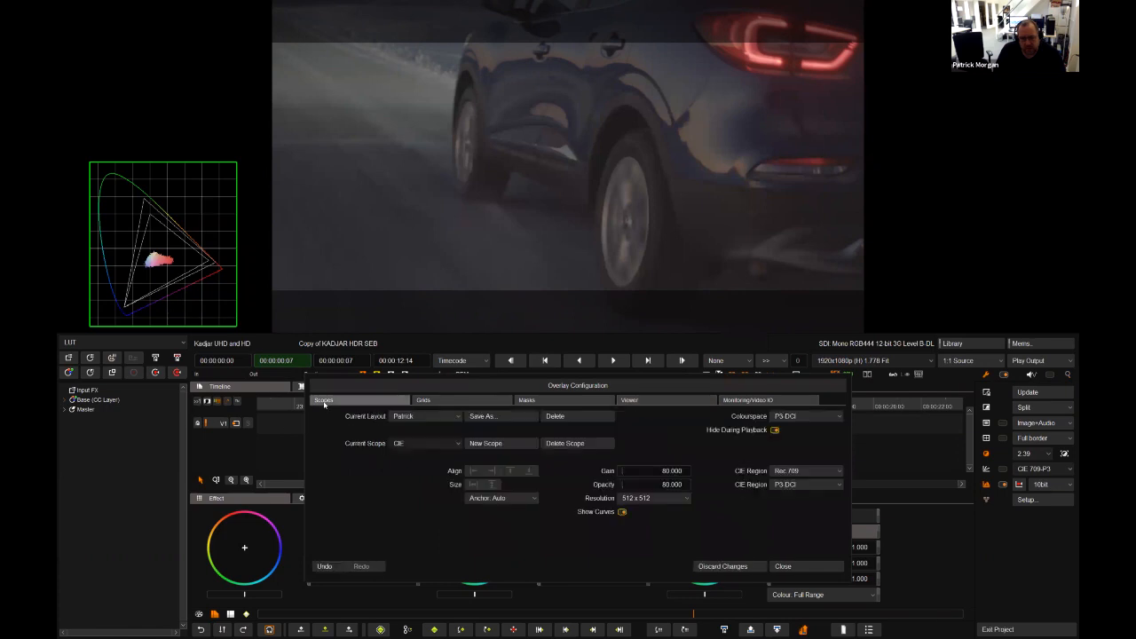
click(778, 417)
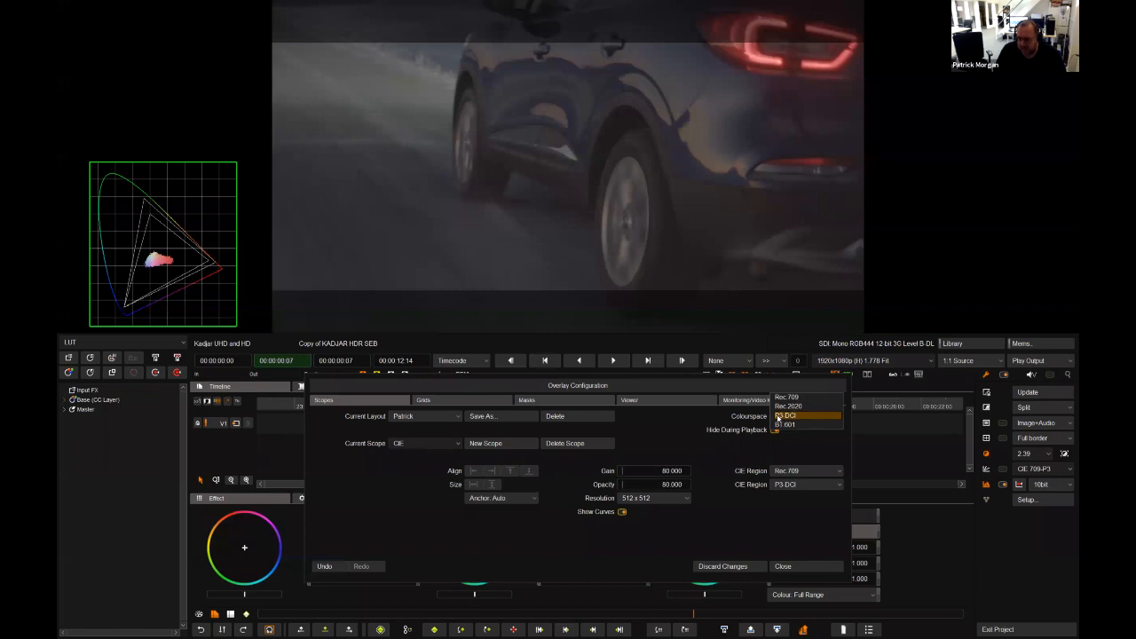
click(785, 416)
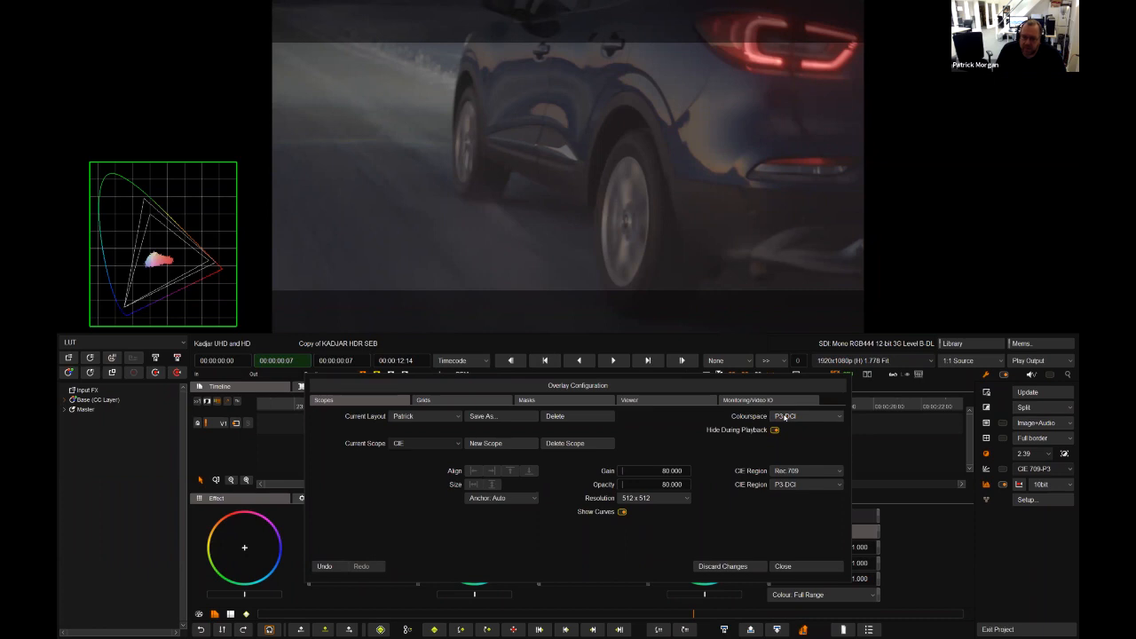
click(800, 418)
click(787, 397)
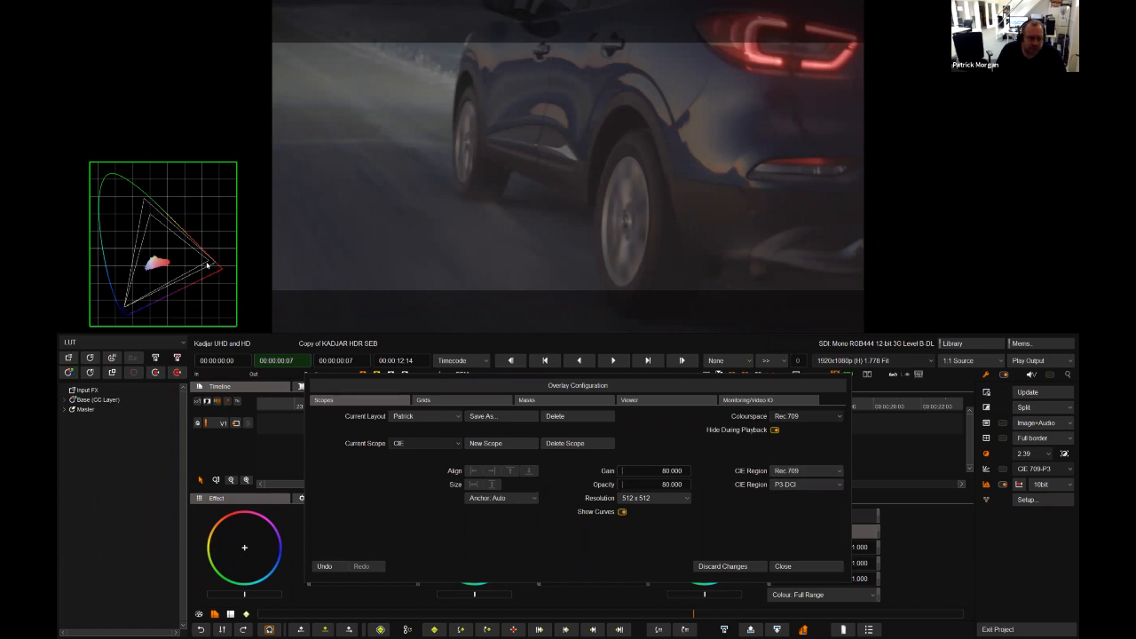
Switch the CIE scope's first region to Rec.2020 and back to Rec.709 to compare the gamut triangles.
click(795, 473)
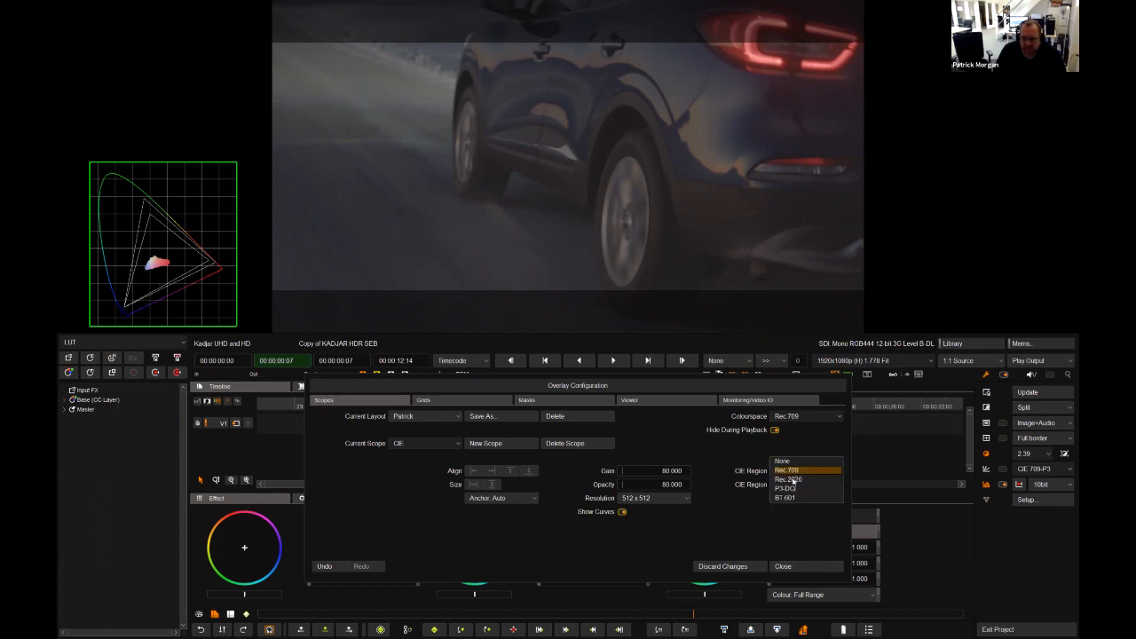
click(793, 484)
click(790, 470)
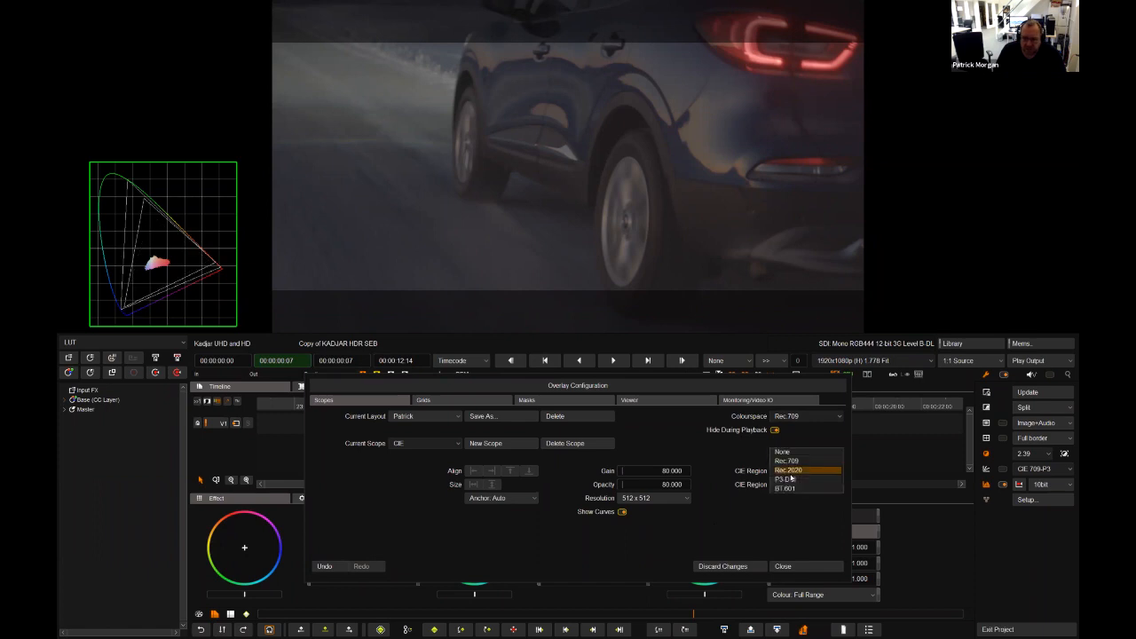
click(790, 462)
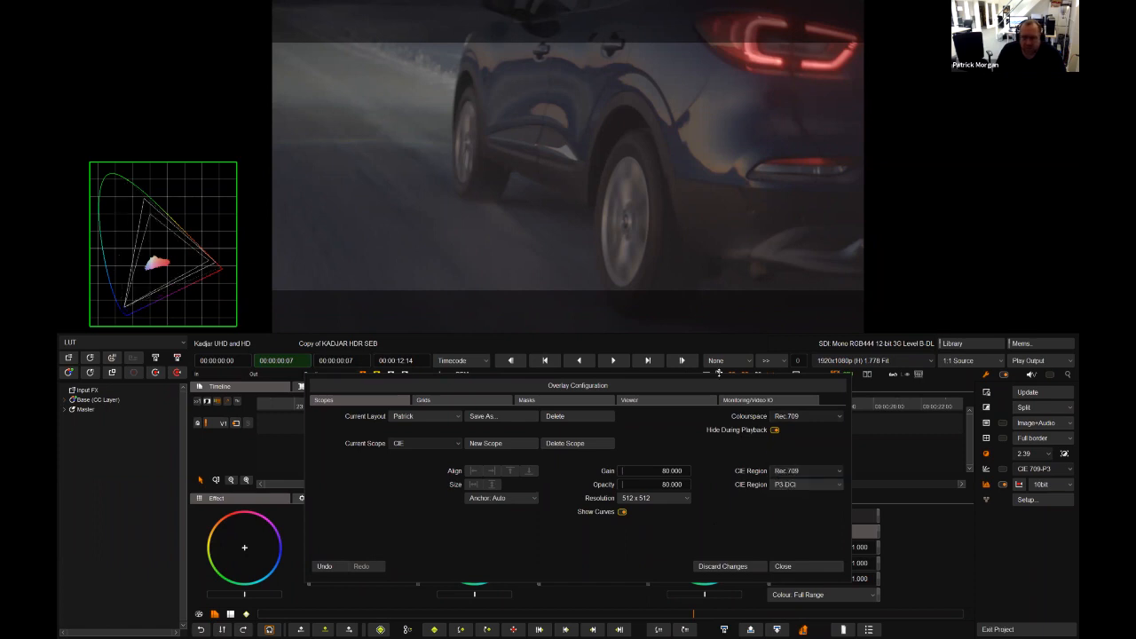
Set the viewer's safe colour space to Rec.709 with the Heat Map display and close the overlay configuration.
click(640, 400)
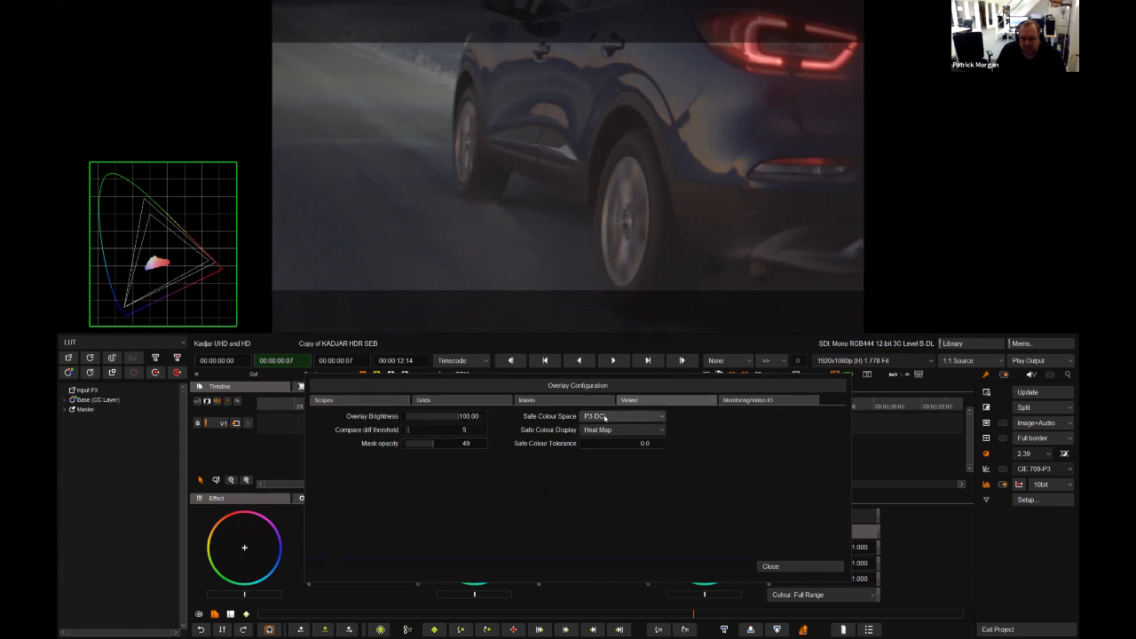
click(604, 418)
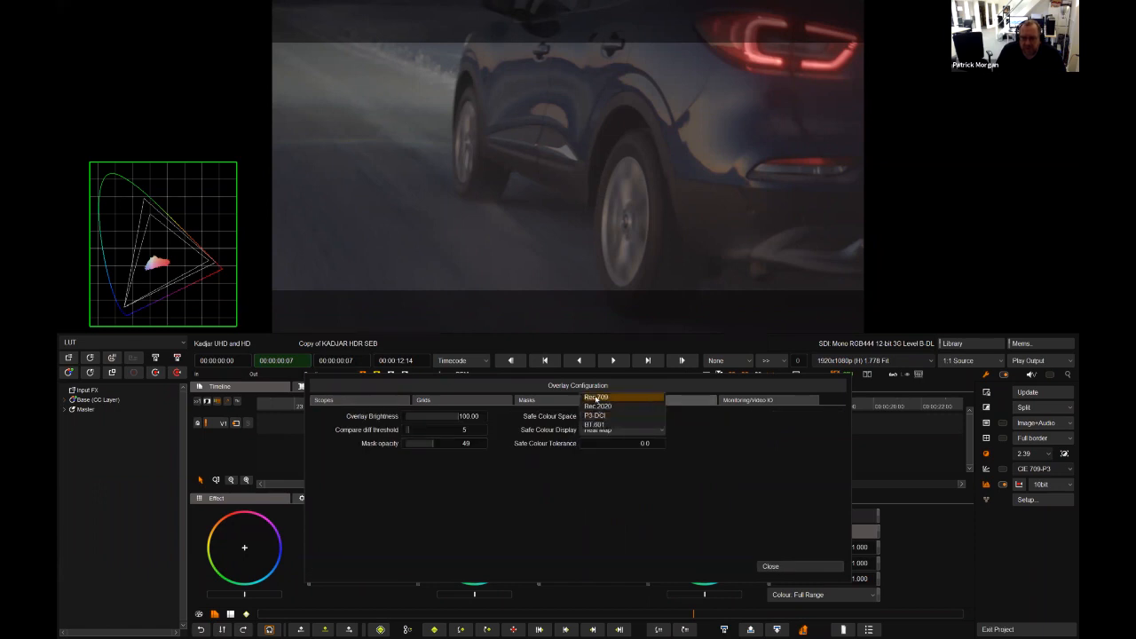
click(596, 398)
click(594, 431)
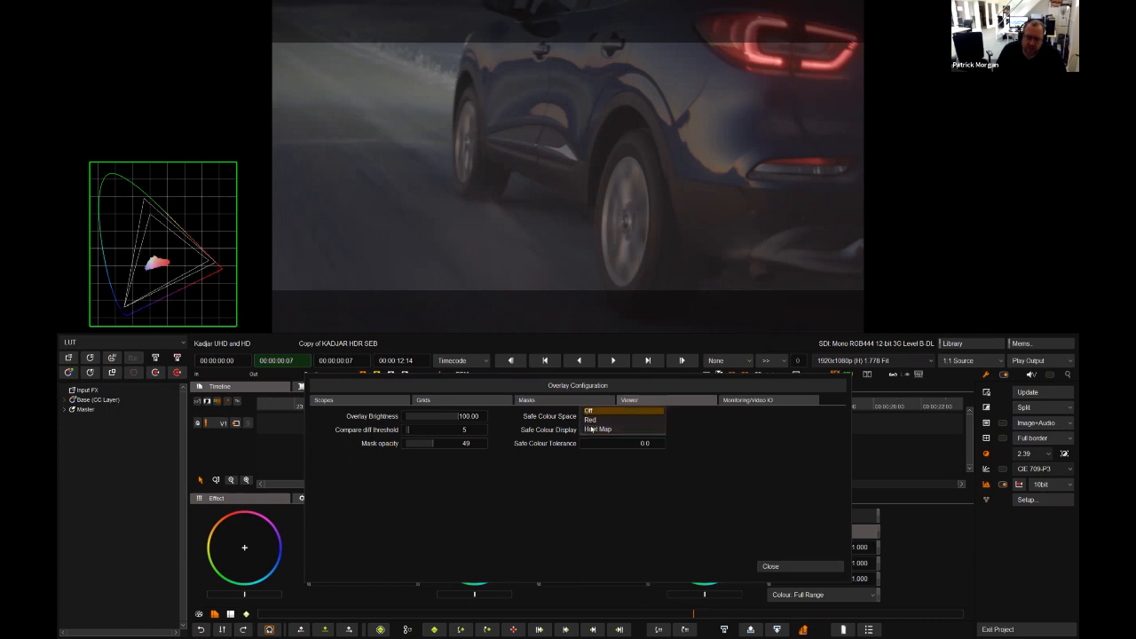
click(592, 431)
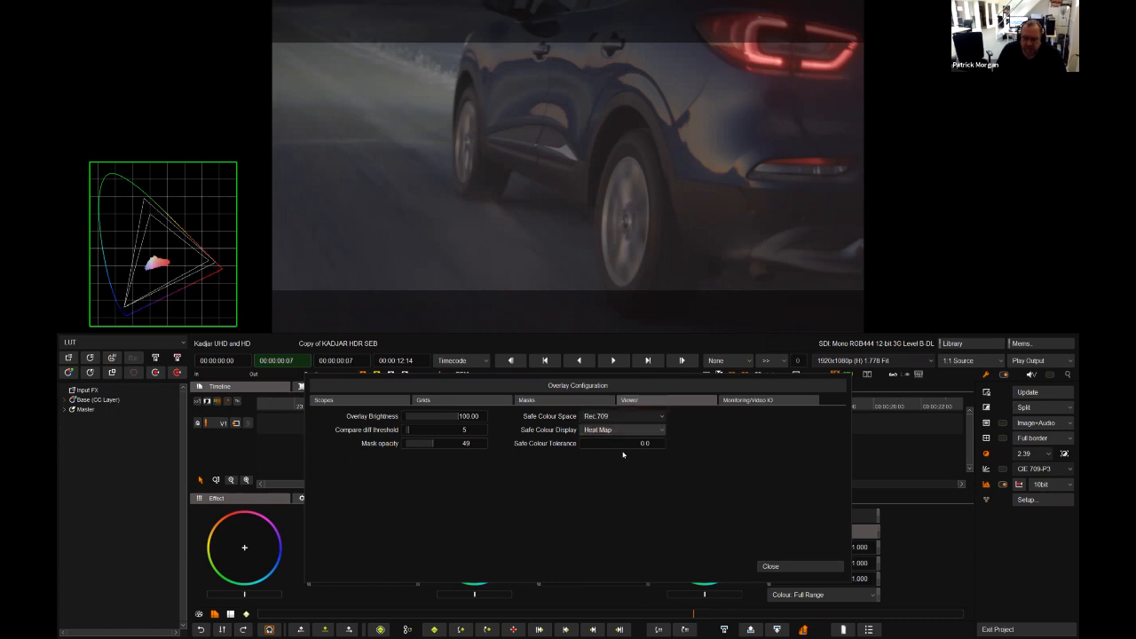
click(792, 568)
Grade the car shot with Balance, using black at -0.149, mid at about 0.79 and white at about 1.43.
drag(237, 595, 237, 594)
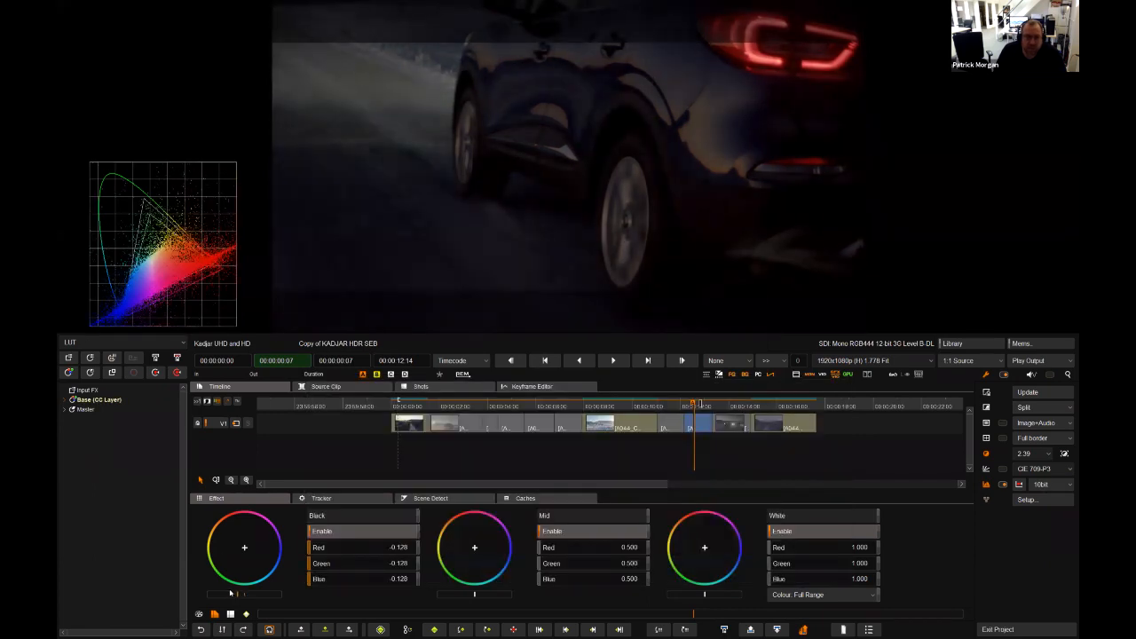
drag(486, 600, 492, 595)
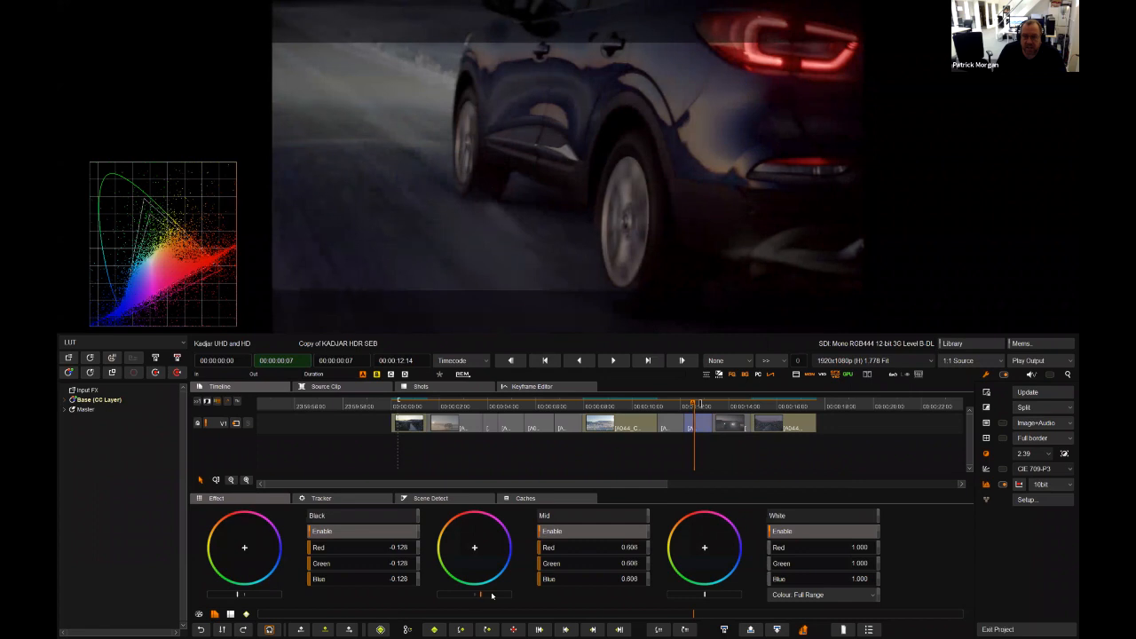
drag(608, 597, 742, 595)
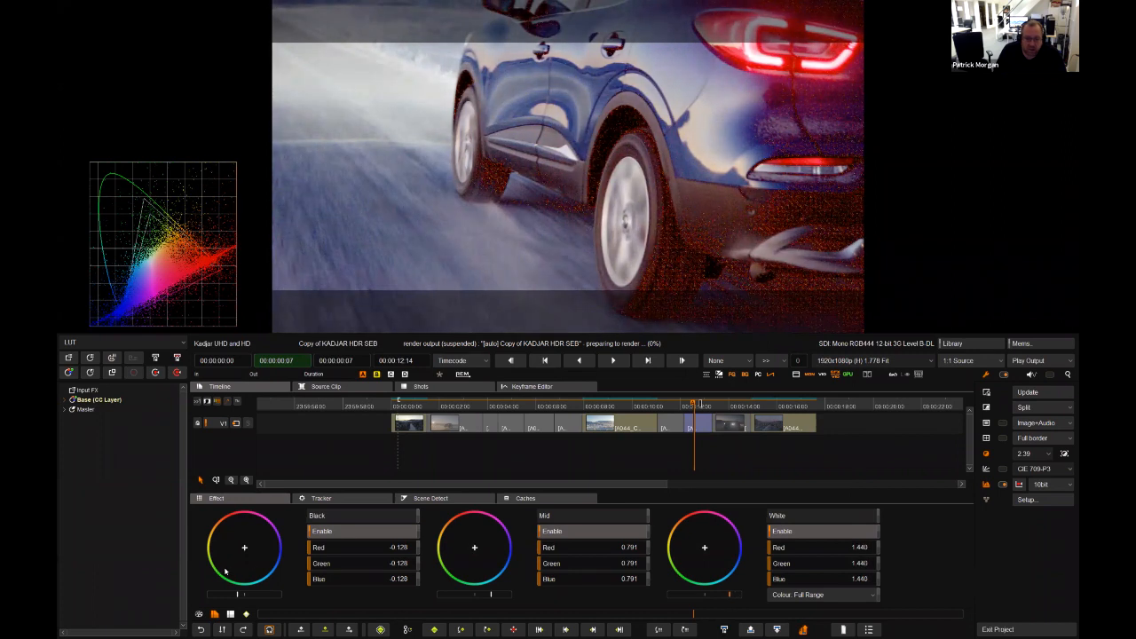
drag(236, 596, 233, 596)
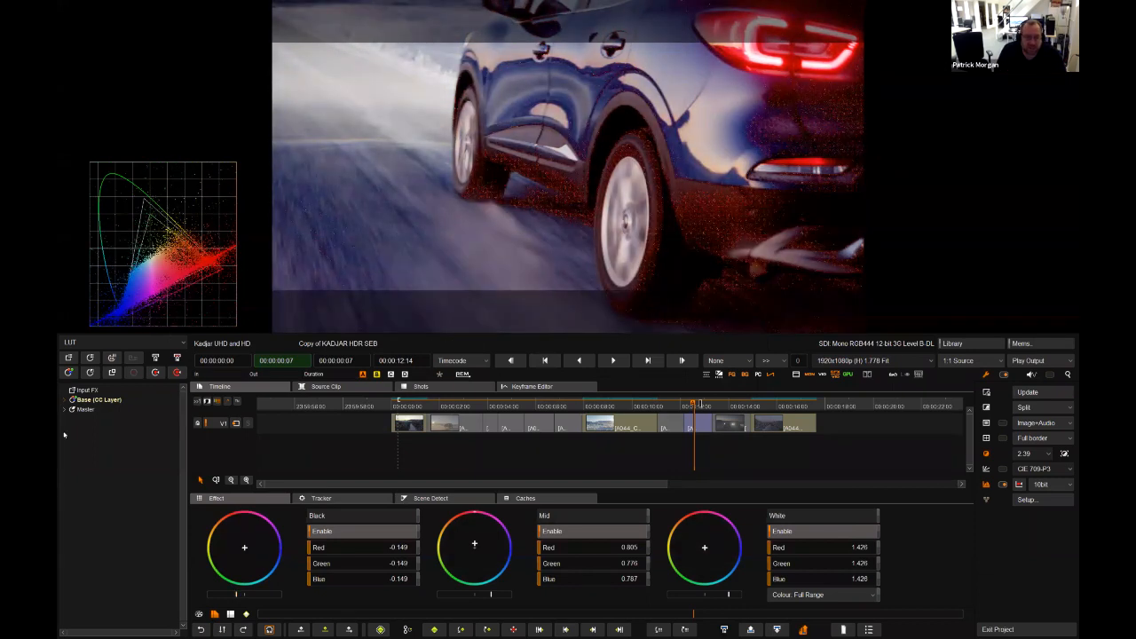
Darken the same shot in Lift Gamma Gain with lift at about -0.113 and gamma at about 0.915.
click(85, 524)
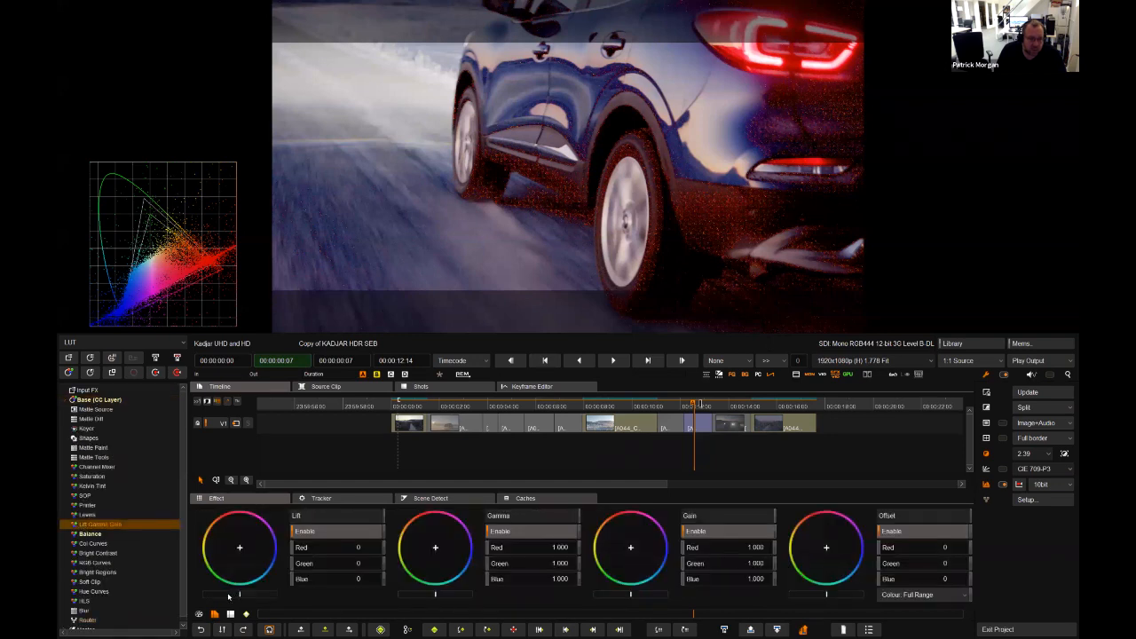
drag(228, 596, 225, 597)
drag(435, 596, 433, 598)
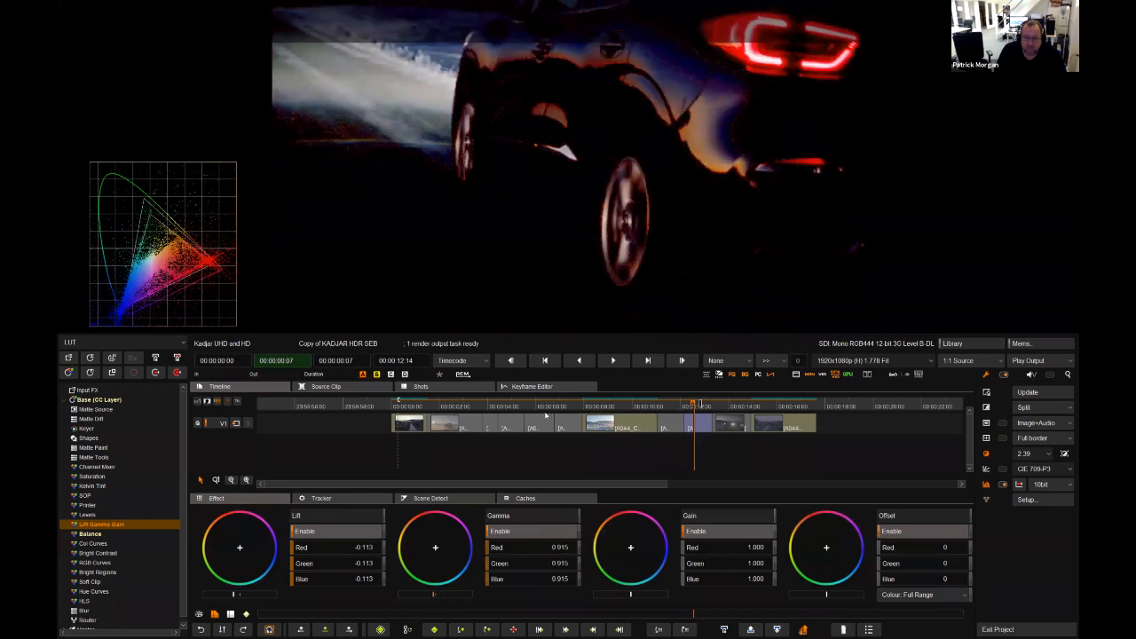
Go to the wheel shot at 00:00:04:12 and set its lift to about -0.135 and gamma to about 1.057.
drag(692, 413, 499, 415)
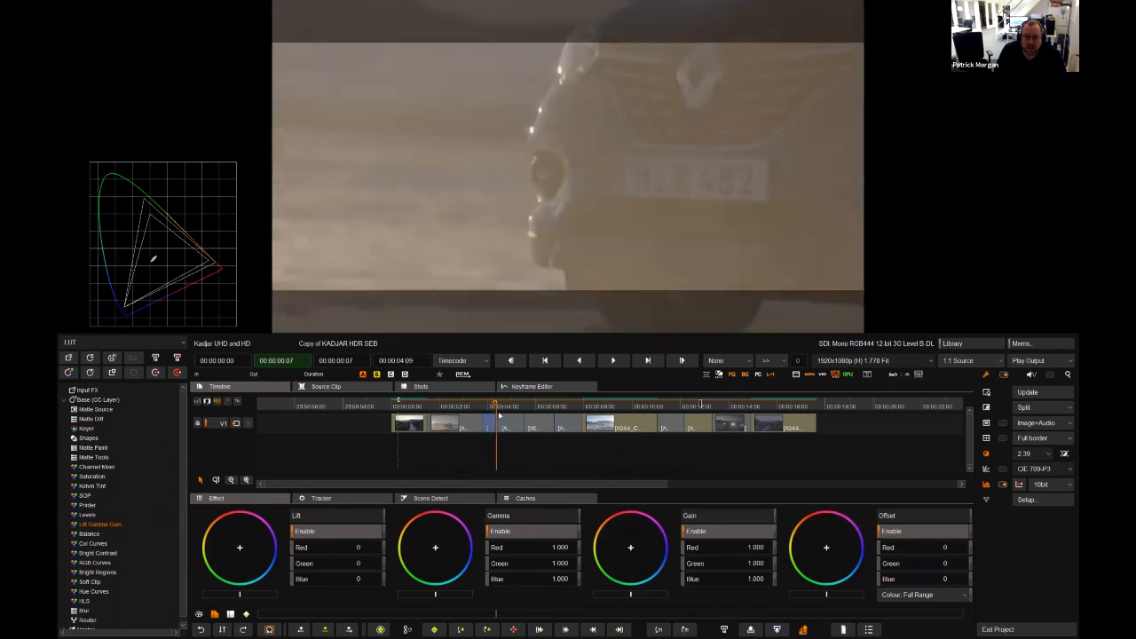
drag(240, 595, 234, 594)
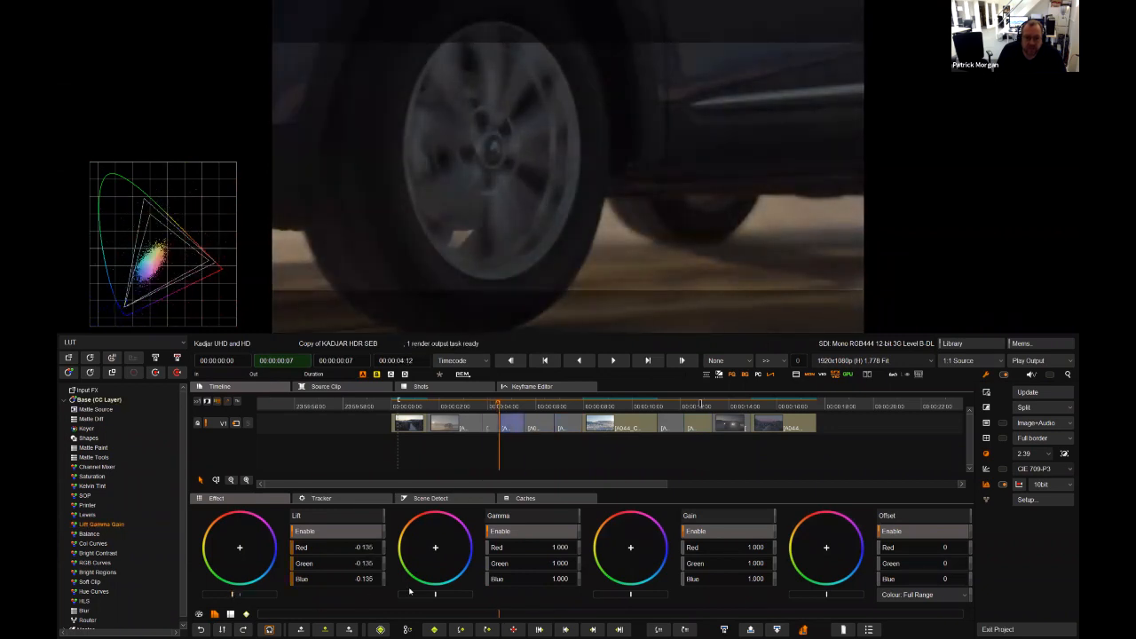
drag(436, 594, 444, 597)
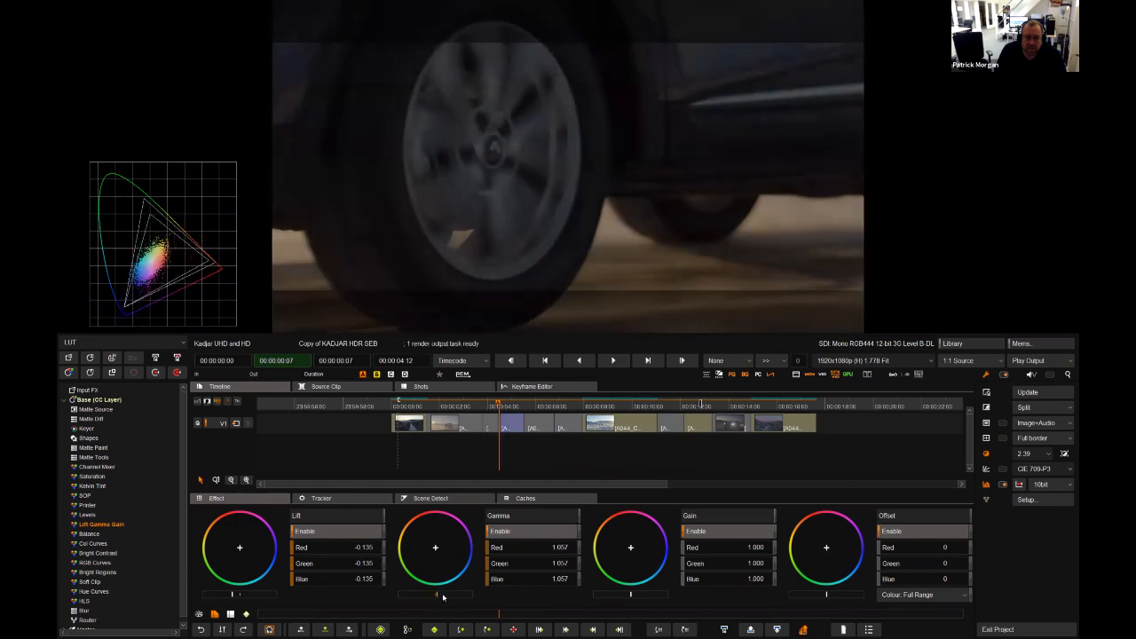
Grade the desert car shot at 00:00:03:06 with lift about -0.007, gamma about 0.333 and gain about 4.411, and enlarge the image.
click(468, 405)
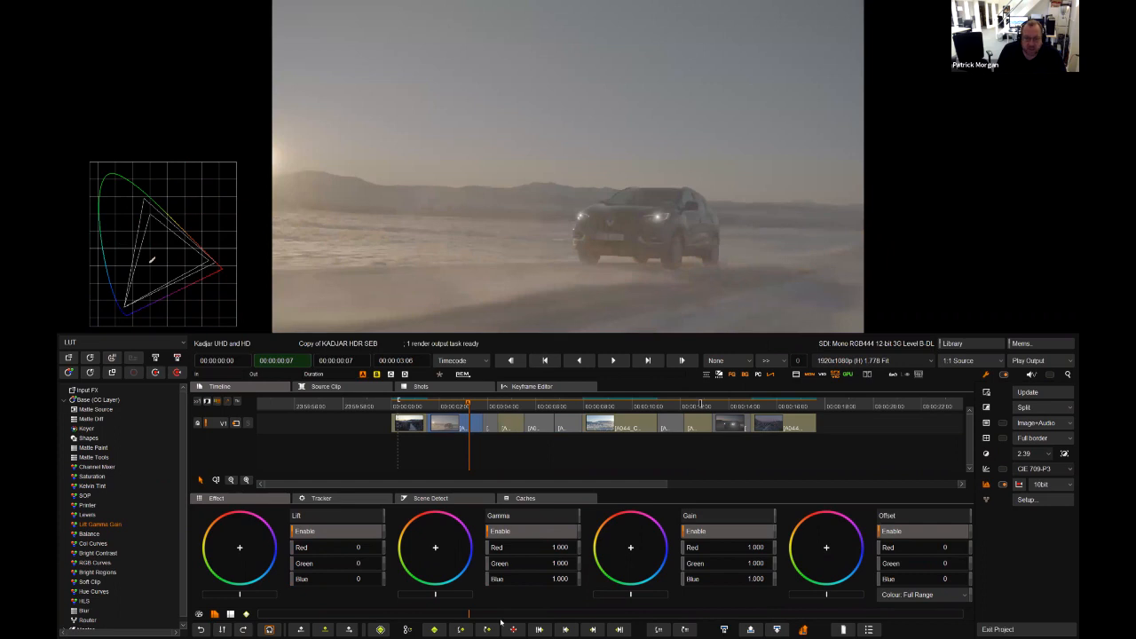
drag(434, 595, 408, 594)
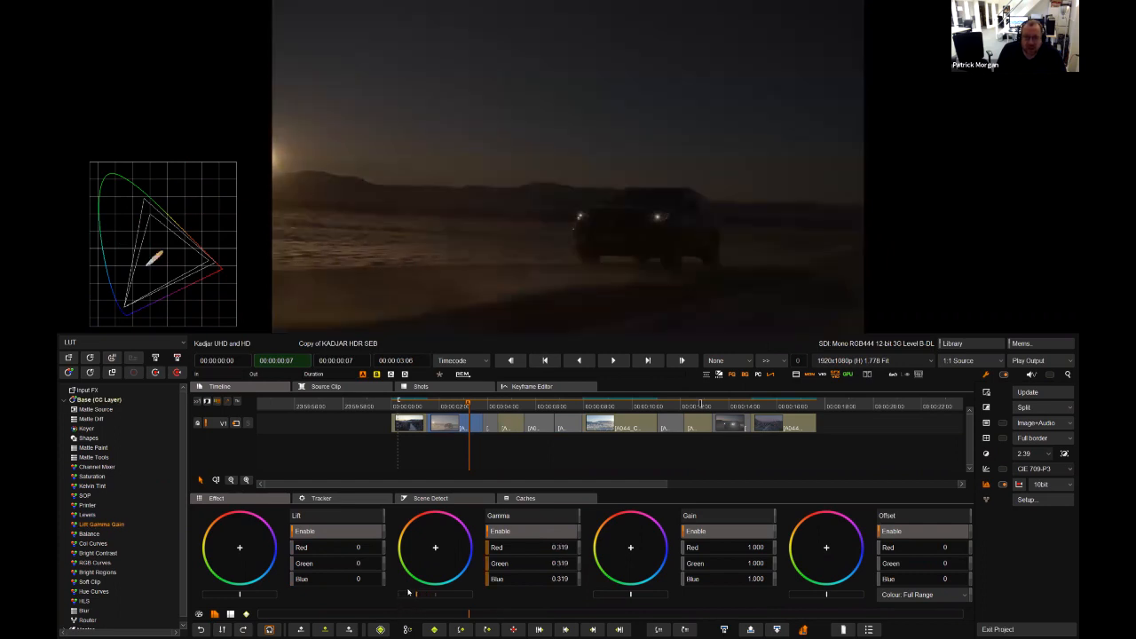
mouse_move(247, 593)
mouse_down()
mouse_move(258, 594)
mouse_move(240, 593)
mouse_up()
drag(632, 597, 849, 577)
scroll(576, 223, up, 3)
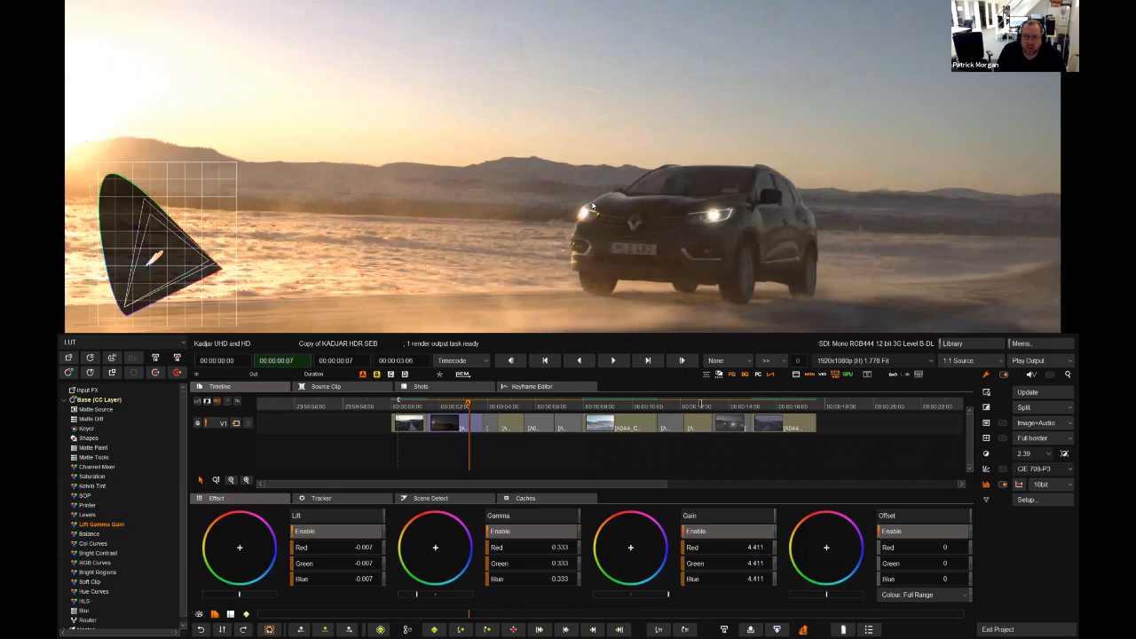
Regrade the desert car shot with offset -0.234, gain 3.270, gamma about 0.489 and lift about -0.156, and inspect the car close up.
scroll(593, 207, up, 5)
drag(816, 599, 798, 594)
drag(652, 595, 561, 596)
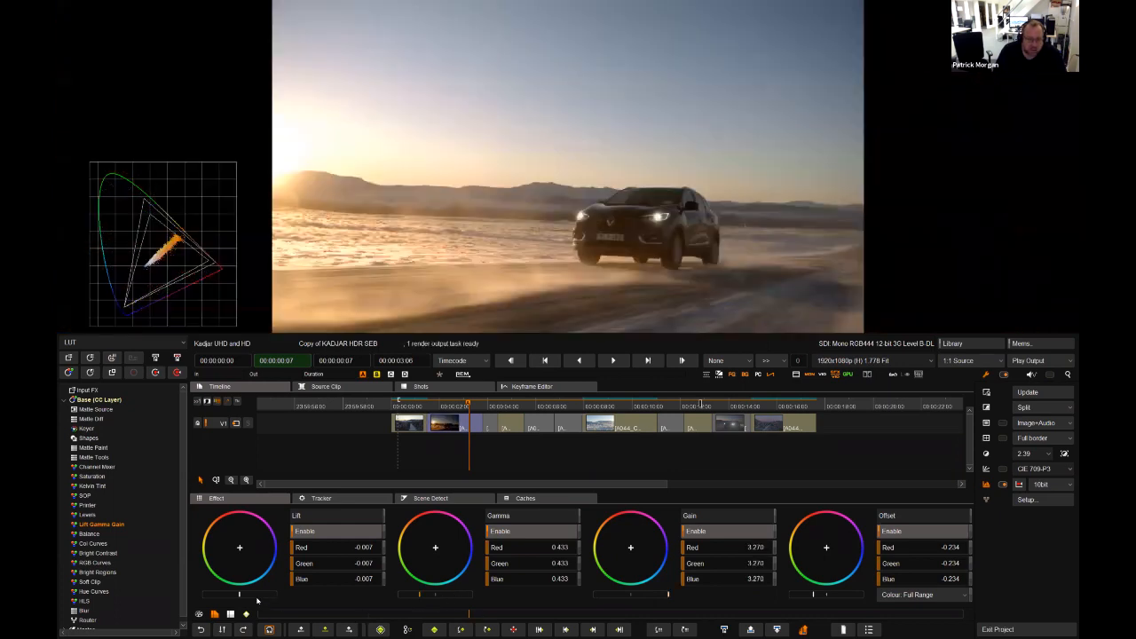
mouse_move(243, 595)
mouse_down()
mouse_move(256, 597)
mouse_move(230, 596)
mouse_up()
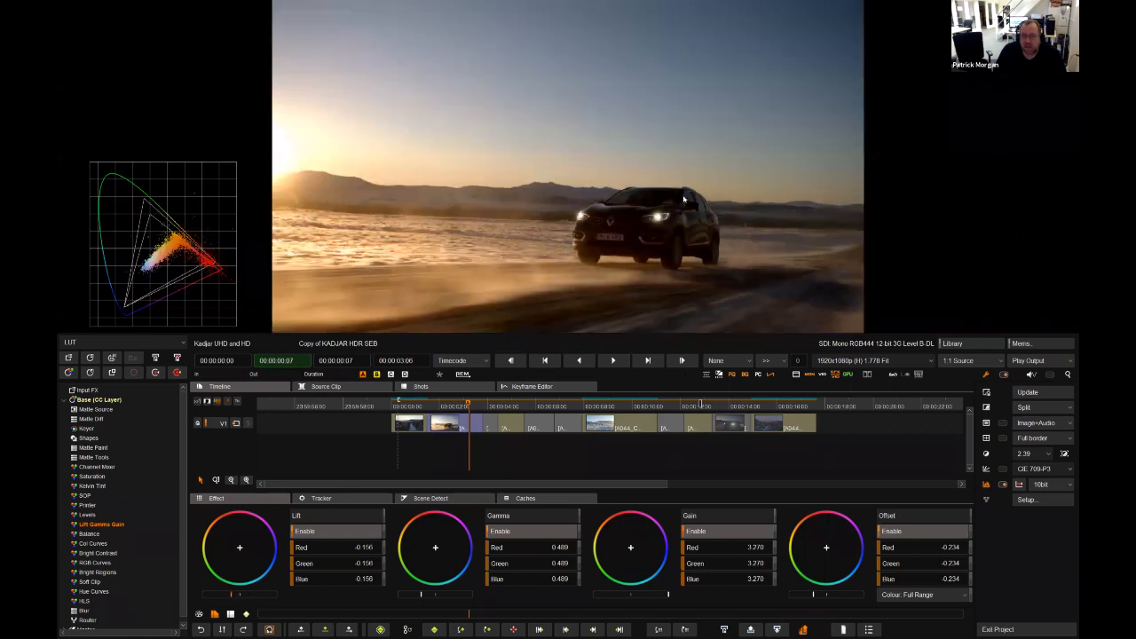
scroll(706, 193, up, 3)
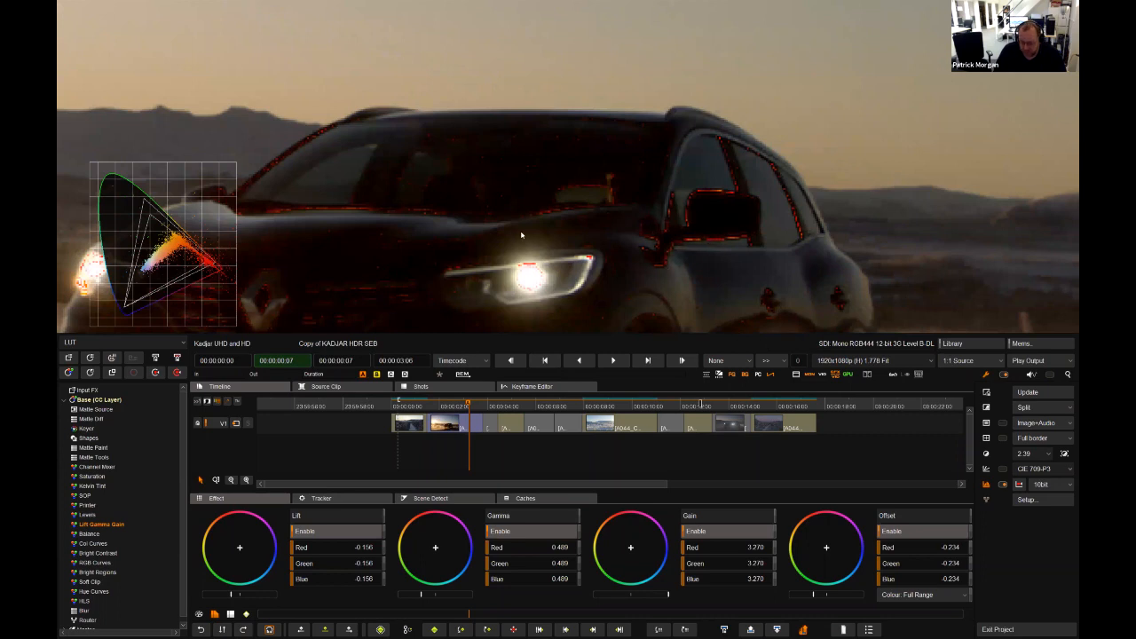
key(f)
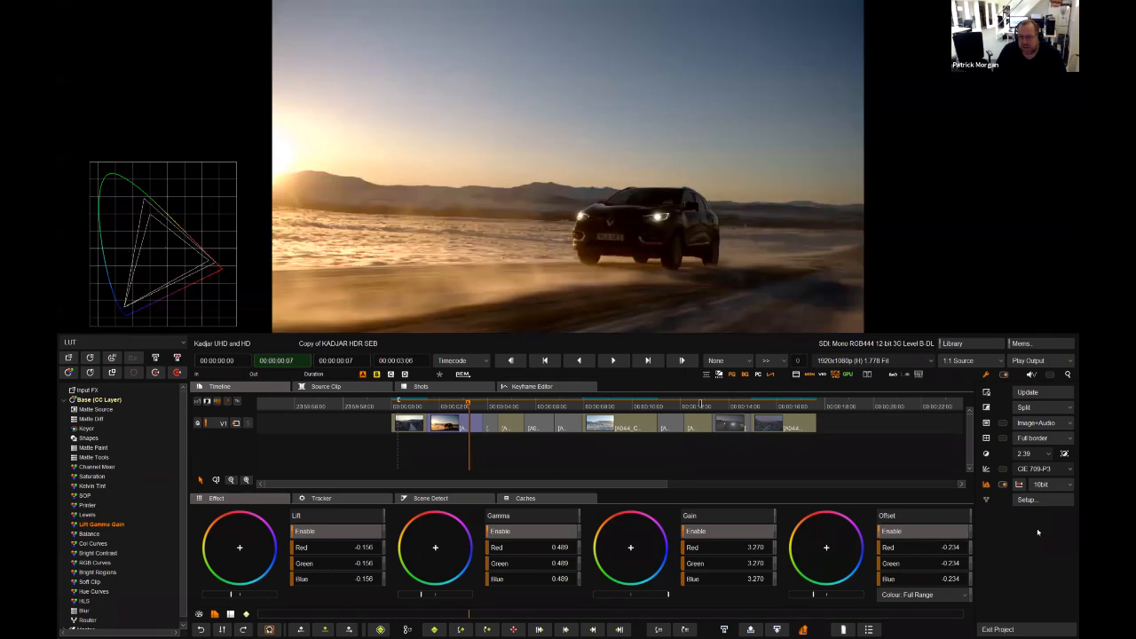
Open the overlay viewer settings, try a safe colour tolerance of -1.2, and reset it to 0.
click(1029, 501)
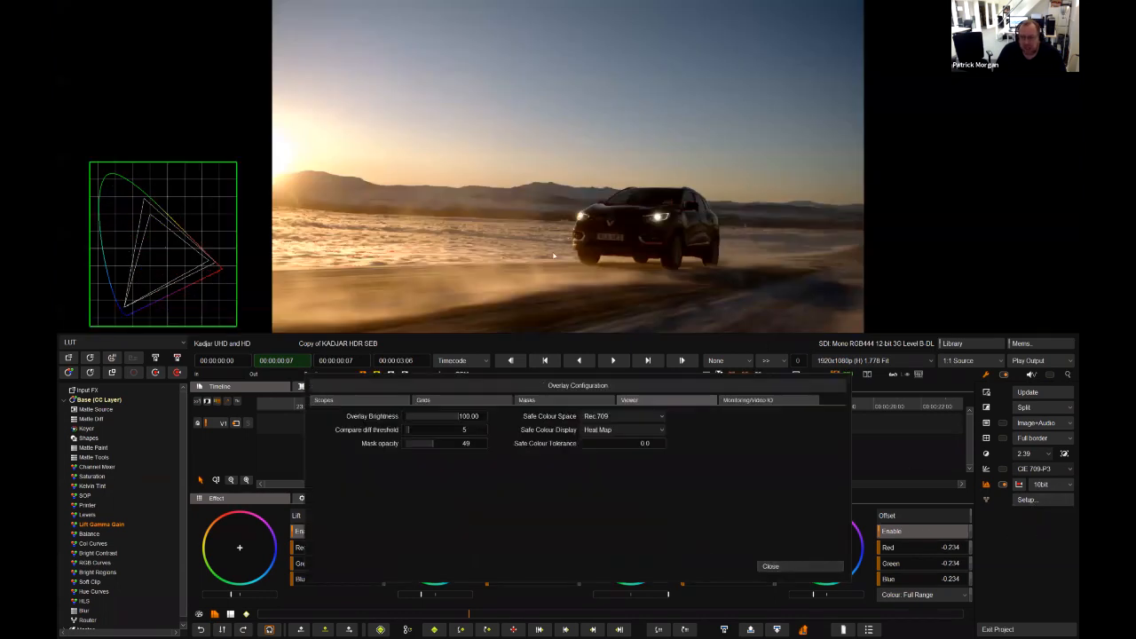
drag(554, 257, 555, 256)
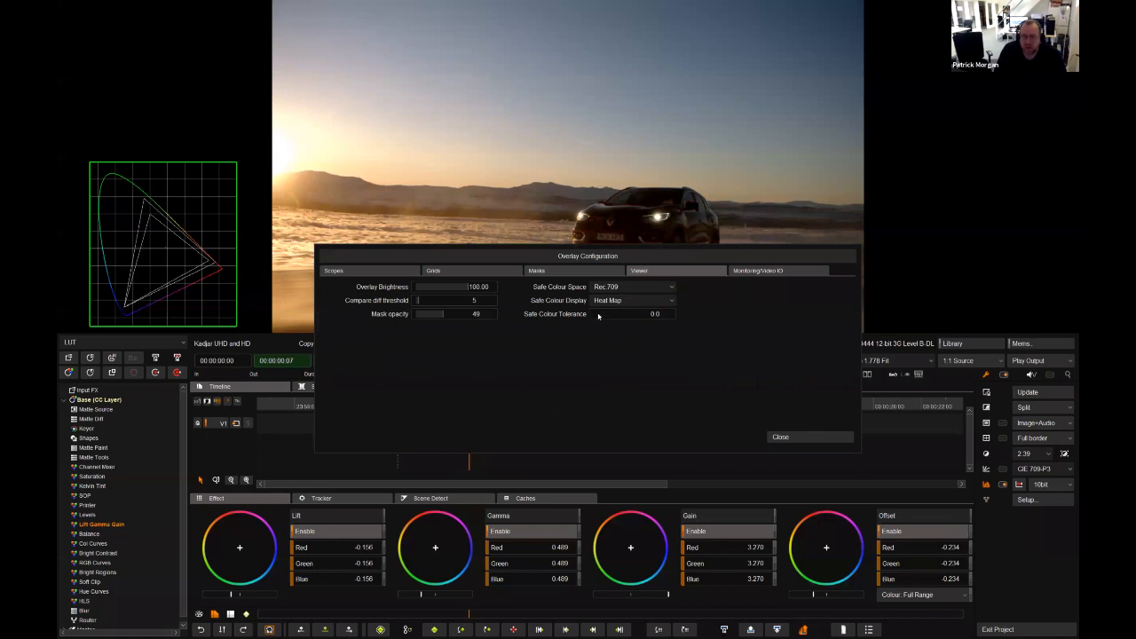
drag(622, 317, 593, 315)
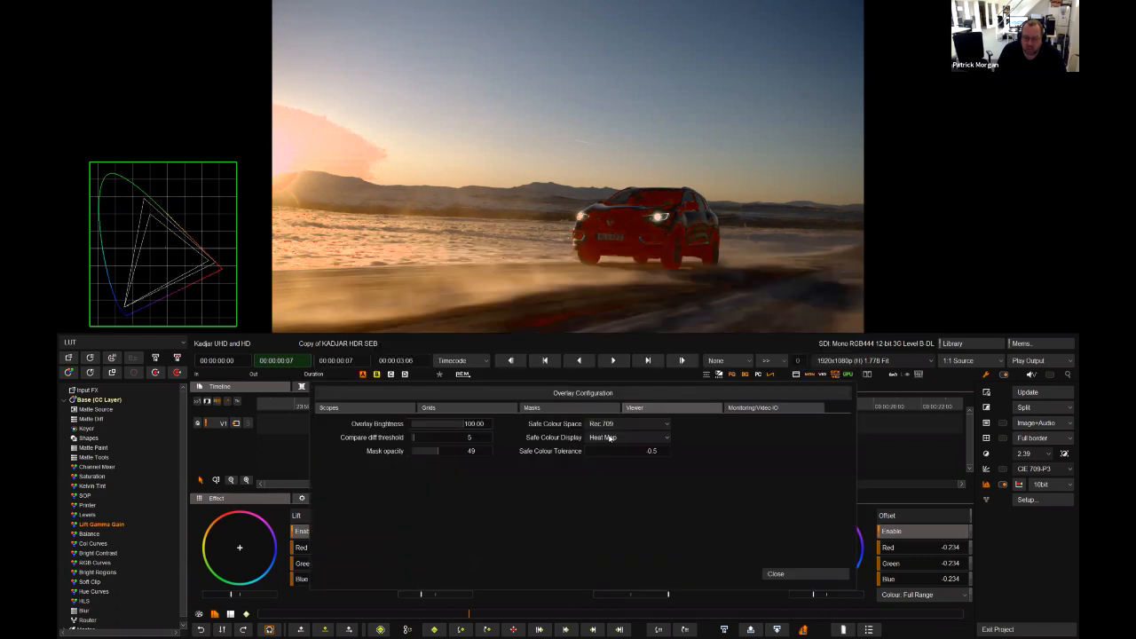
drag(605, 429, 601, 429)
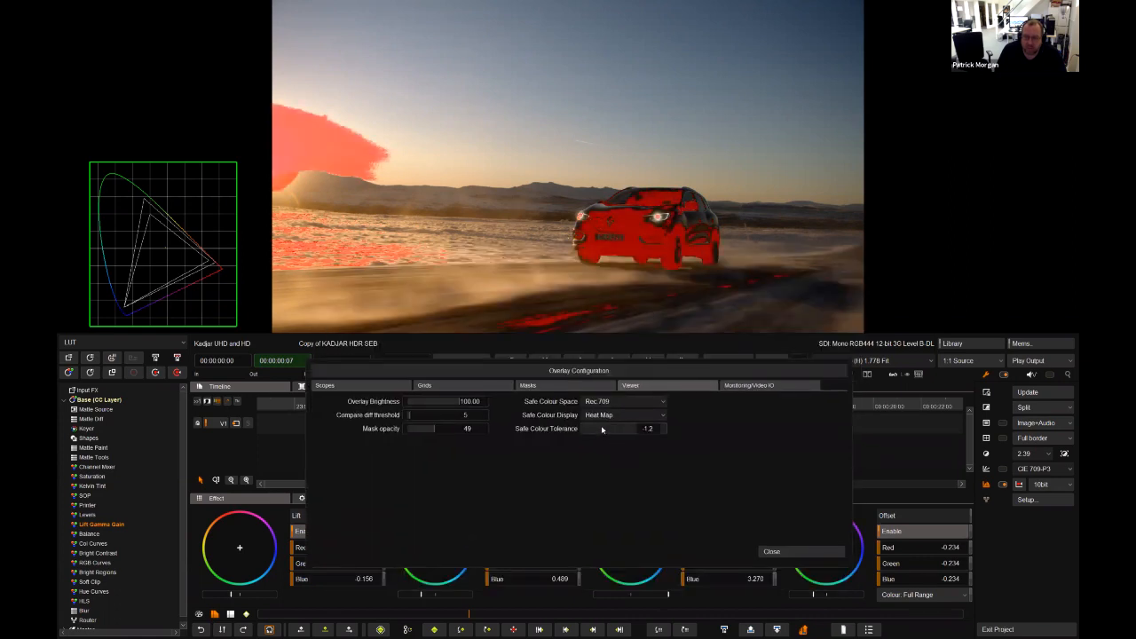
double_click(655, 429)
text(0)
key(Return)
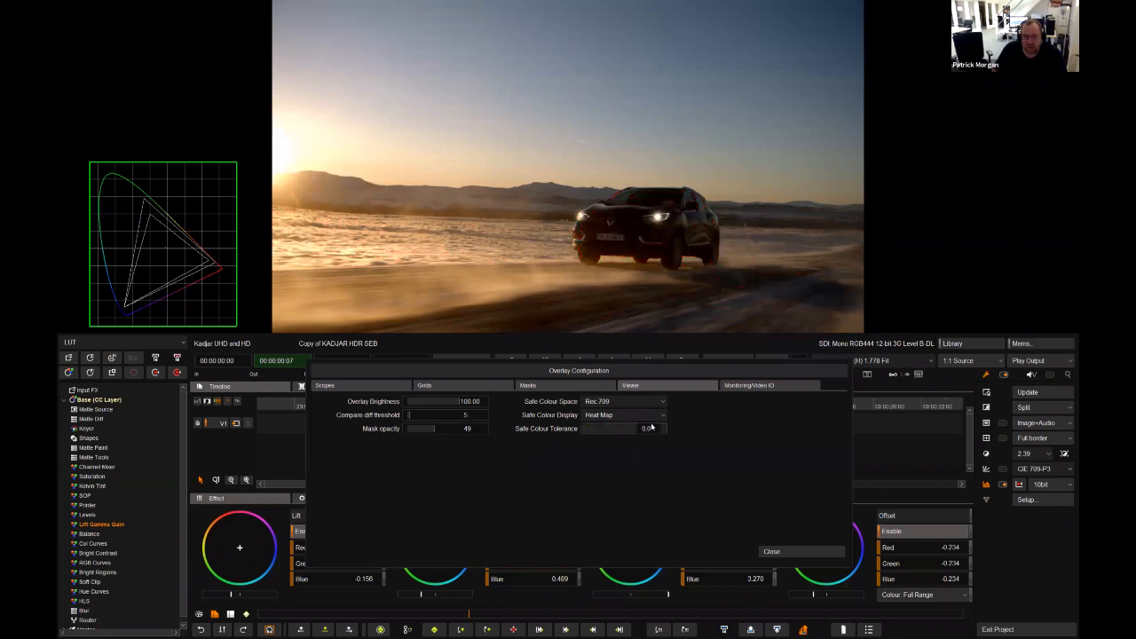
Set the safe colour display to Off and hide the CIE scope overlay.
click(602, 414)
click(590, 396)
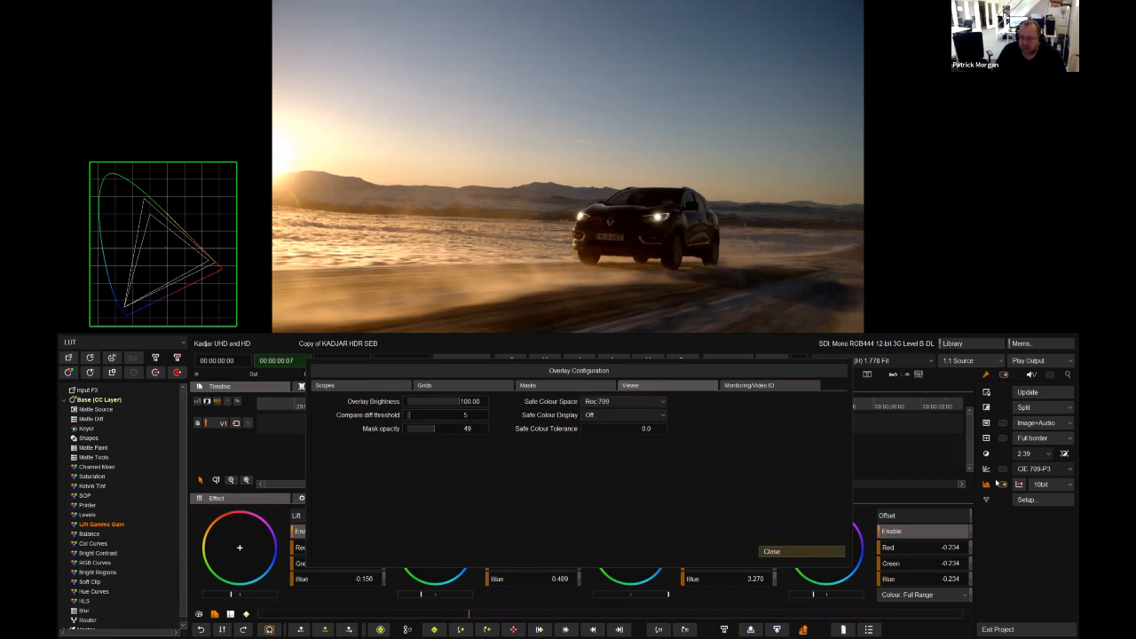
click(985, 485)
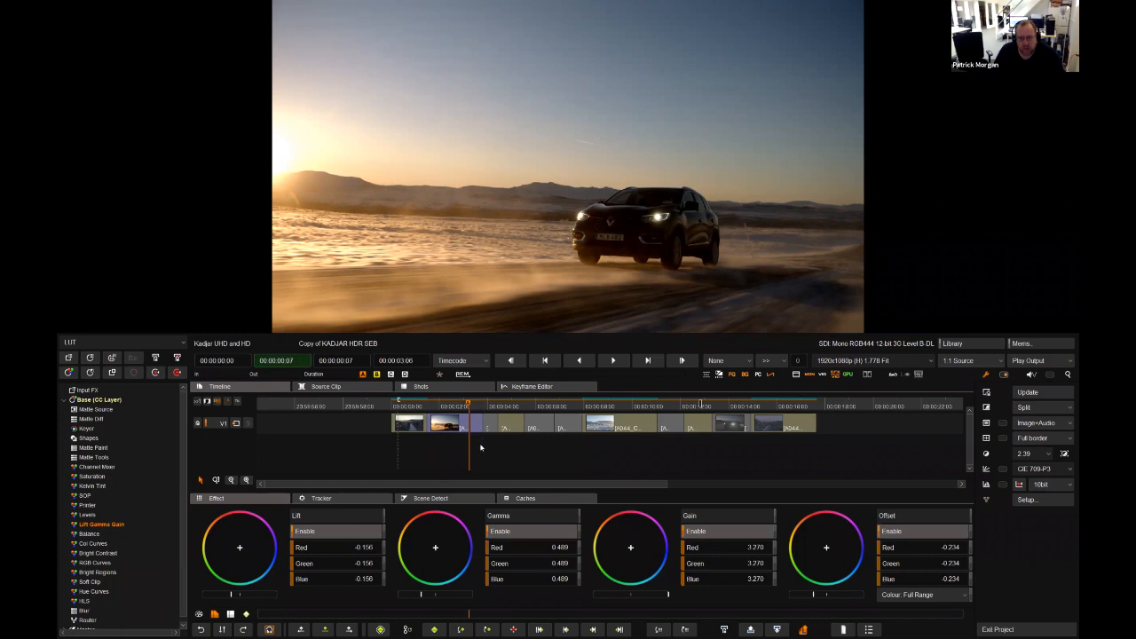
Look over the timeline's cut commands and move ahead four shots to the car close-up at 00:00:06:19.
scroll(480, 450, right, 2)
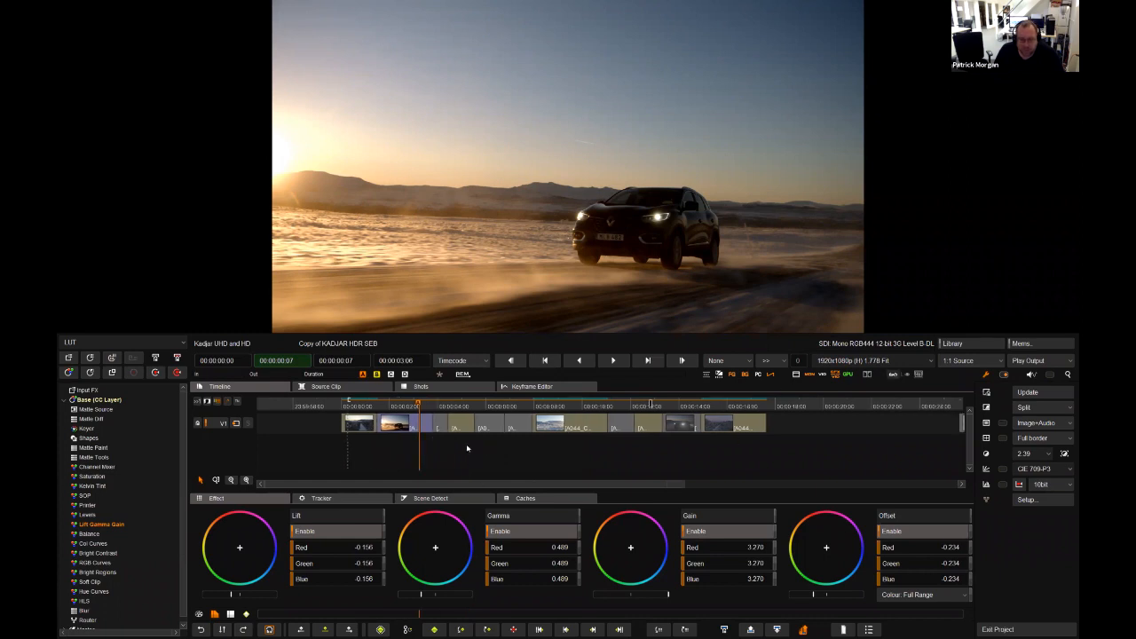
right_click(466, 444)
mouse_move(478, 509)
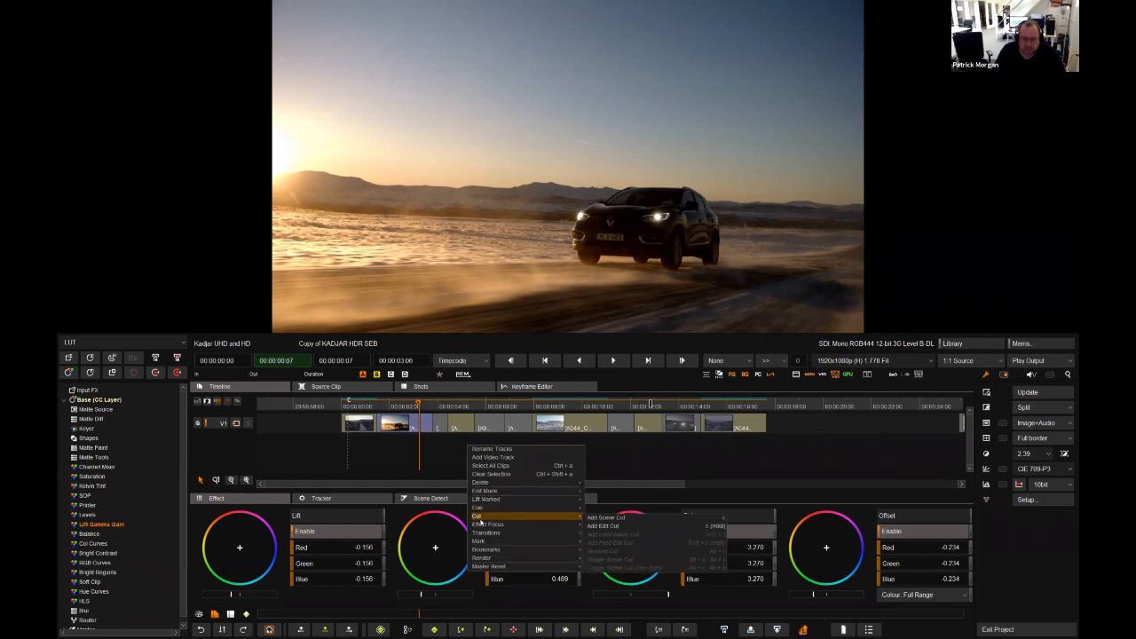
click(436, 451)
key(Down)
key(Down)
key(Down)
key(Down)
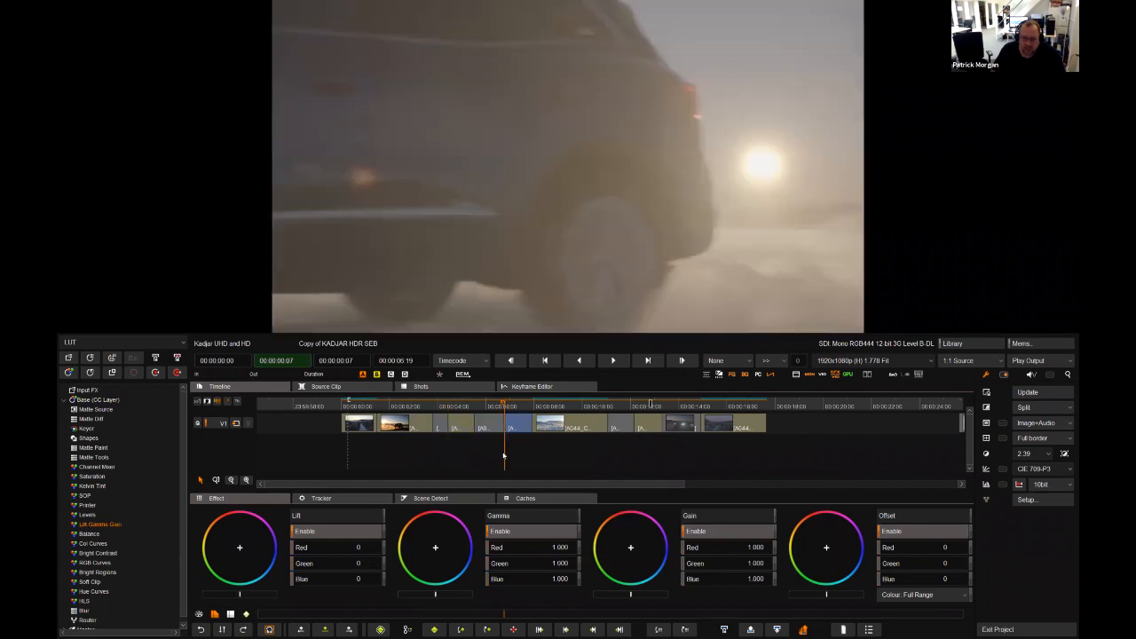
Apply Toggle Scene Cut to the cut at 00:00:06:19.
scroll(504, 456, up, 2)
right_click(504, 455)
mouse_move(525, 515)
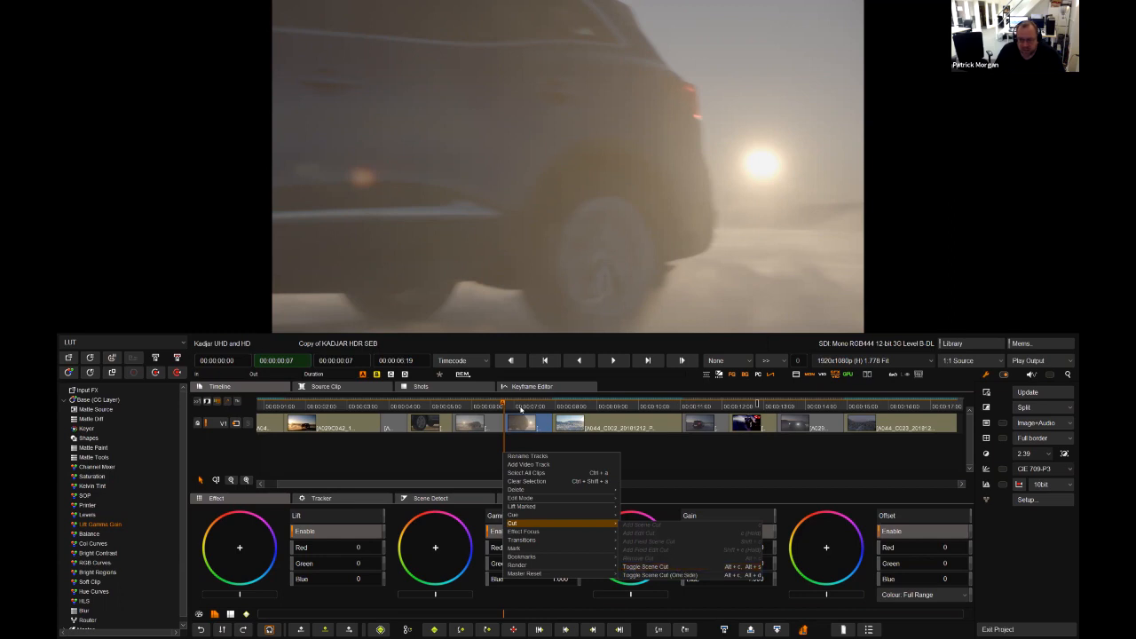
click(666, 566)
Split the preceding car shot with a cut at 00:00:06:08, and remove that cut.
click(474, 401)
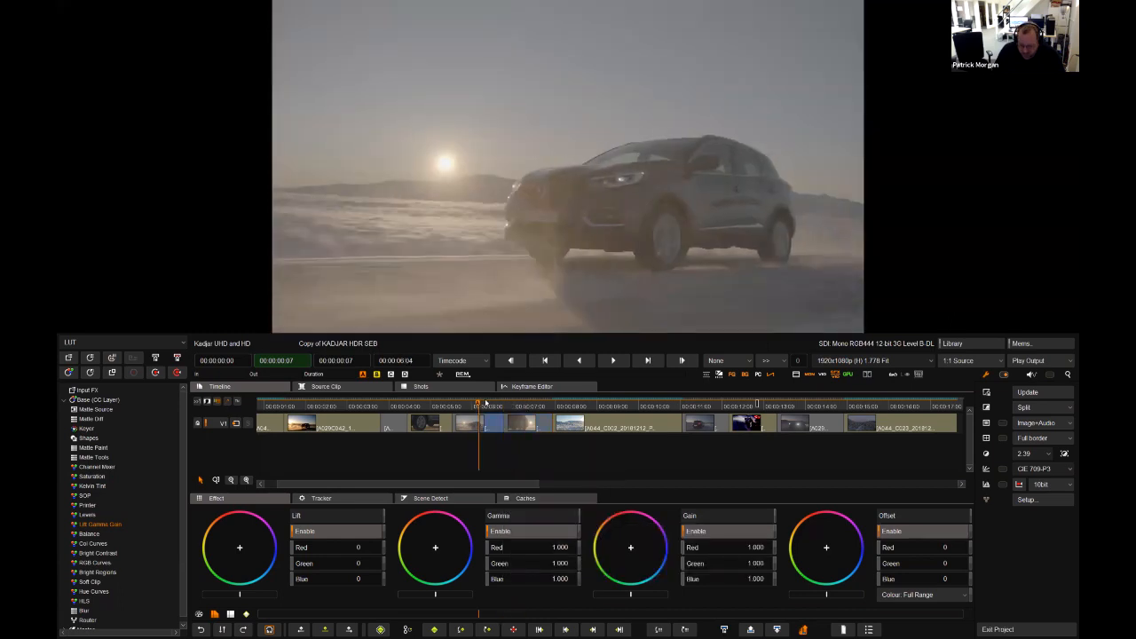
scroll(487, 447, up, 3)
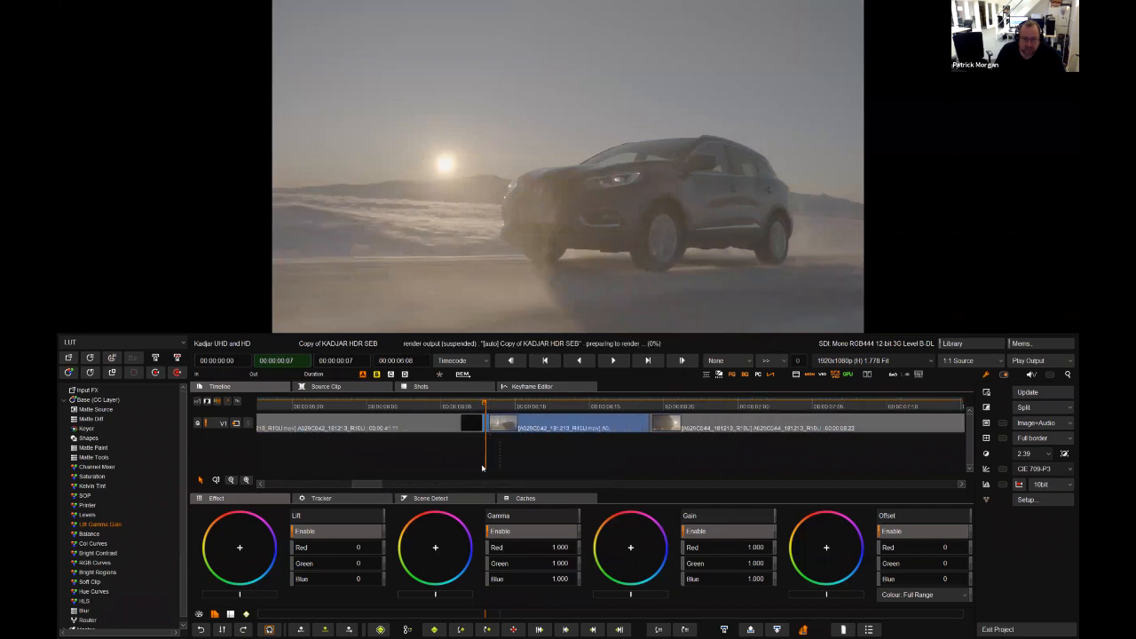
drag(451, 411, 488, 407)
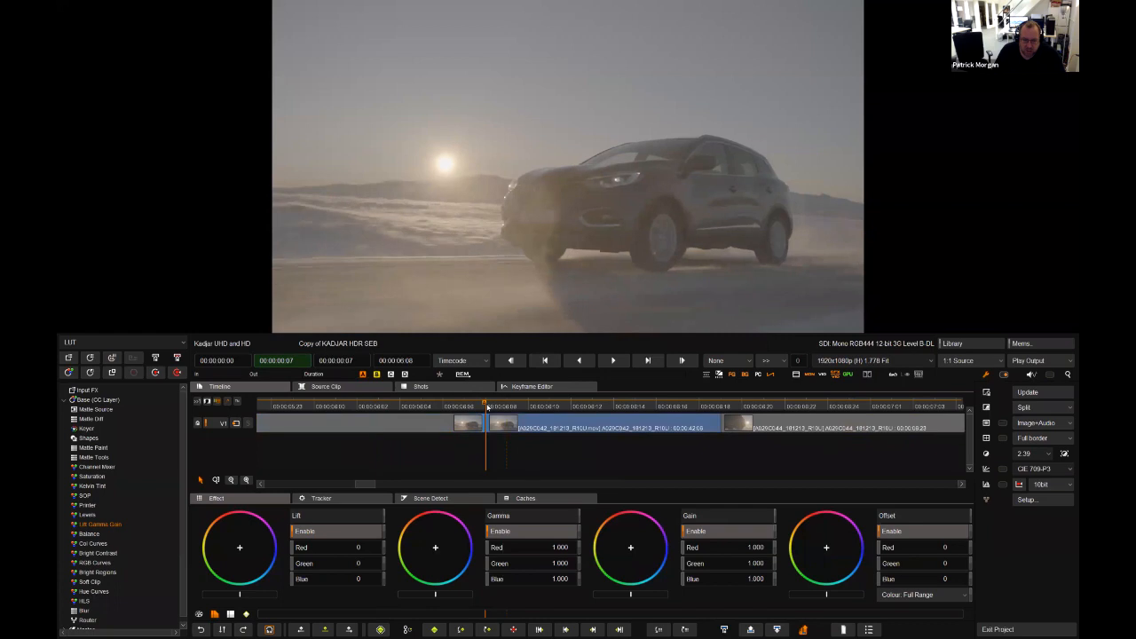
right_click(553, 447)
mouse_move(562, 517)
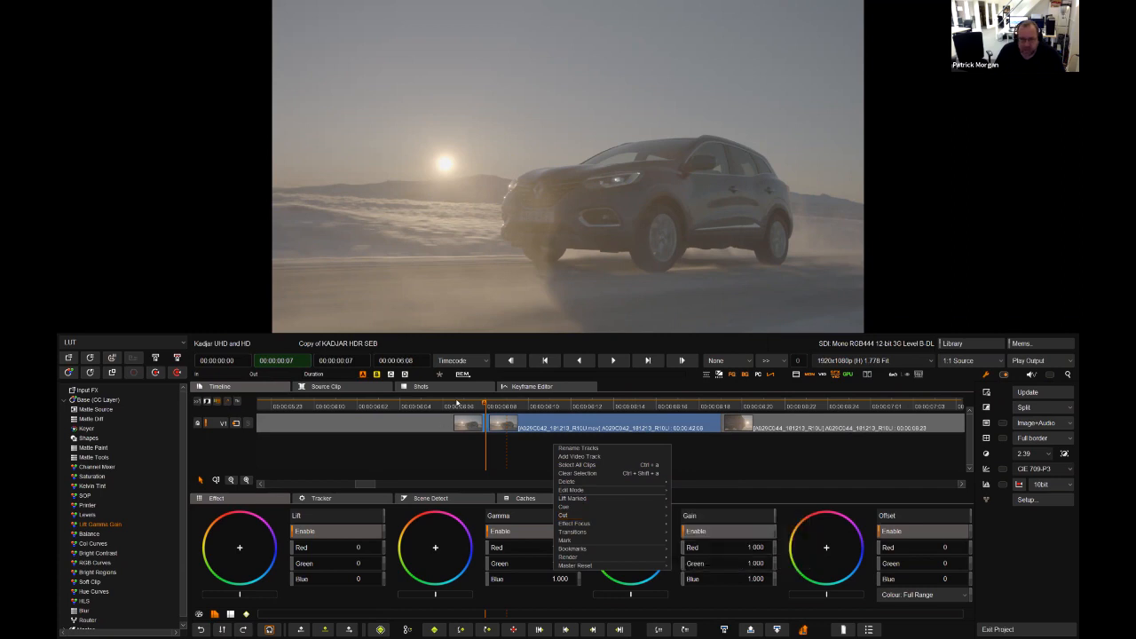
click(518, 411)
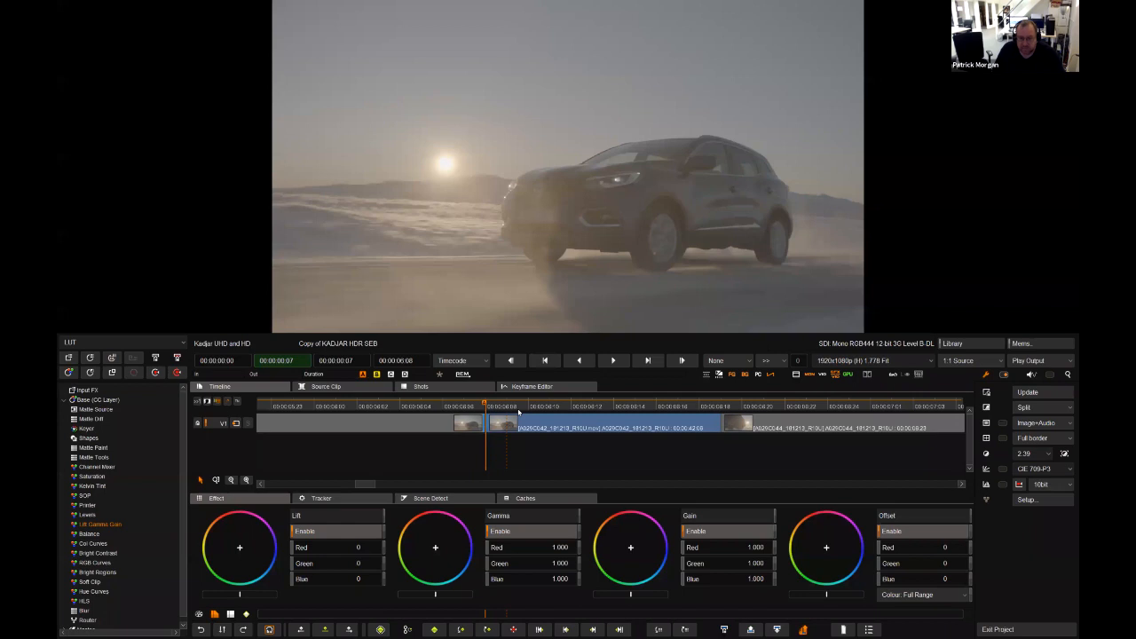
key(Delete)
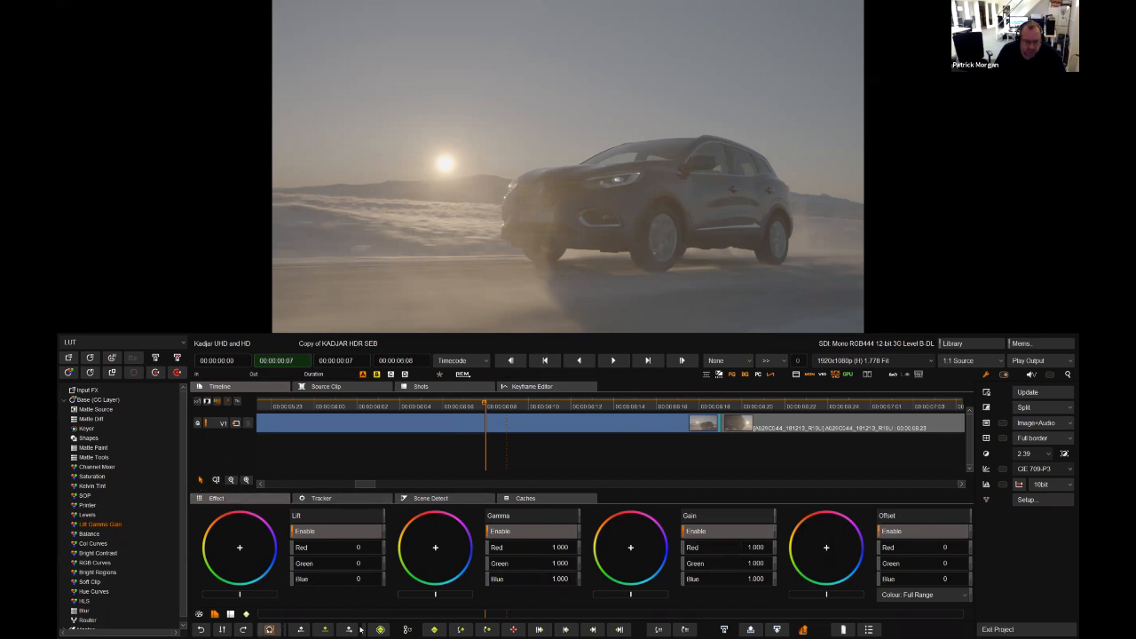
Show the timeline editing tools and cut the last forest road clip at 00:00:15:09 and 00:00:16:11.
click(269, 629)
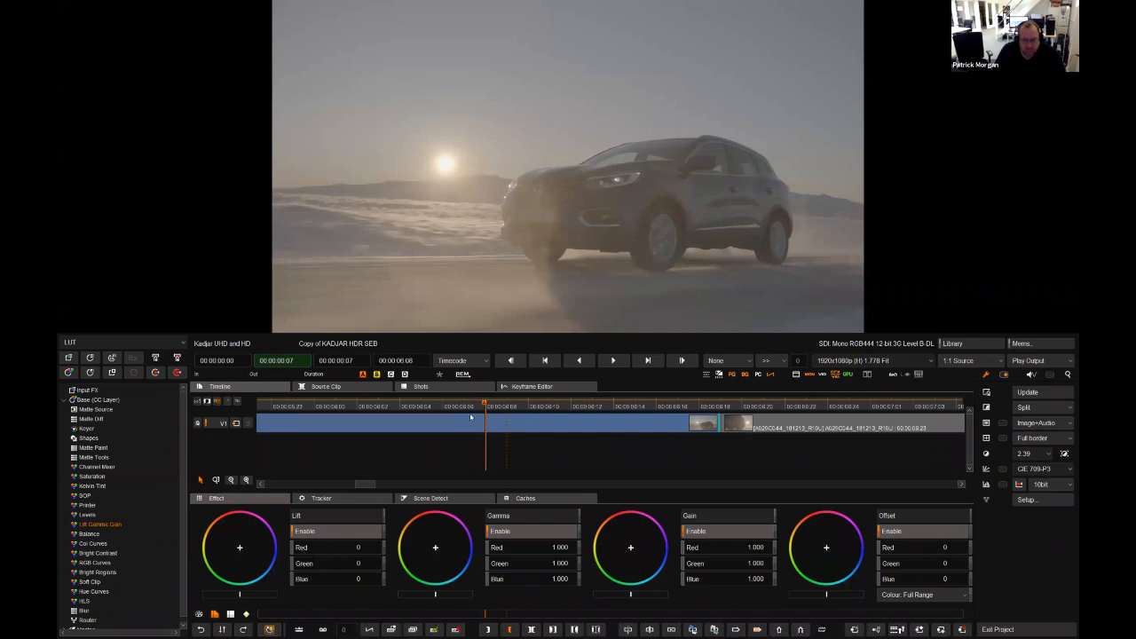
scroll(550, 467, down, 5)
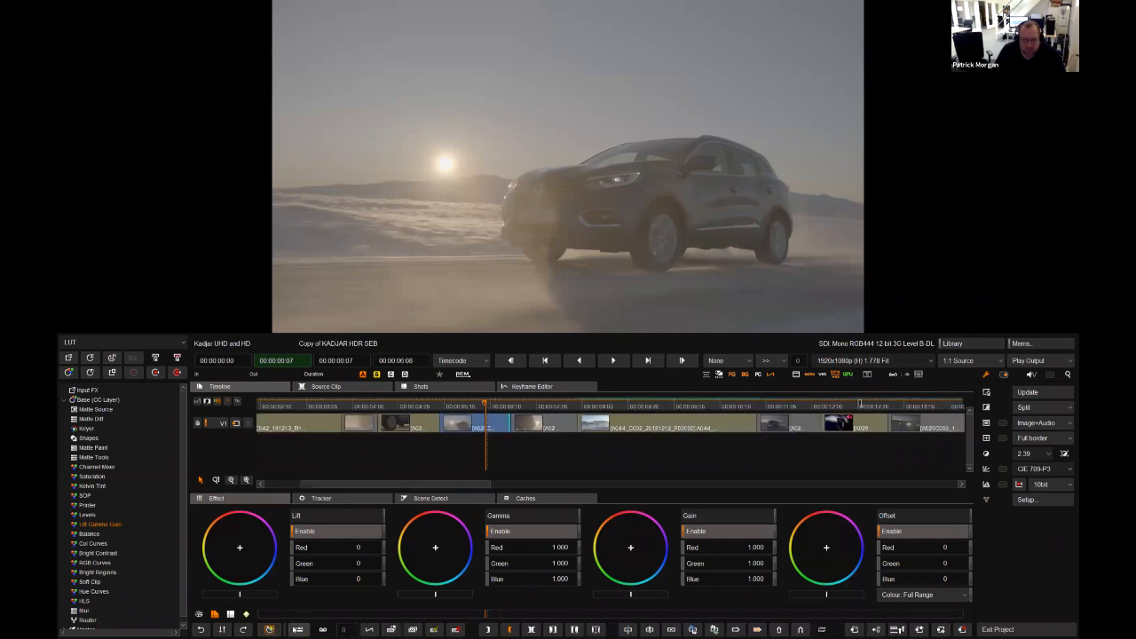
scroll(530, 455, down, 2)
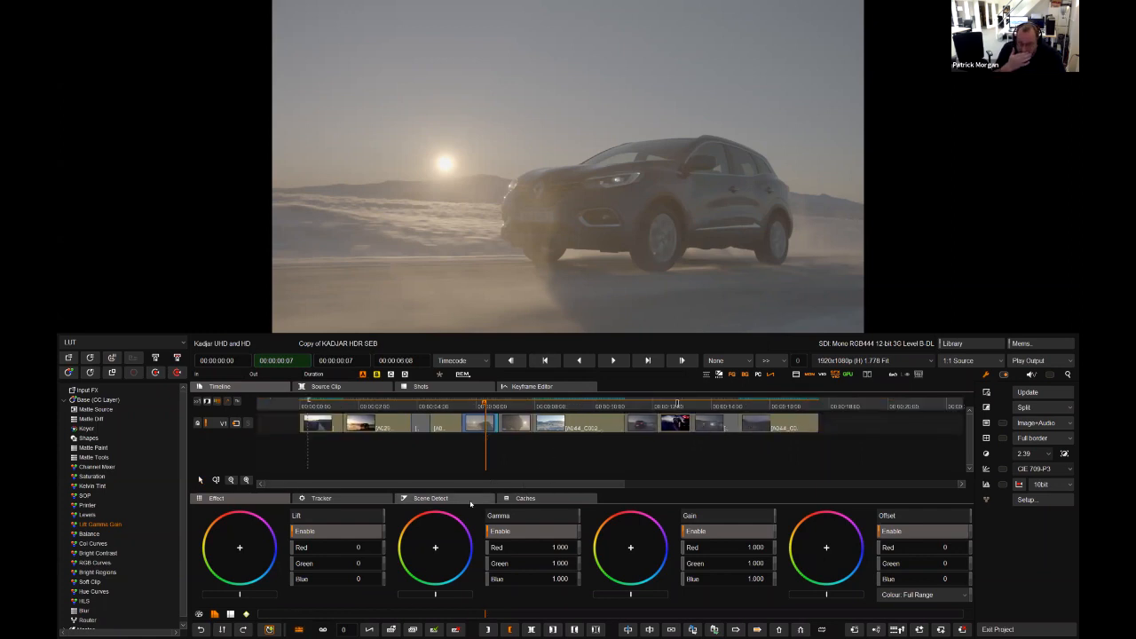
click(783, 425)
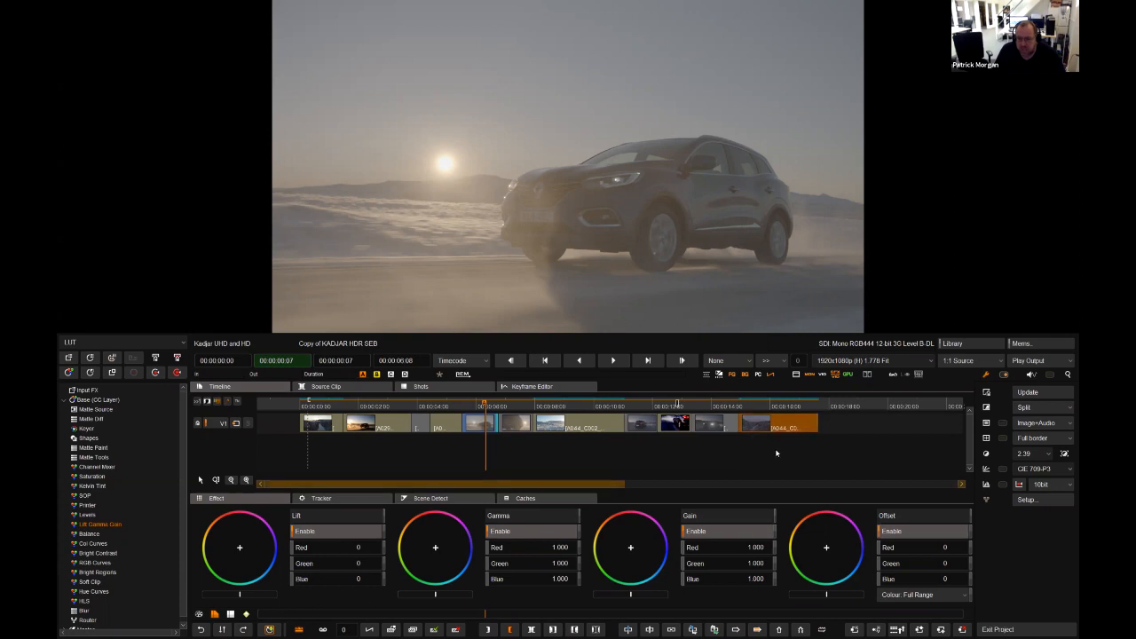
drag(769, 425, 760, 463)
drag(738, 406, 752, 408)
click(784, 456)
scroll(785, 456, up, 3)
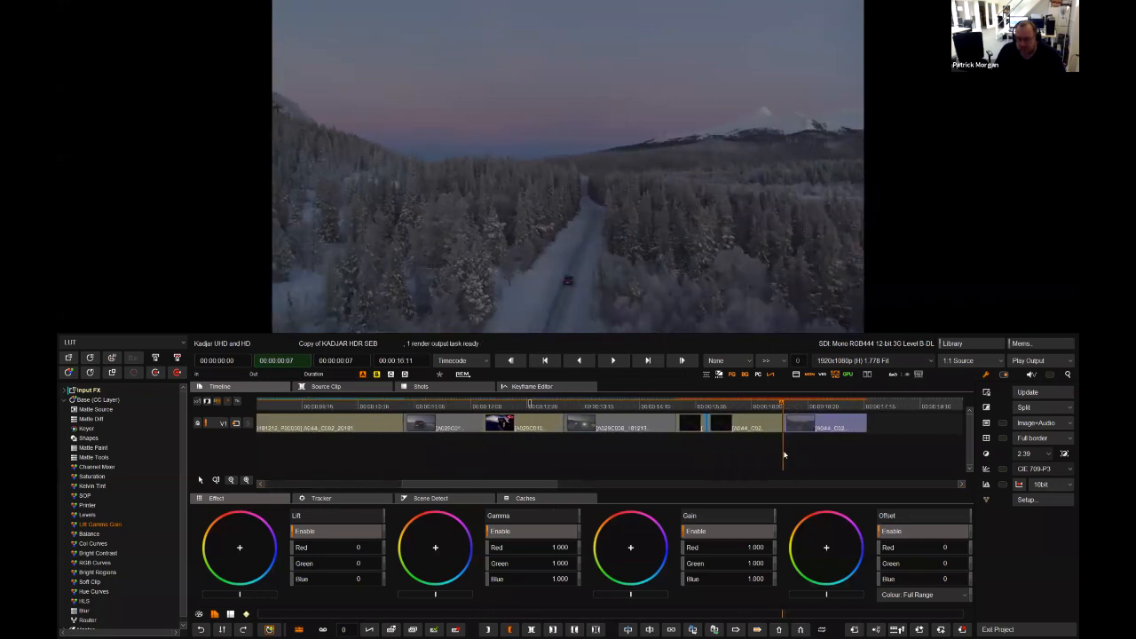
Check both cuts in the forest road clip and remove the one at 00:00:15:09.
drag(773, 407, 744, 412)
click(782, 411)
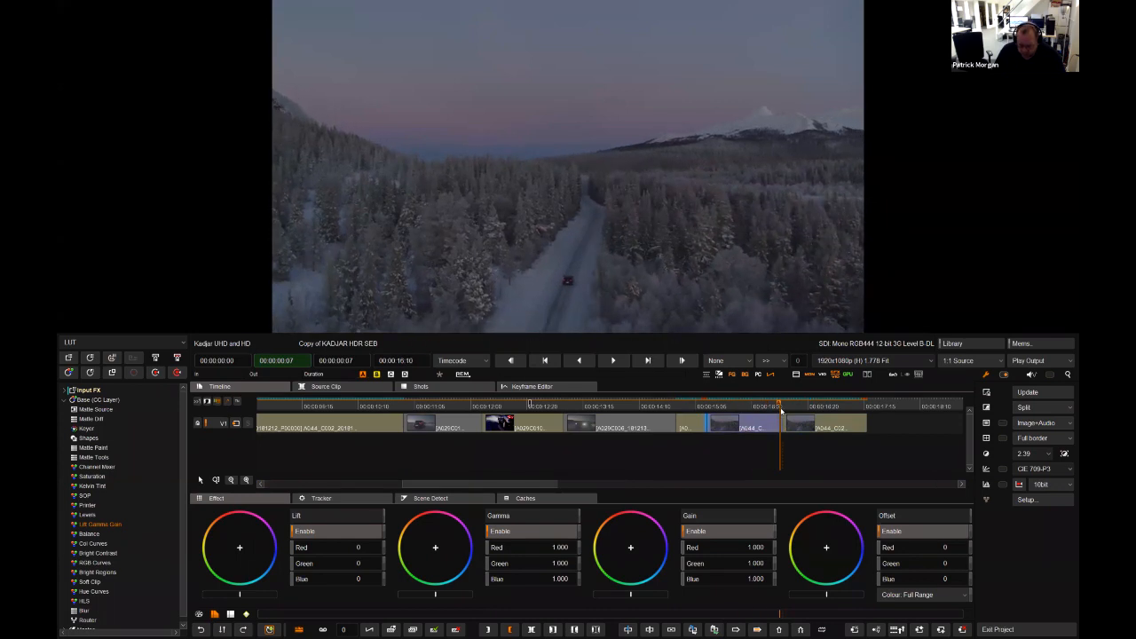
drag(726, 407, 707, 407)
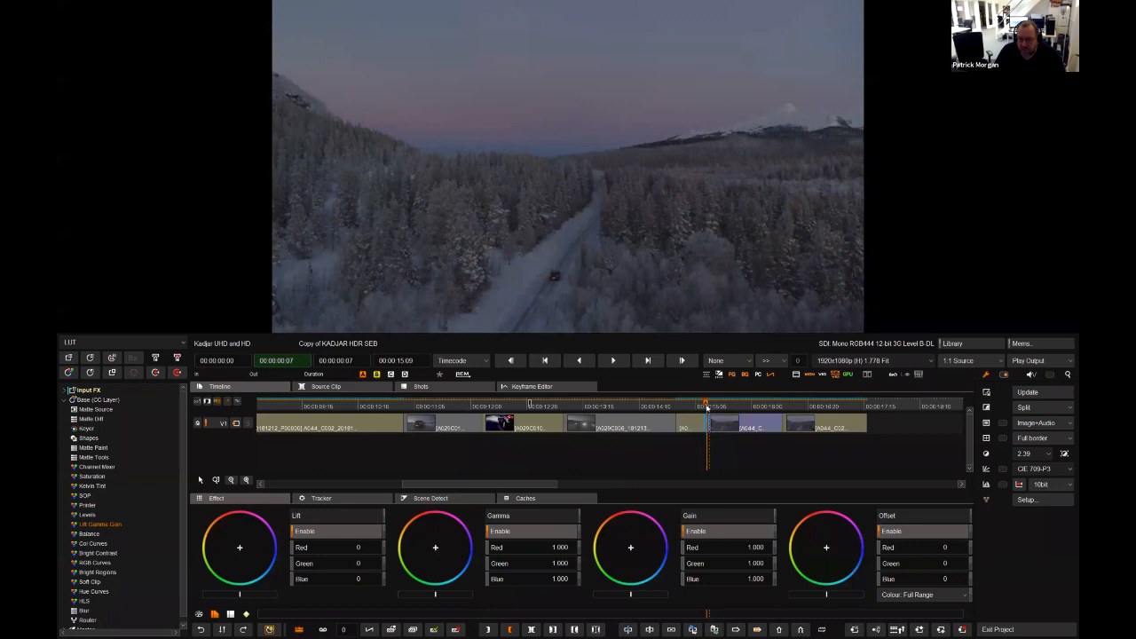
drag(779, 406, 723, 429)
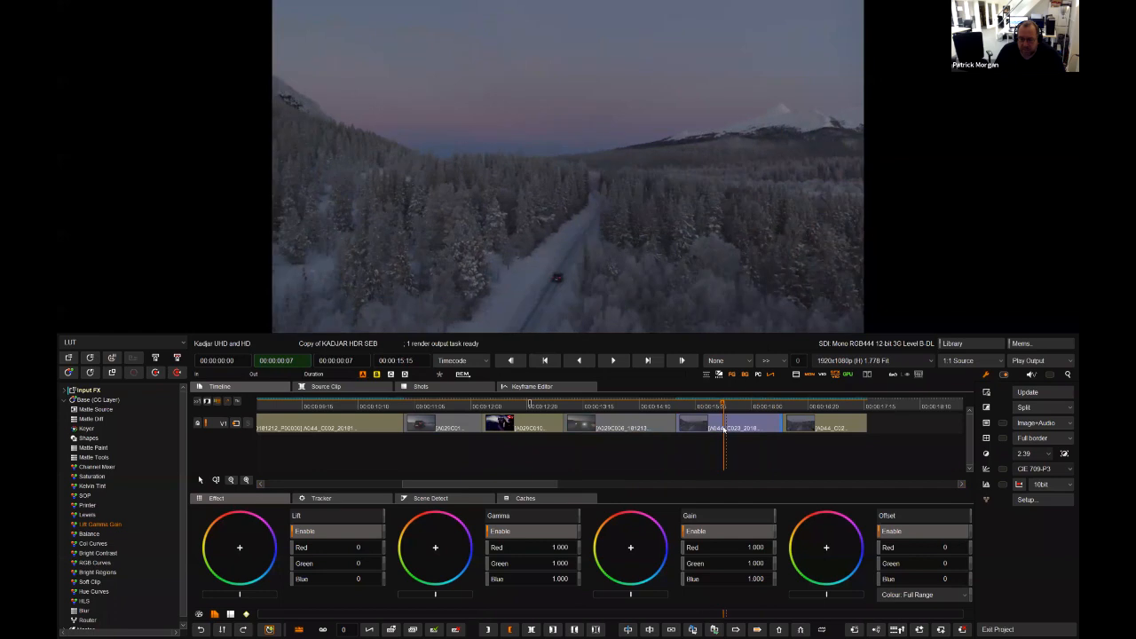
Add a second video track, try placing the car clip at 00:00:14:03 on it, and undo the placement.
click(854, 630)
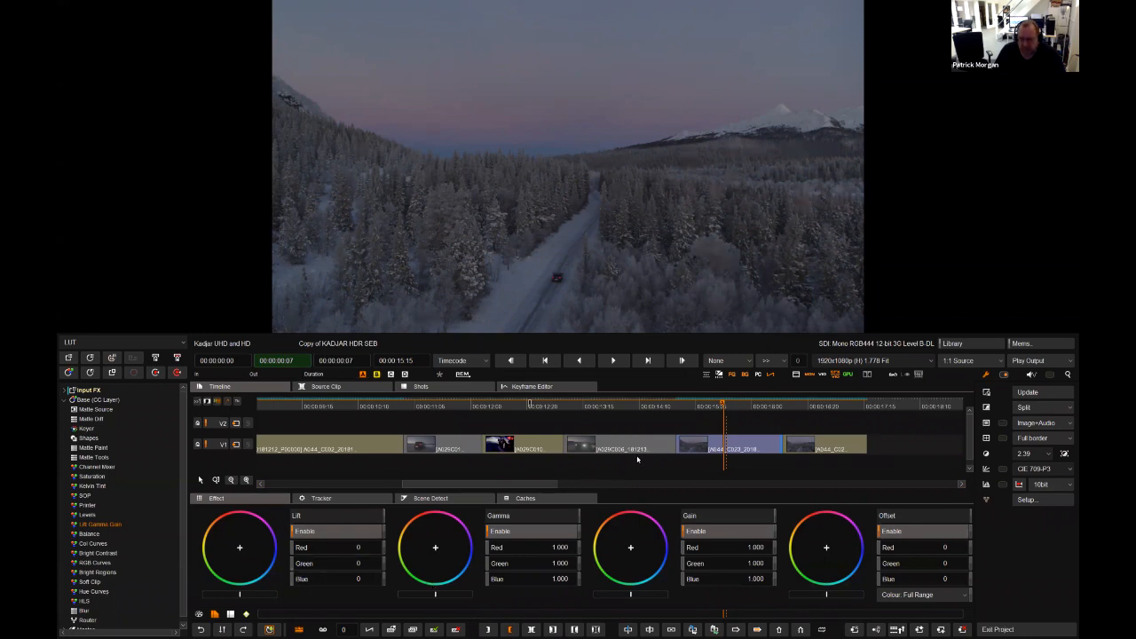
click(621, 449)
drag(631, 446, 627, 425)
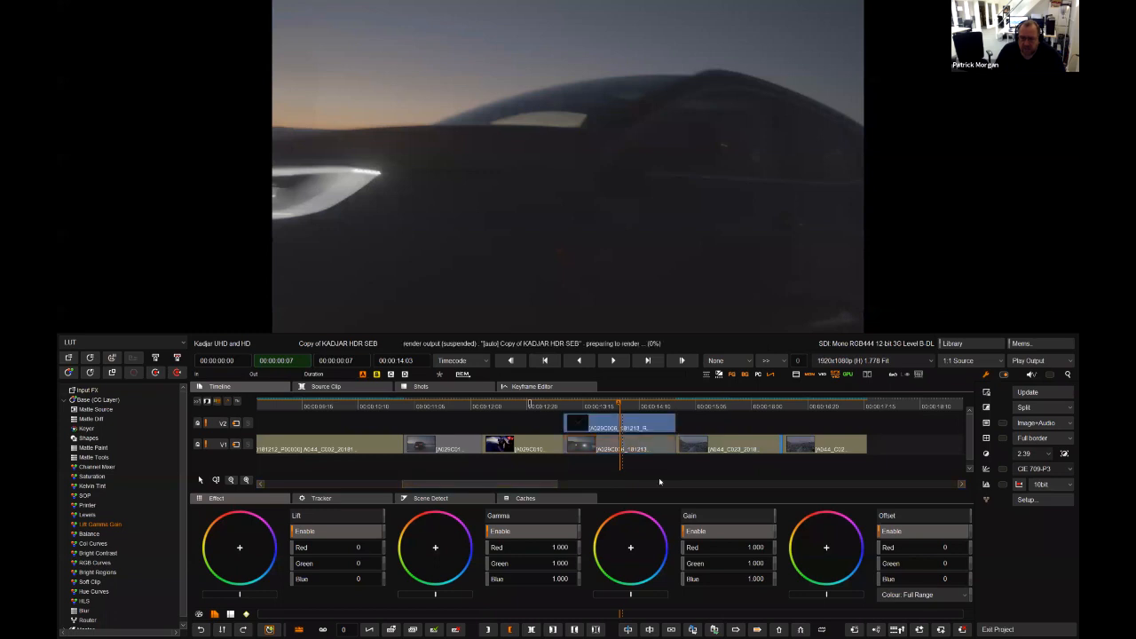
key(ctrl+z)
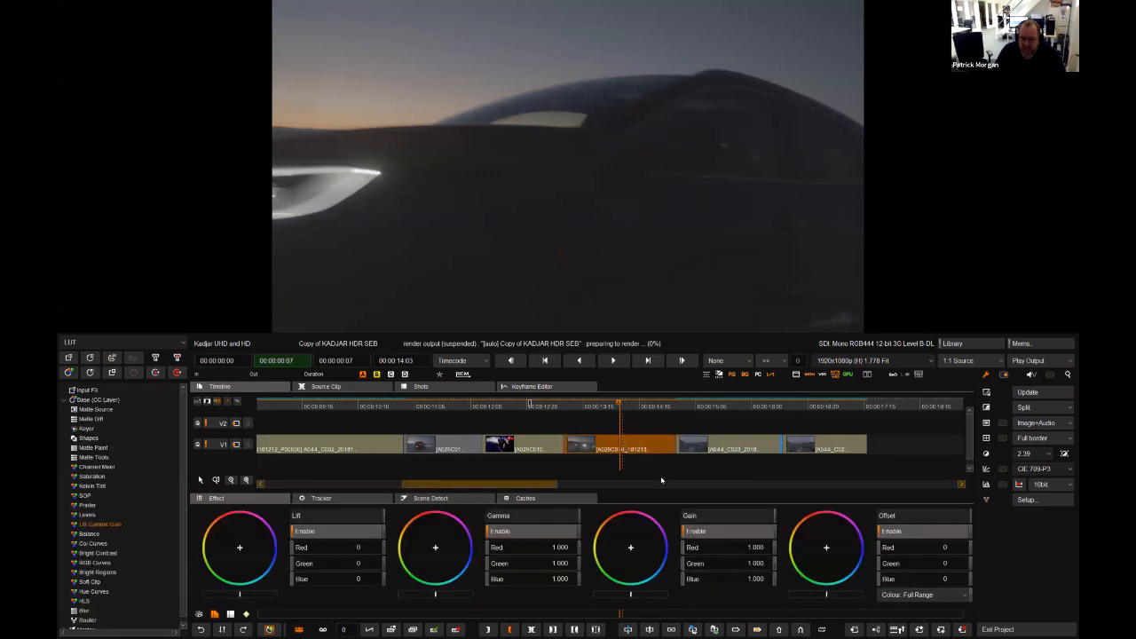
Select the car clip at 00:00:14:03 together with the forest road clip that follows it on V1.
click(660, 474)
drag(637, 421, 713, 457)
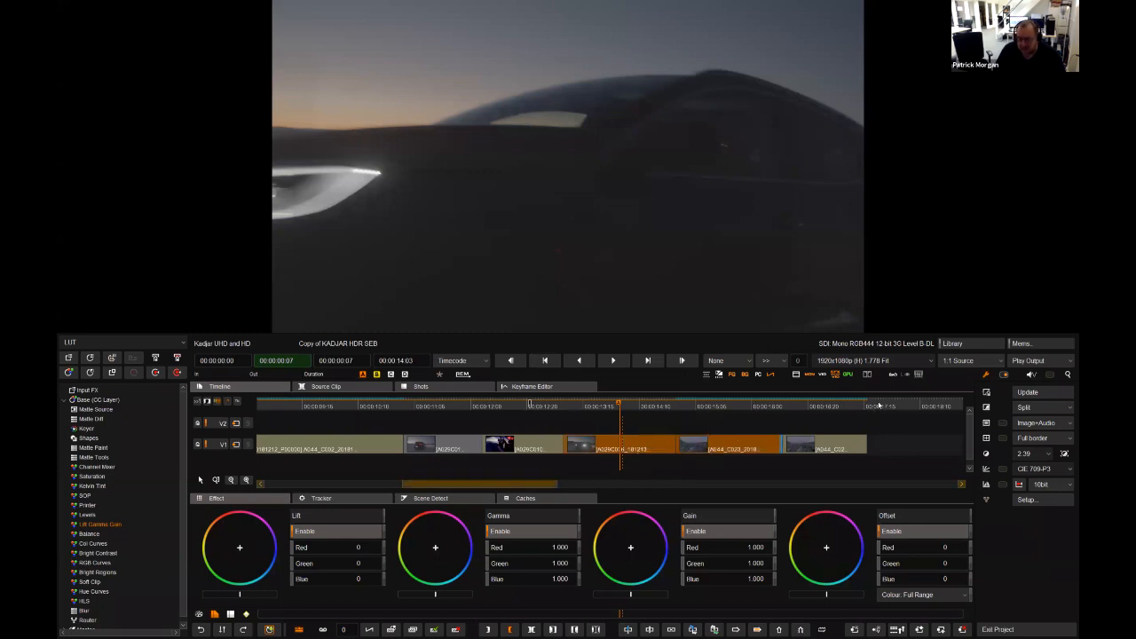
click(878, 405)
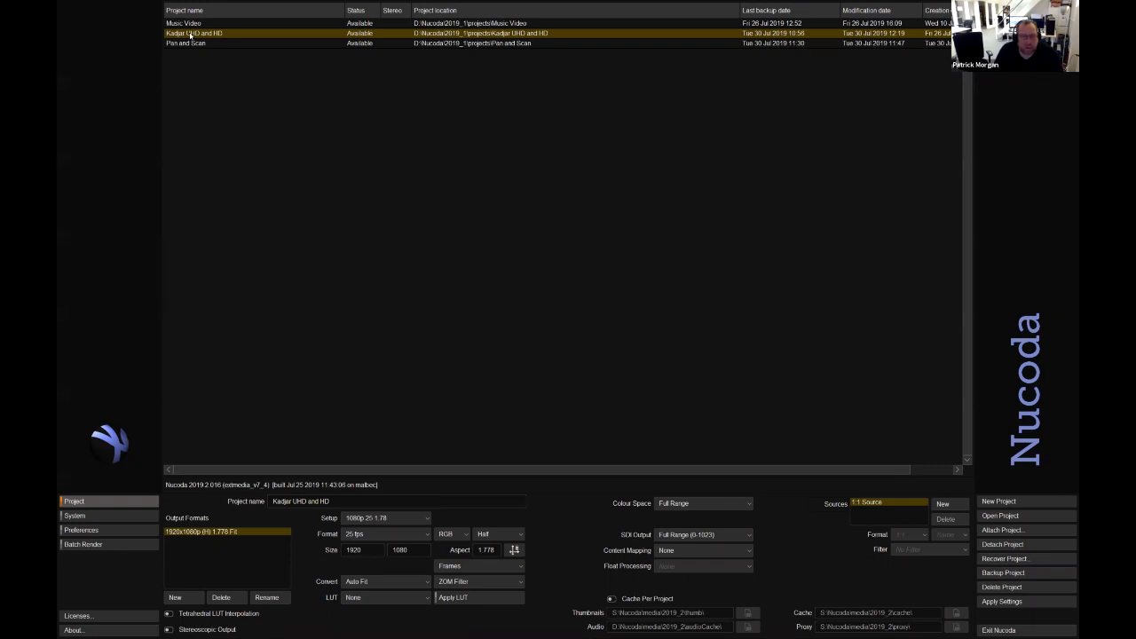
Reopen the Kadjar UHD and HD project from the project list.
double_click(190, 33)
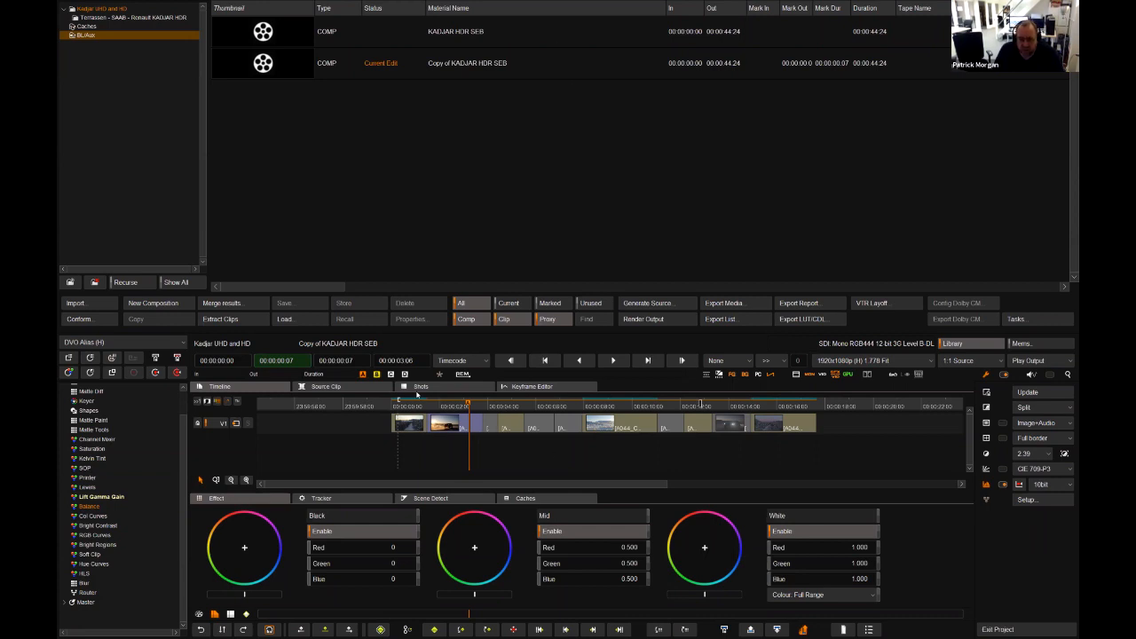
Hide the library to show the image, and clear all grading from the car clip at 00:00:02:15.
drag(433, 405, 568, 406)
scroll(185, 402, up, 2)
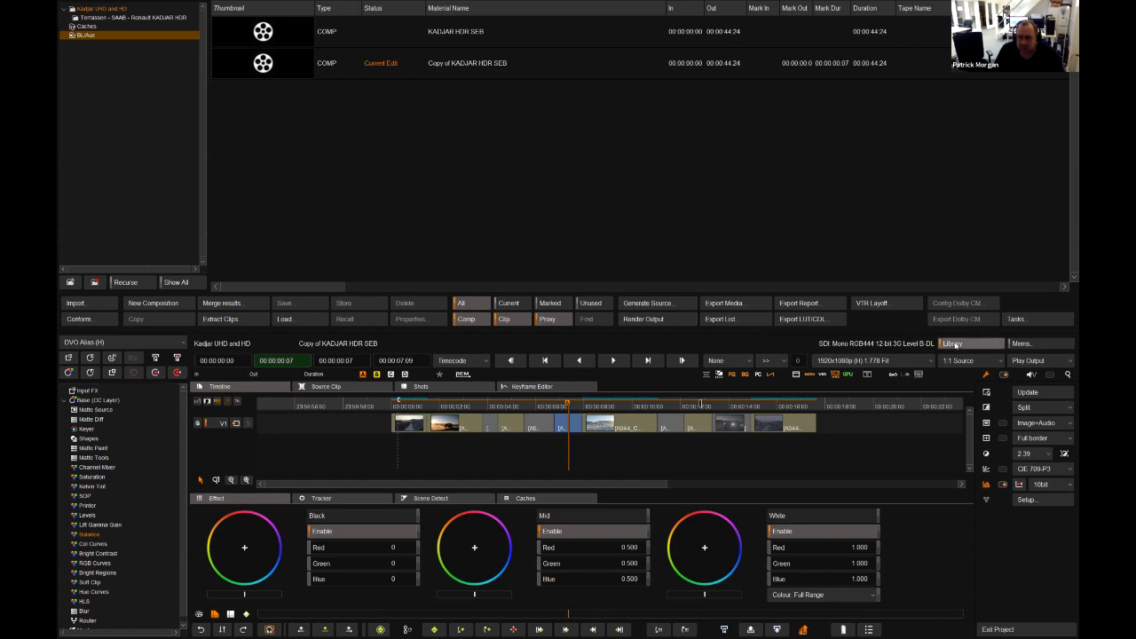
click(954, 343)
click(456, 406)
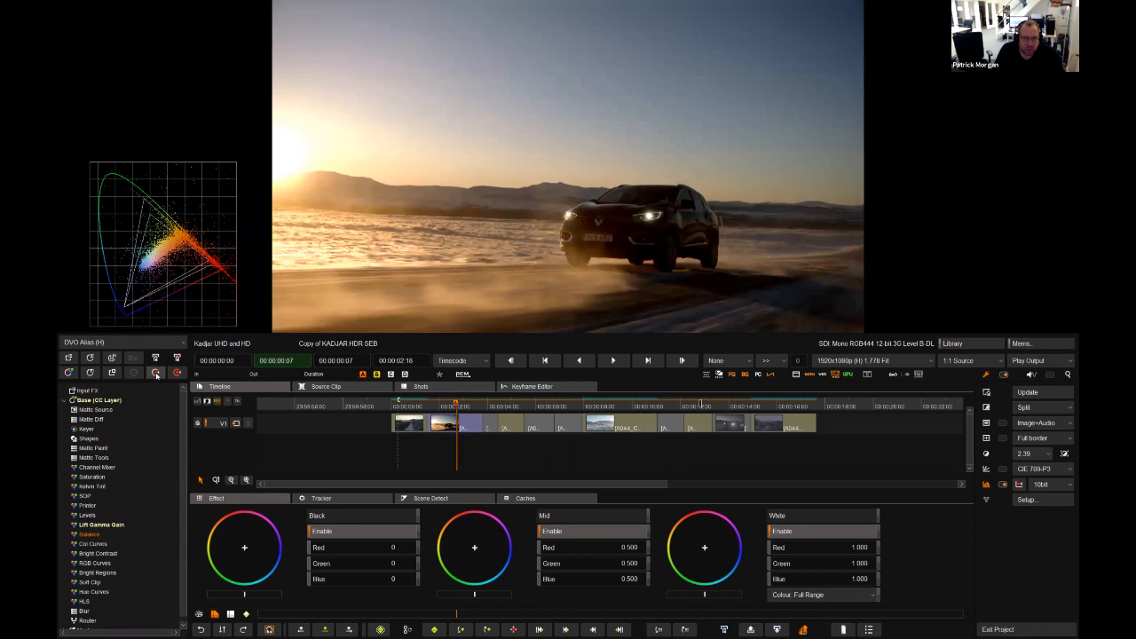
click(453, 405)
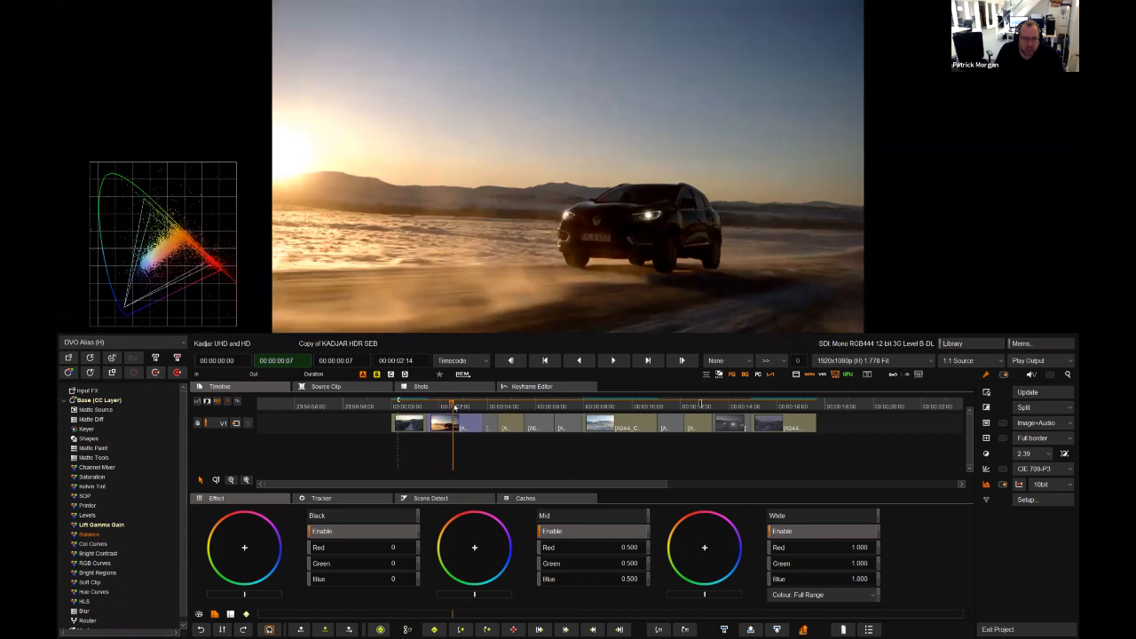
click(176, 372)
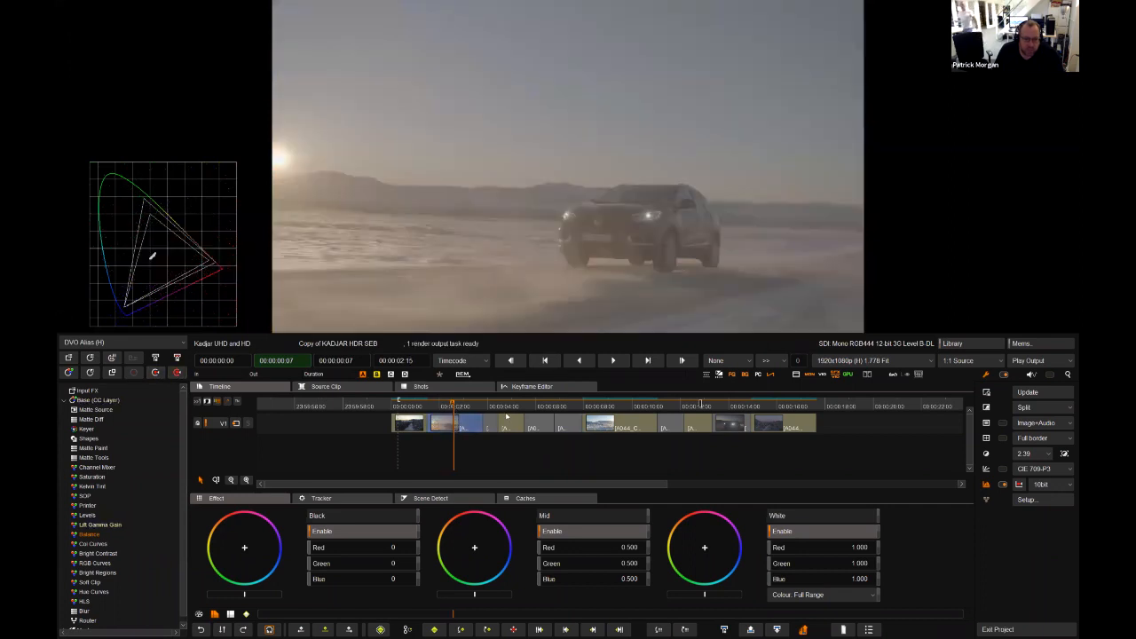
Add a Colour Convert layer to the car clip and set its source colour space to Alexa Wide Gamut.
click(99, 343)
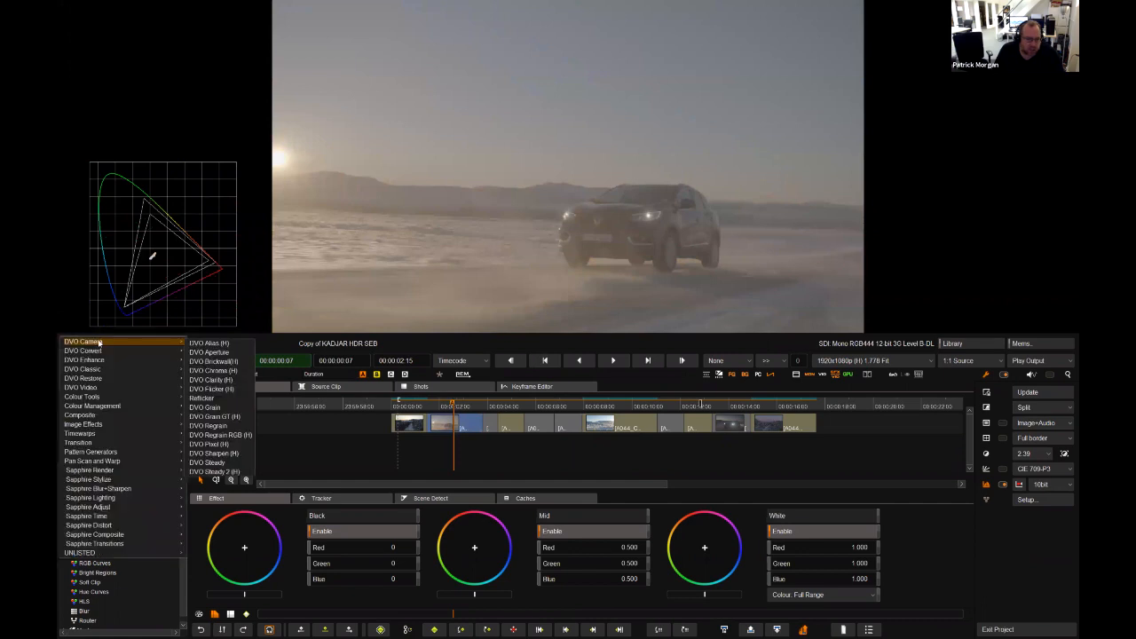
mouse_move(124, 406)
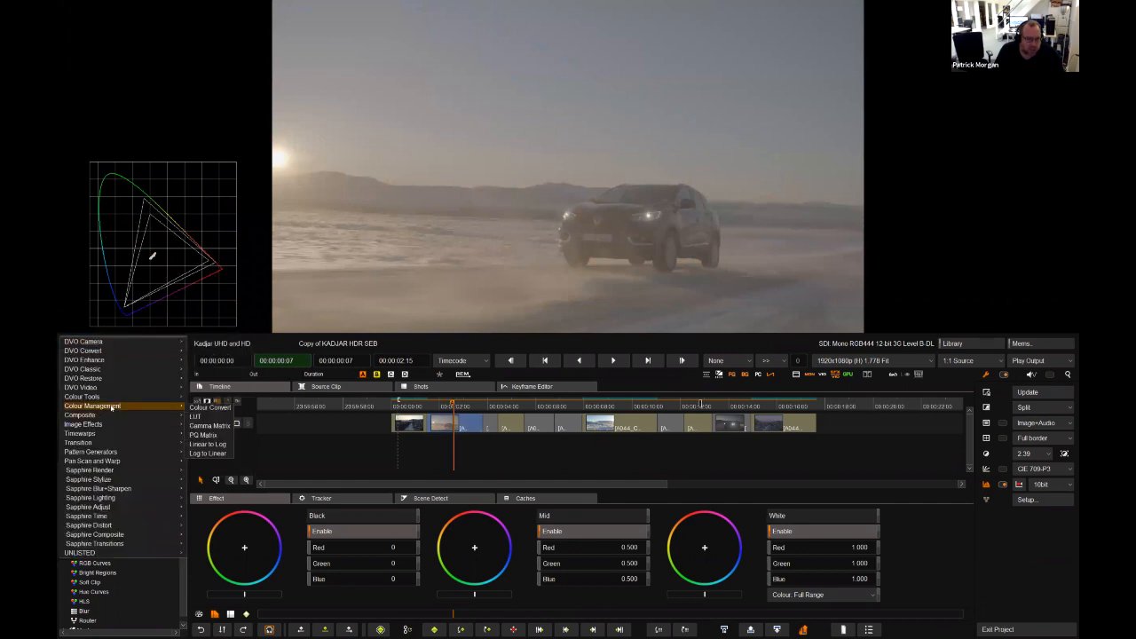
click(210, 408)
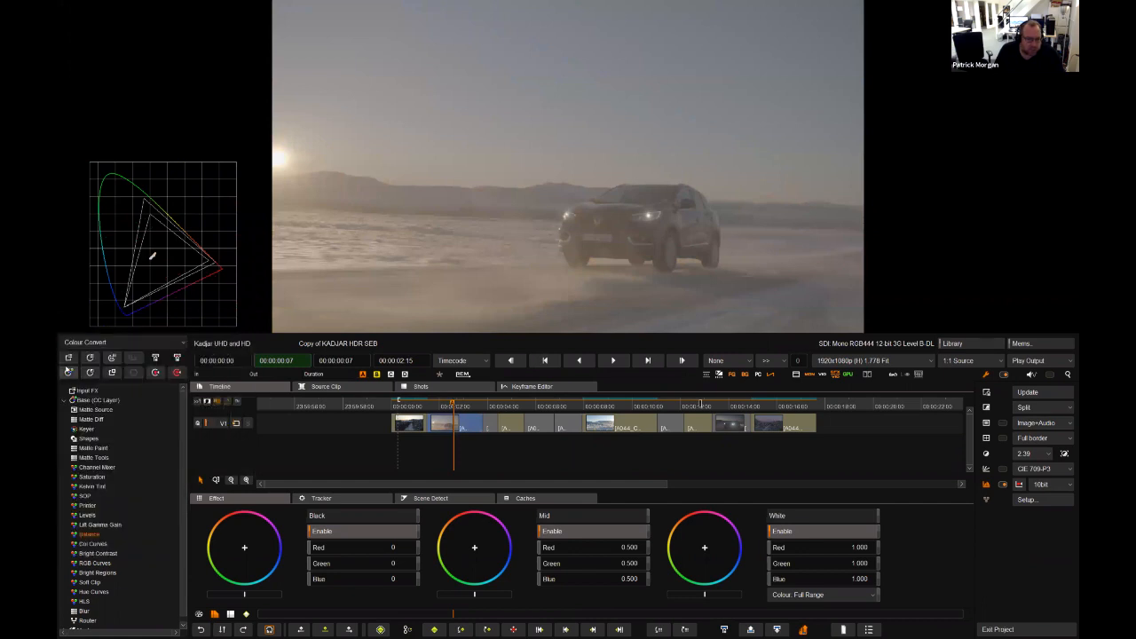
click(89, 358)
click(360, 532)
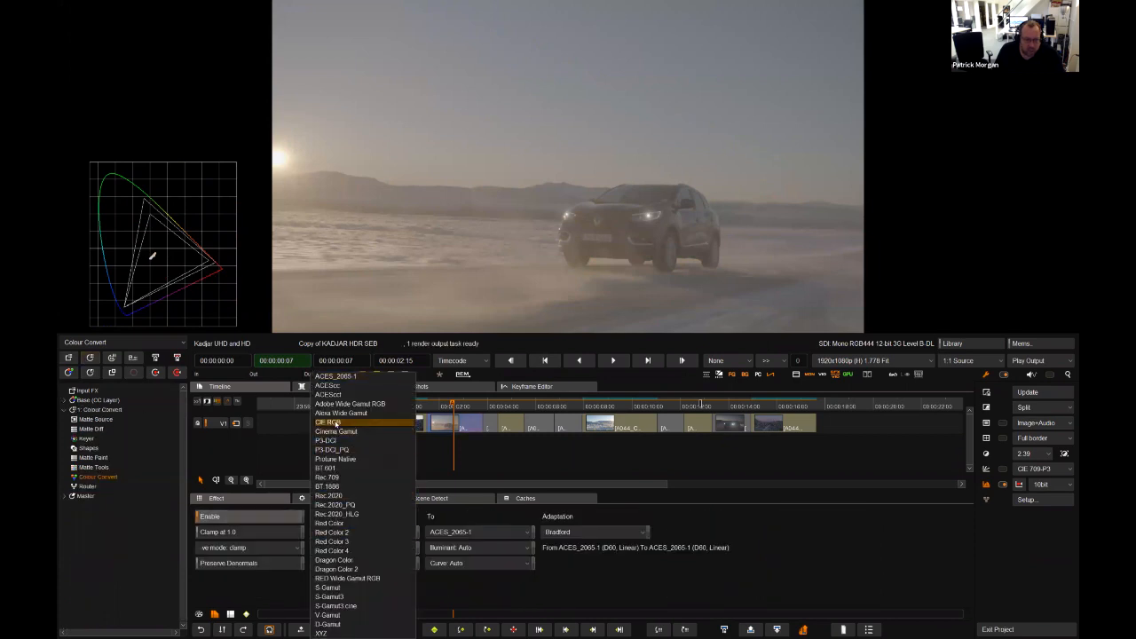
click(334, 414)
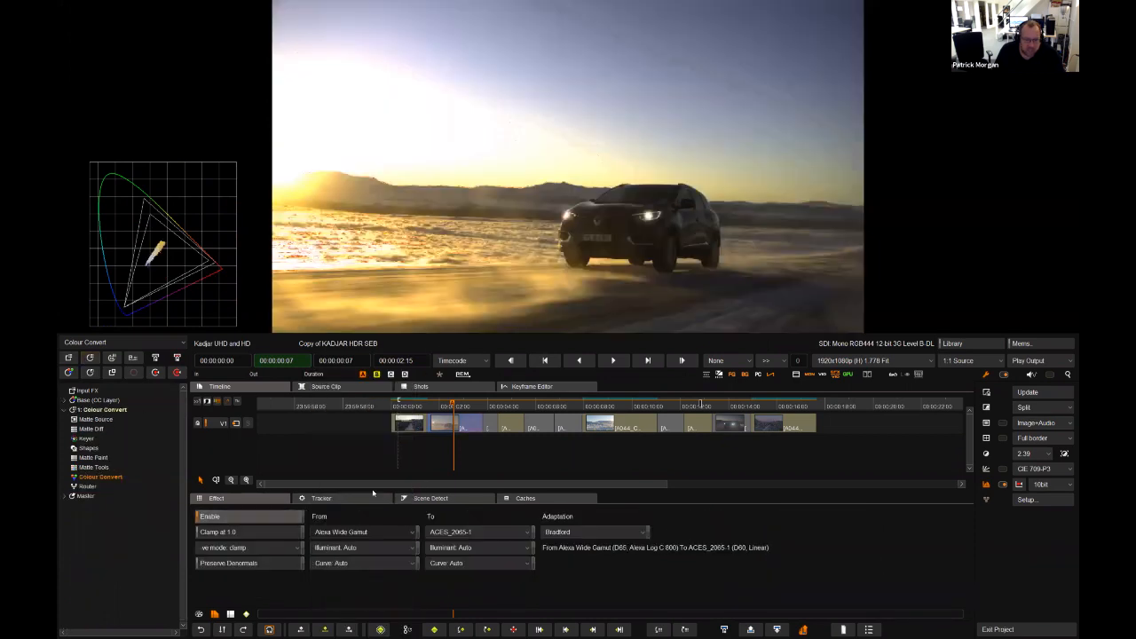
Try BT.1886 as the Colour Convert destination, and switch the destination to Rec.709.
click(465, 532)
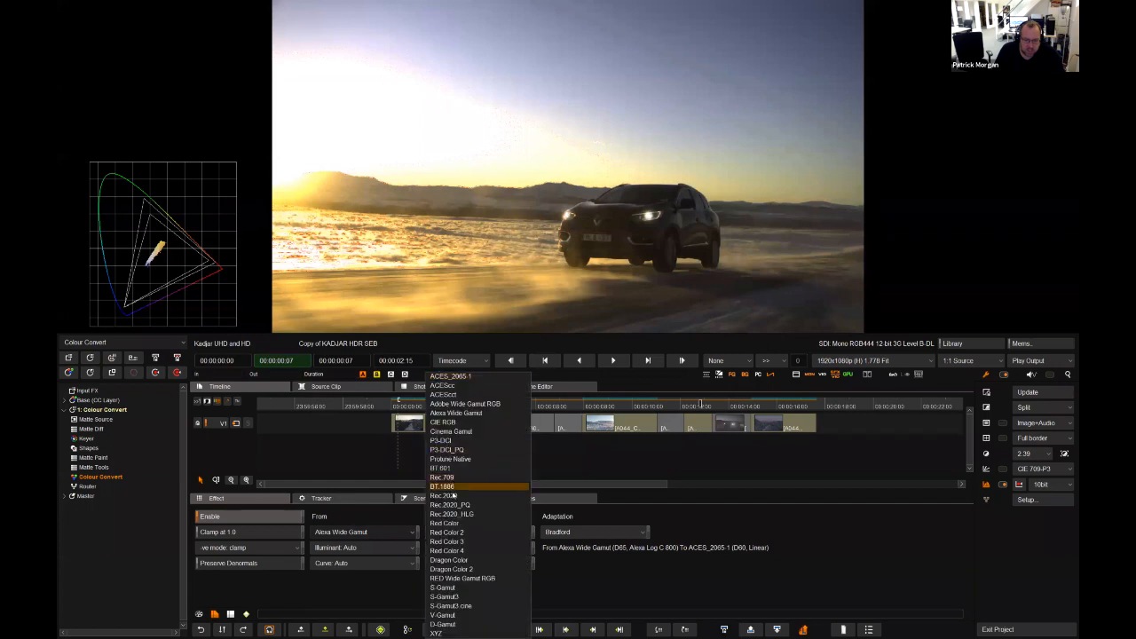
click(443, 487)
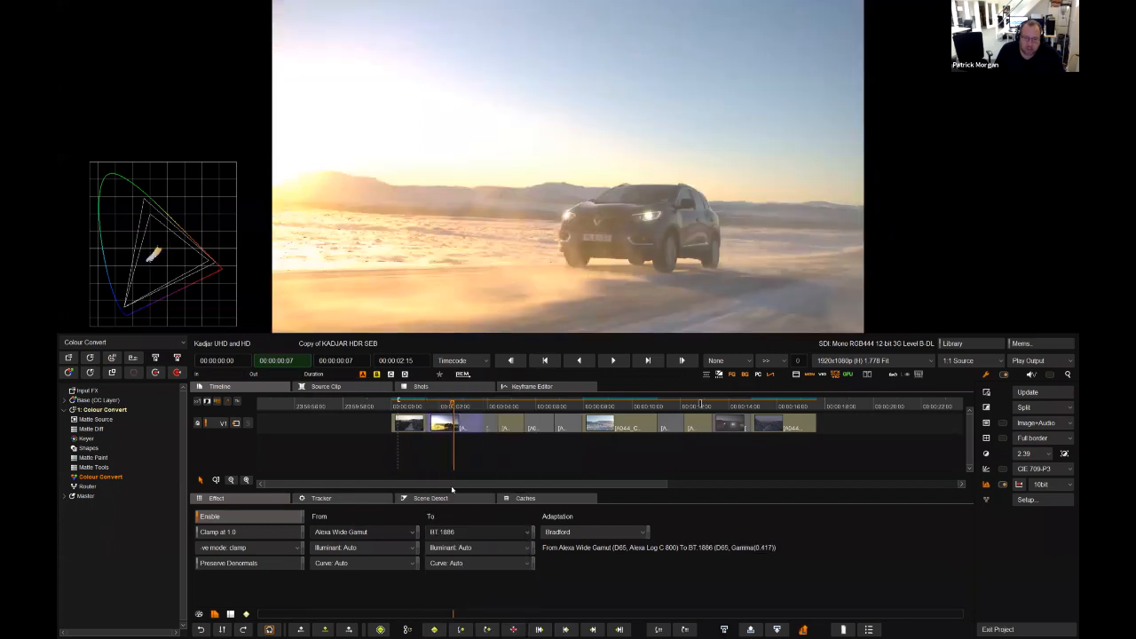
click(462, 533)
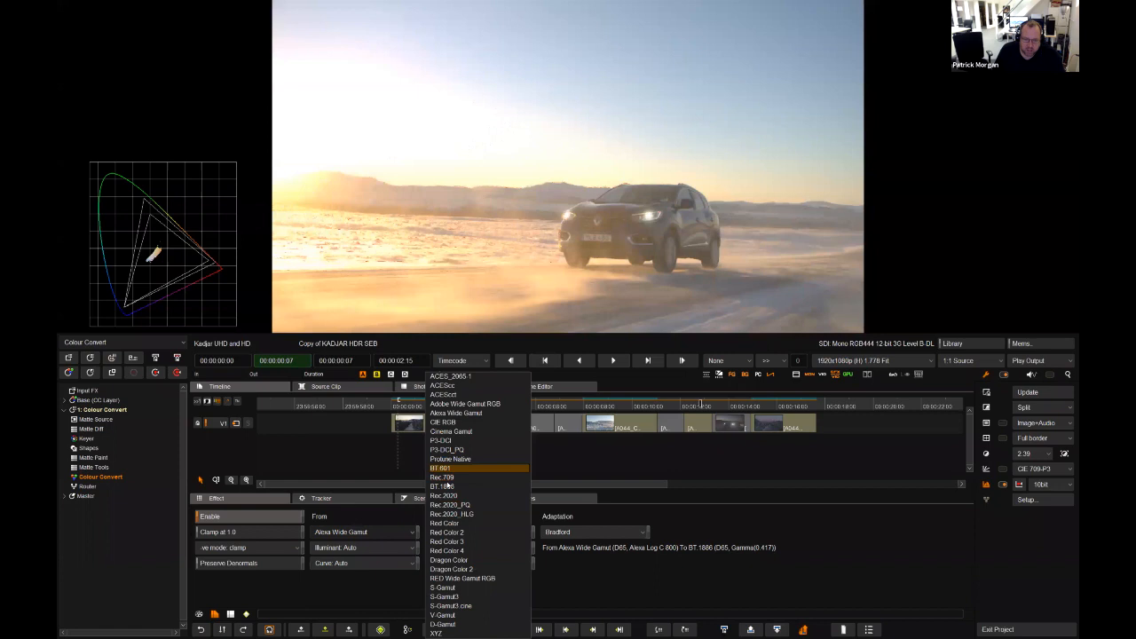
click(447, 479)
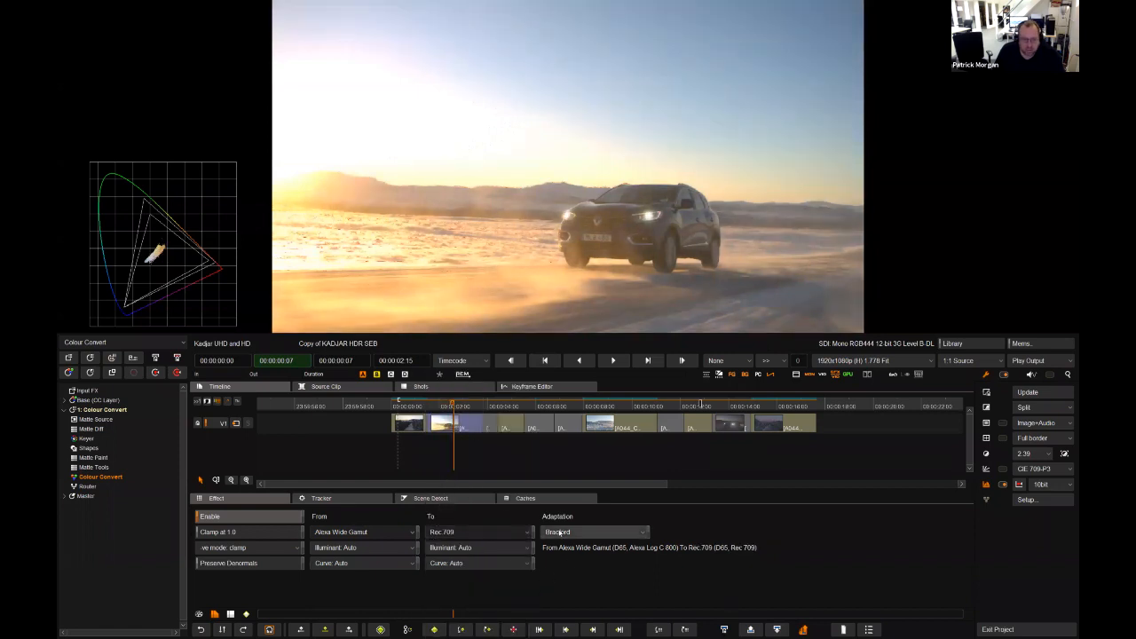
Try the D60 and D75 illuminants for the conversion's destination, and delete the Colour Convert layer.
click(481, 548)
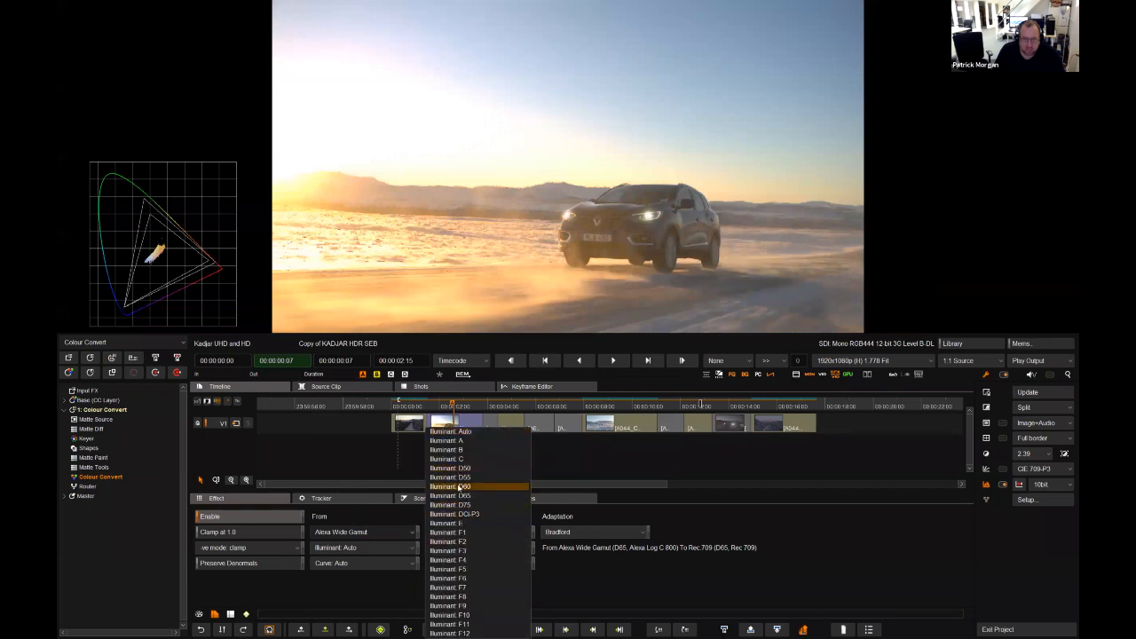
click(459, 487)
click(468, 548)
click(459, 509)
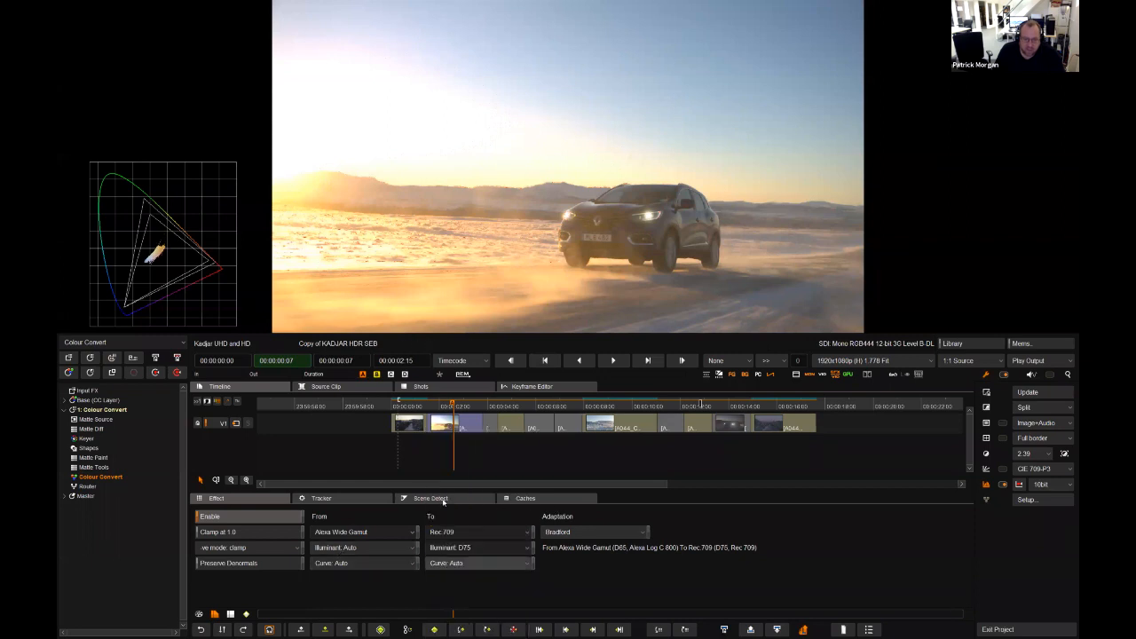
click(110, 410)
click(134, 372)
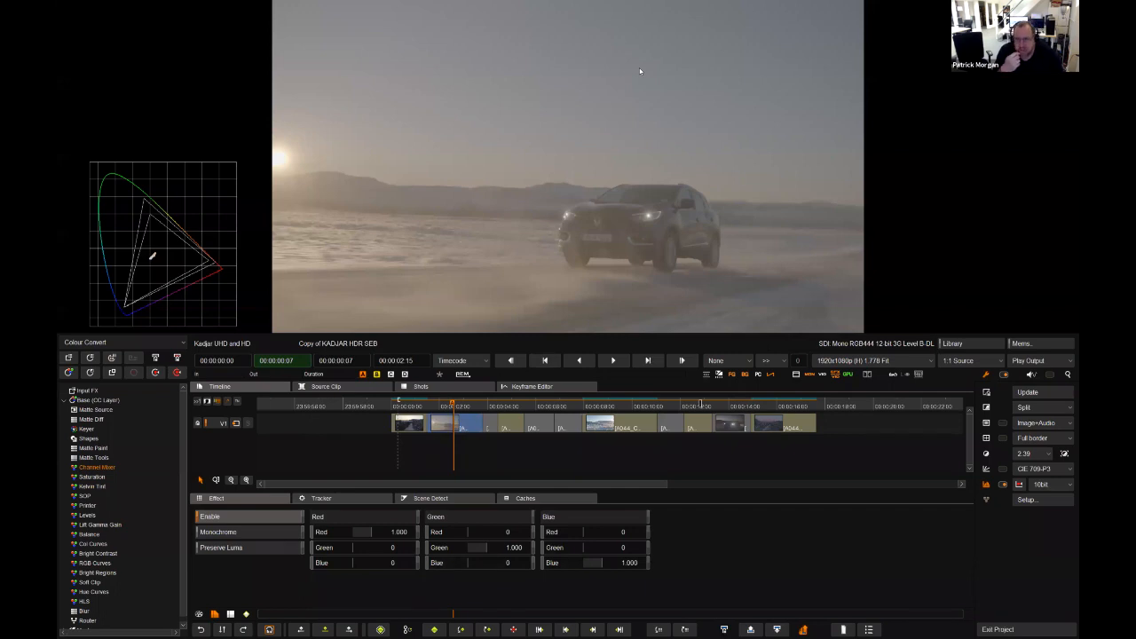
Review the colourspace choices for the CIE 709-P3 scope layout in the overlay configuration, and close it without changes.
click(1027, 500)
drag(669, 178, 657, 168)
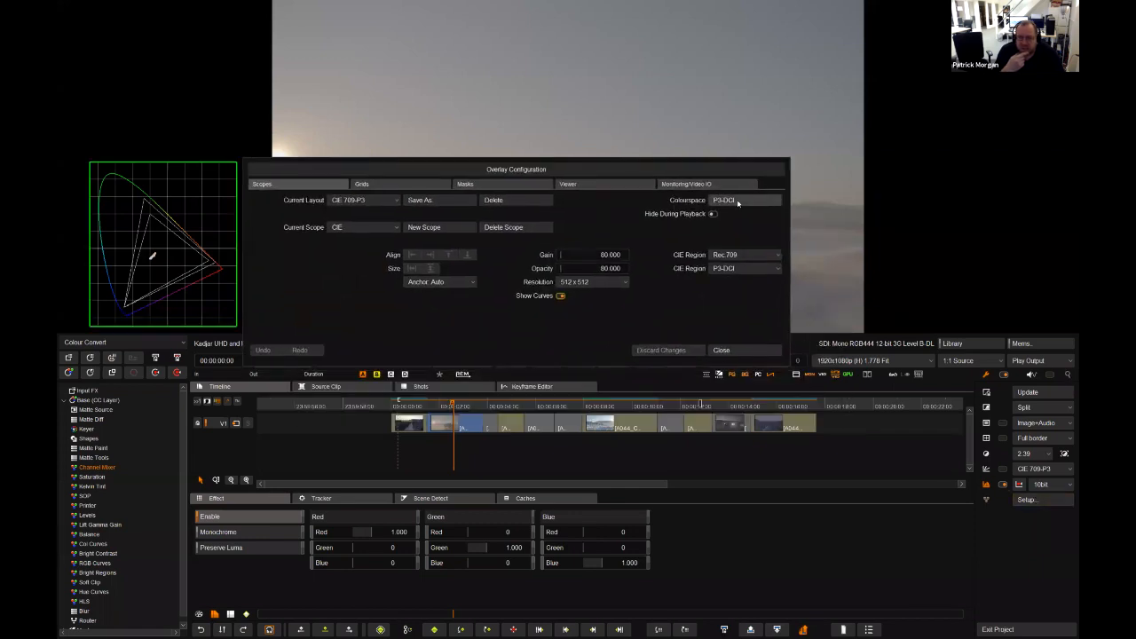
click(732, 201)
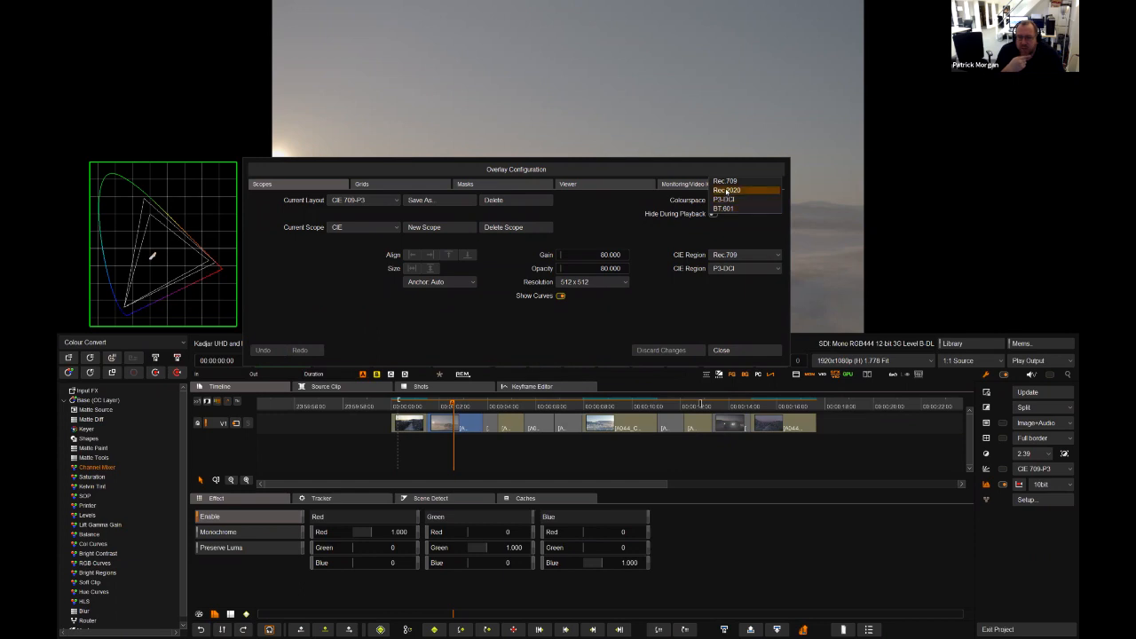
drag(696, 169, 732, 130)
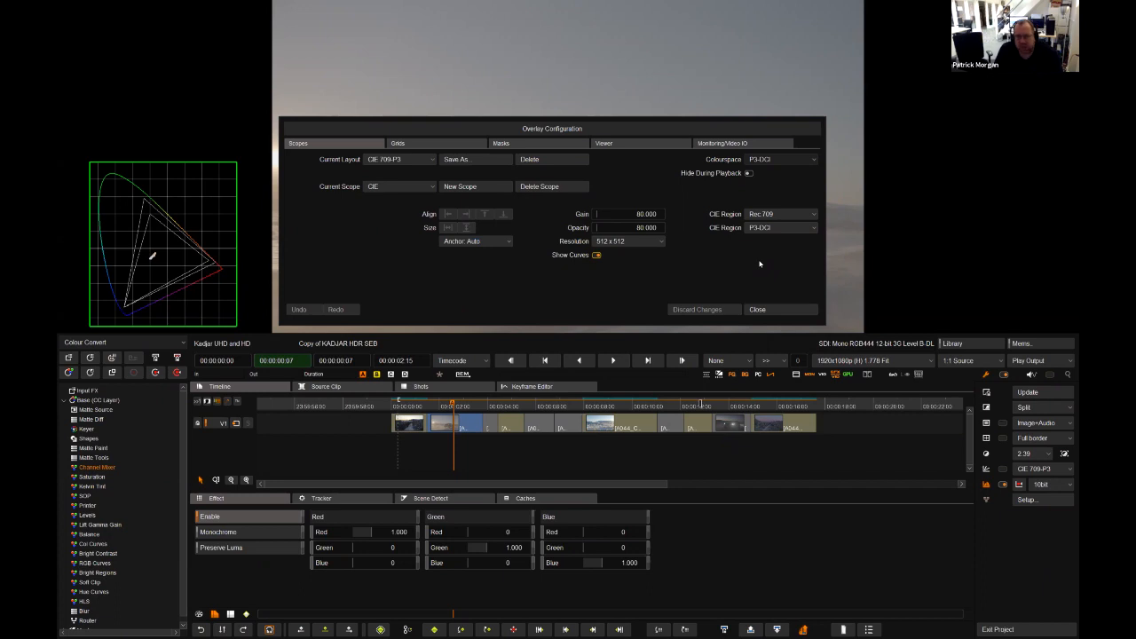
click(772, 160)
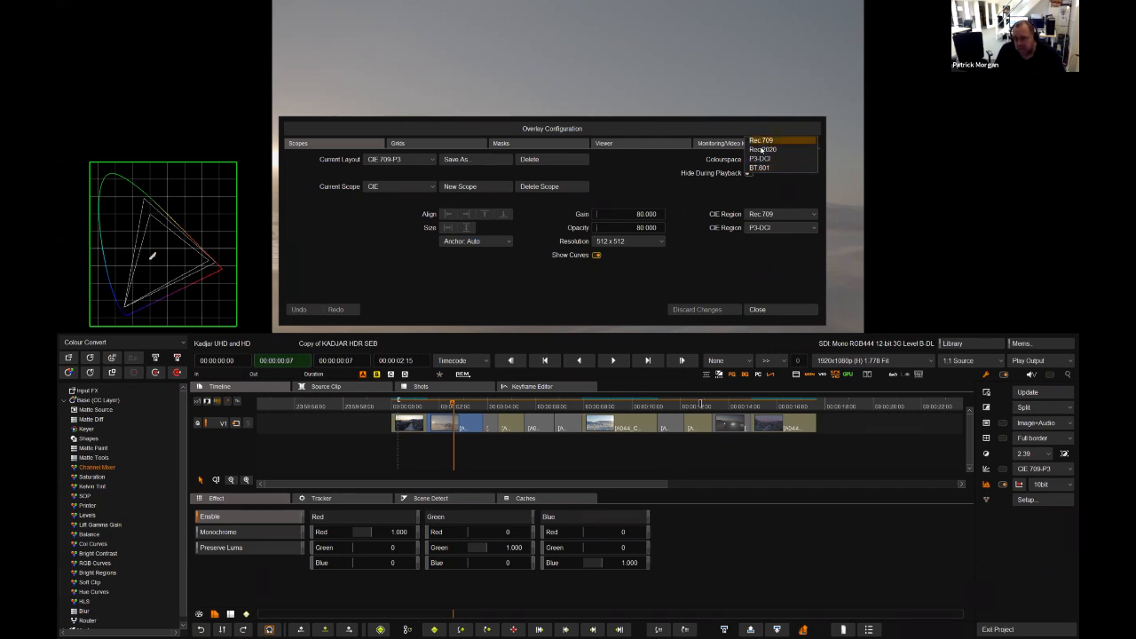
click(777, 311)
click(777, 312)
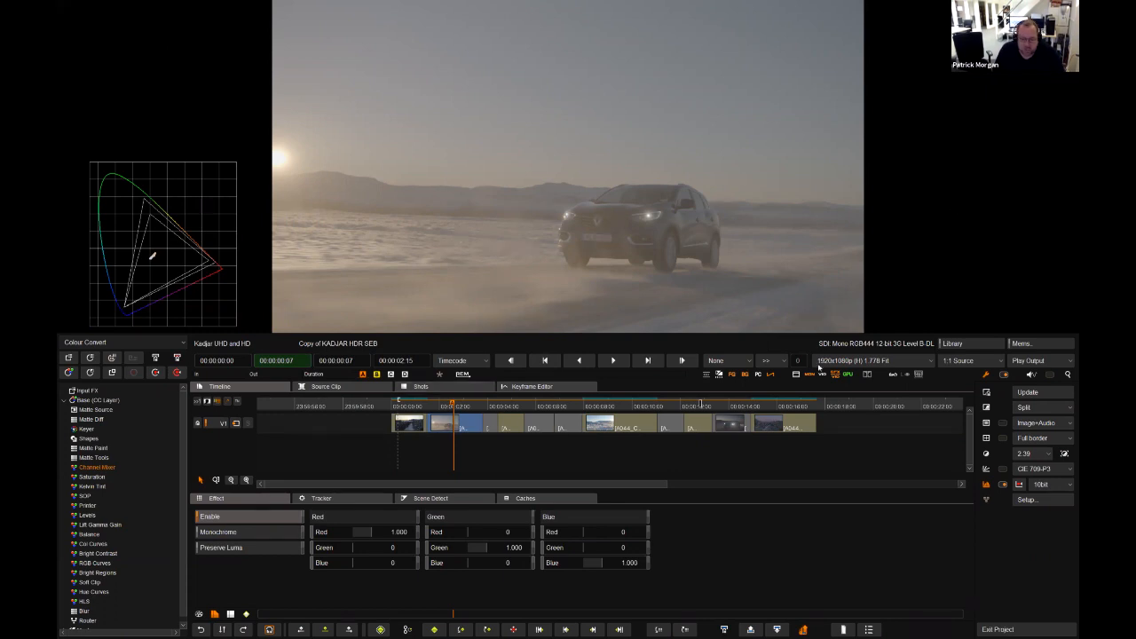
Examine the cache clean-up options for scope and stages, leave them as they are, and return to the effect controls.
click(526, 499)
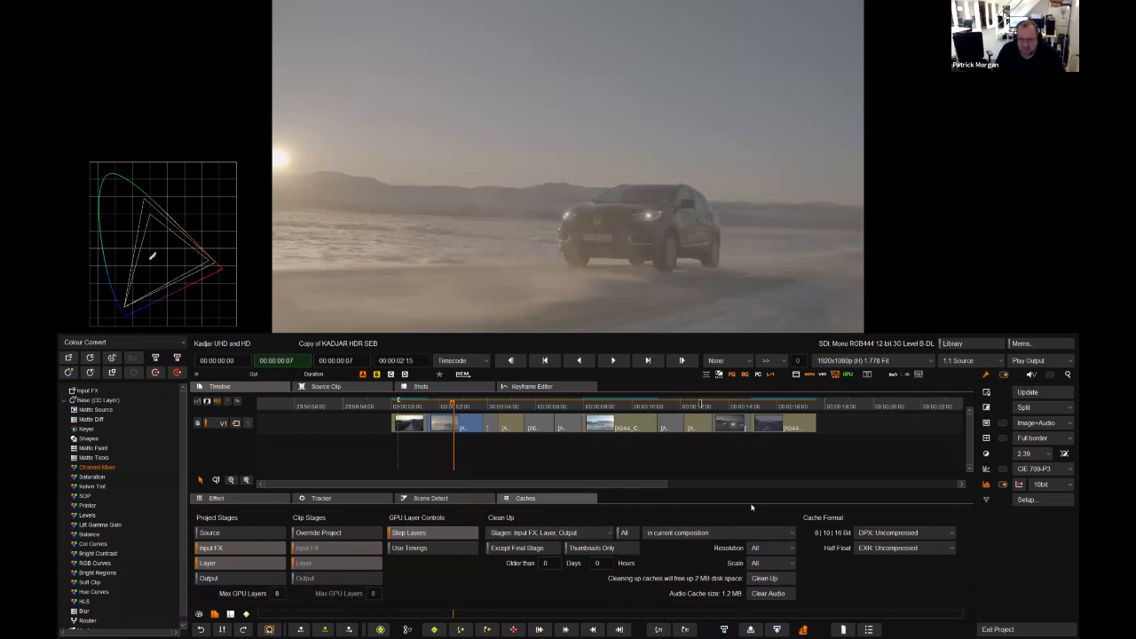
click(677, 533)
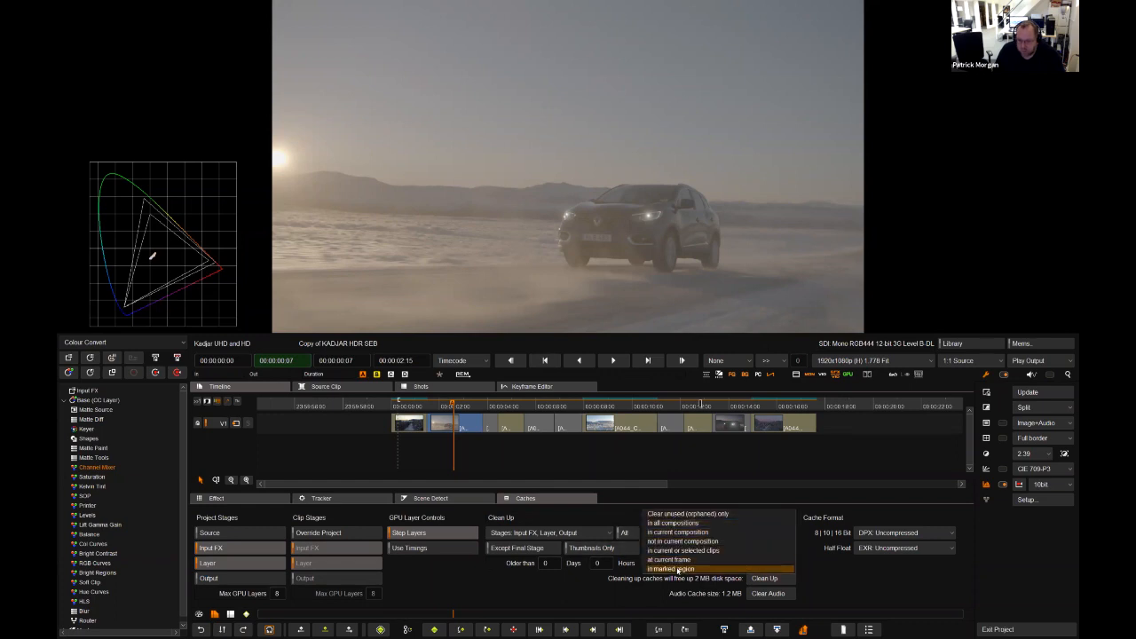
click(604, 518)
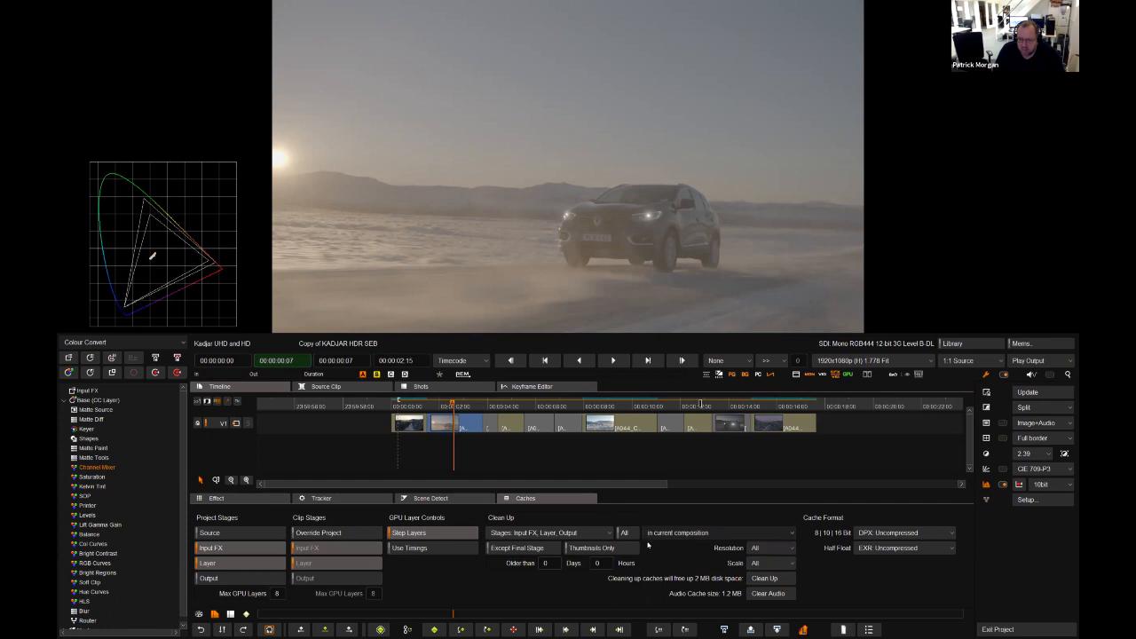
click(625, 534)
click(626, 533)
click(532, 534)
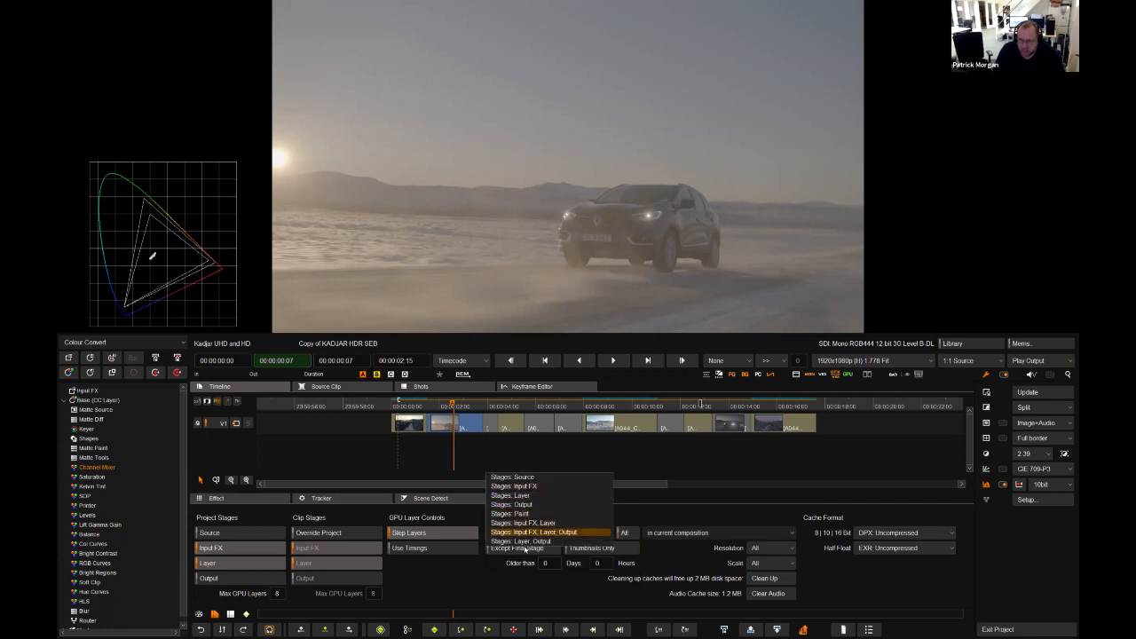
click(511, 593)
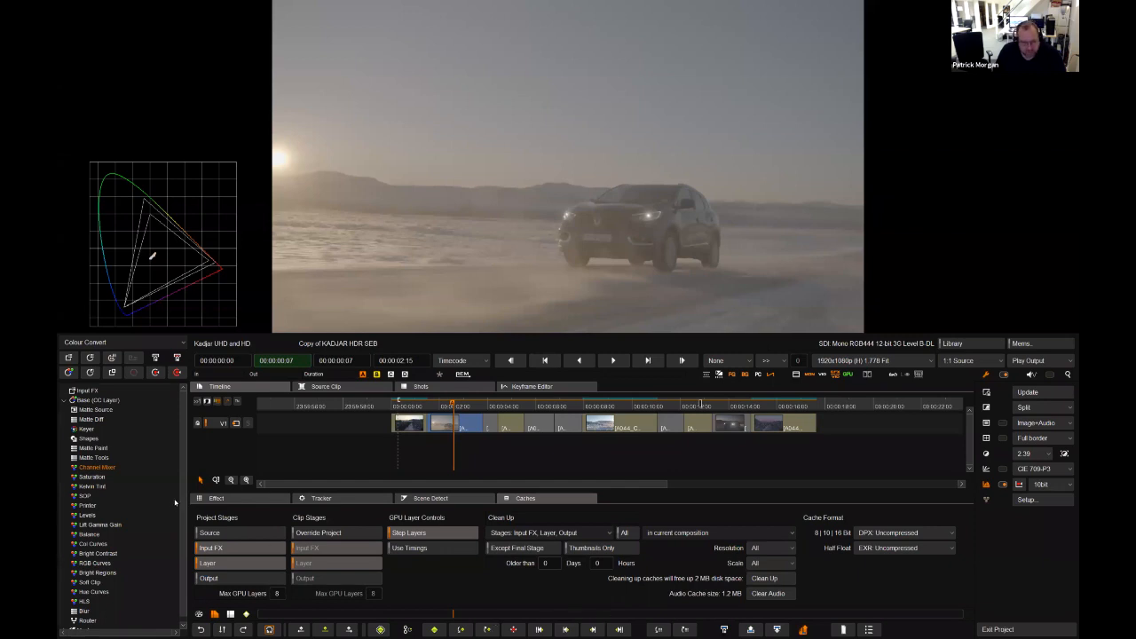
click(226, 501)
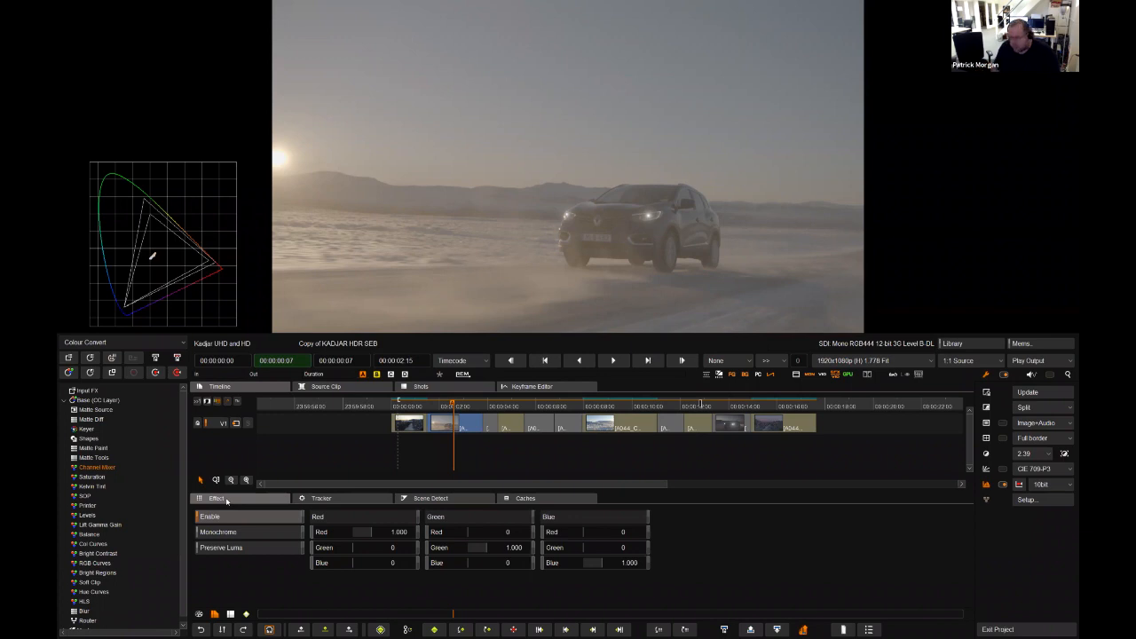
Exit the project, review the General and Capture/Conform/Edit preferences, and reopen the Kadjar UHD and HD project.
click(1017, 629)
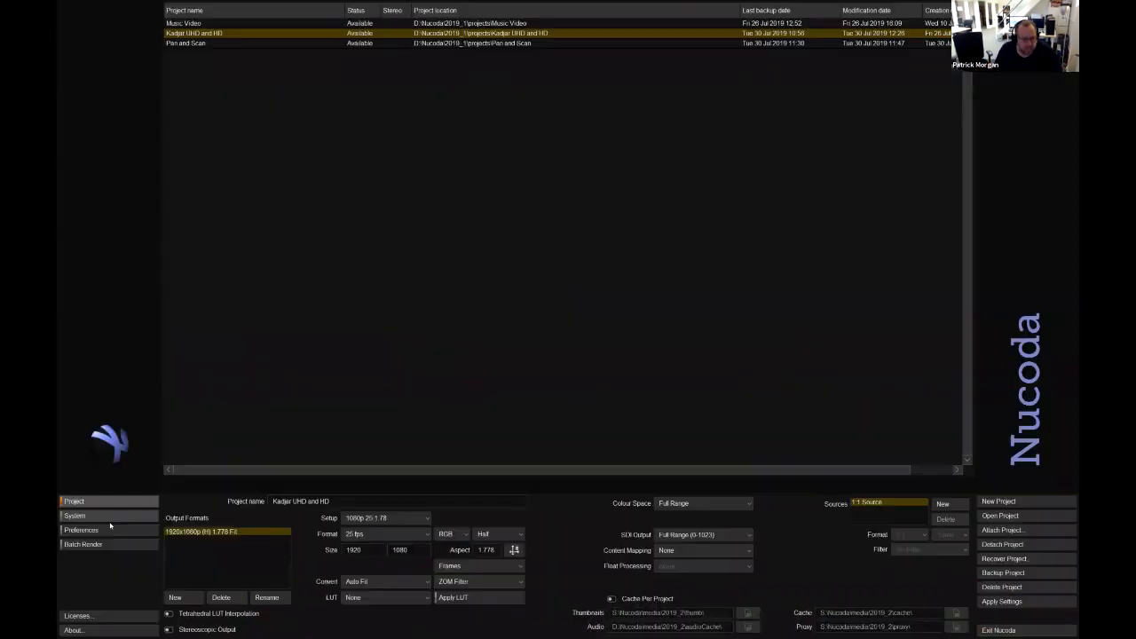
click(105, 531)
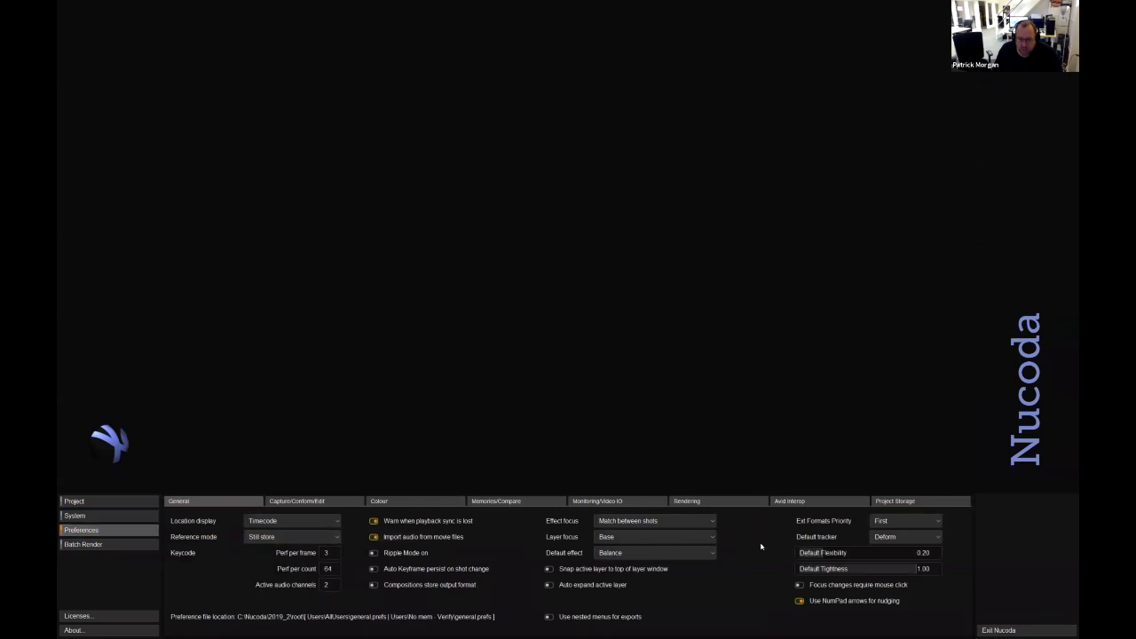
click(300, 502)
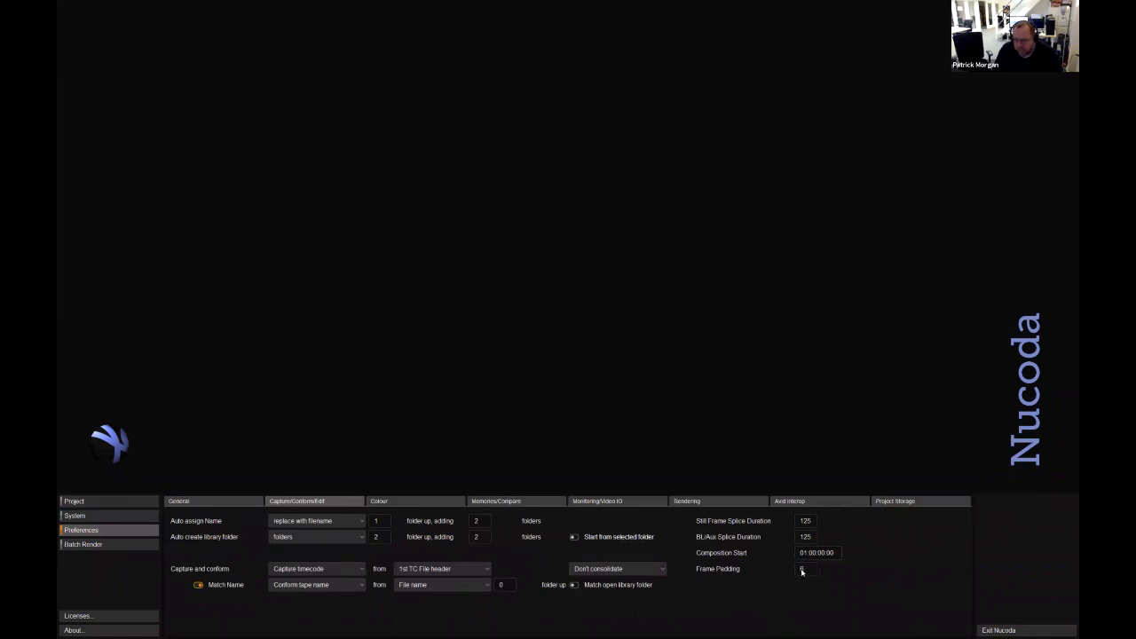
click(101, 501)
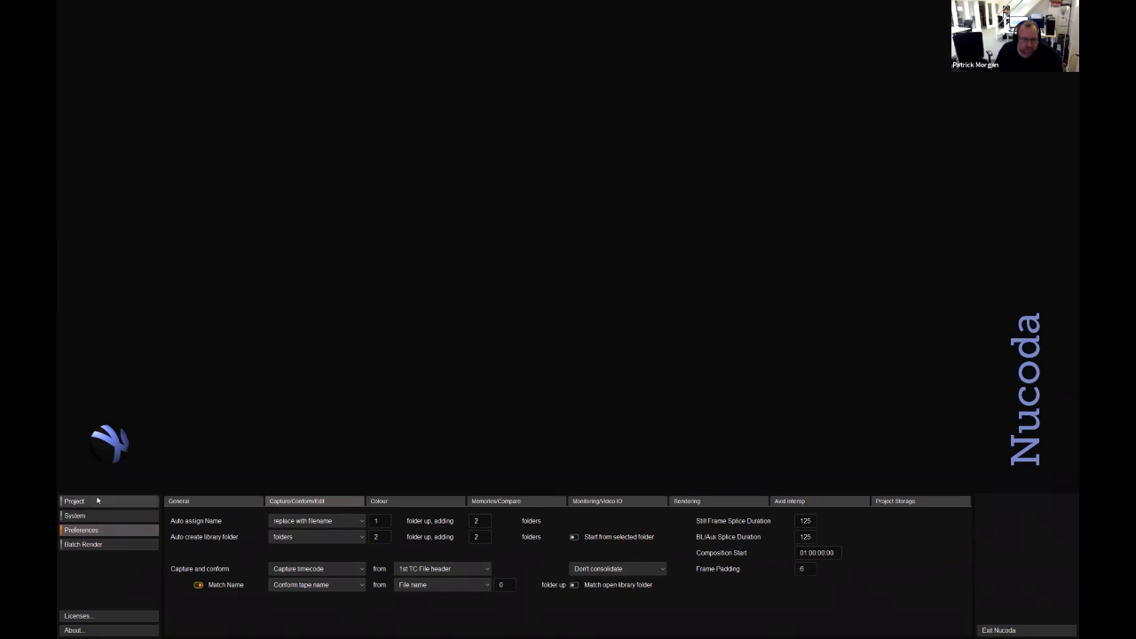
double_click(187, 35)
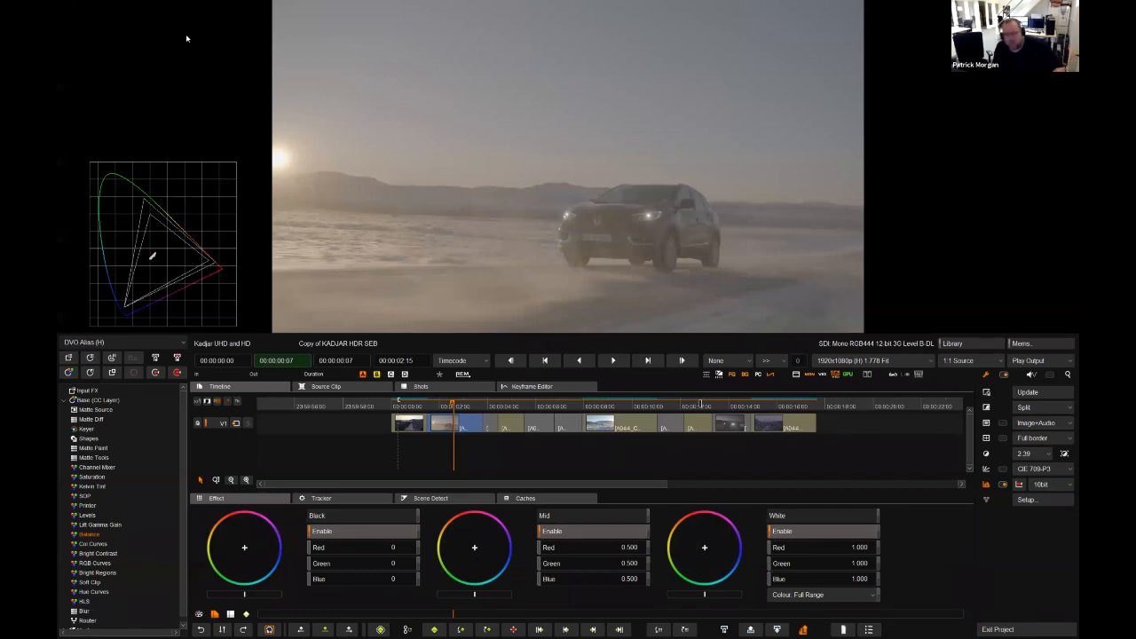
Show the base layer's Lift Gamma Gain controls, and switch from the Kadjar project to the Pan and Scan project.
click(122, 526)
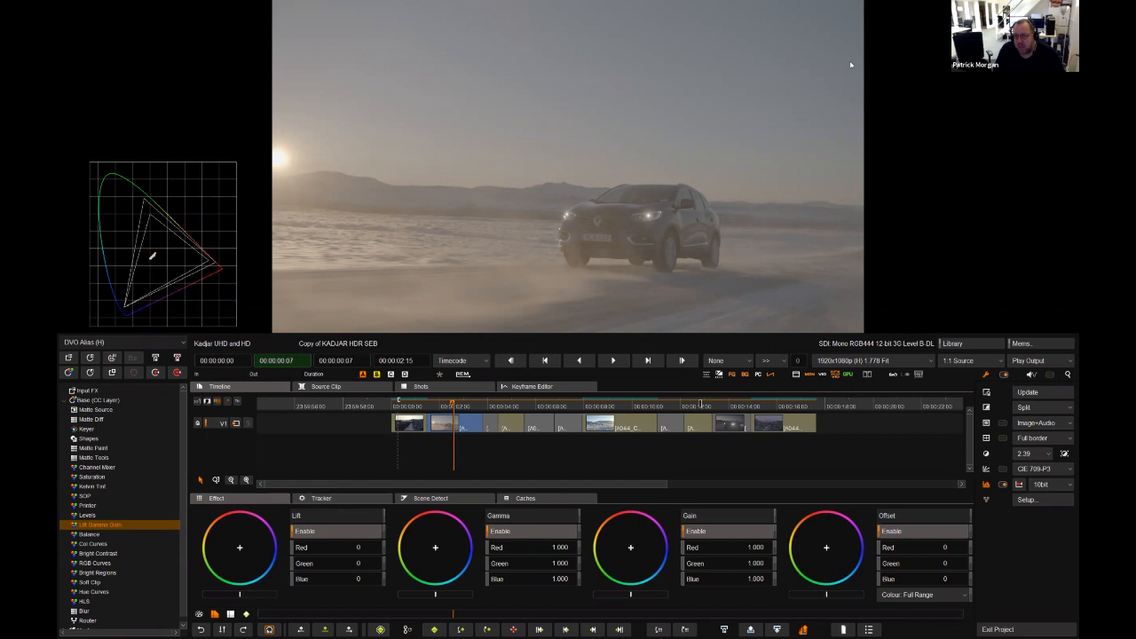
click(1017, 629)
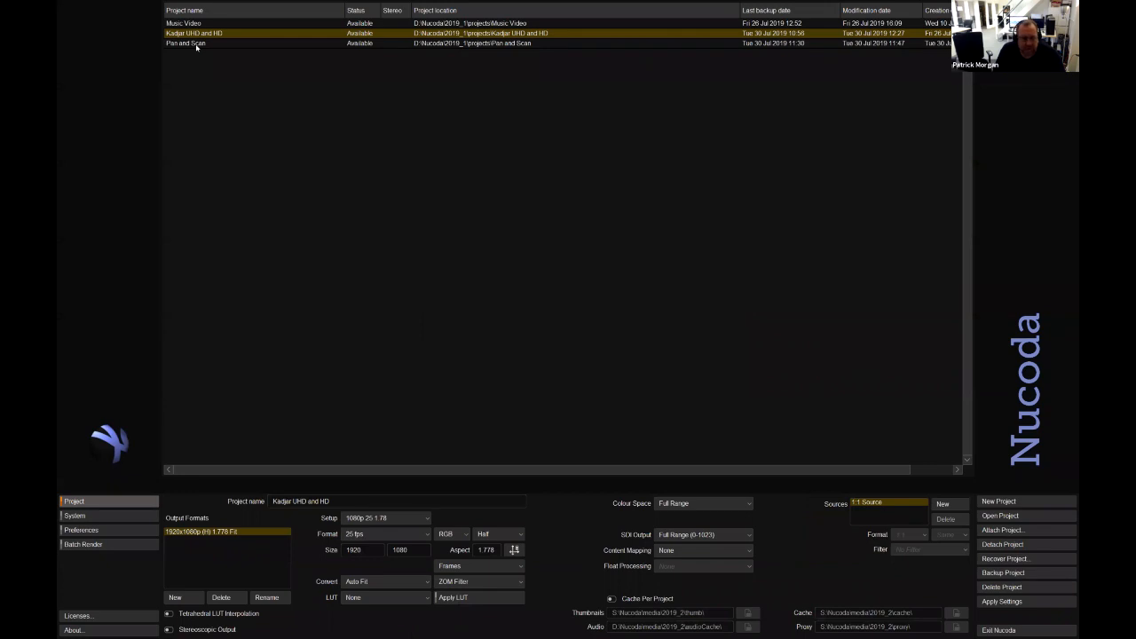
double_click(196, 46)
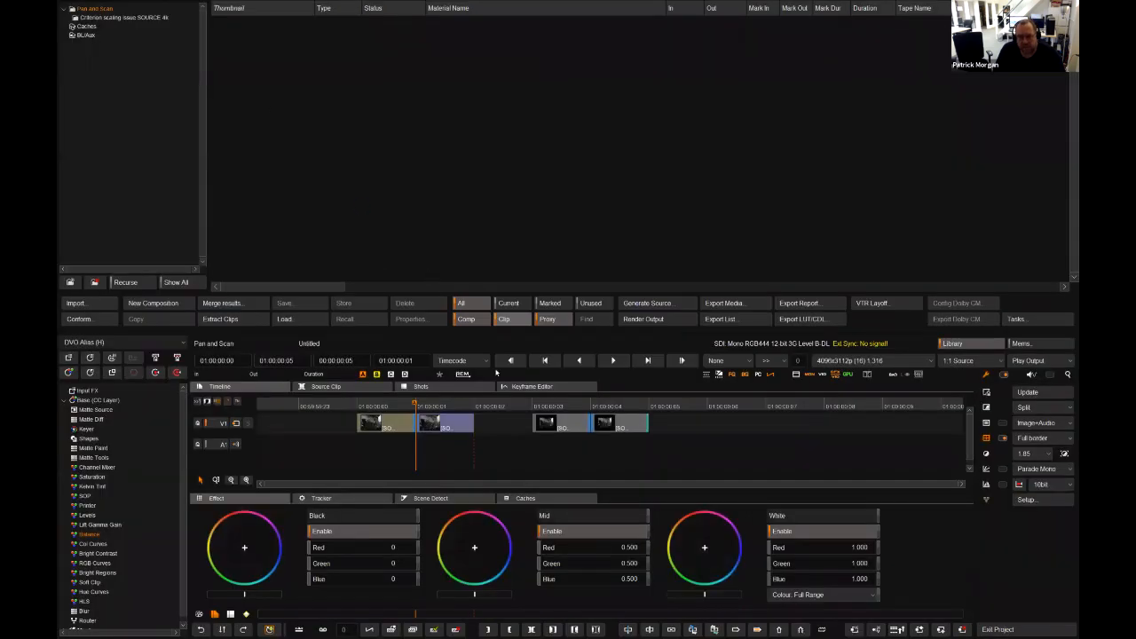
Hide the library to view the first shot, and reset all effects on the first and second shots.
click(379, 407)
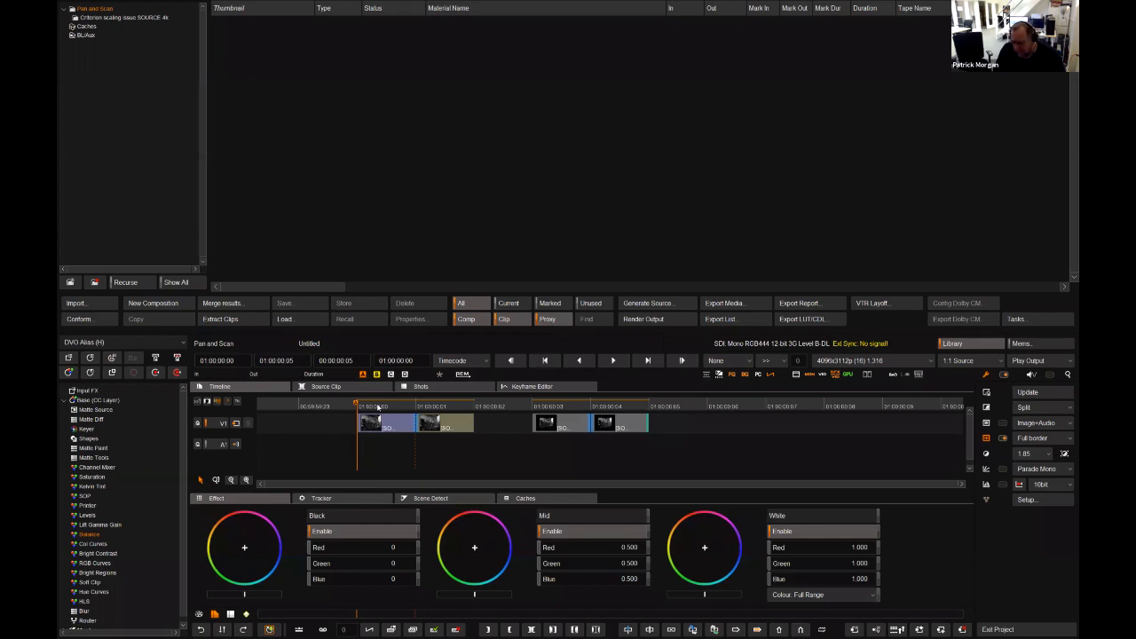
click(960, 344)
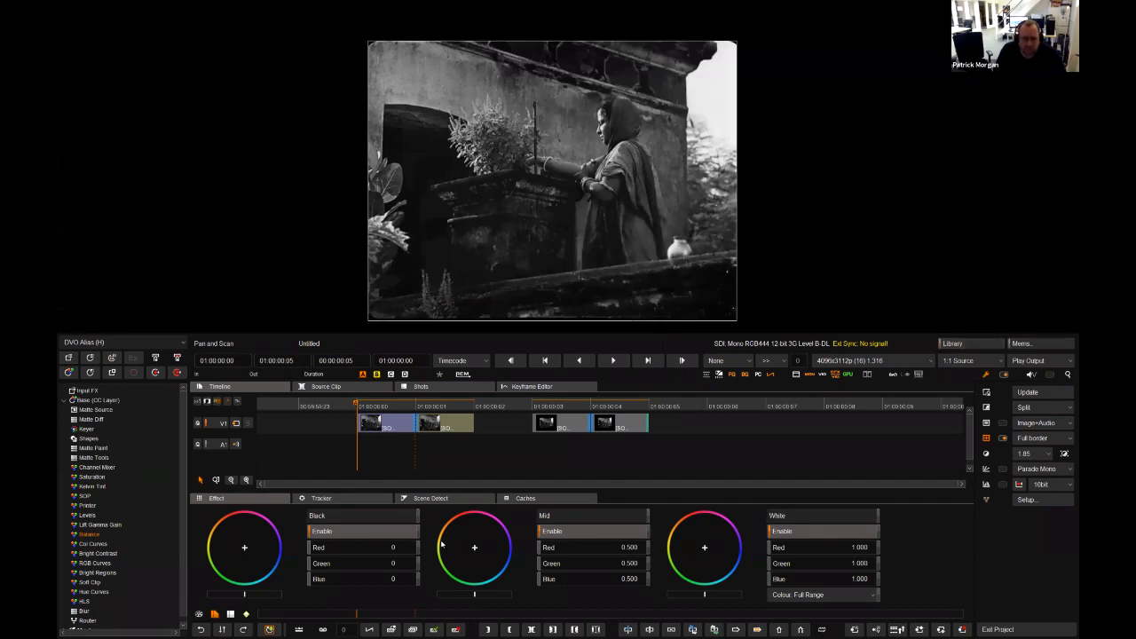
click(66, 401)
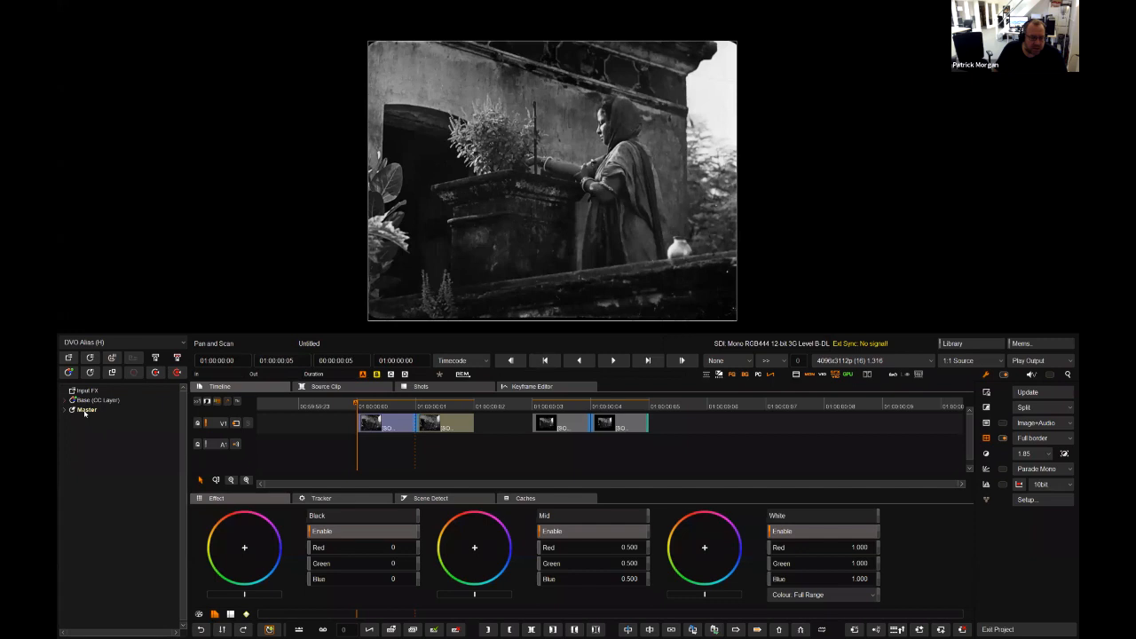
click(156, 374)
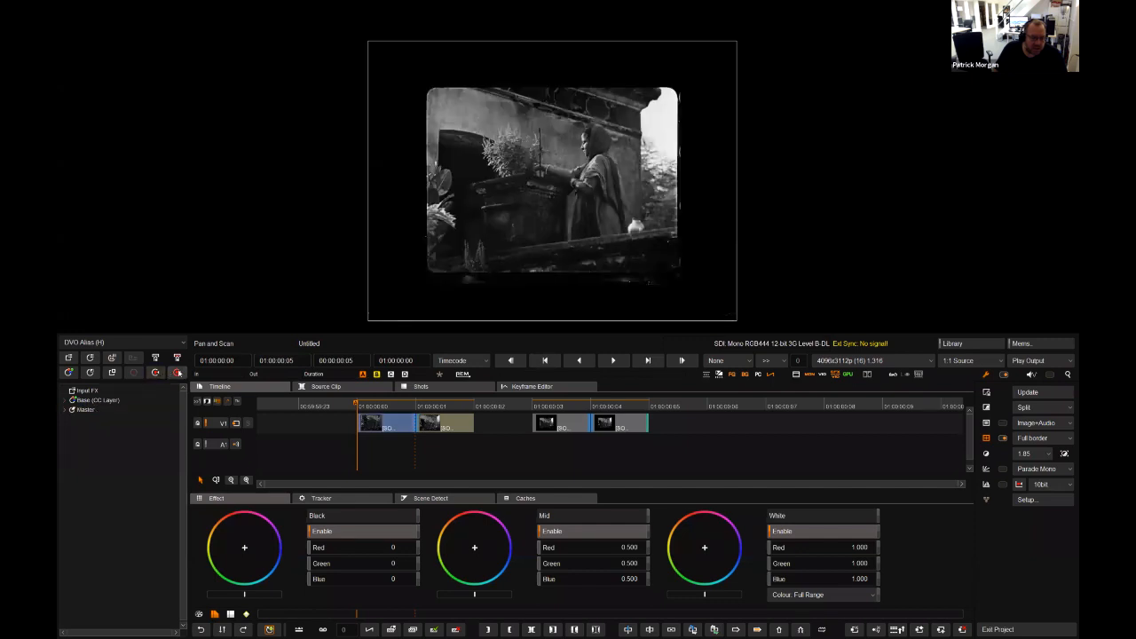
key(Right)
click(178, 373)
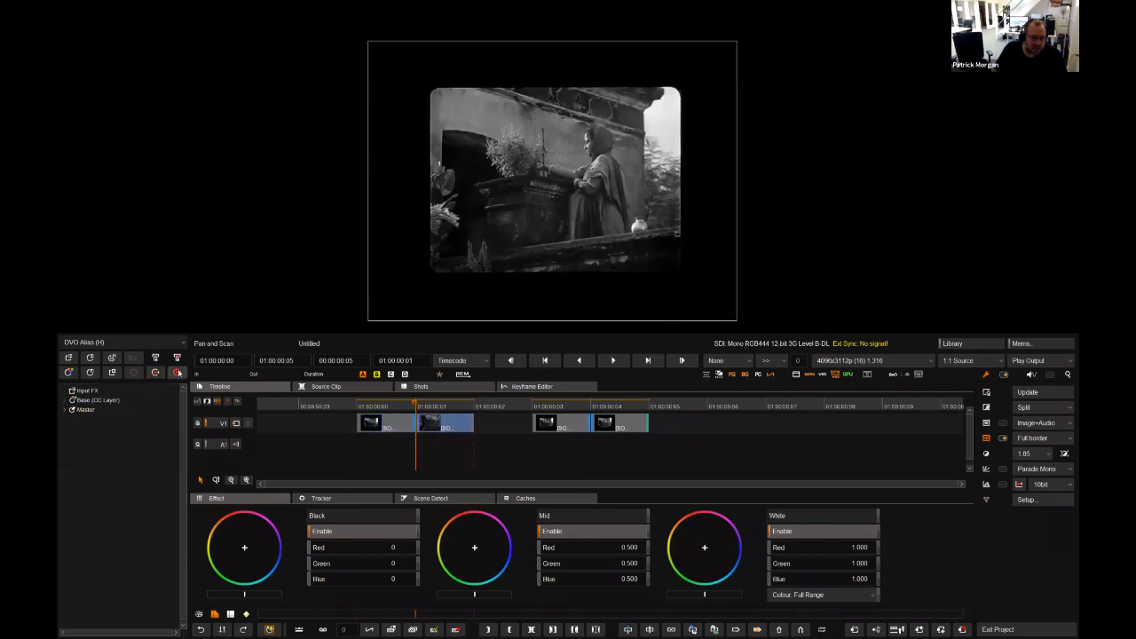
Compare the framing of the woman on the terrace between the first and second shots by stepping back and forth.
key(Left)
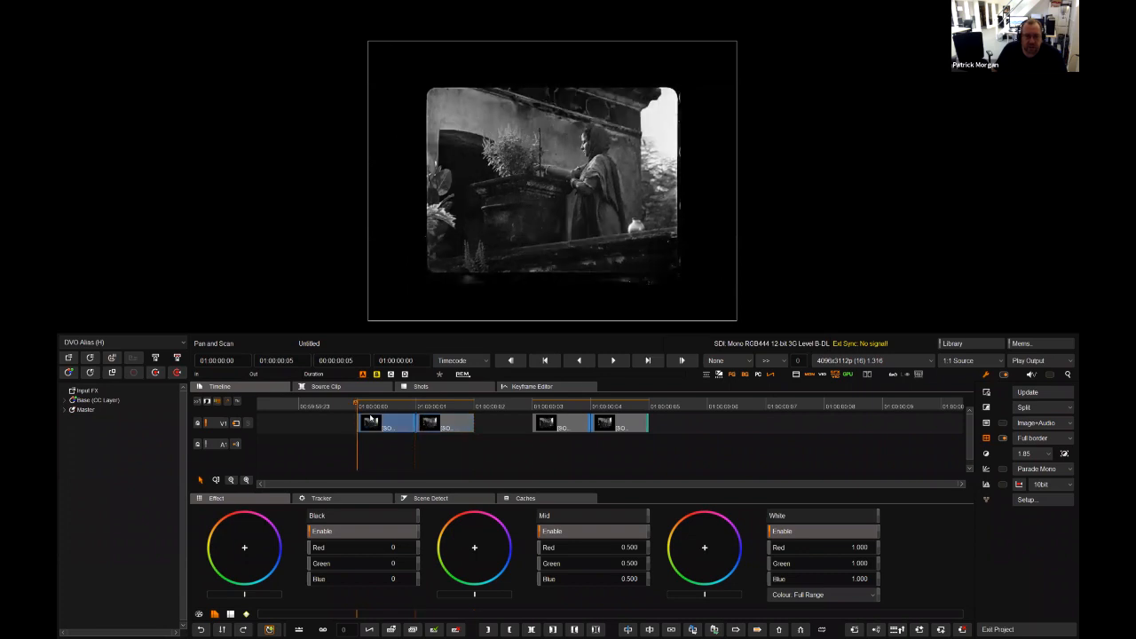
key(Right)
key(Left)
key(Right)
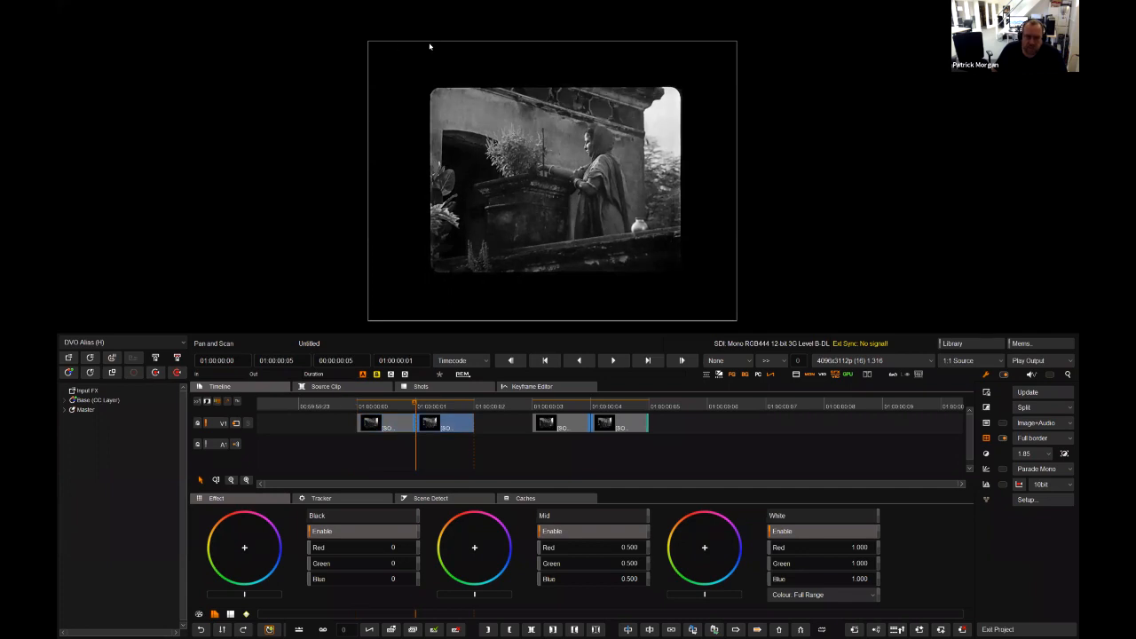
key(Right)
key(Left)
key(Left)
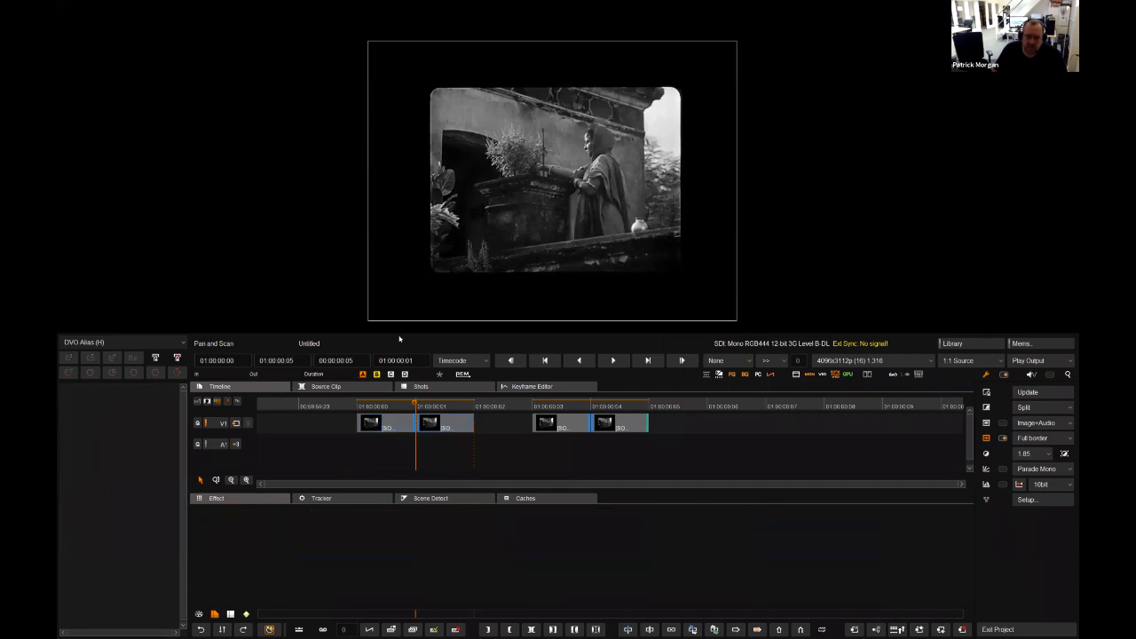
key(Right)
key(Left)
key(Right)
key(Left)
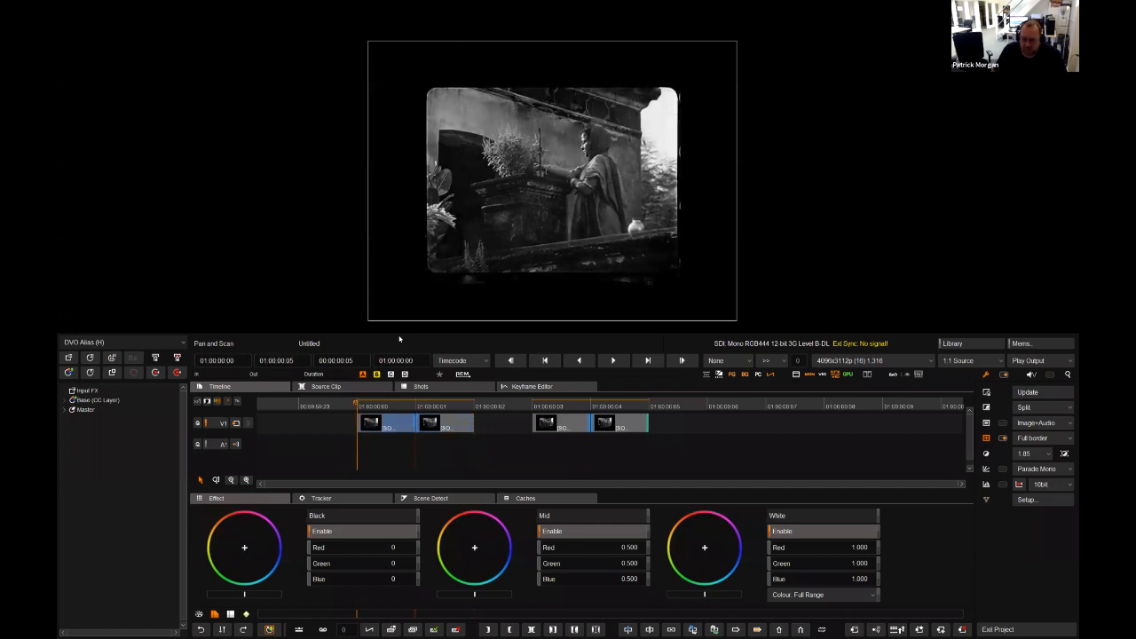
Open the first shot's Master Pan Scan controls, keep the 4096x3112p output format, and hide the viewer's picture border.
click(89, 411)
click(99, 564)
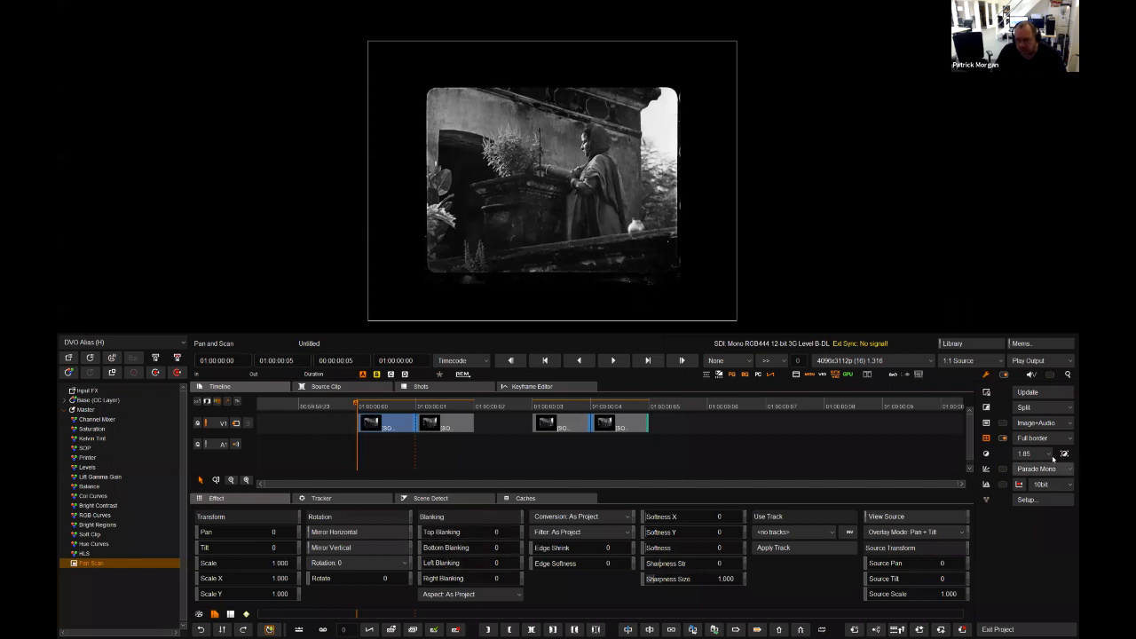
click(860, 361)
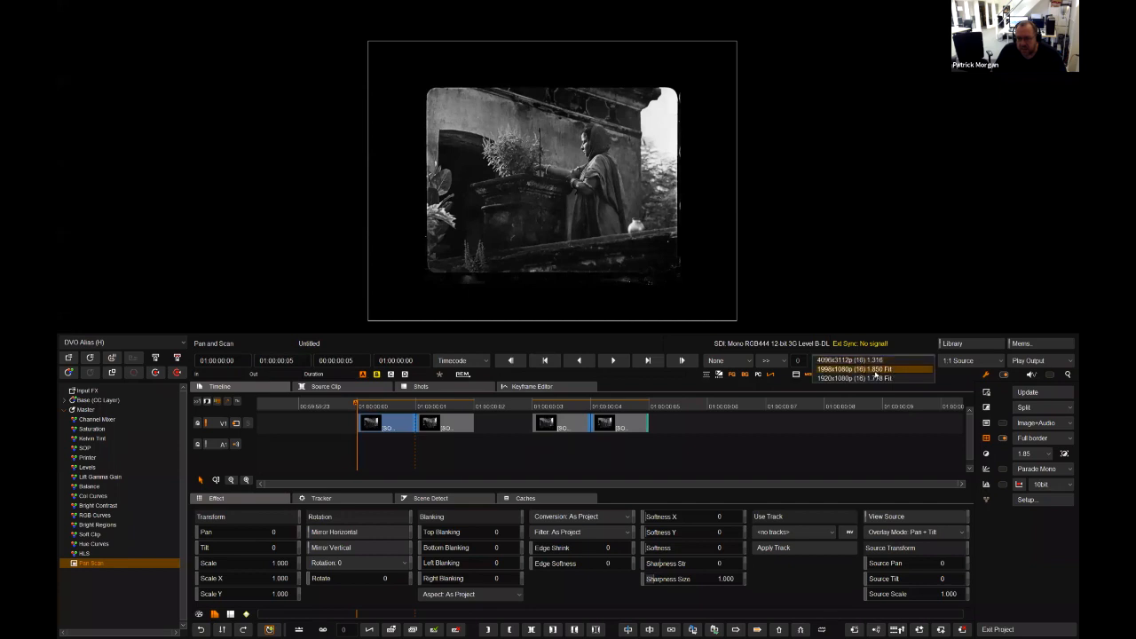
click(865, 362)
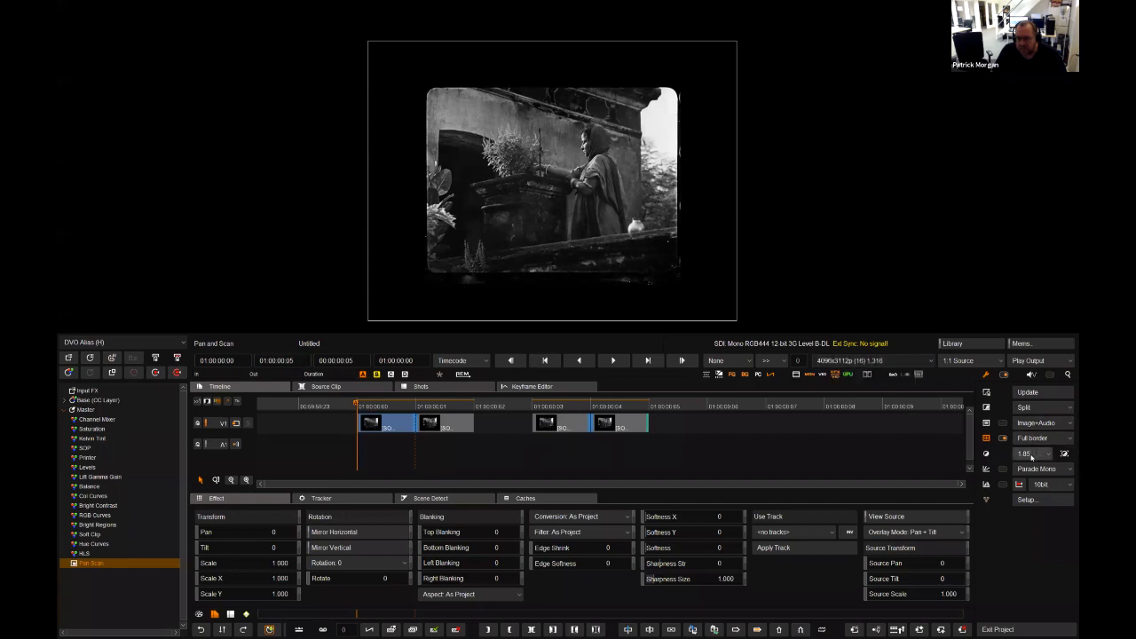
click(985, 454)
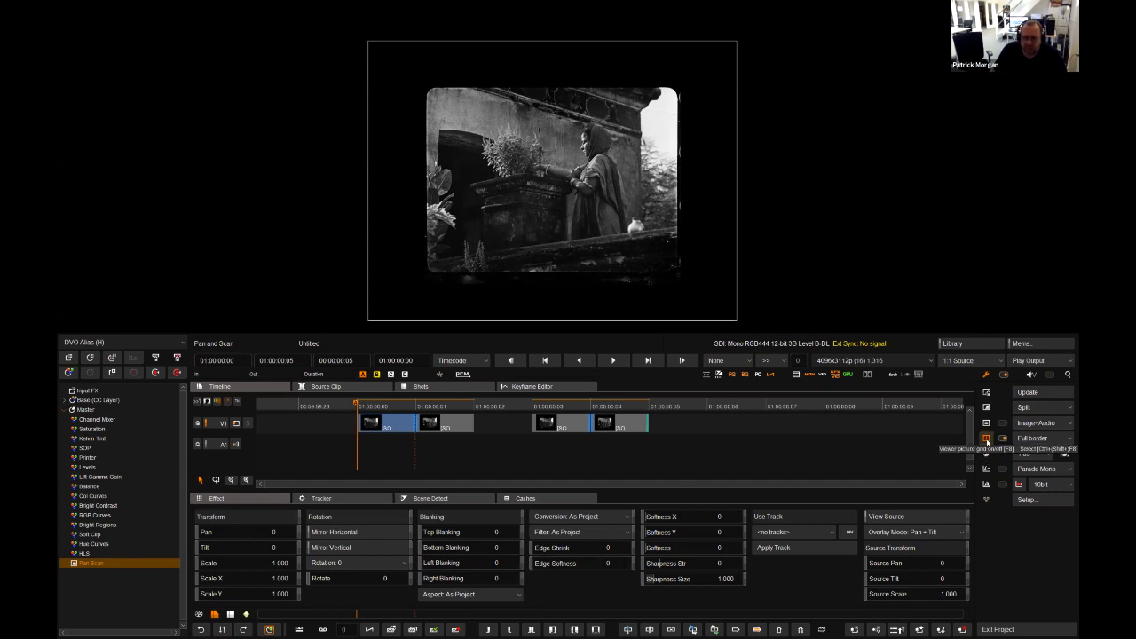
click(987, 439)
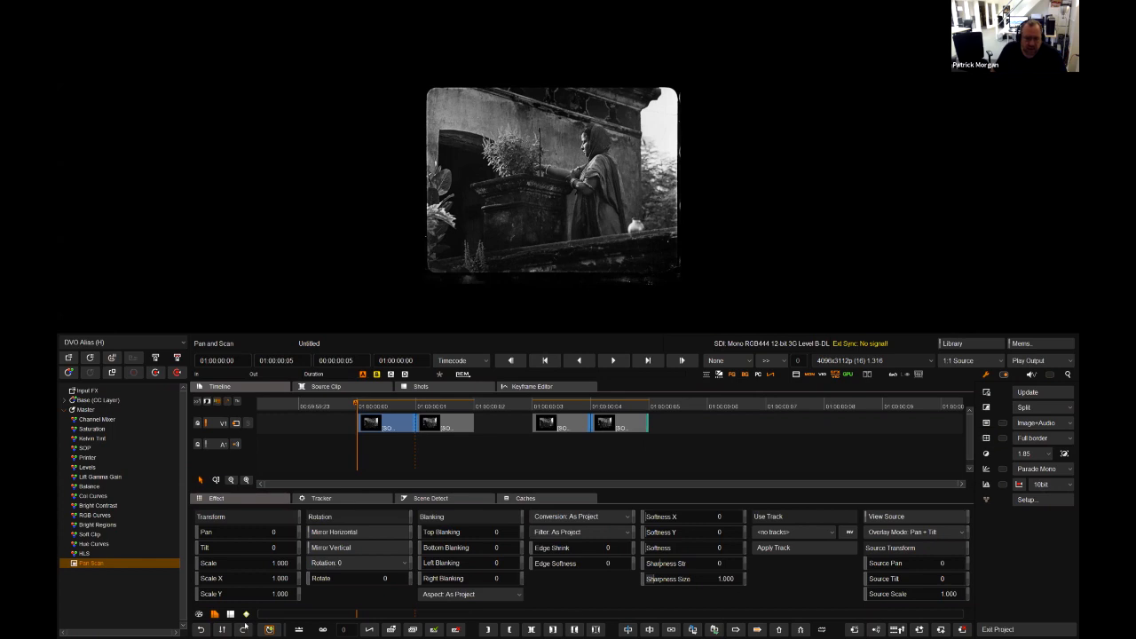
Set the Pan Scan Scale to 1.5 on both the first and second shots, and show the picture border again.
click(286, 566)
text(1.5)
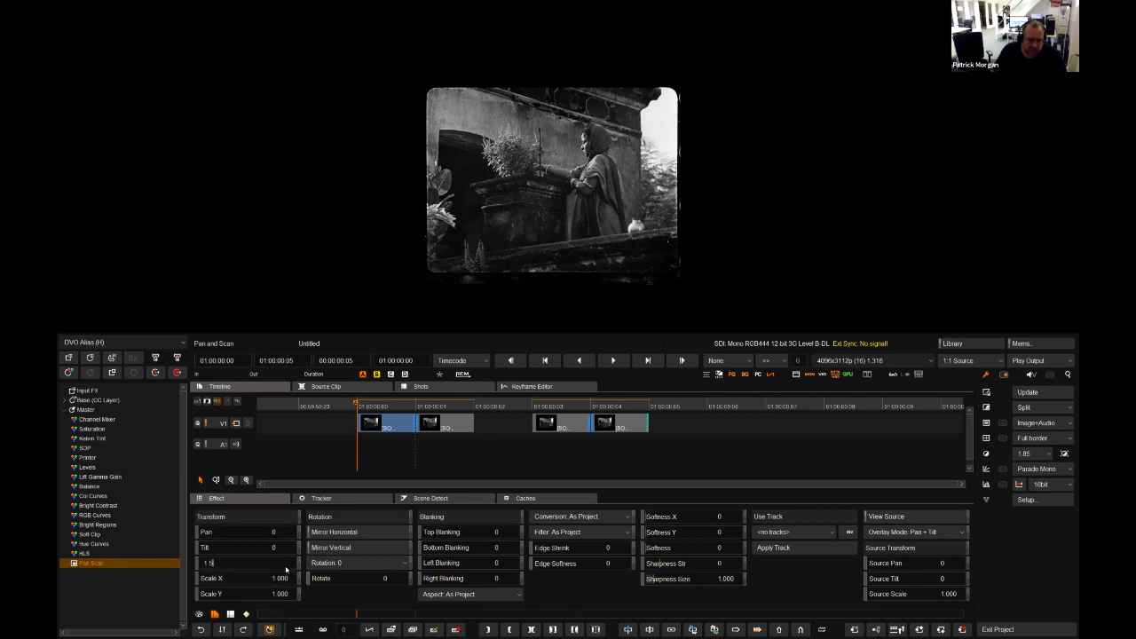
key(Return)
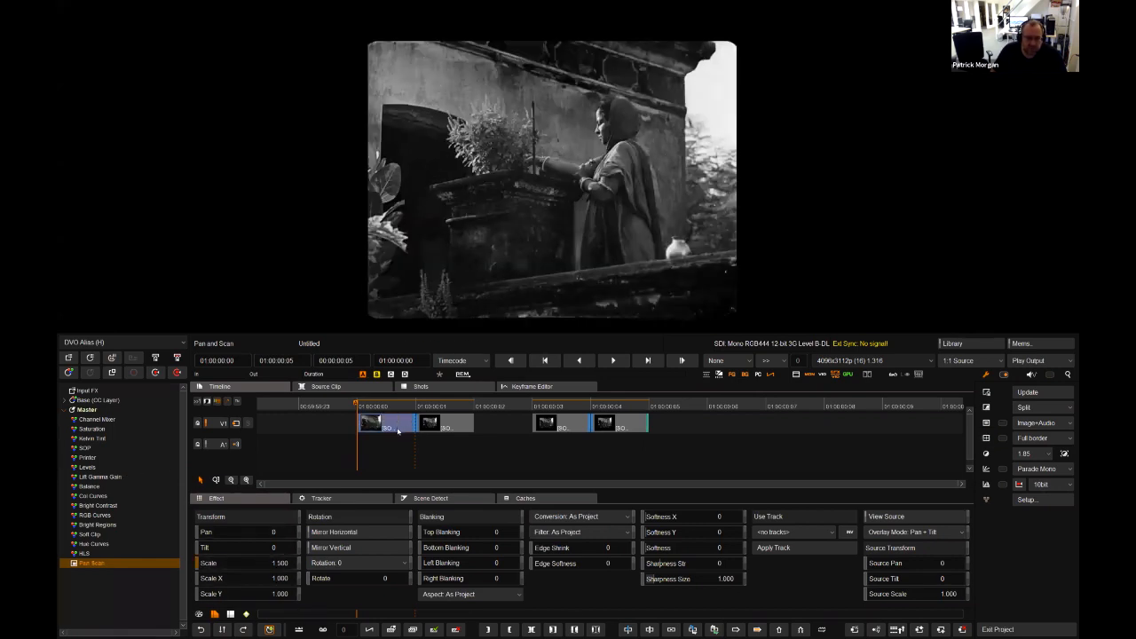
click(421, 407)
click(280, 565)
text(1.5)
key(Return)
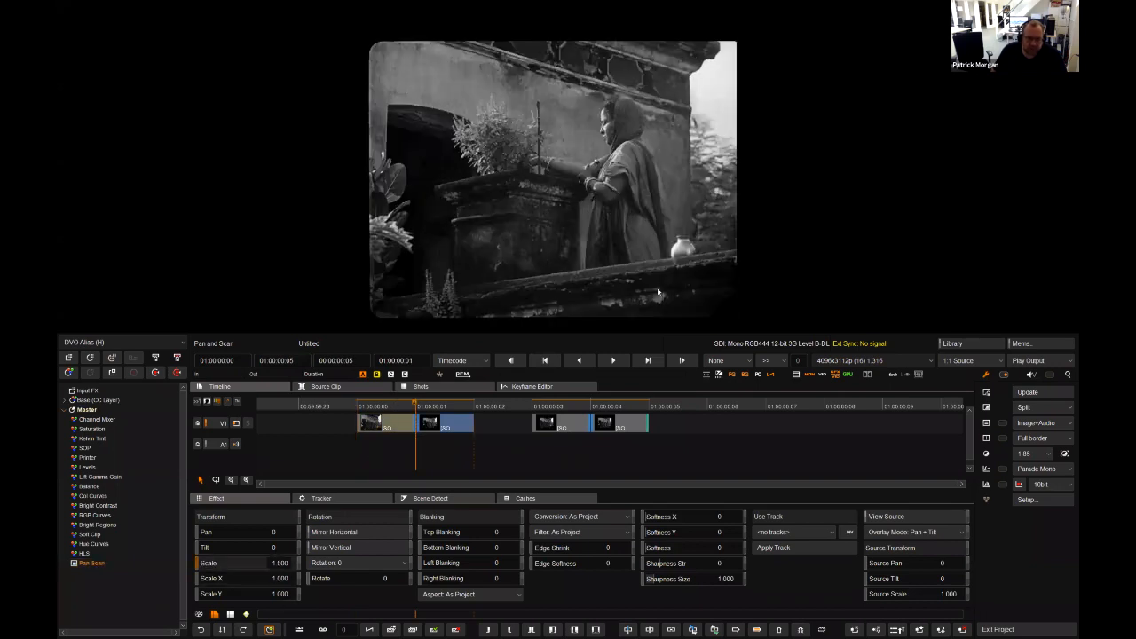
click(985, 437)
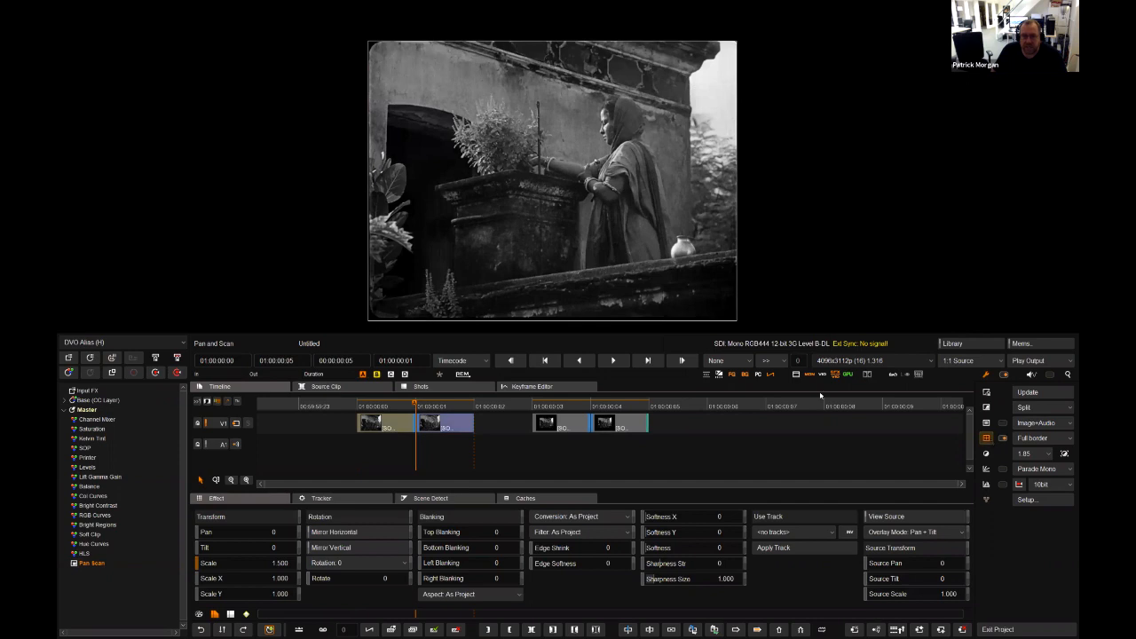
Set Source Pan to -29 on the second shot and 10 on the first, aligning their left picture edges with the border.
scroll(371, 181, up, 8)
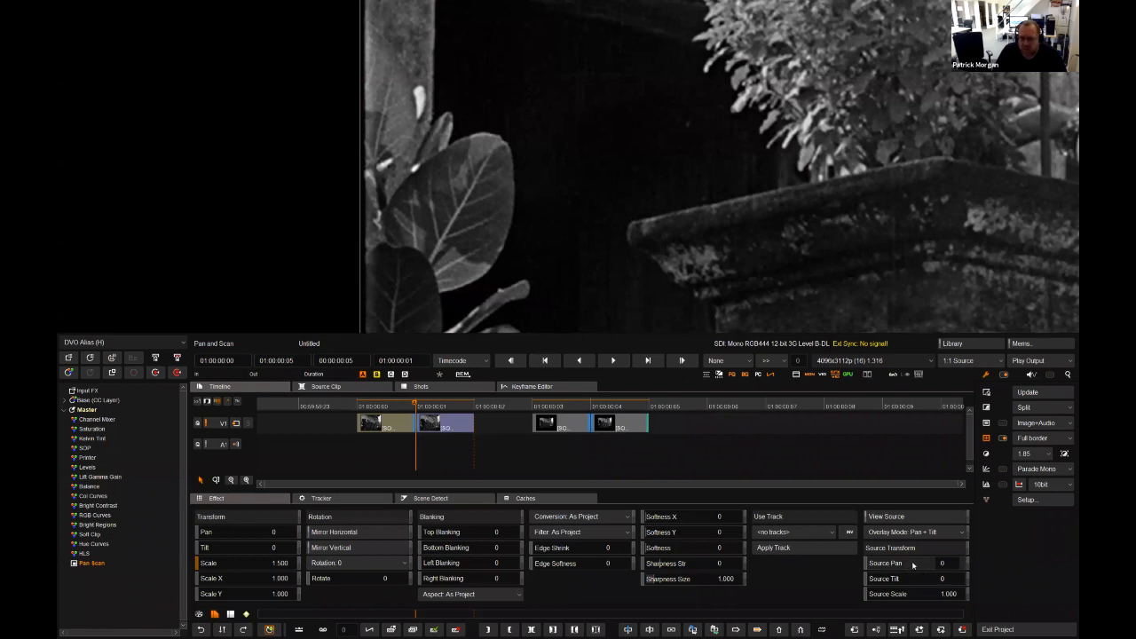
drag(909, 568, 893, 566)
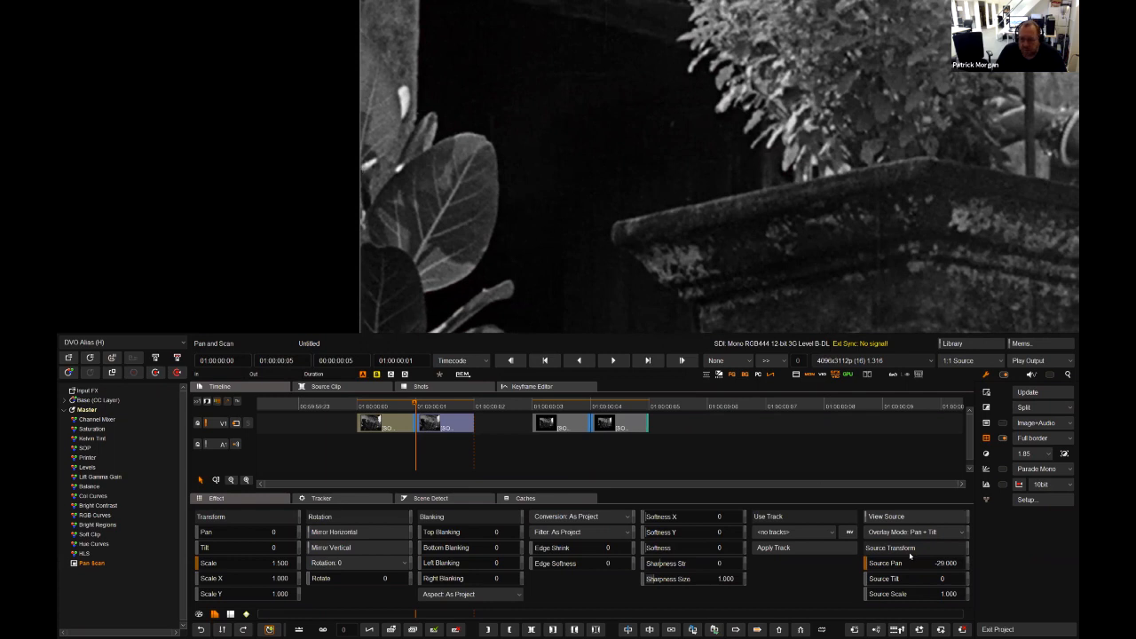
click(402, 410)
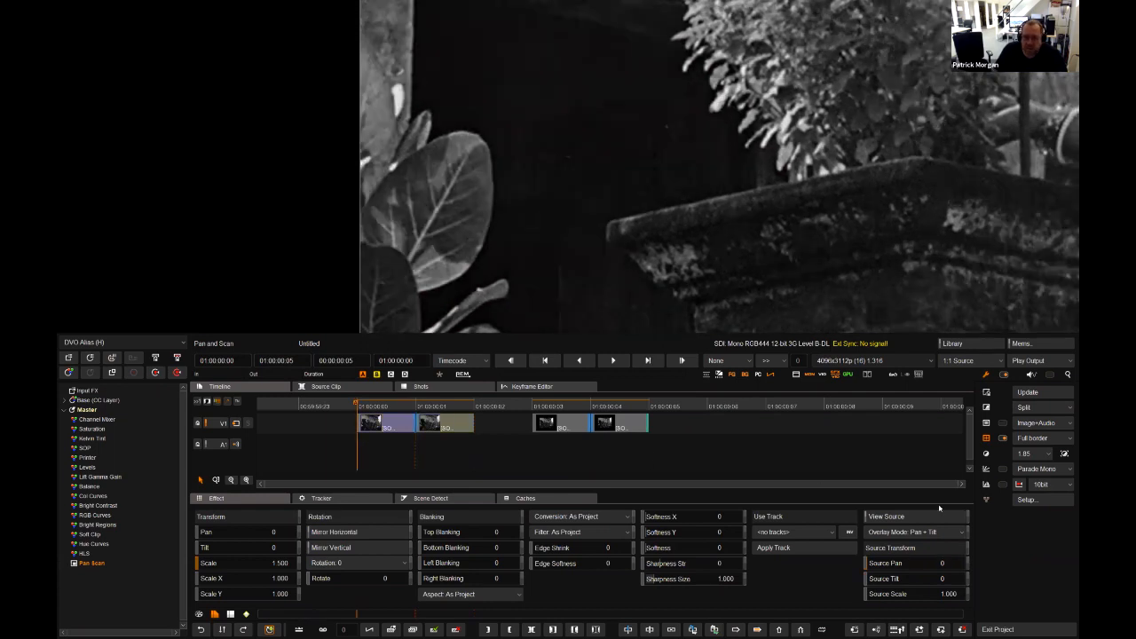
drag(891, 564, 889, 564)
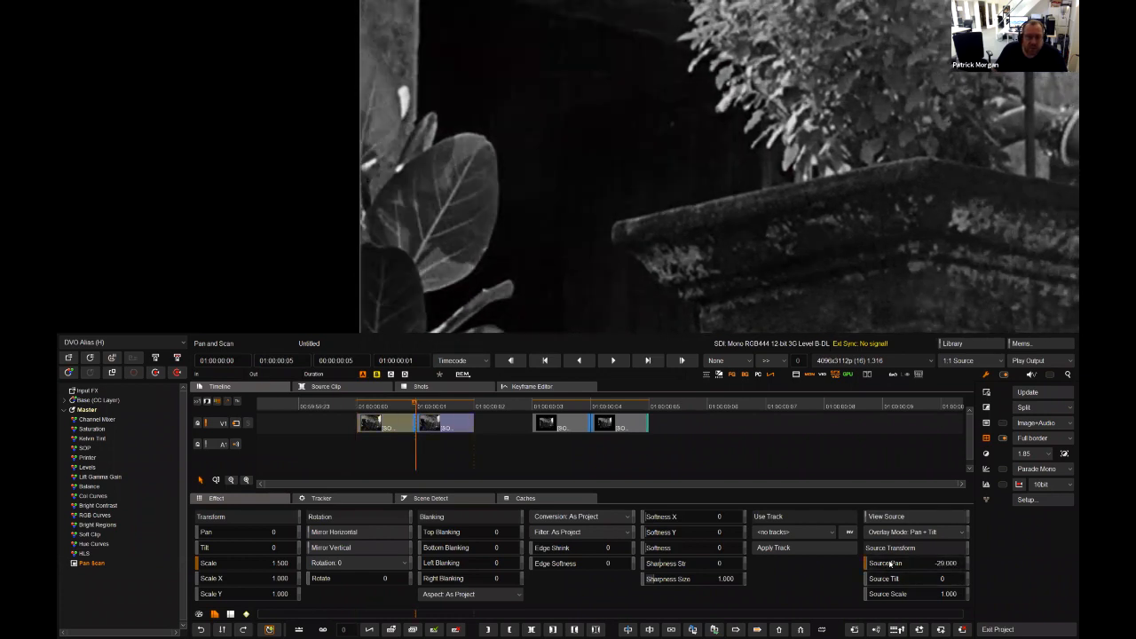
Compare the horizontal alignment of the first and second shots at the left picture edge.
key(Right)
key(Left)
key(Right)
key(Left)
key(Right)
key(Left)
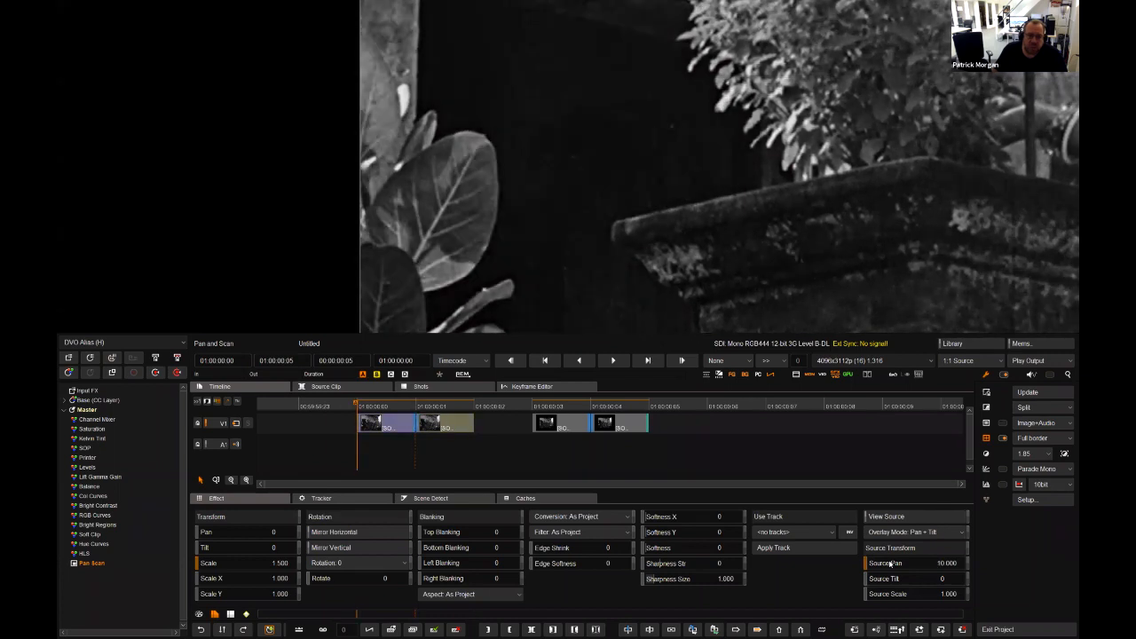
key(Right)
key(Left)
key(f)
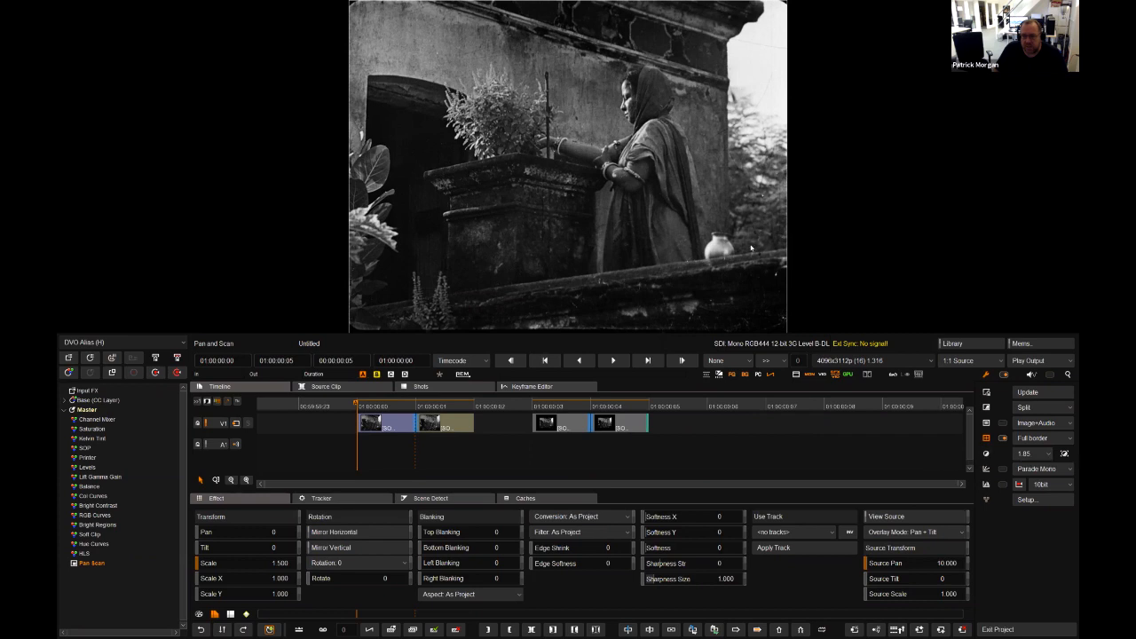
Show the 1.85 blanking overlay, set Source Tilt to 82 on the first shot and 88 on the second, and compare their alignment.
click(986, 454)
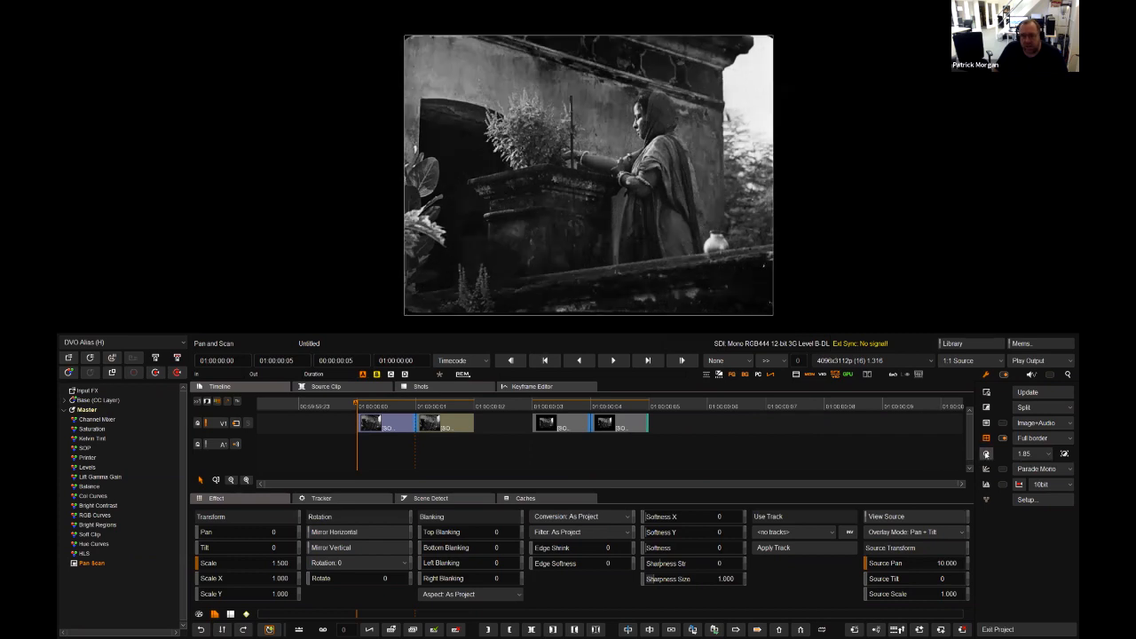
click(985, 454)
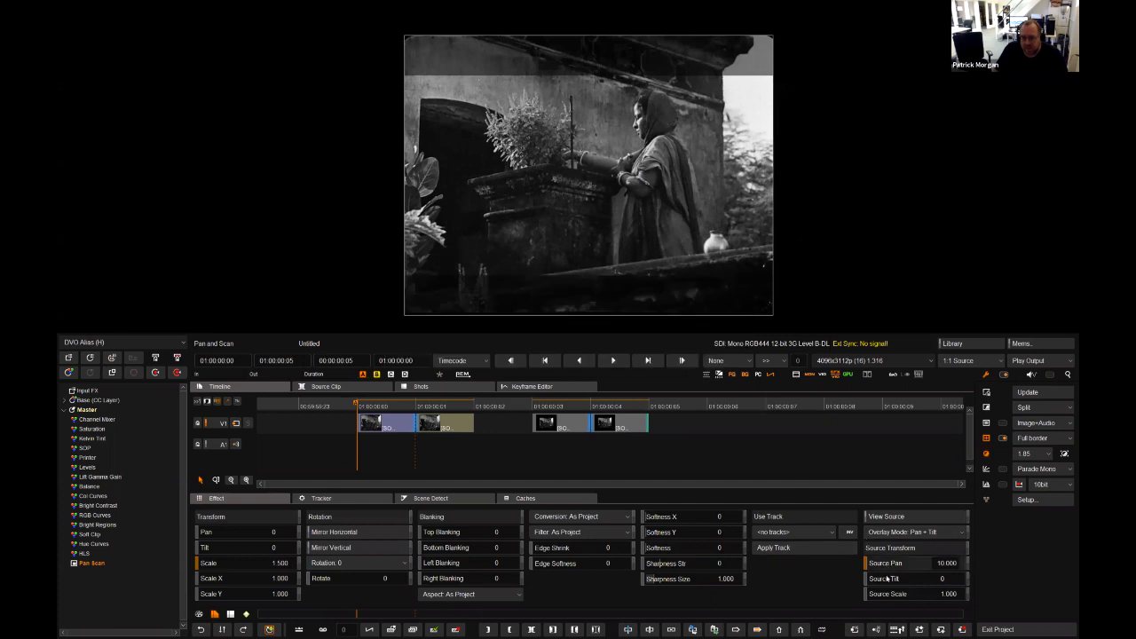
drag(884, 584, 919, 583)
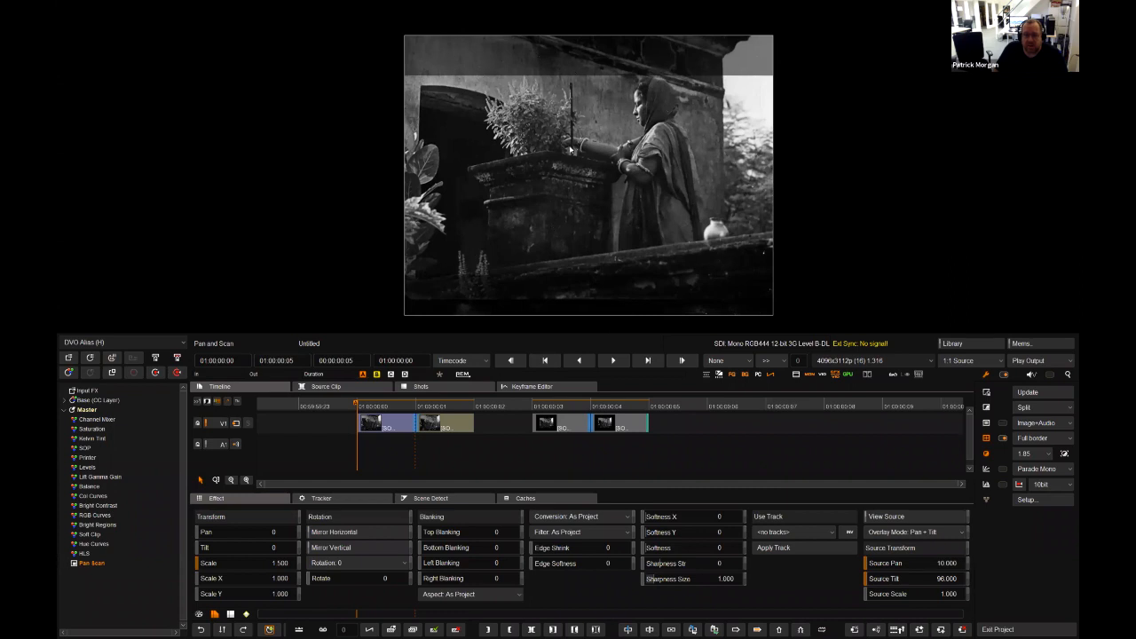
drag(907, 580, 902, 581)
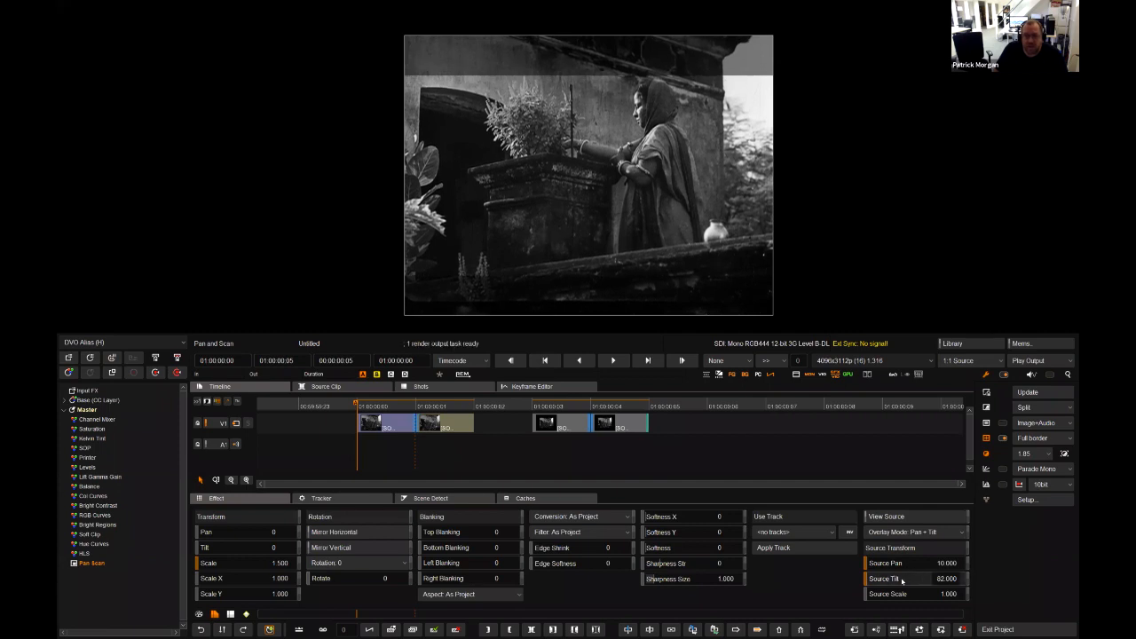
key(Right)
drag(902, 581, 938, 579)
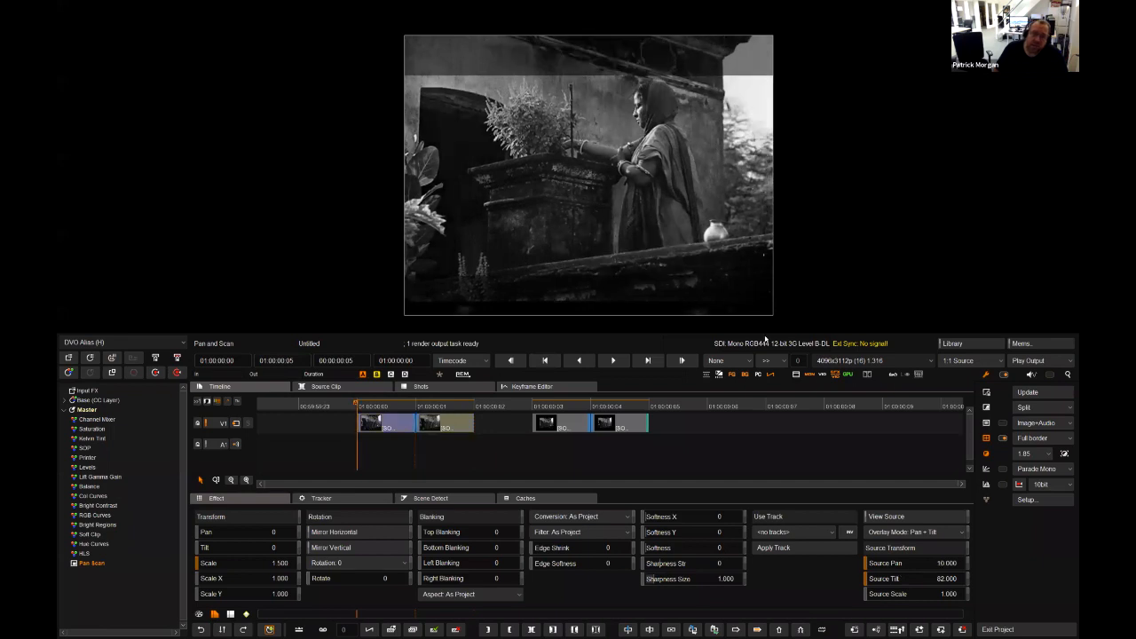
key(Left)
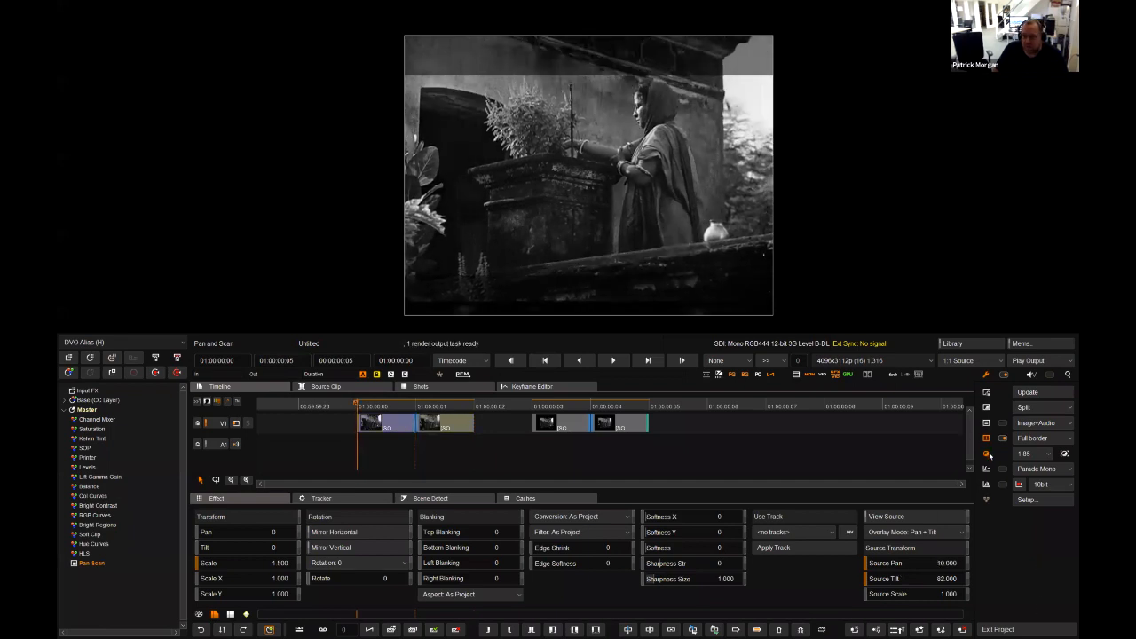
key(Right)
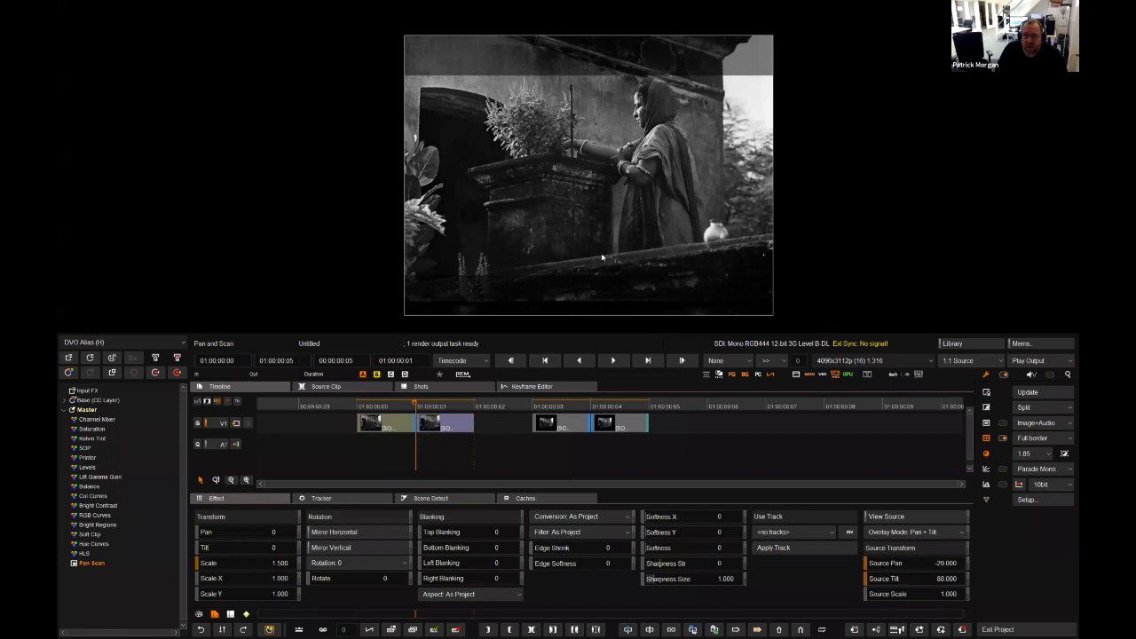
Set the Pan Scan Conversion to Auto Crop on both the first and second shots.
click(371, 405)
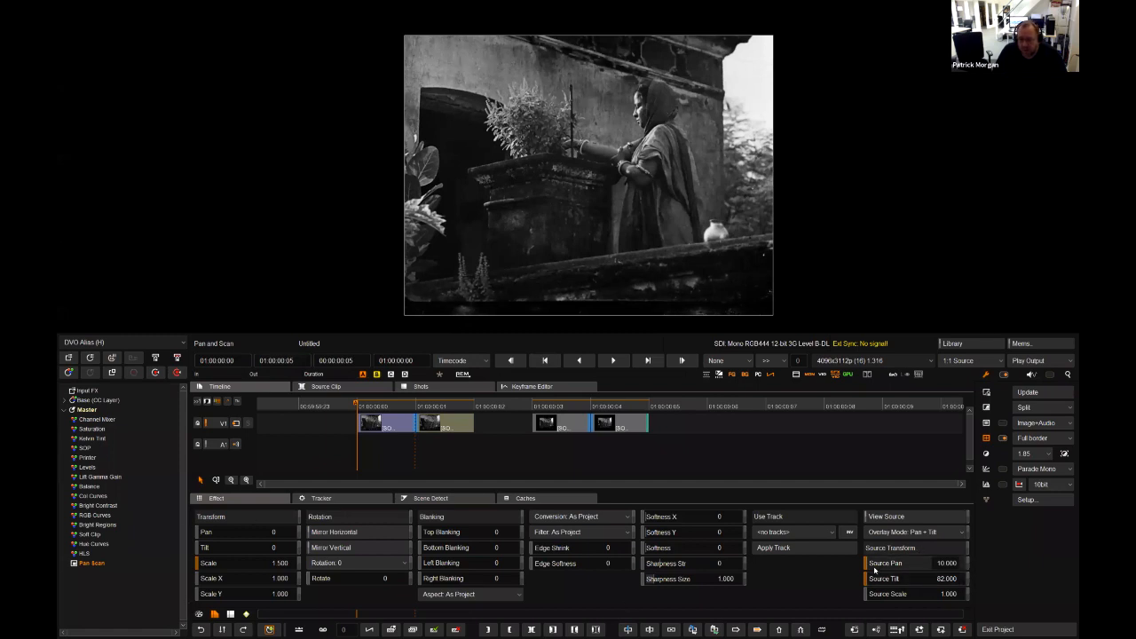
click(556, 518)
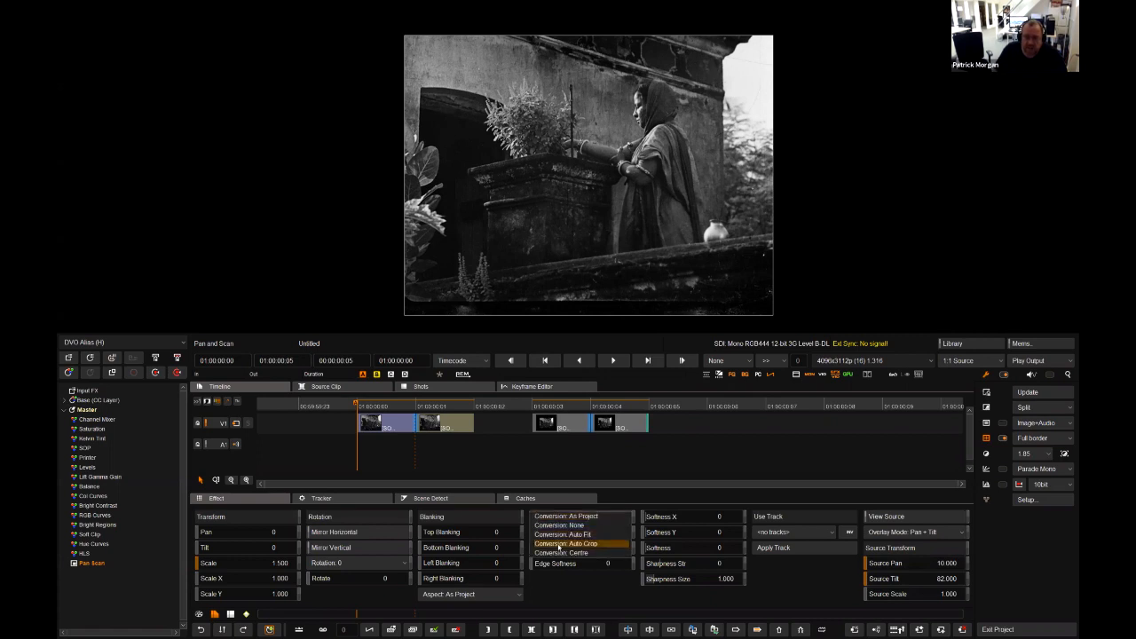
click(559, 543)
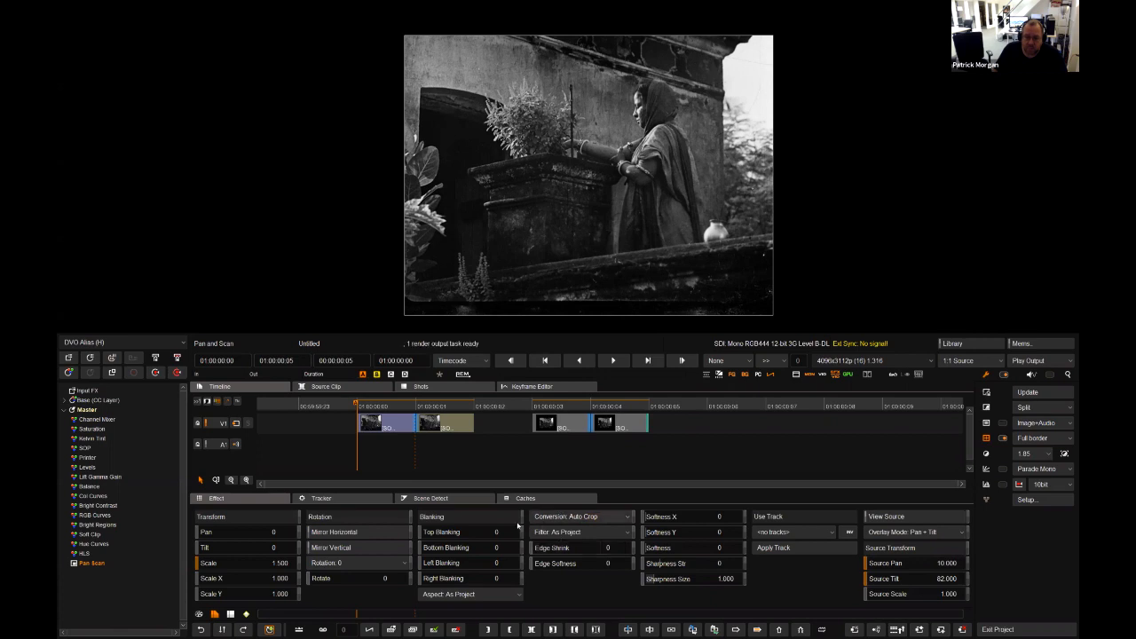
key(Right)
click(571, 517)
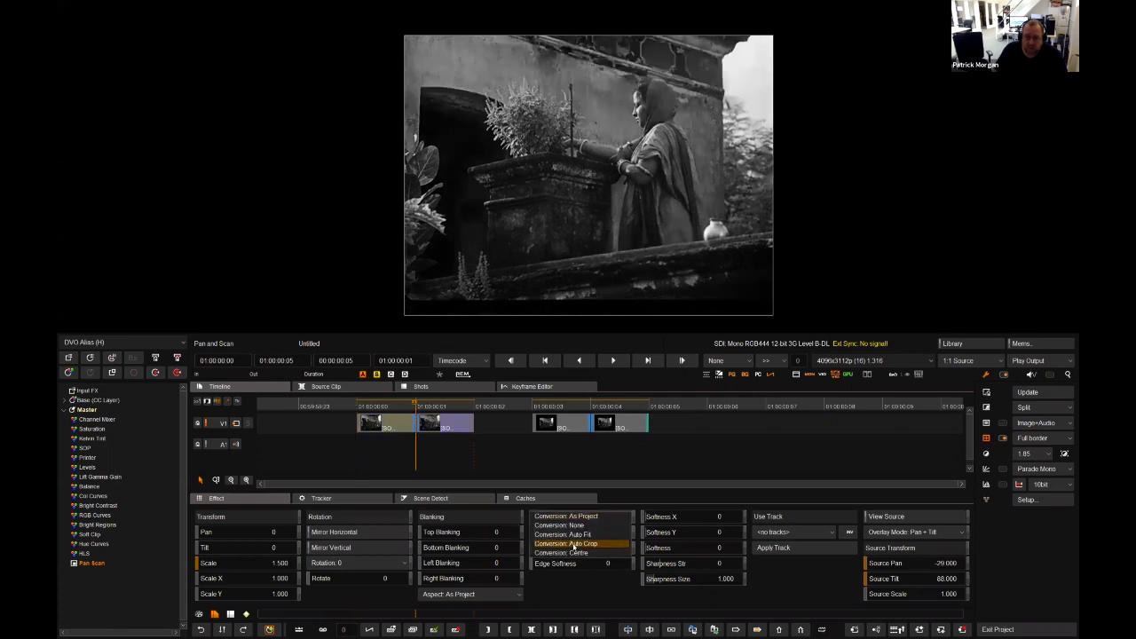
click(572, 545)
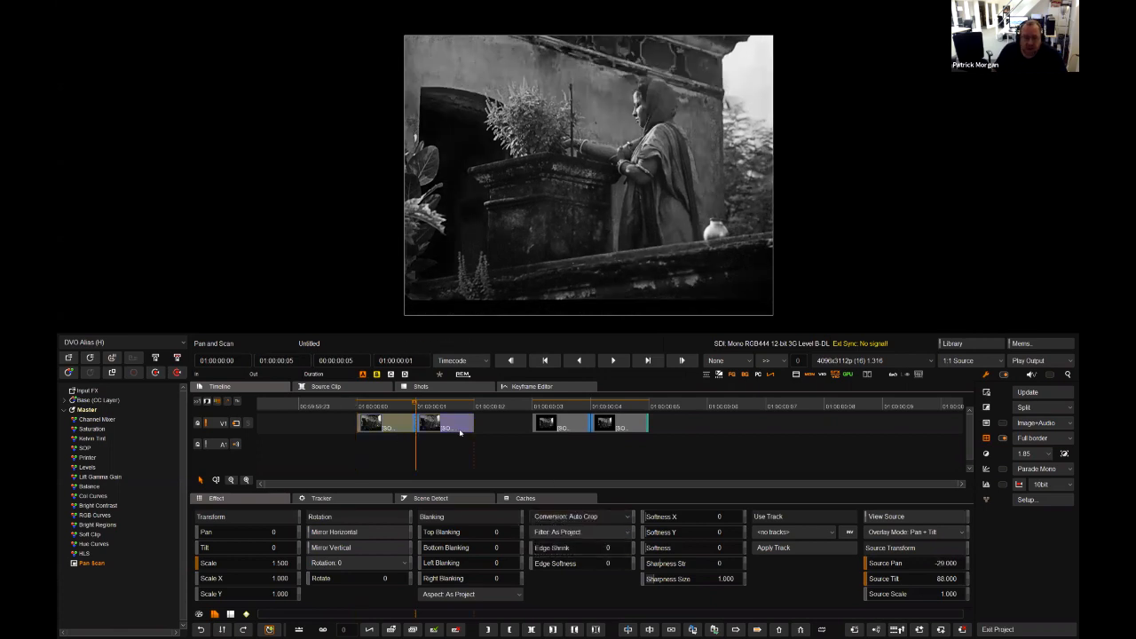
key(Left)
Switch the active output format to 1998x1080p 1.850 Fit and compare the alignment of the first and second shots up close.
click(836, 360)
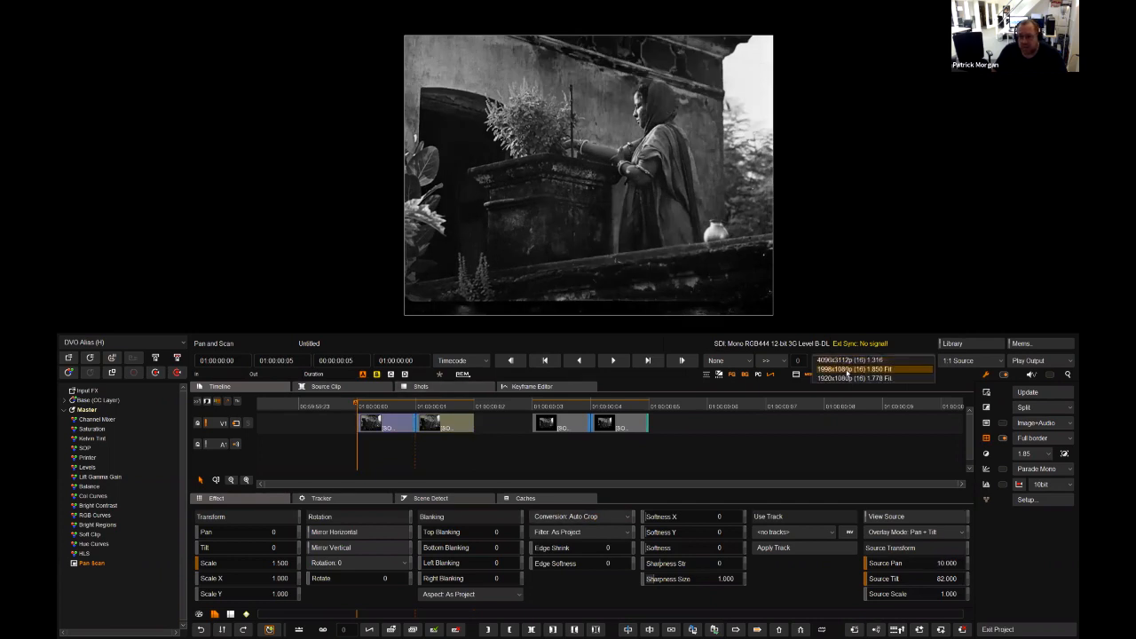
click(848, 370)
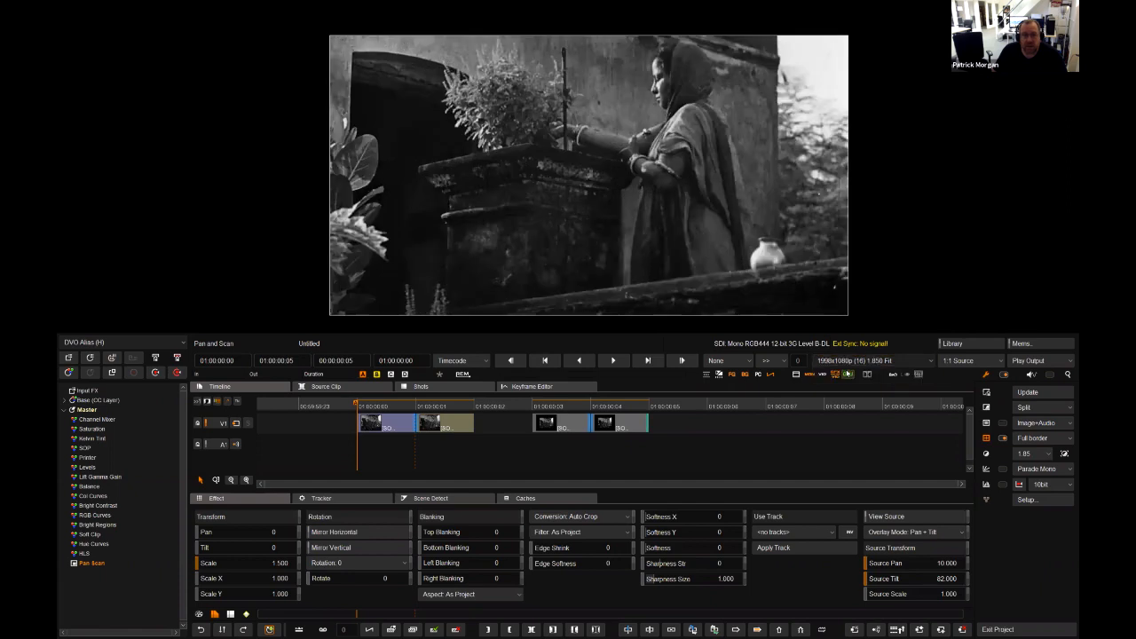
scroll(332, 154, up, 3)
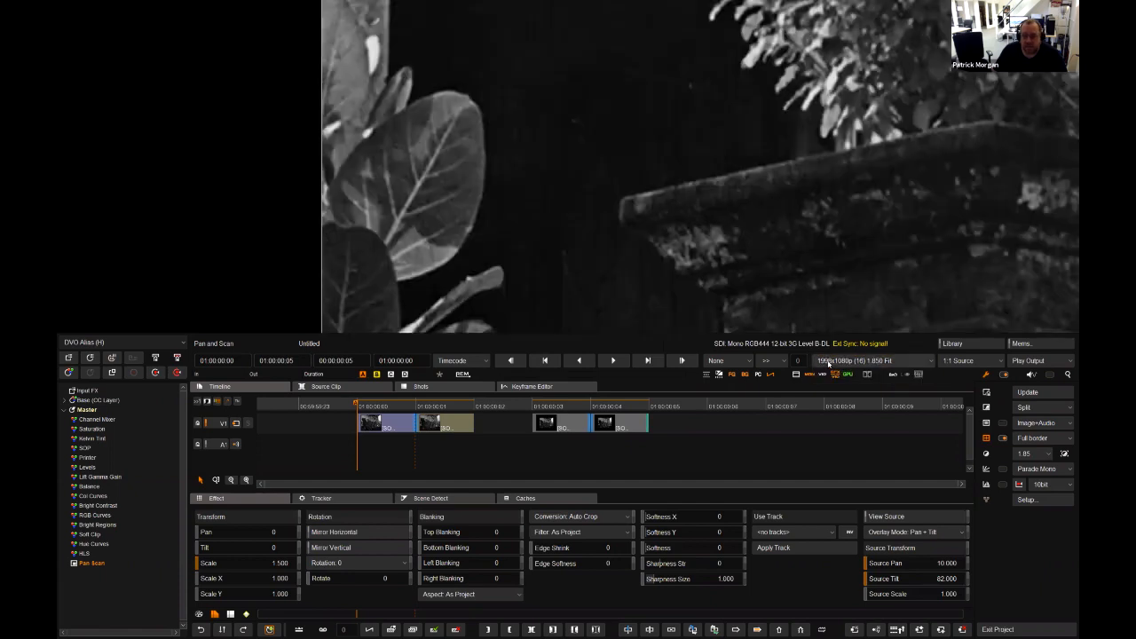
key(Home)
key(Right)
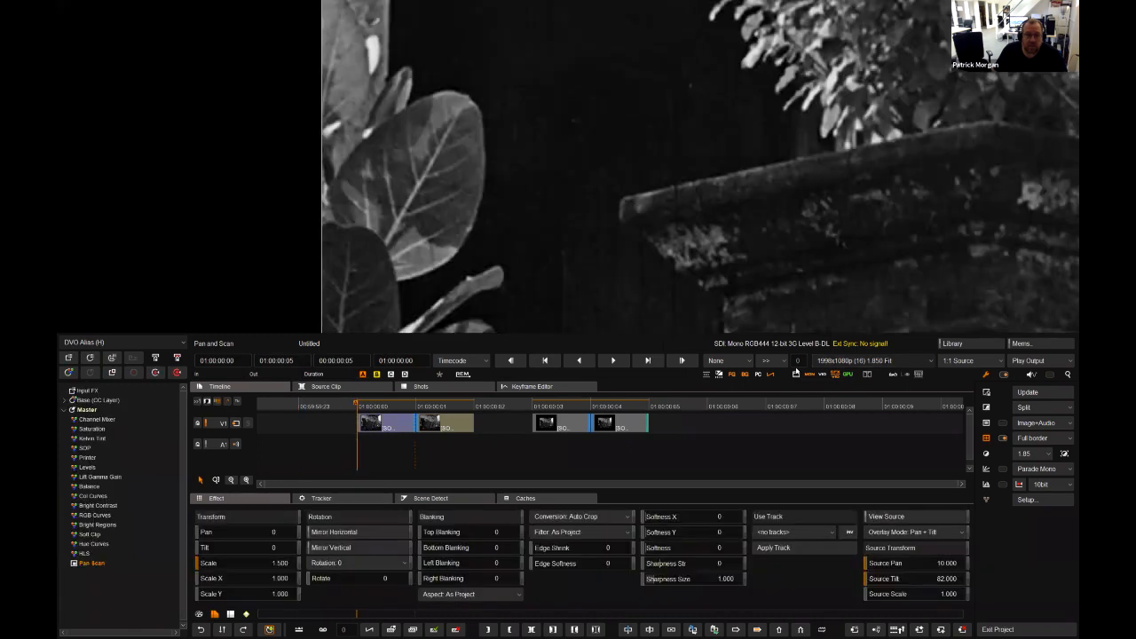
key(Right)
key(Left)
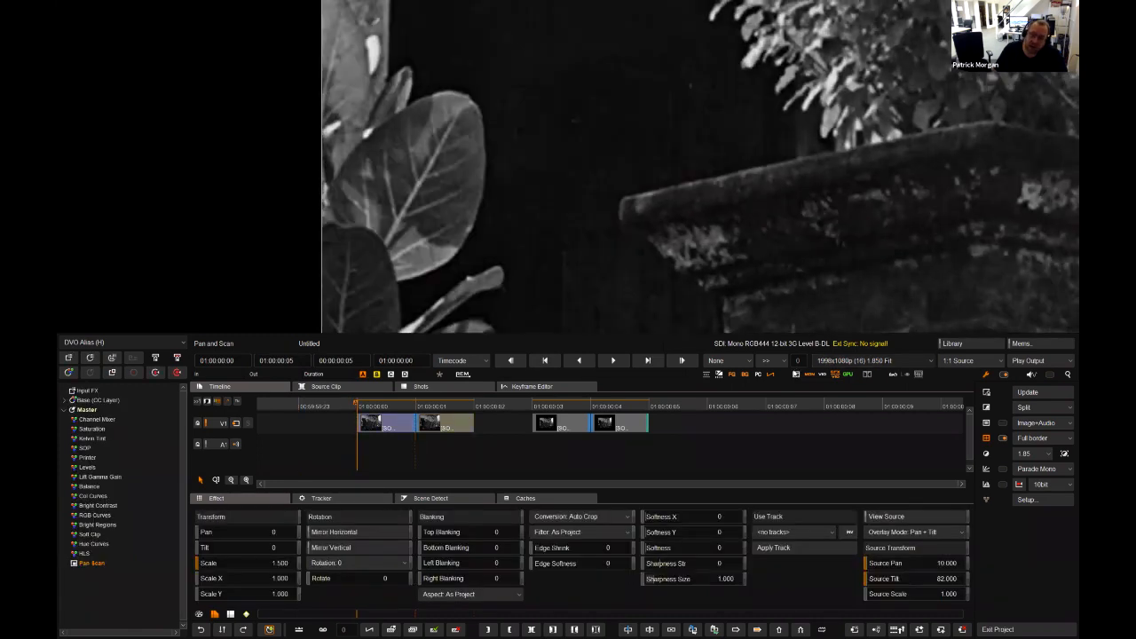
Switch the output format to 1920x1080p 1.778 Fit and compare the two shots in that framing.
click(843, 361)
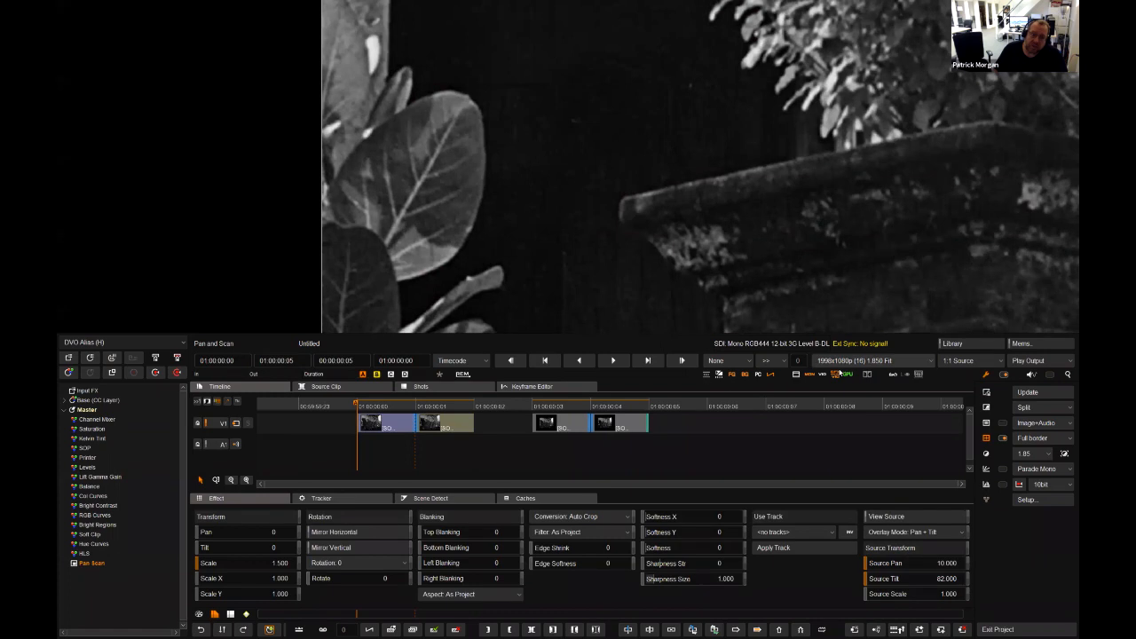
click(875, 369)
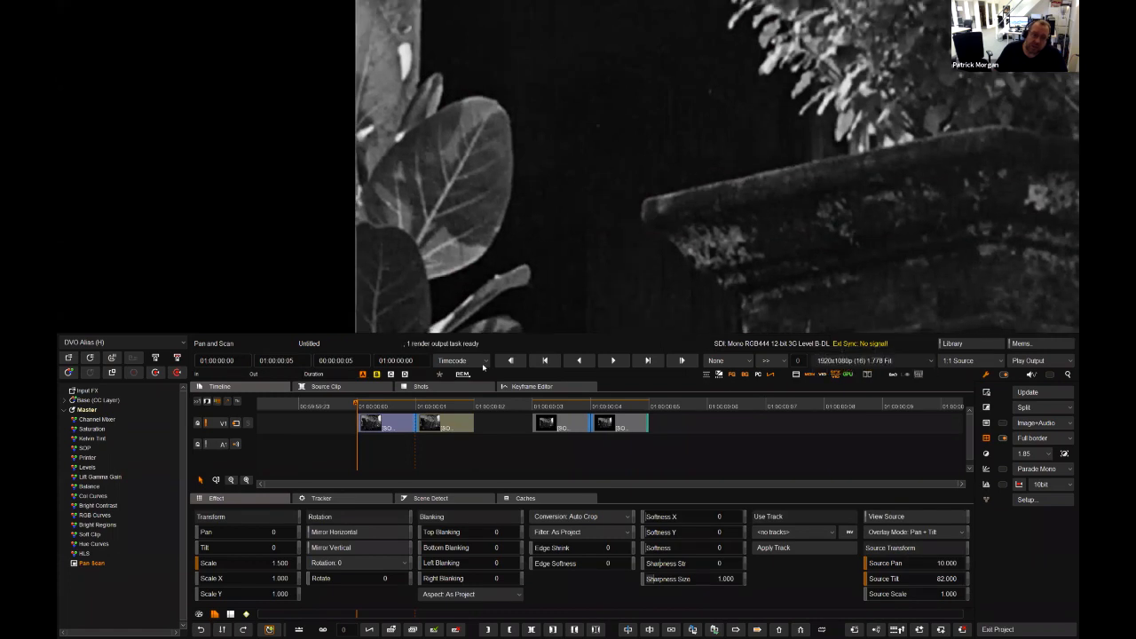
key(Right)
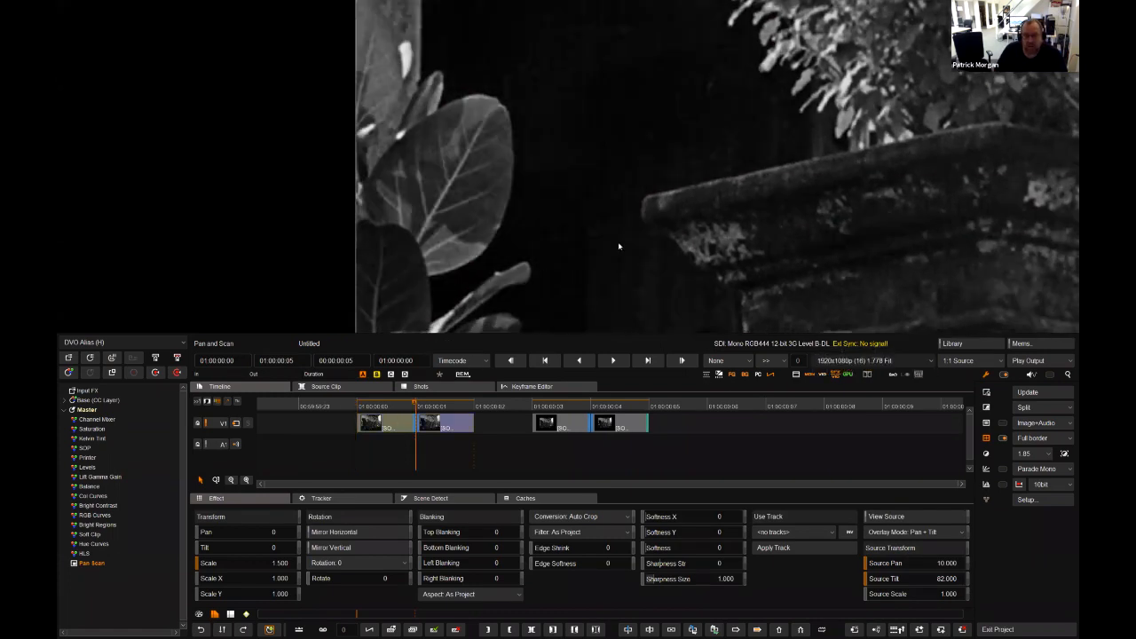
key(Left)
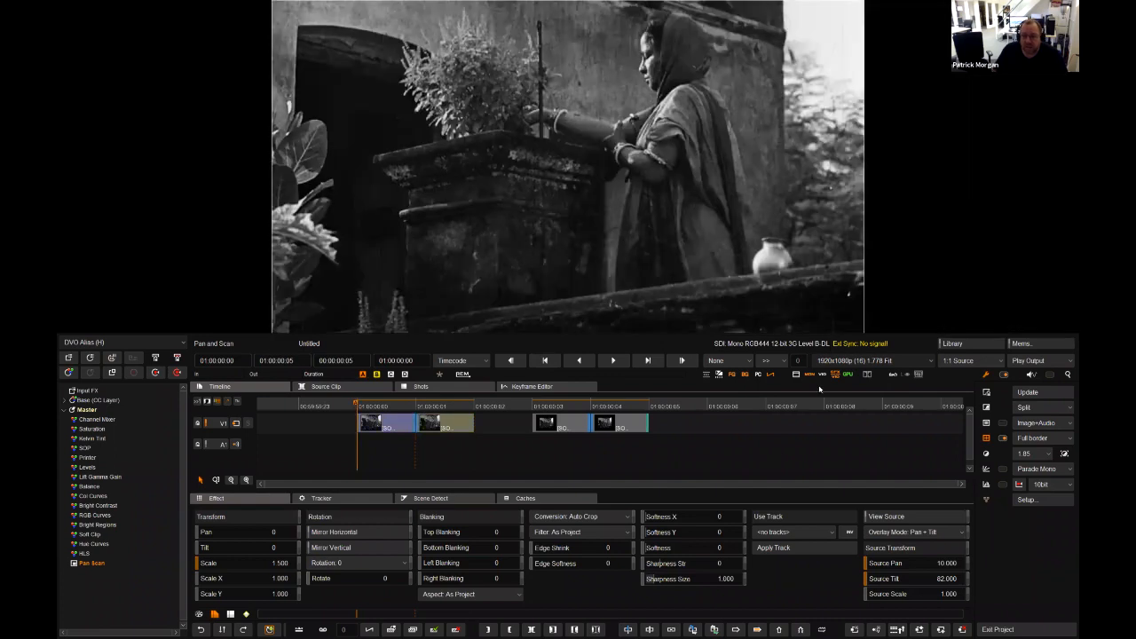
Compare the first shot's framing in the 4096x3112p and 1920x1080p 1.778 Fit outputs, and return to 1998x1080p 1.850 Fit.
click(827, 362)
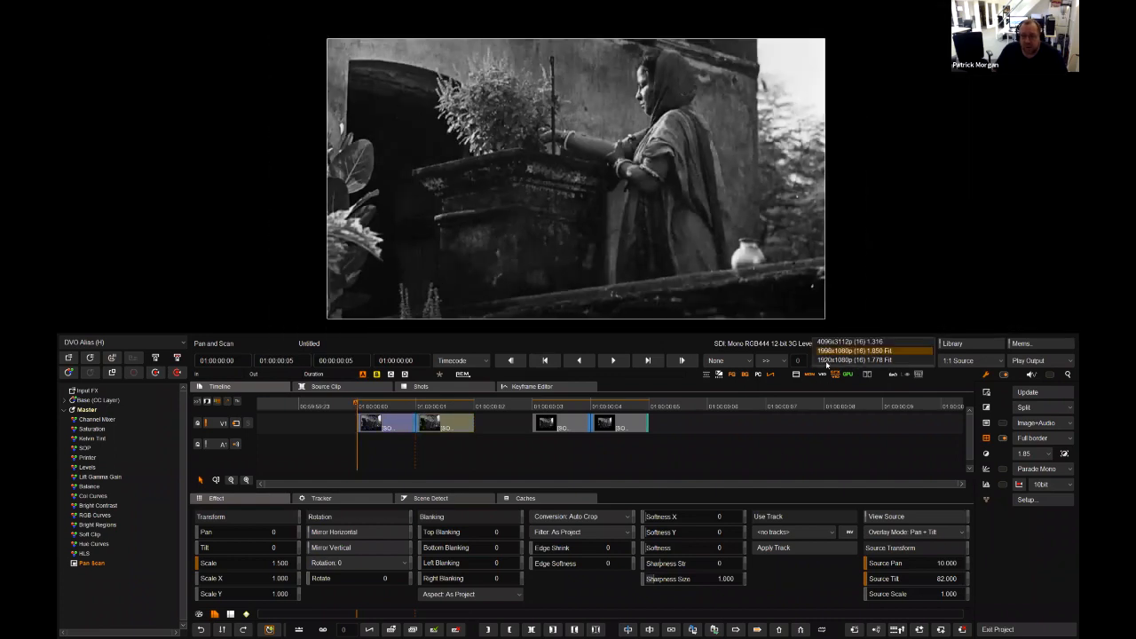
click(848, 340)
click(825, 361)
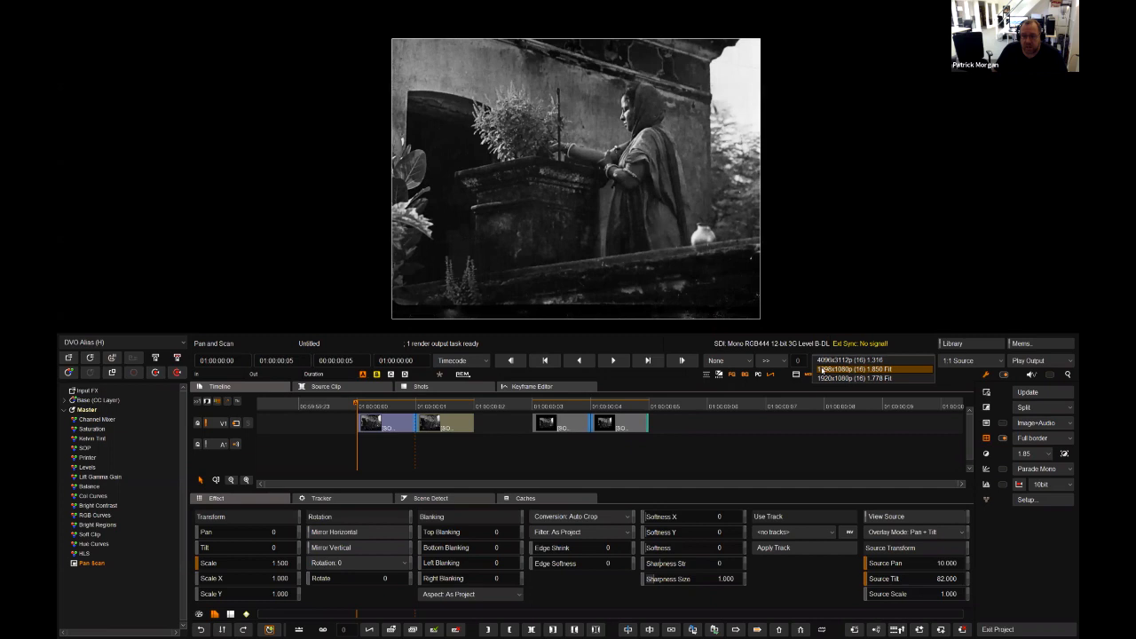
click(838, 378)
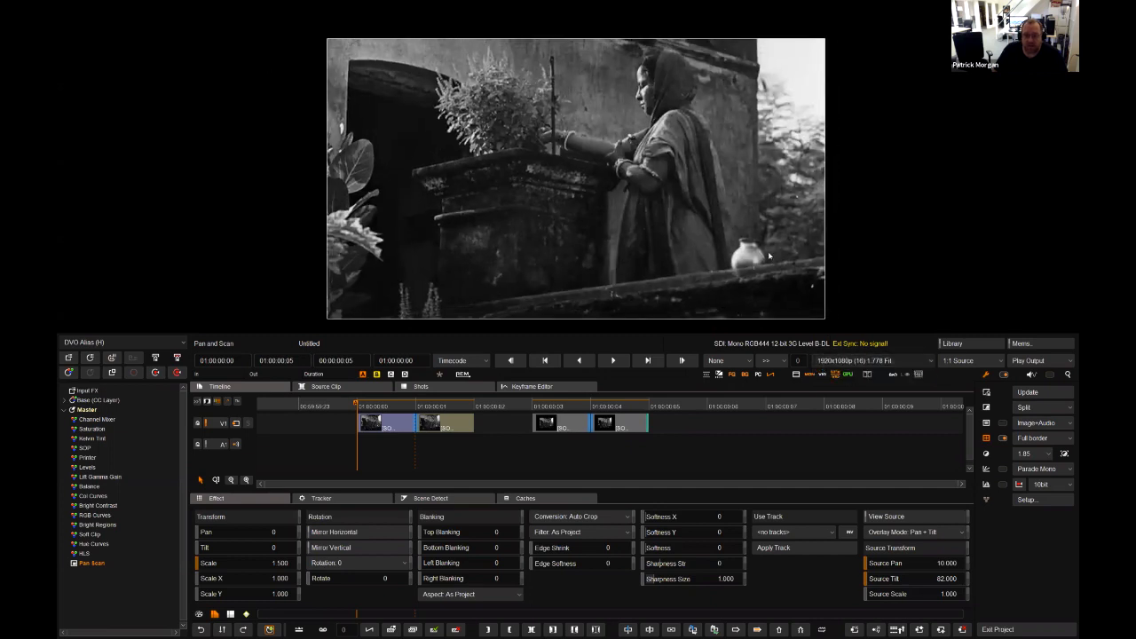
click(818, 358)
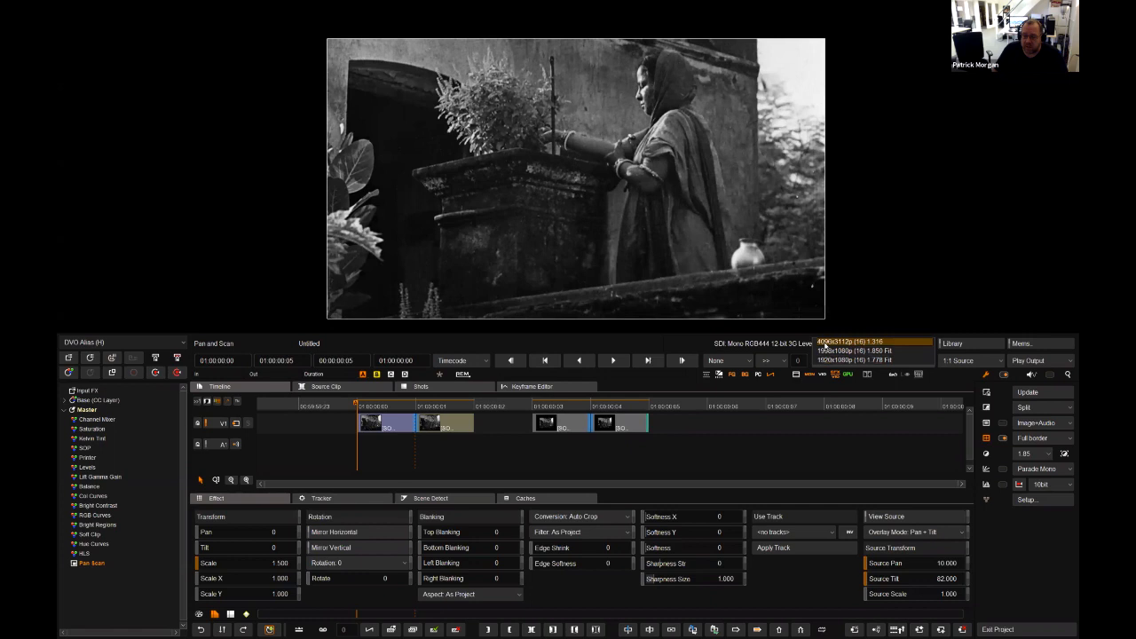
click(825, 352)
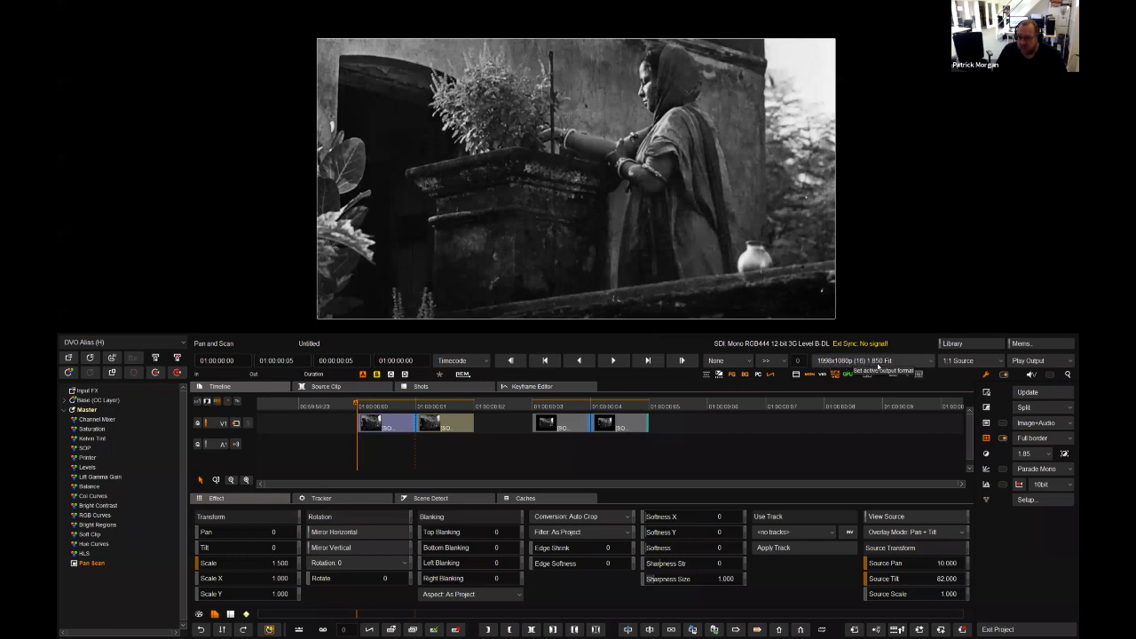
click(833, 361)
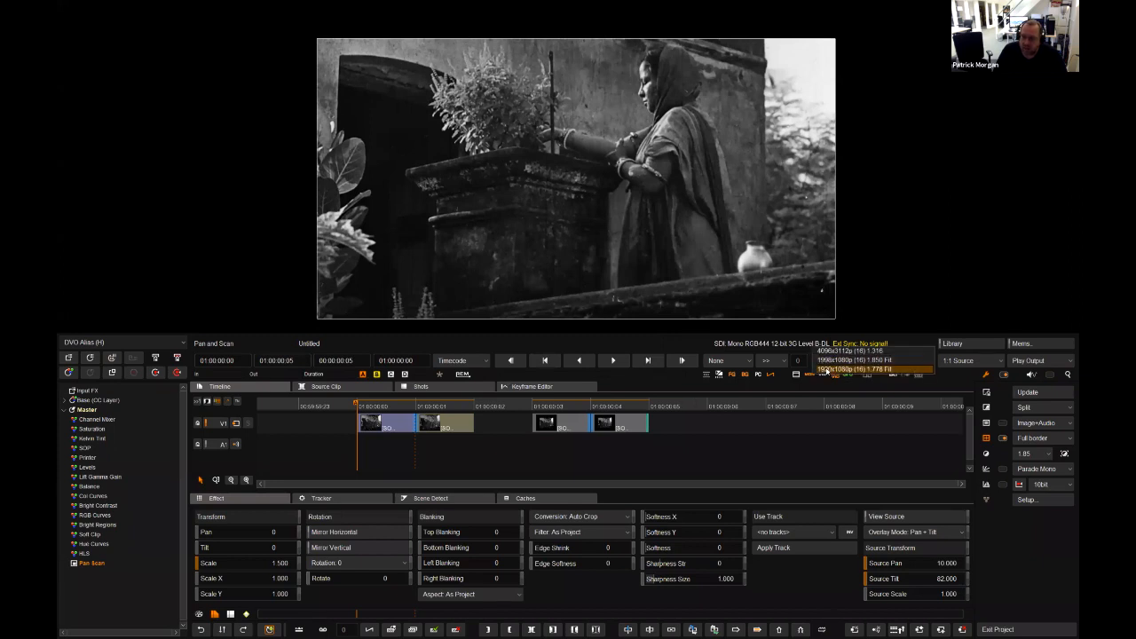
click(890, 284)
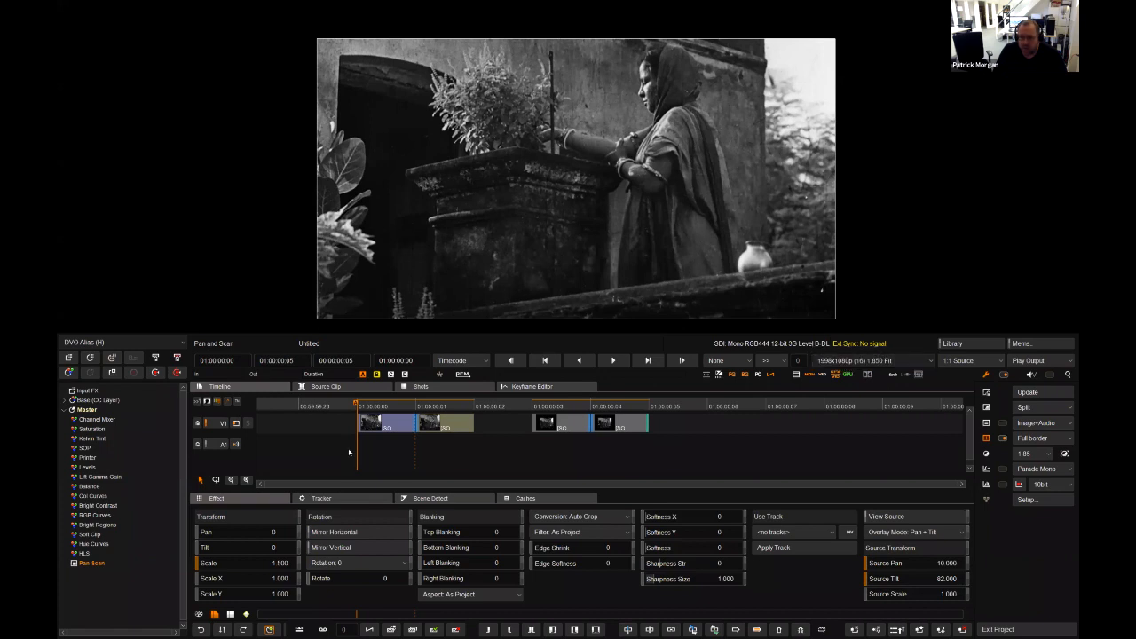
Select the first two shots together and set their Pan Scan blanking Aspect to 16:9.
drag(312, 414, 496, 471)
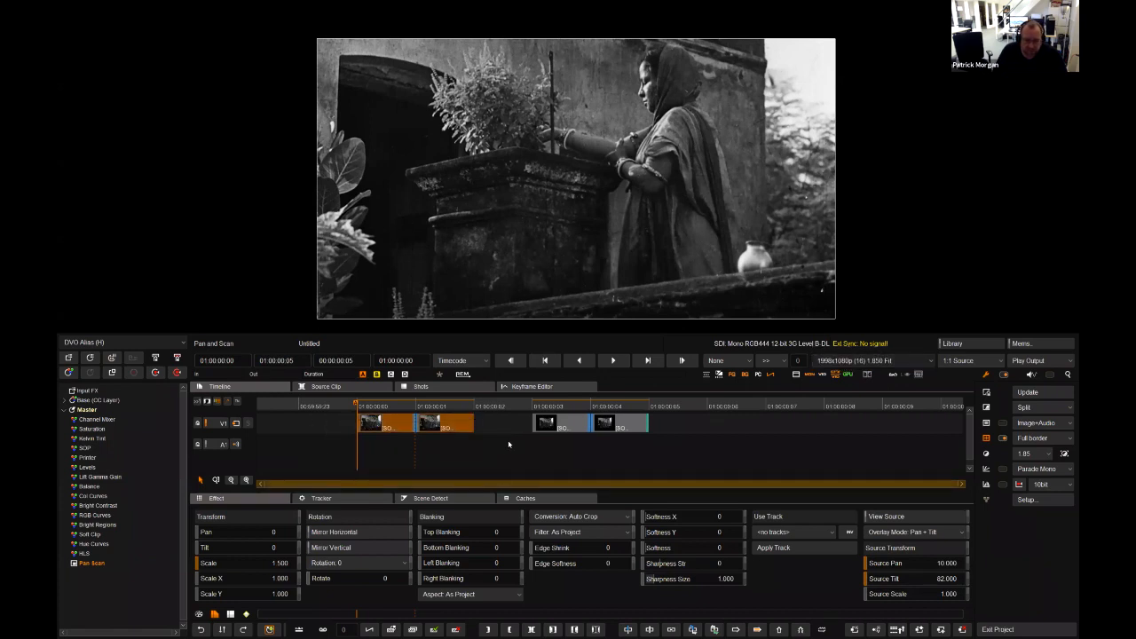
click(450, 593)
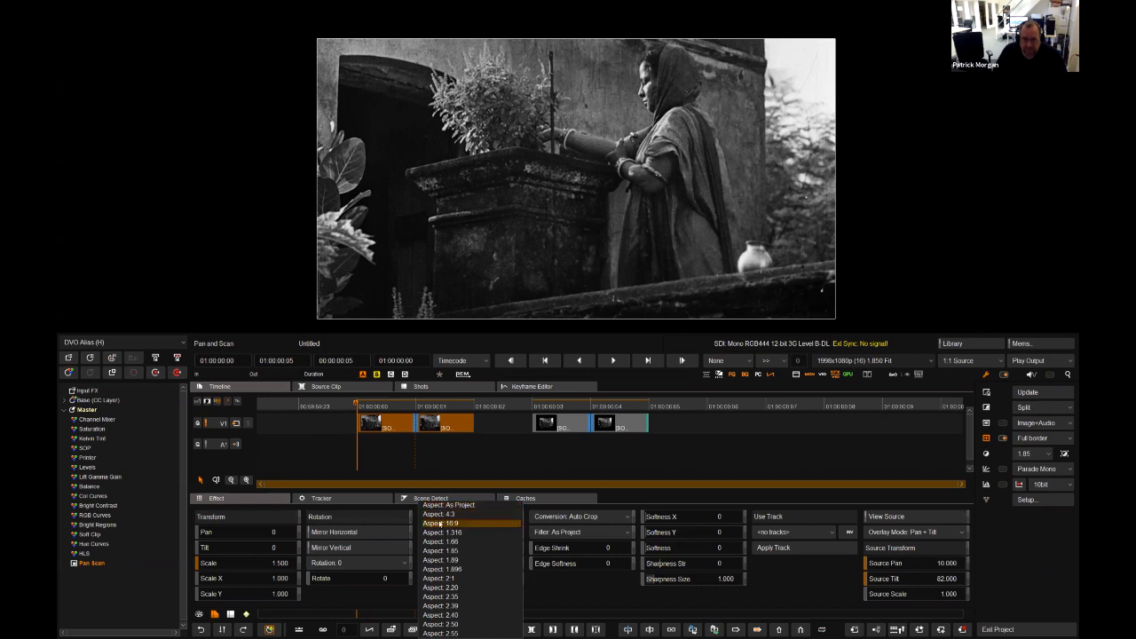
click(439, 523)
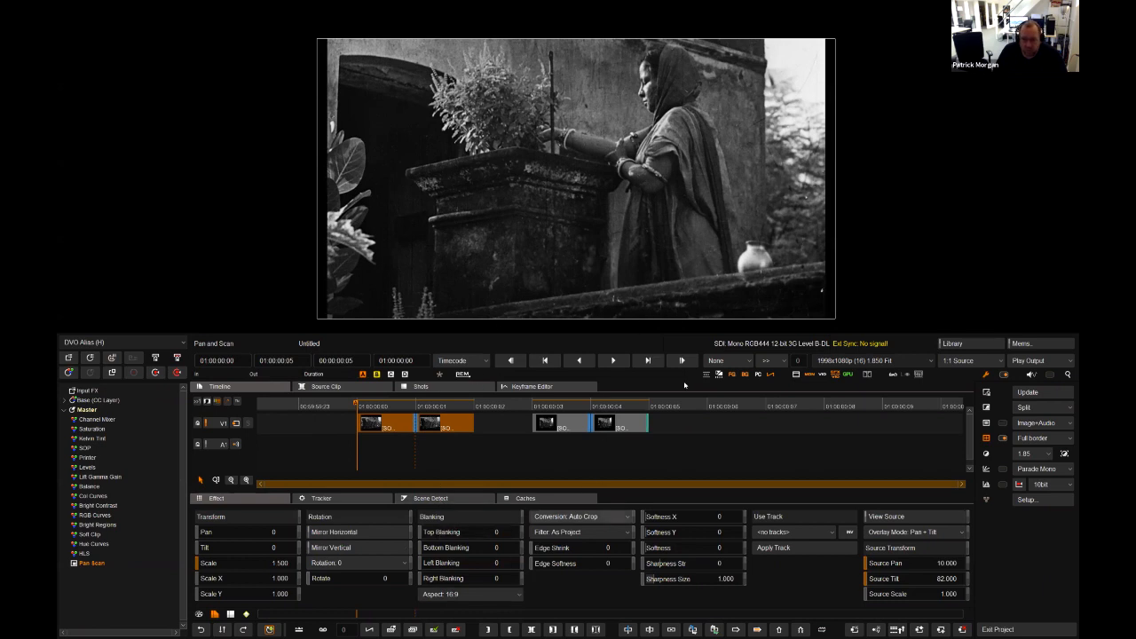
click(831, 362)
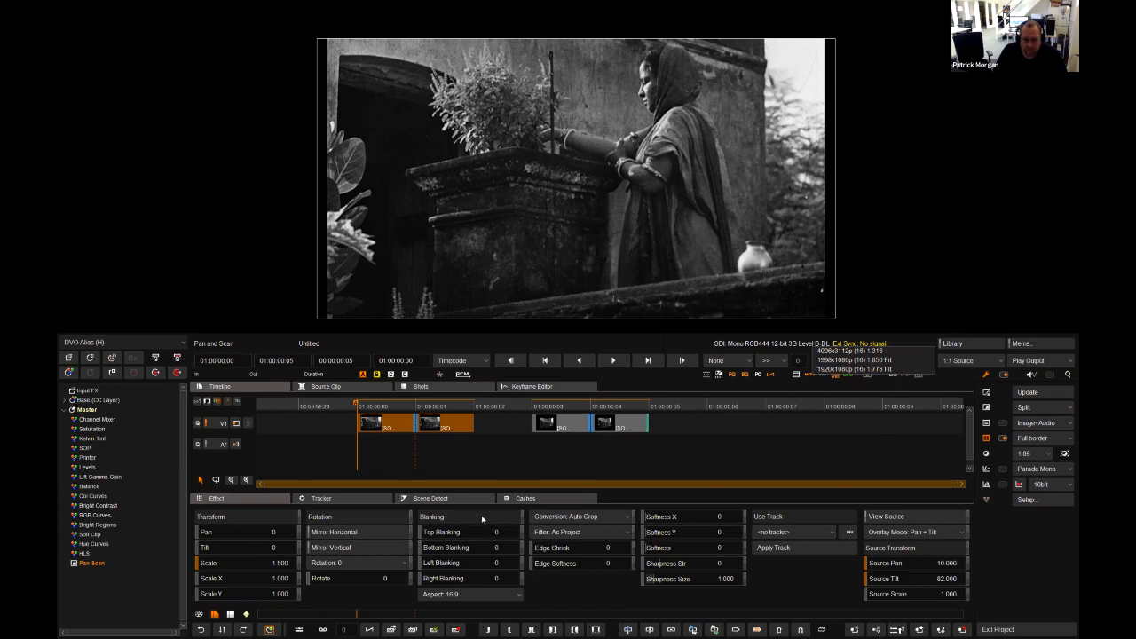
Set the blanking Aspect of both selected shots to 1.85 and view it in the 1920x1080p 1.778 Fit output.
click(453, 595)
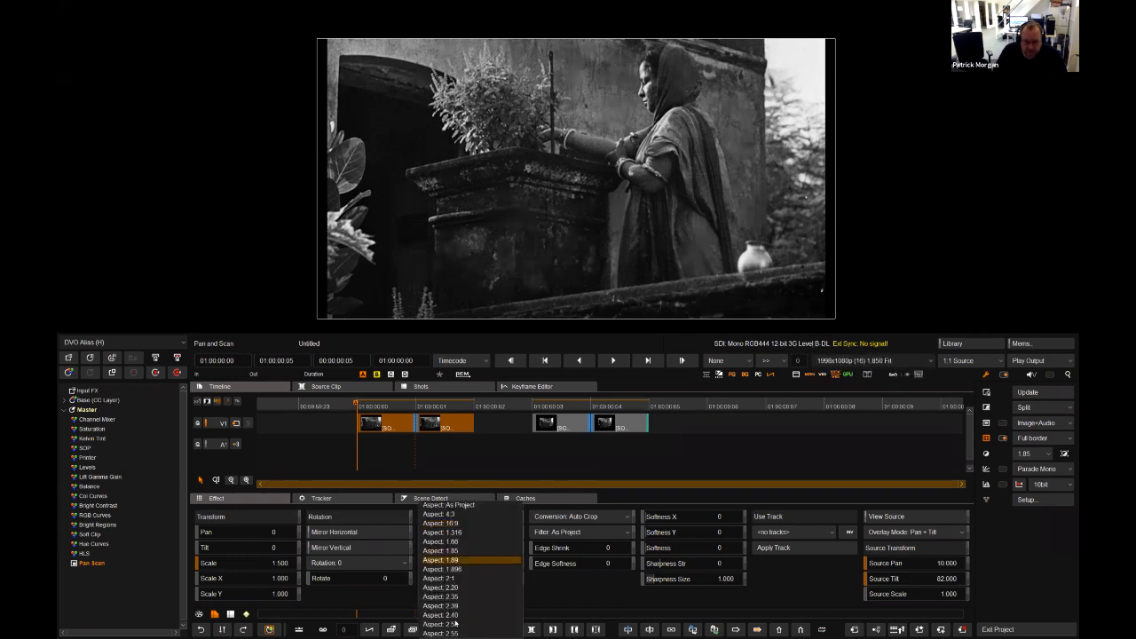
click(453, 551)
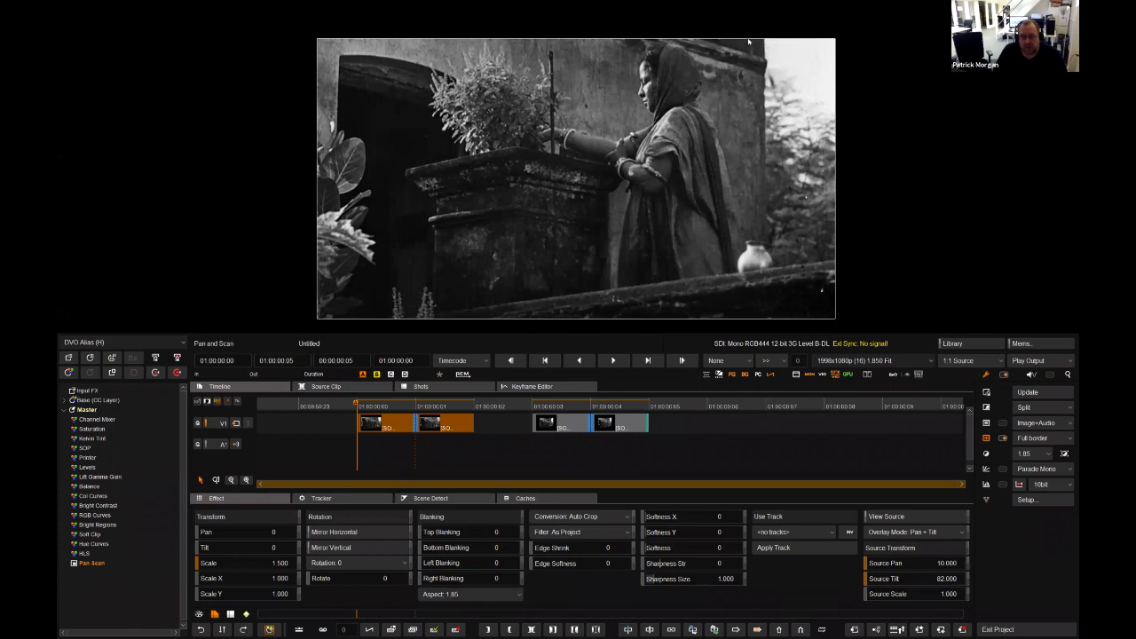
click(852, 360)
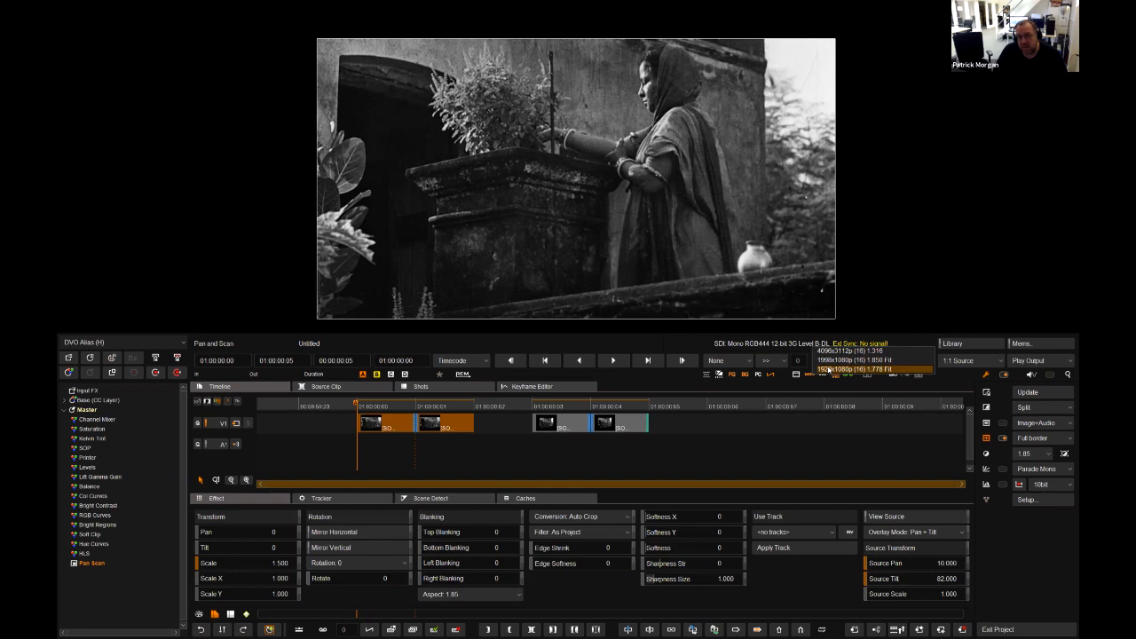
click(852, 369)
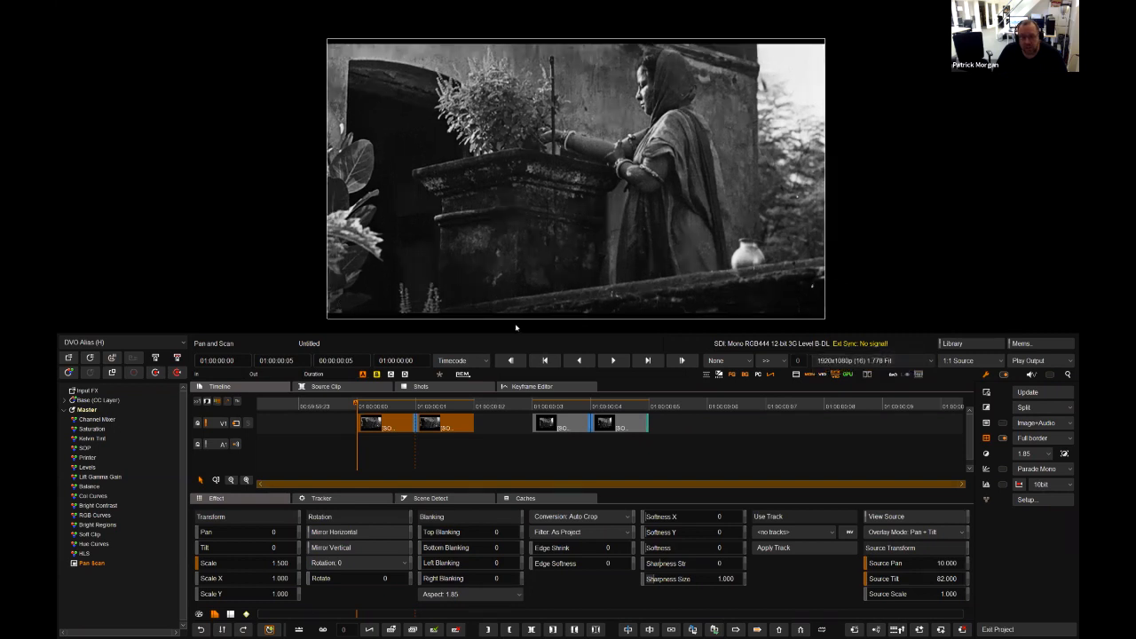
Switch the output format to 4096x3112p 1.316 to check the 1.85 blanking on the full scan frame.
click(834, 361)
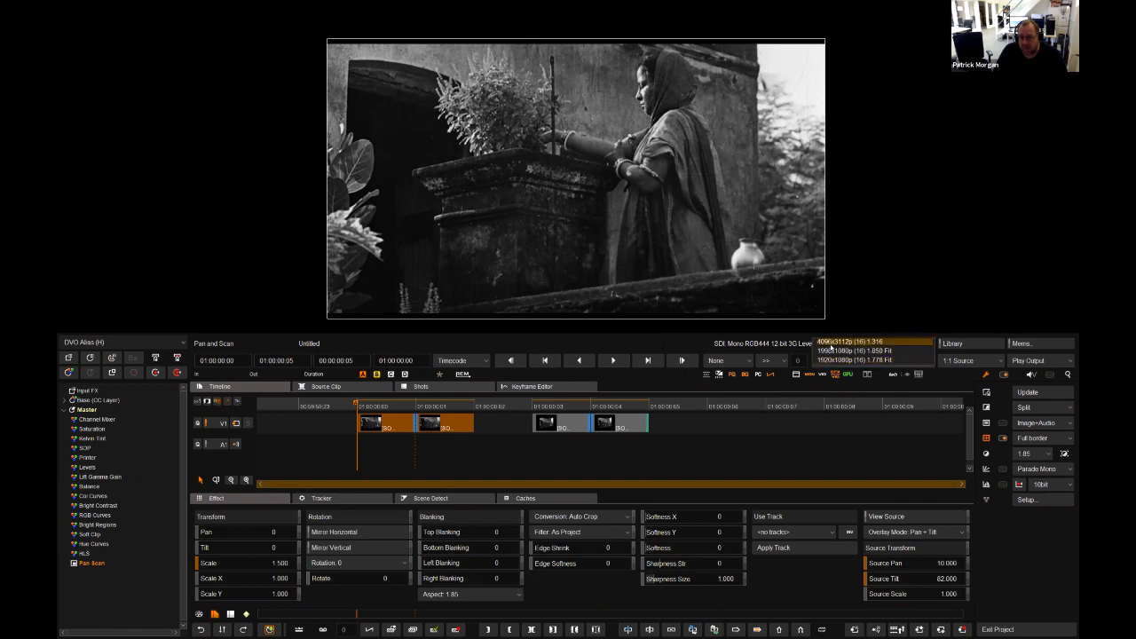
click(831, 342)
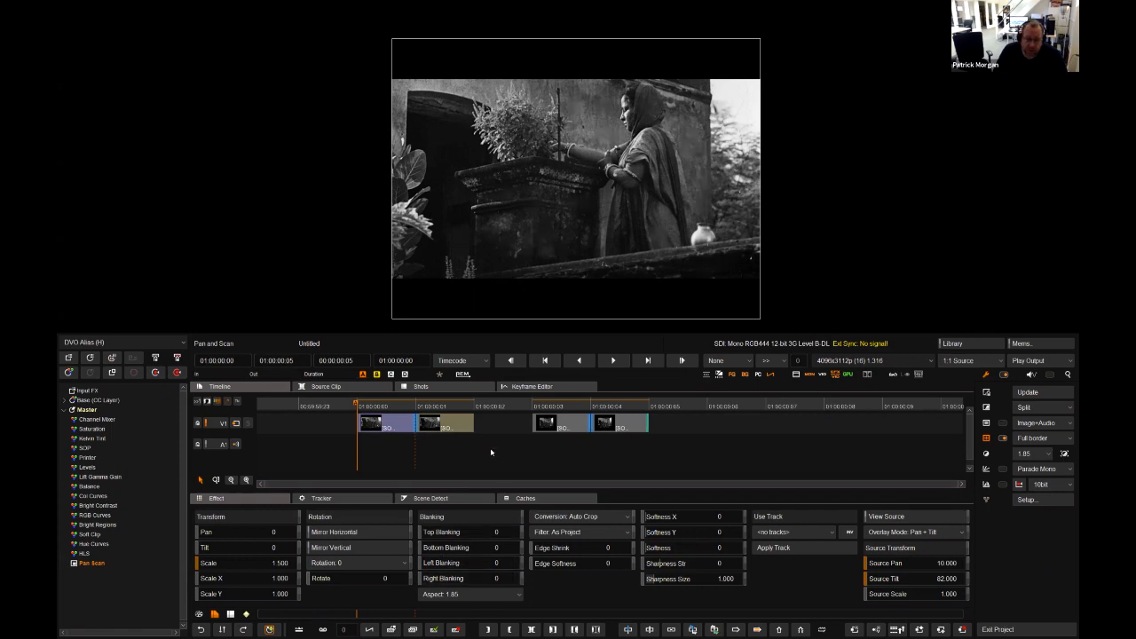
mouse_move(393, 408)
mouse_down()
mouse_move(434, 407)
mouse_move(378, 404)
mouse_up()
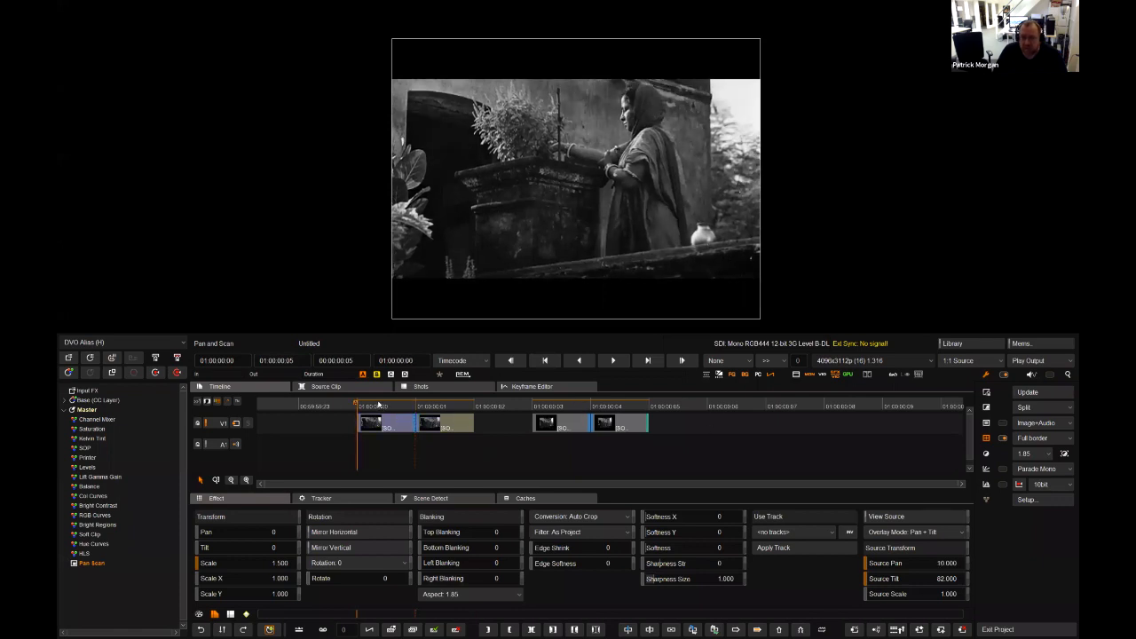
Preview the blanked shot in the 1998x1080p 1.850 Fit output, and set the output format to 1920x1080p 1.778 Fit.
click(821, 367)
click(839, 374)
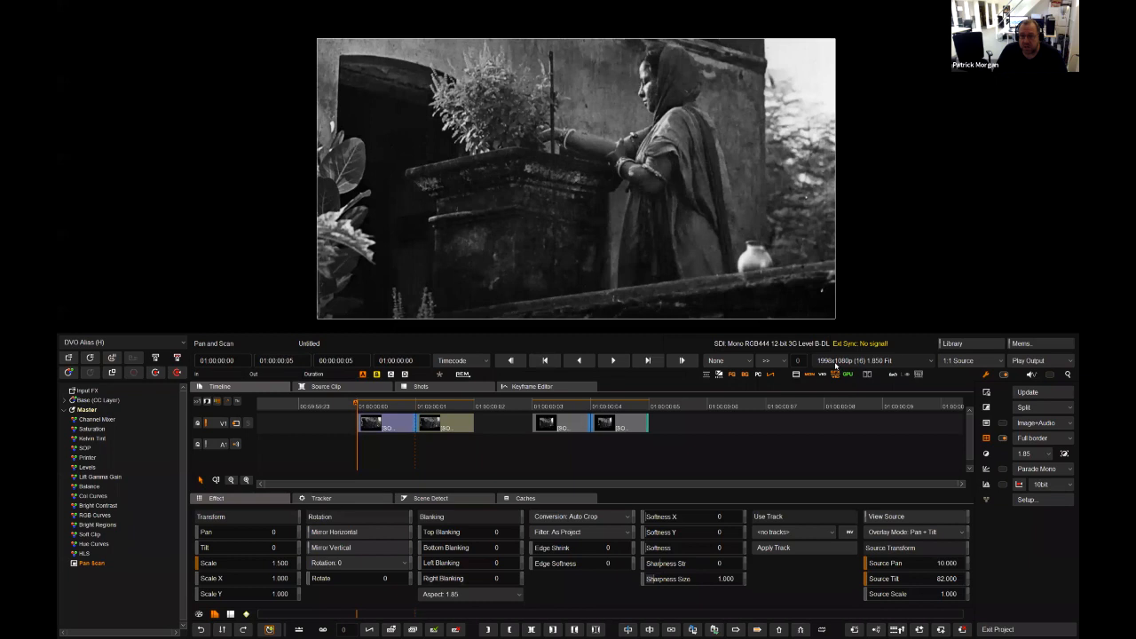
click(835, 364)
click(832, 371)
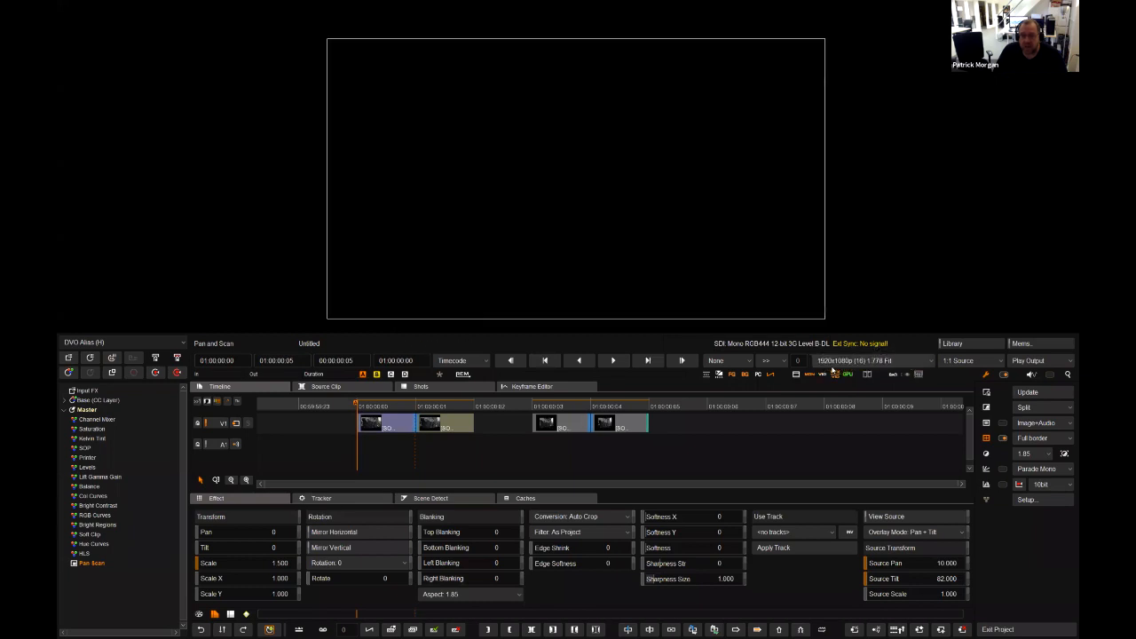
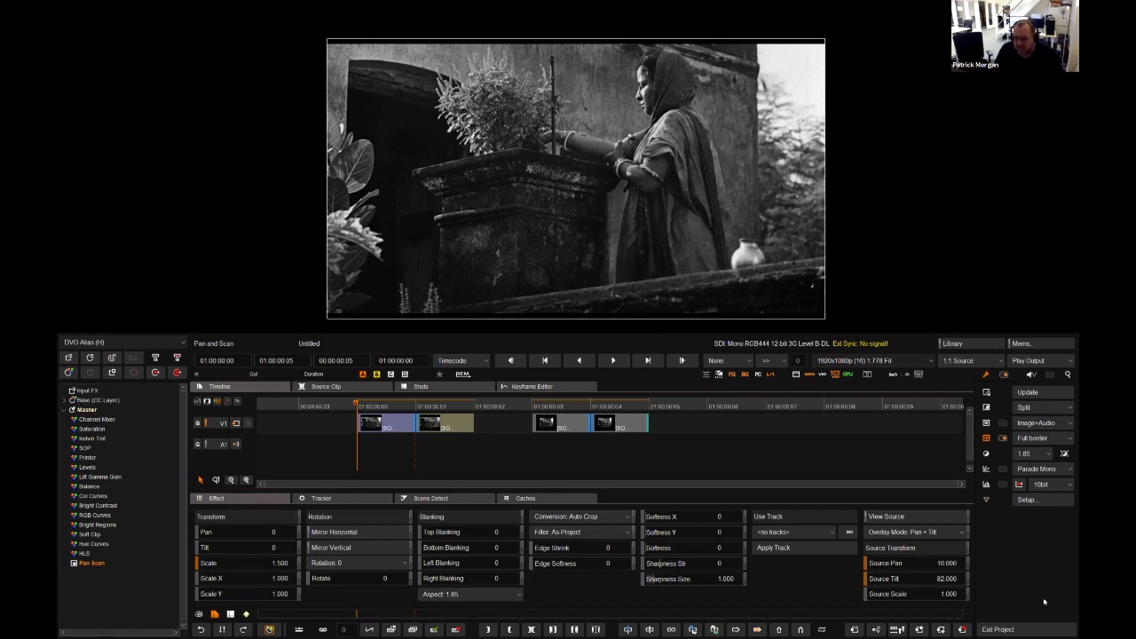
Exit the current project and open the Kadjar UHD and HD project, showing its opening snowy forest-road shot.
click(997, 629)
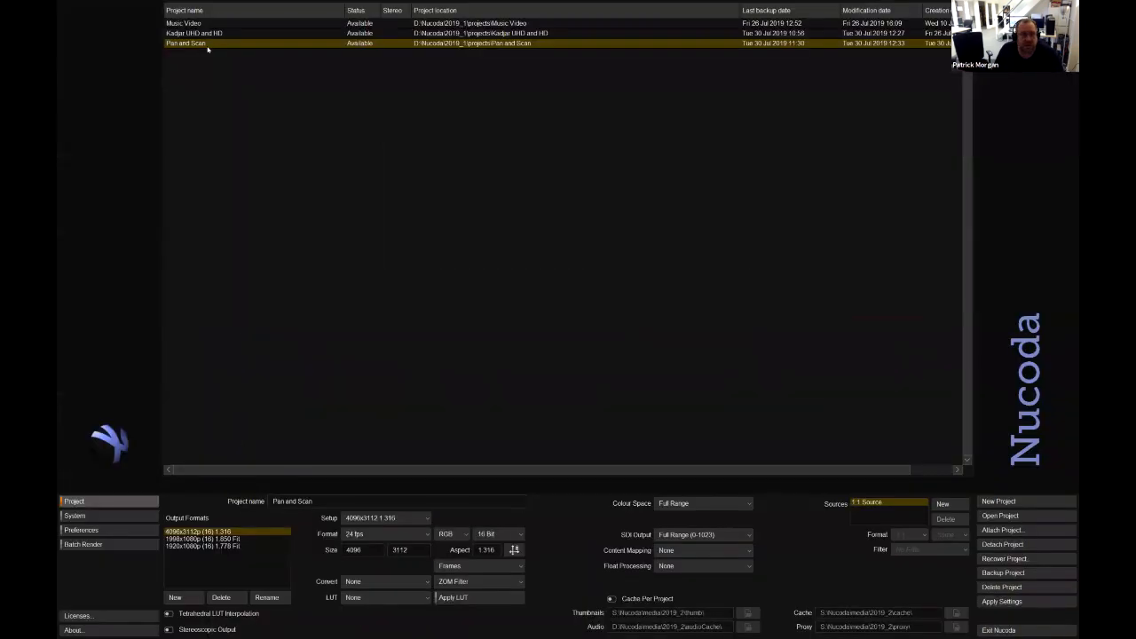
double_click(200, 33)
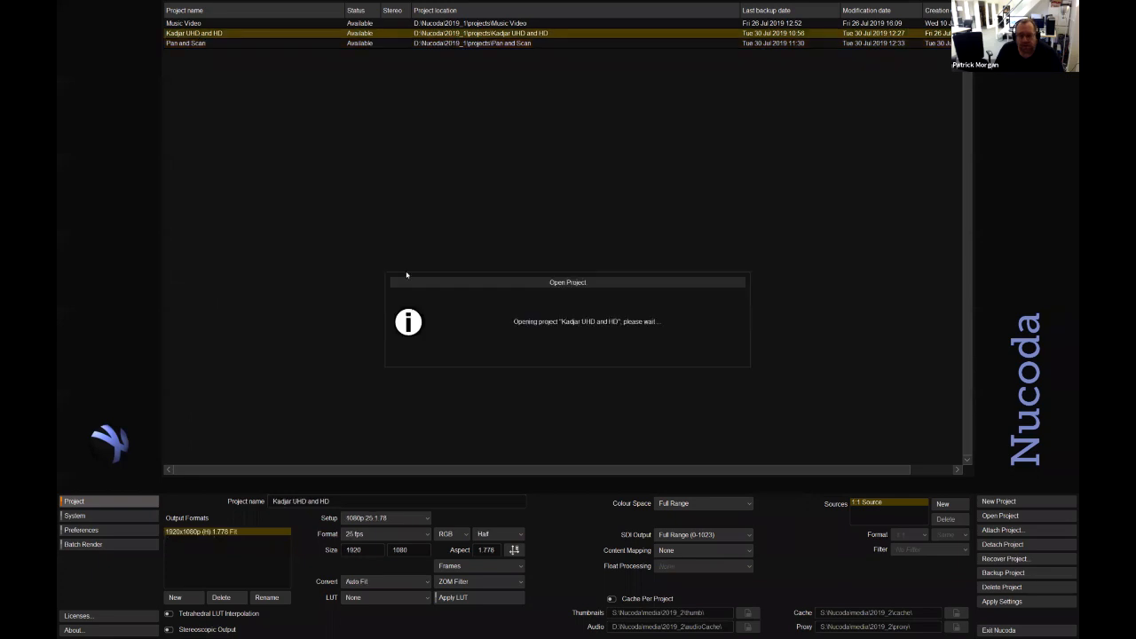
click(411, 404)
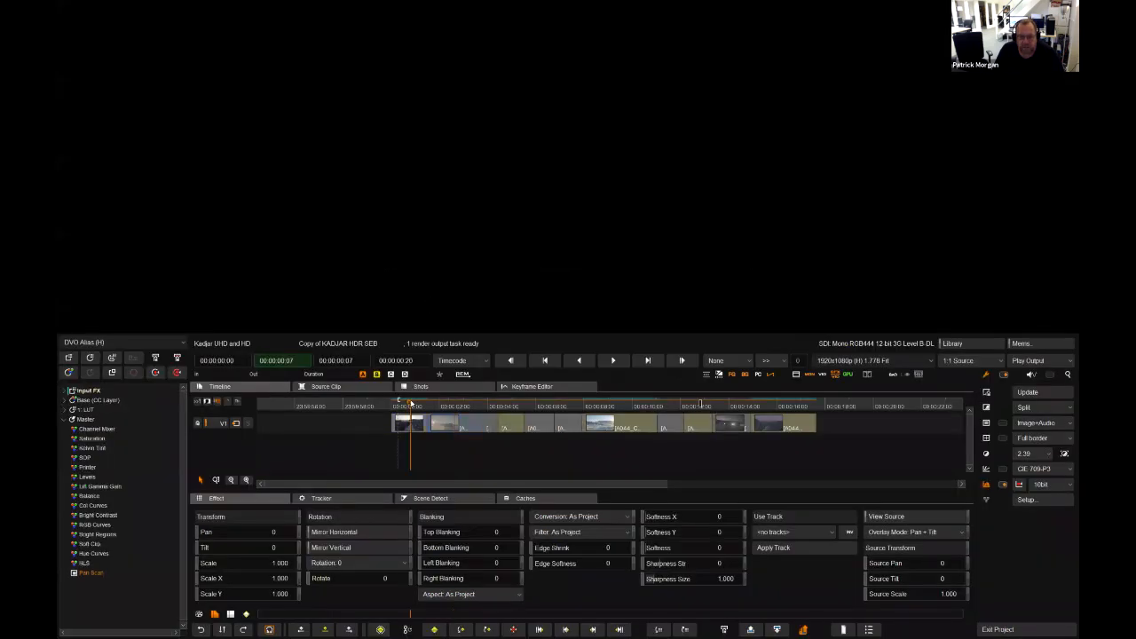
drag(582, 406, 625, 410)
click(410, 404)
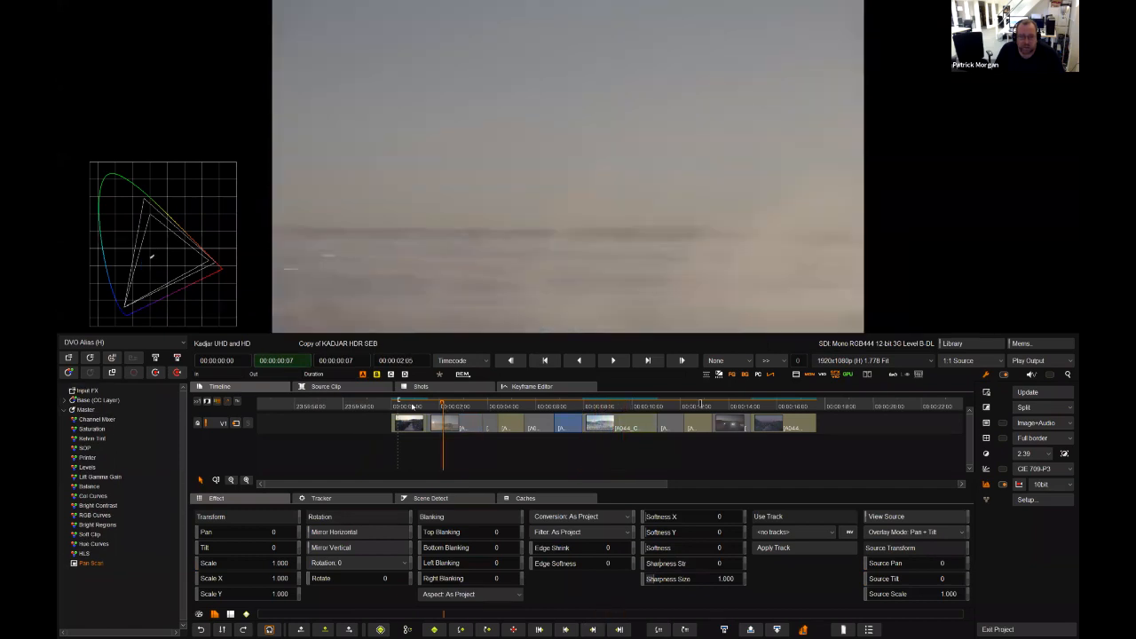
drag(408, 405, 407, 449)
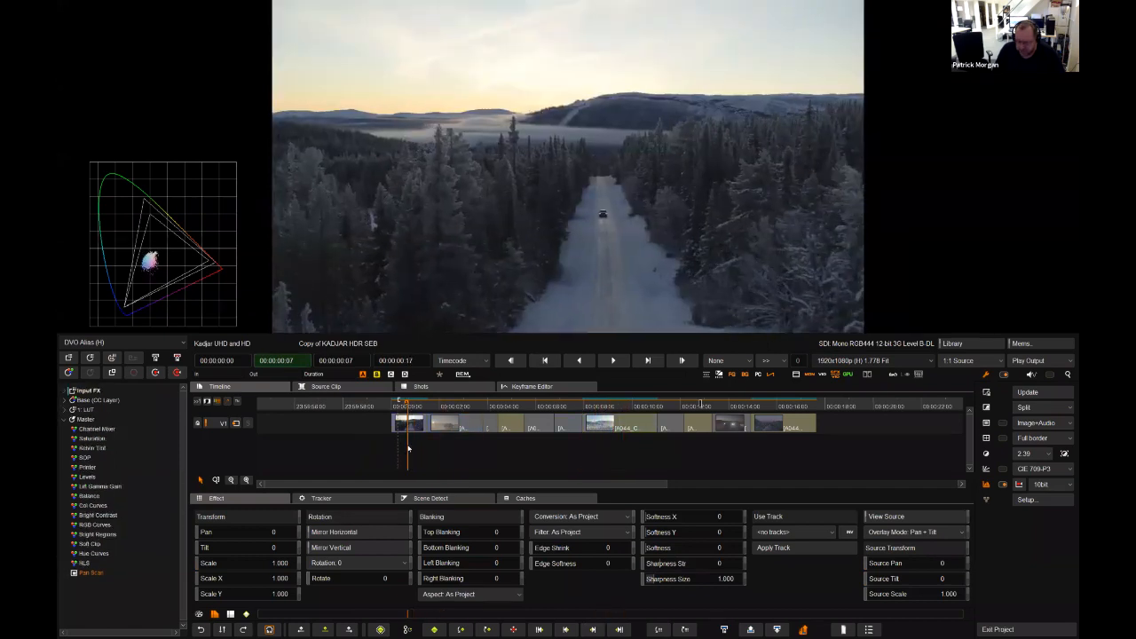
Reset the out point and mark in and out around the final dusk forest-road shot, from 00:00:14:23 to 00:00:17:16.
key(shift+o)
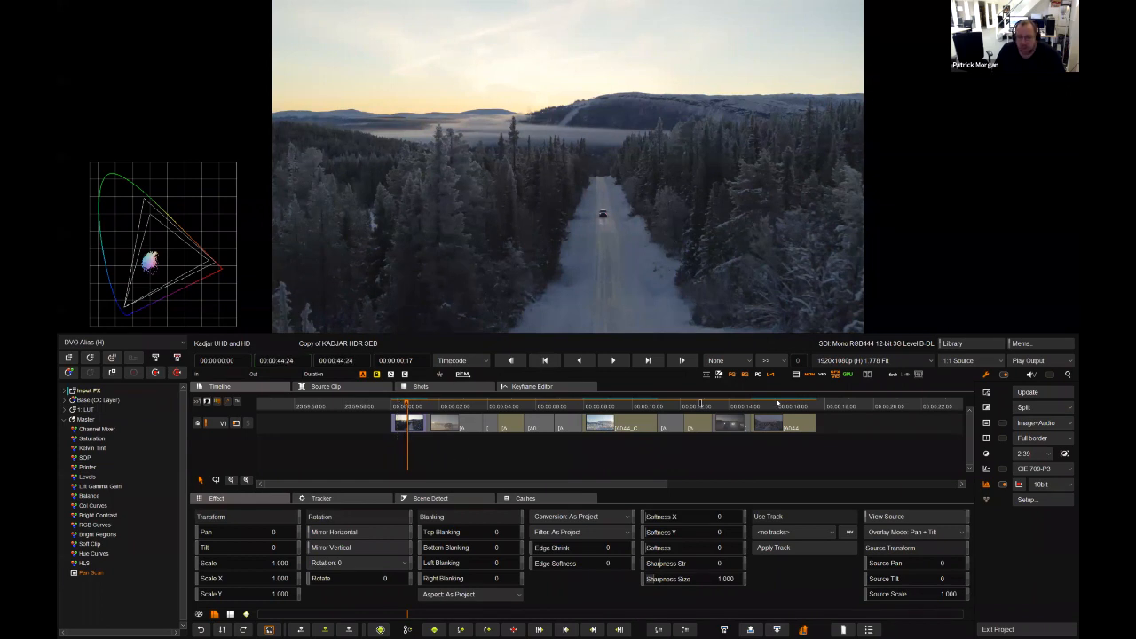
click(782, 405)
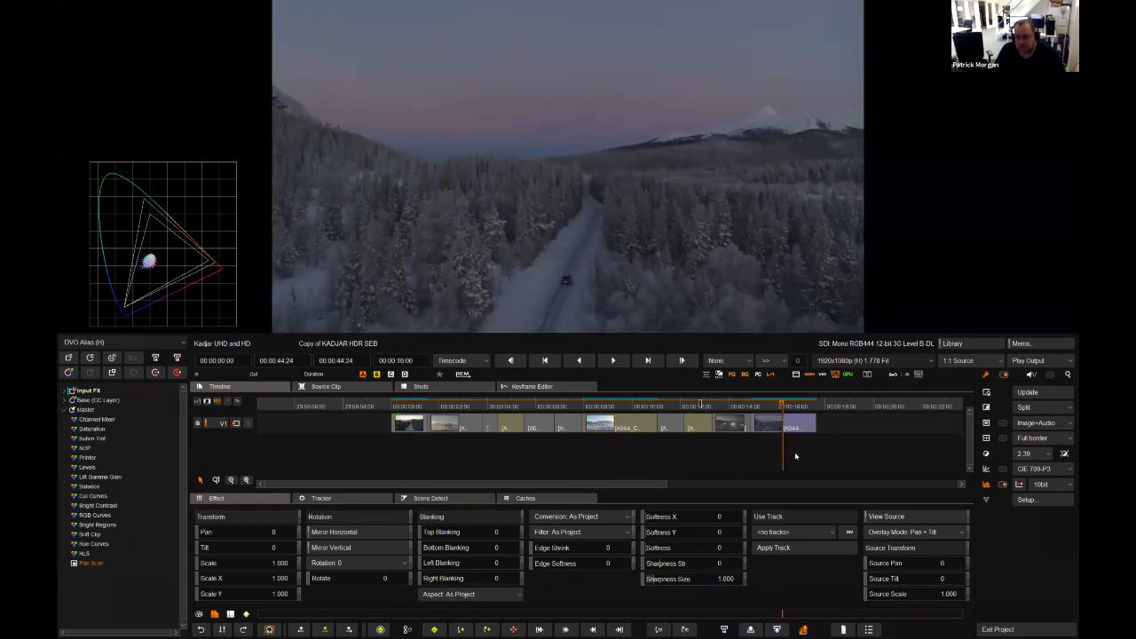
drag(795, 452, 606, 452)
scroll(606, 451, up, 3)
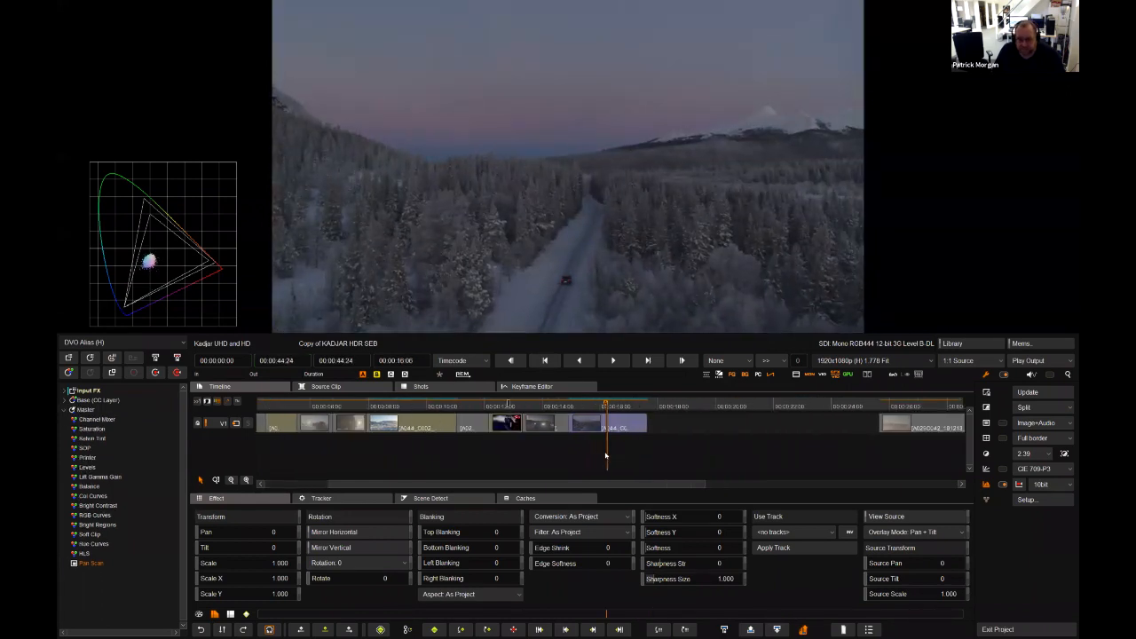
click(546, 406)
key(x)
key(Up)
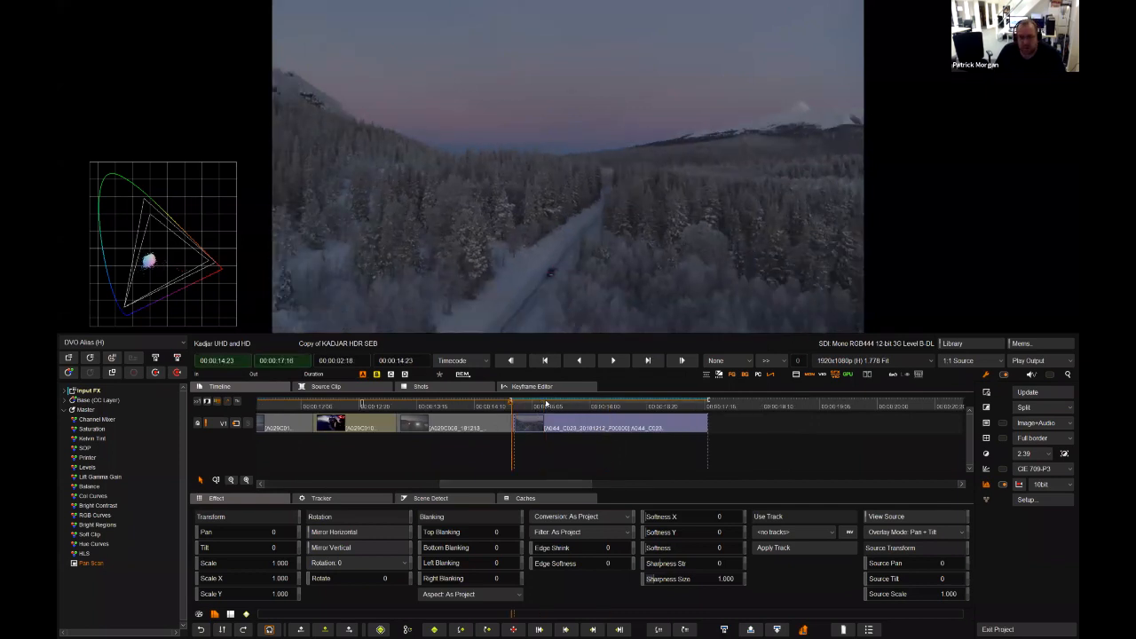
Play the marked shot at normal size and again enlarged around the car to examine its motion.
key(space)
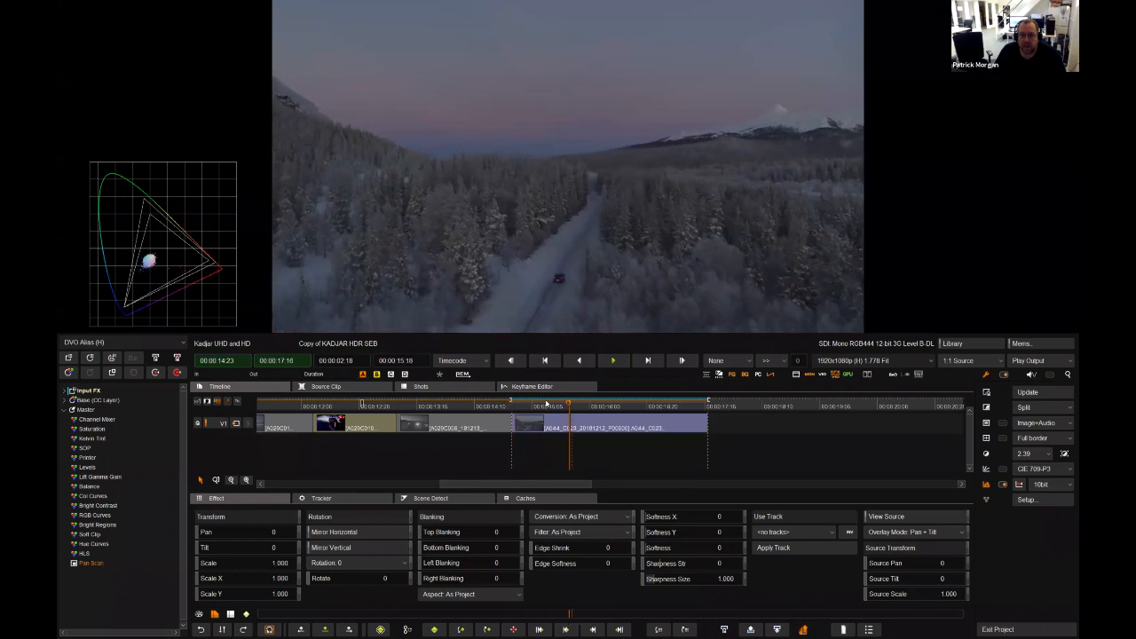
key(space)
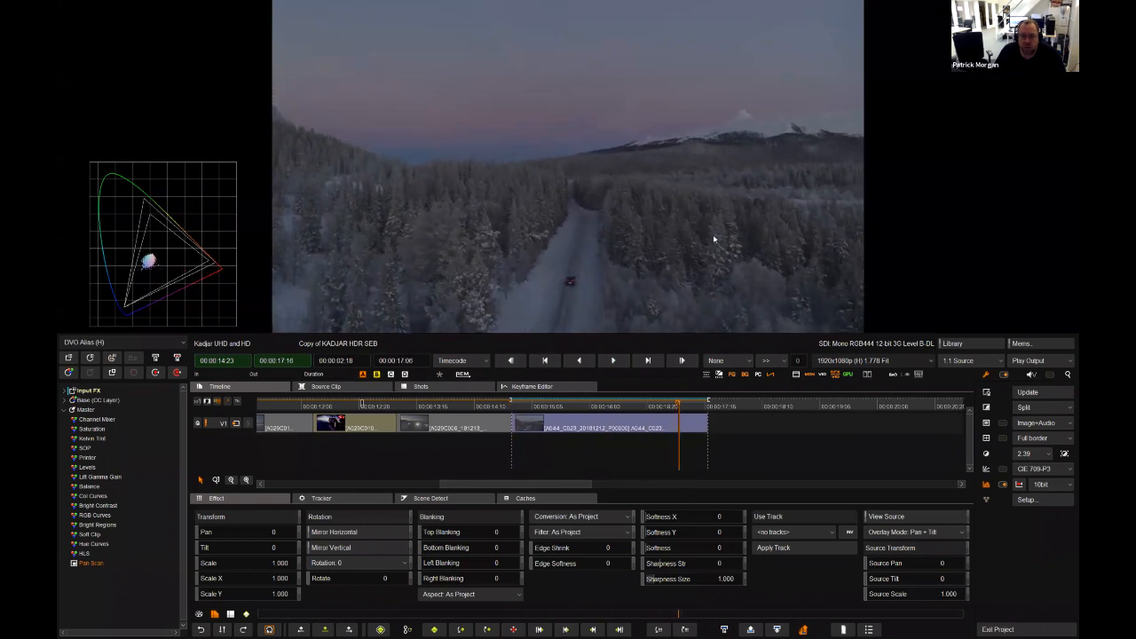
scroll(714, 239, up, 5)
scroll(680, 144, down, 2)
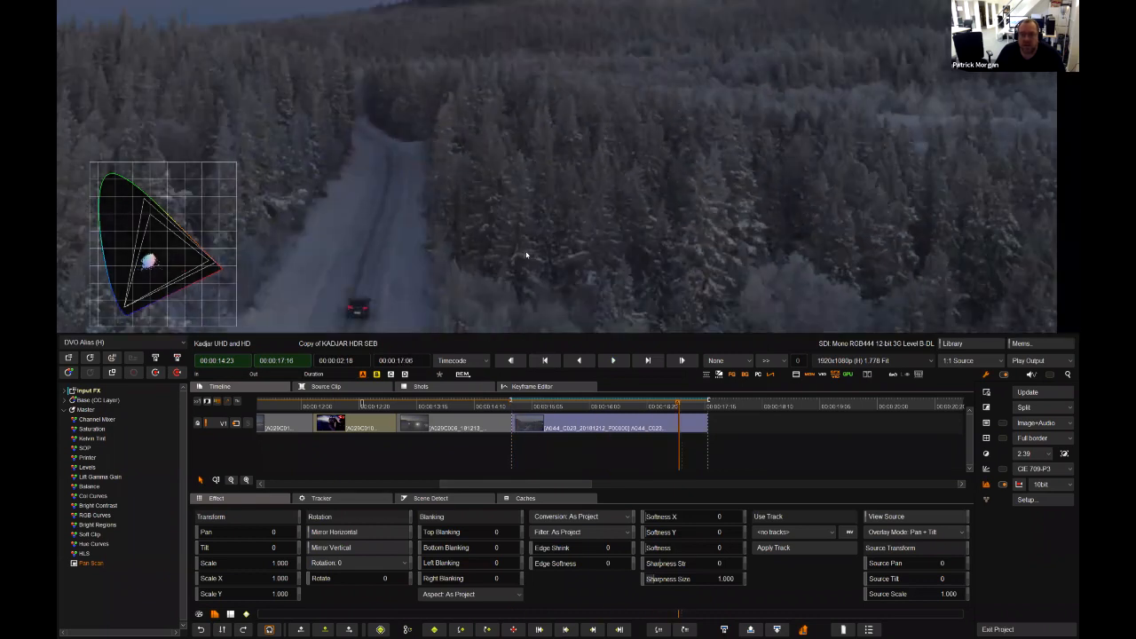
drag(521, 405, 577, 411)
key(space)
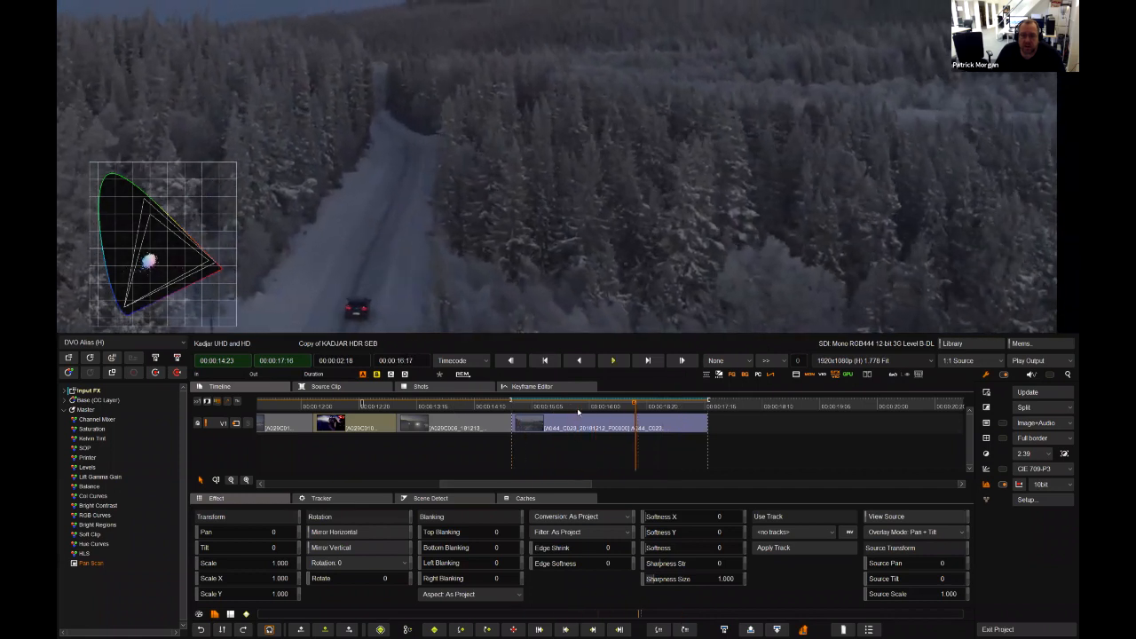
key(space)
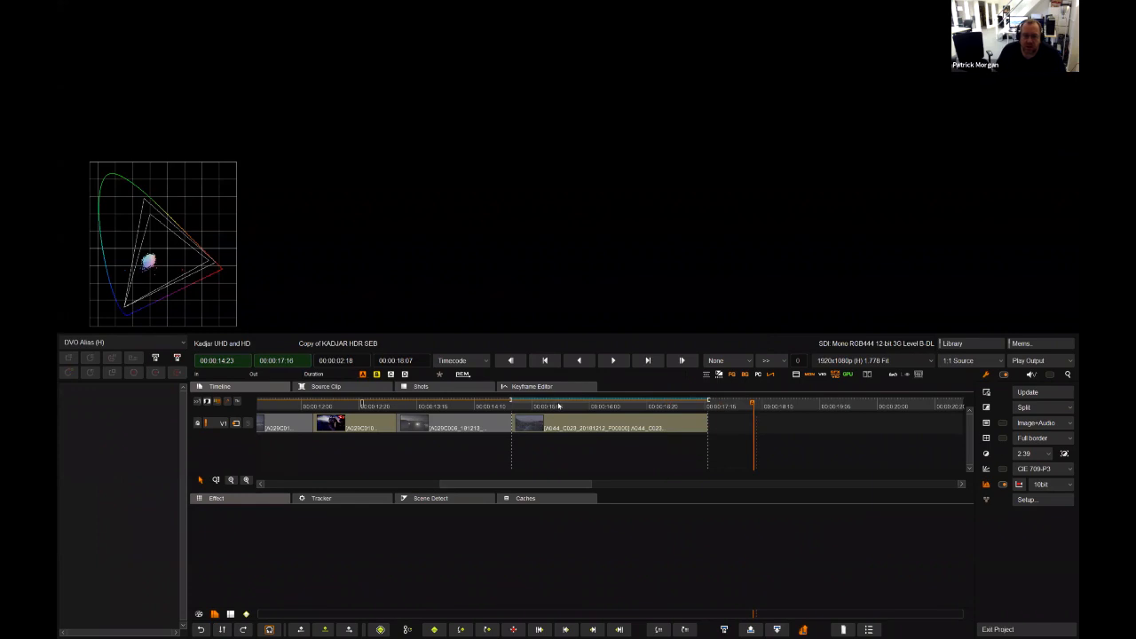
click(559, 406)
key(Home)
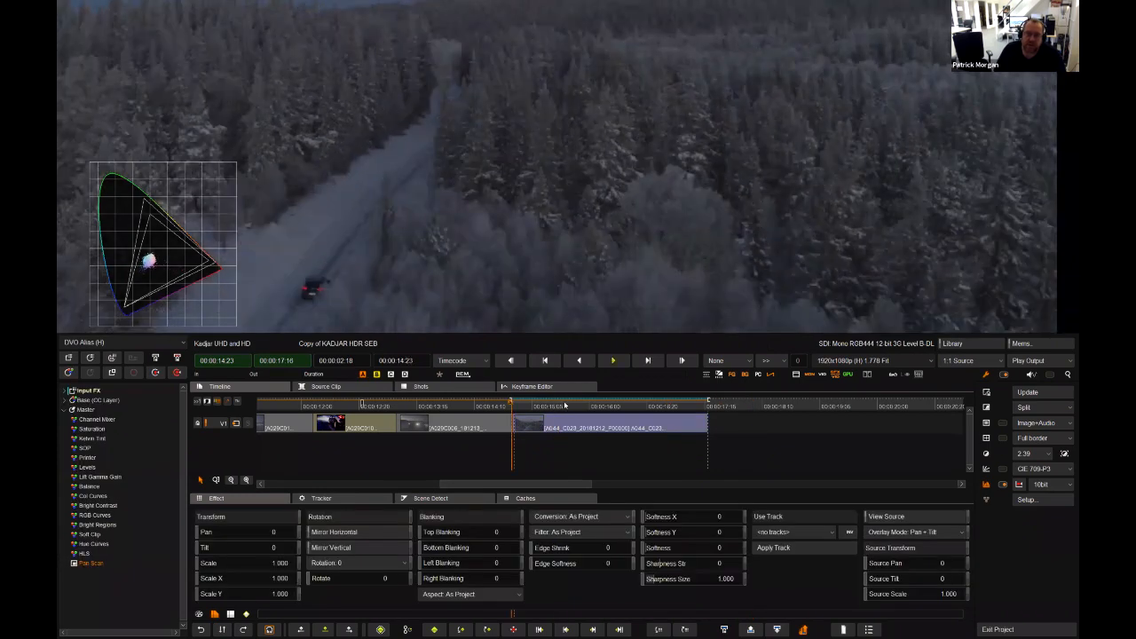
key(space)
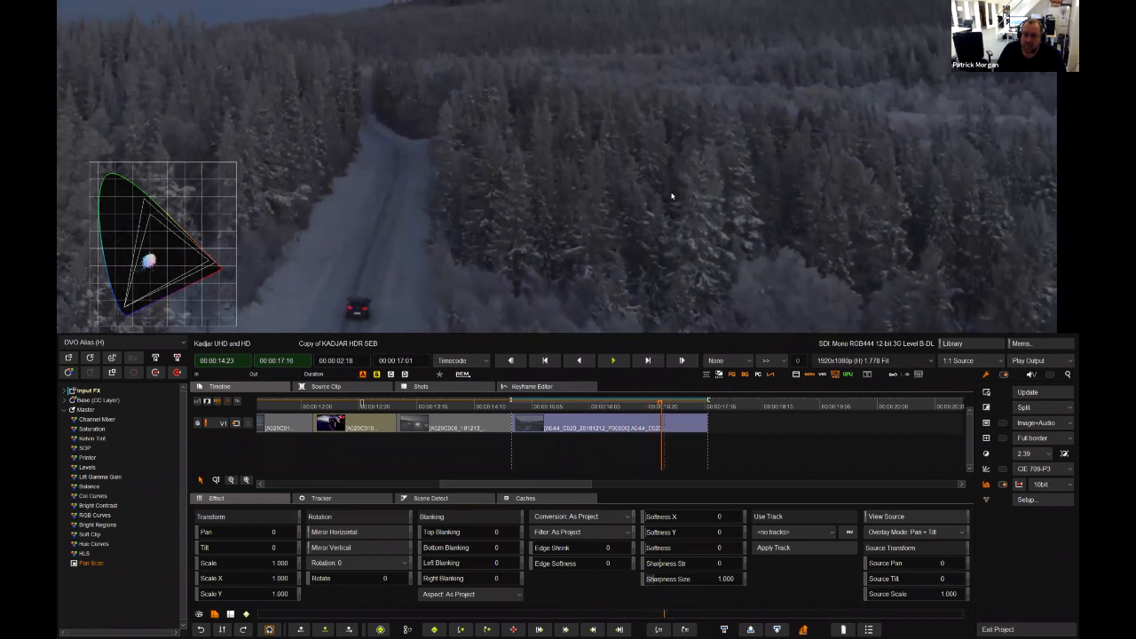
key(space)
Hide the CIE scope overlay and replay the enlarged shot from its start.
key(o)
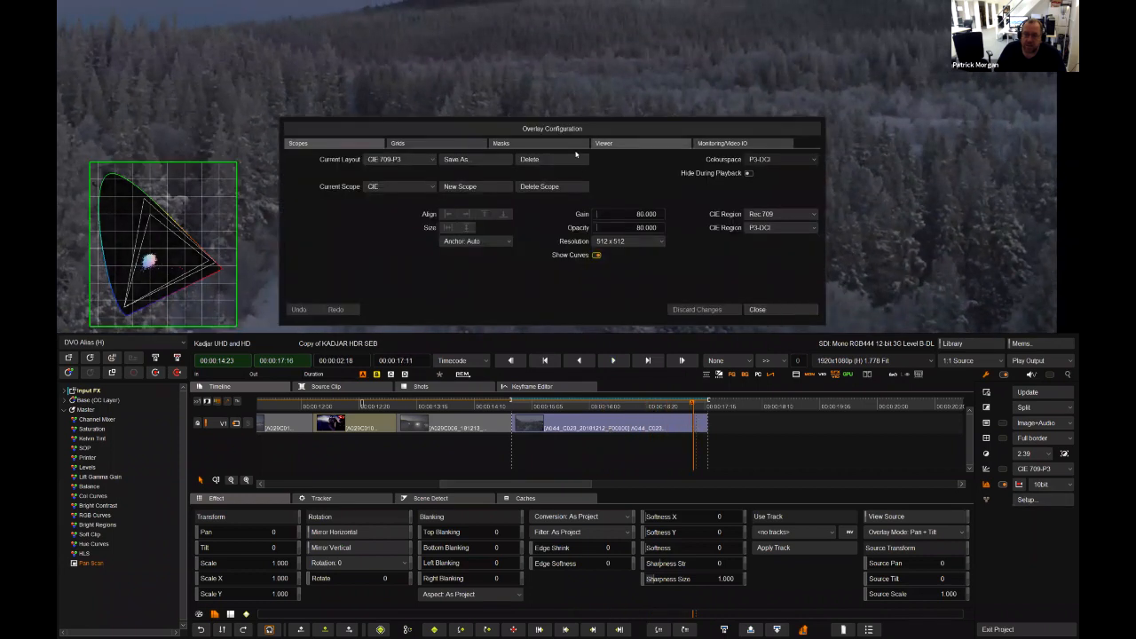
click(604, 143)
click(760, 311)
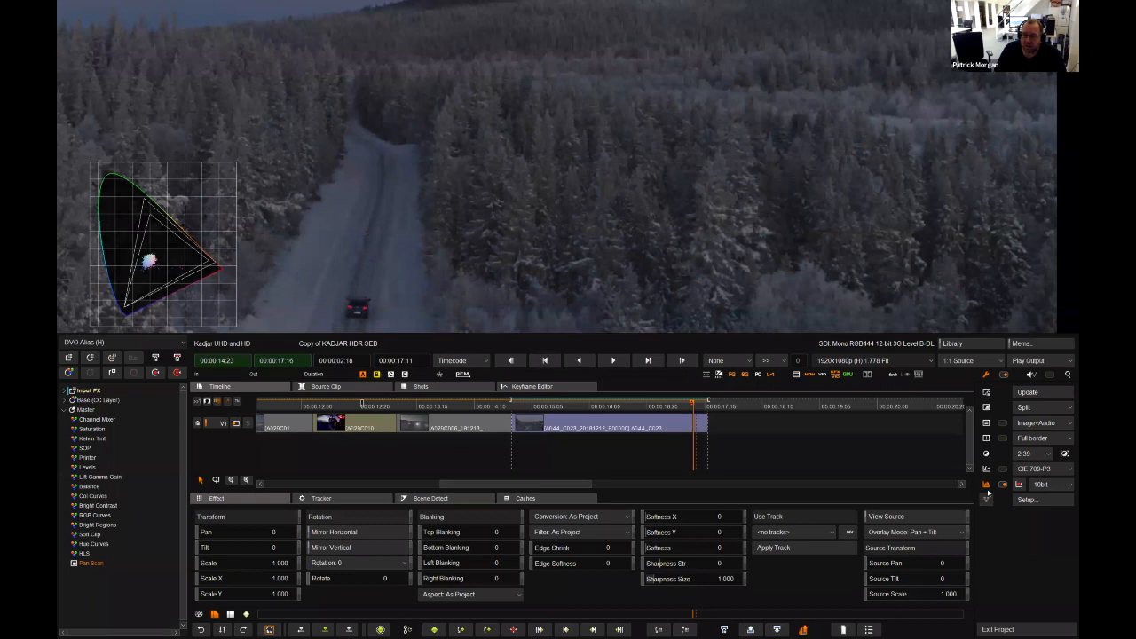
key(Up)
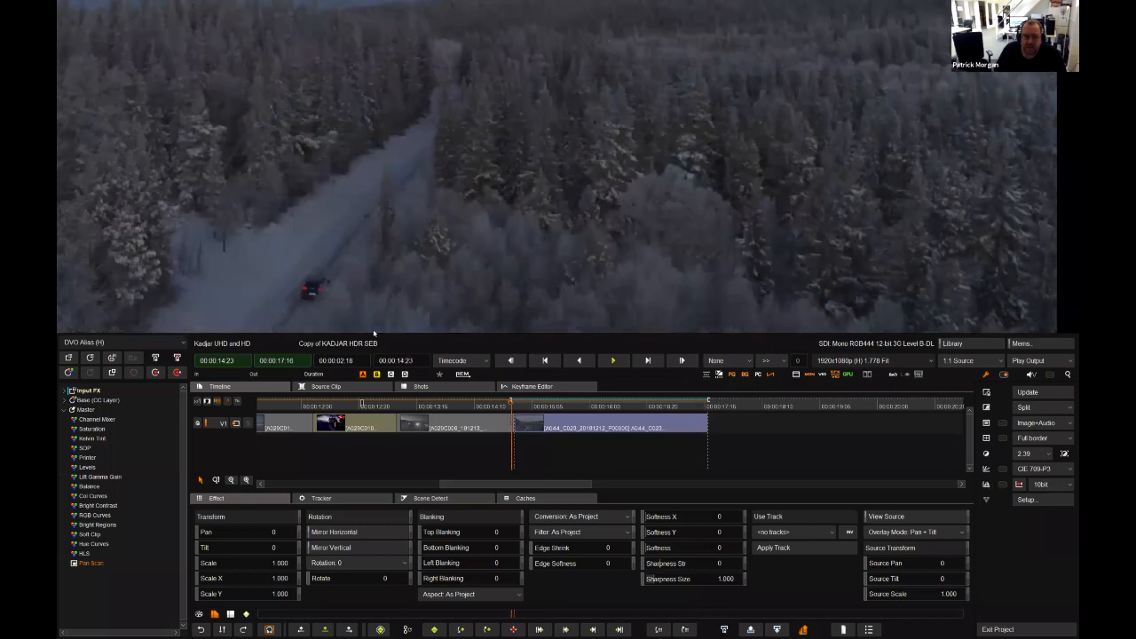
key(space)
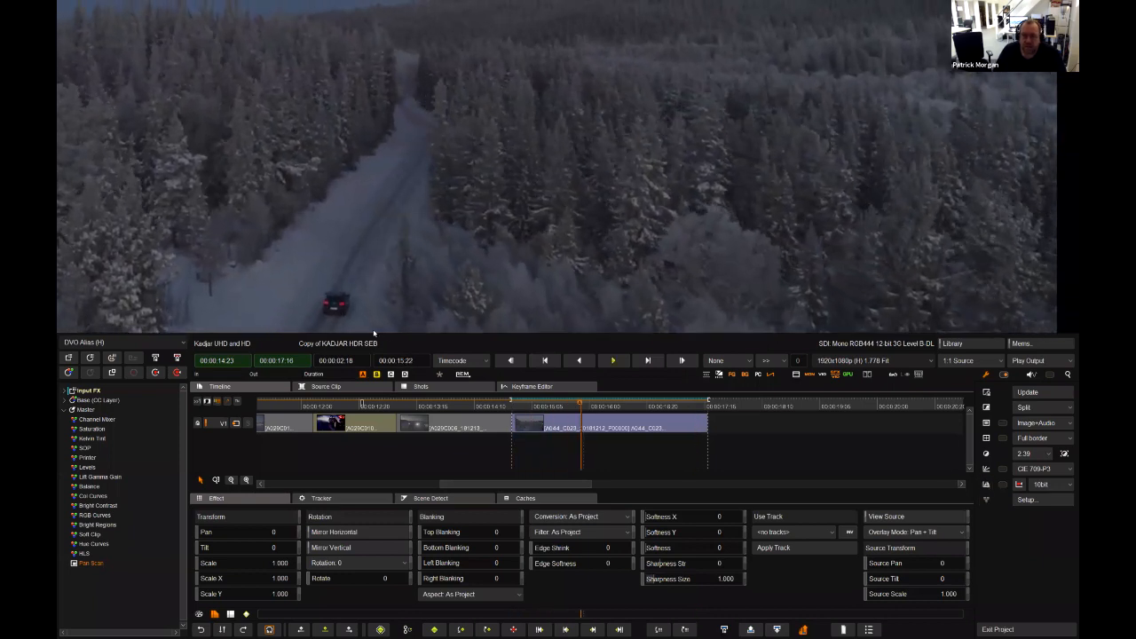
click(529, 407)
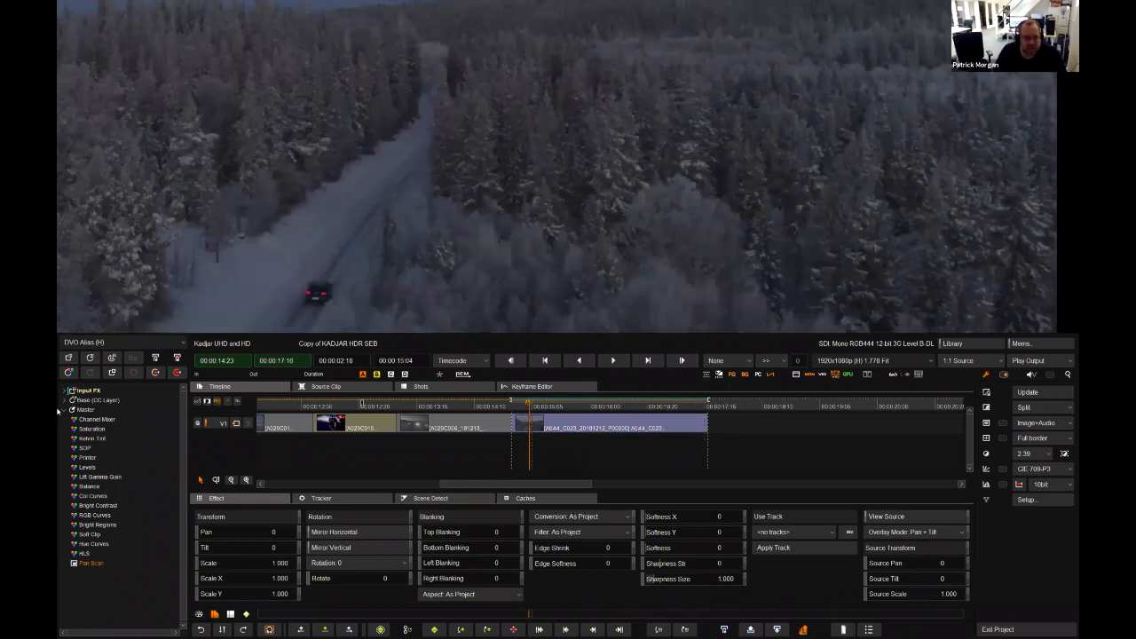
Replace the shot's Retime effect in Input FX with a DVO Speed Source (Beta) effect.
click(94, 409)
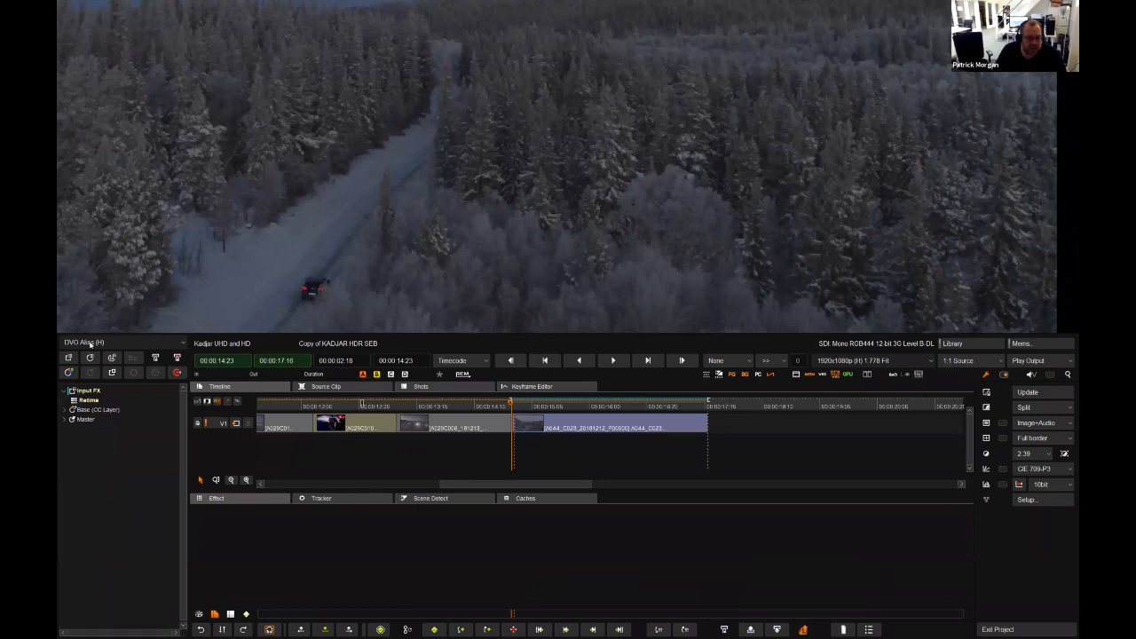
right_click(115, 484)
mouse_move(115, 463)
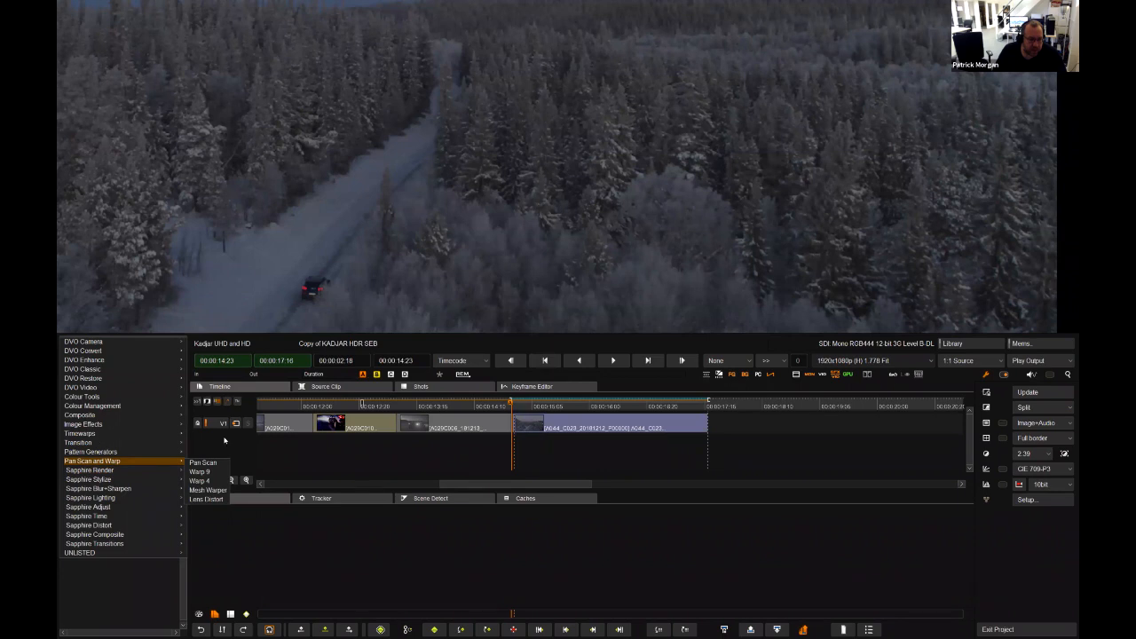
mouse_move(103, 433)
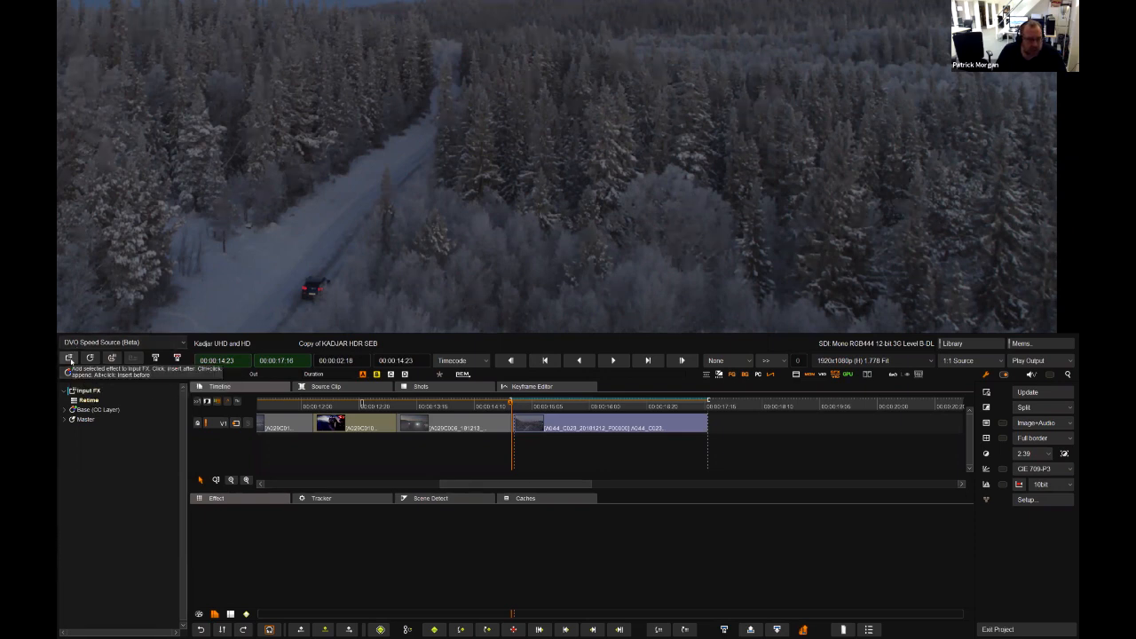
click(69, 358)
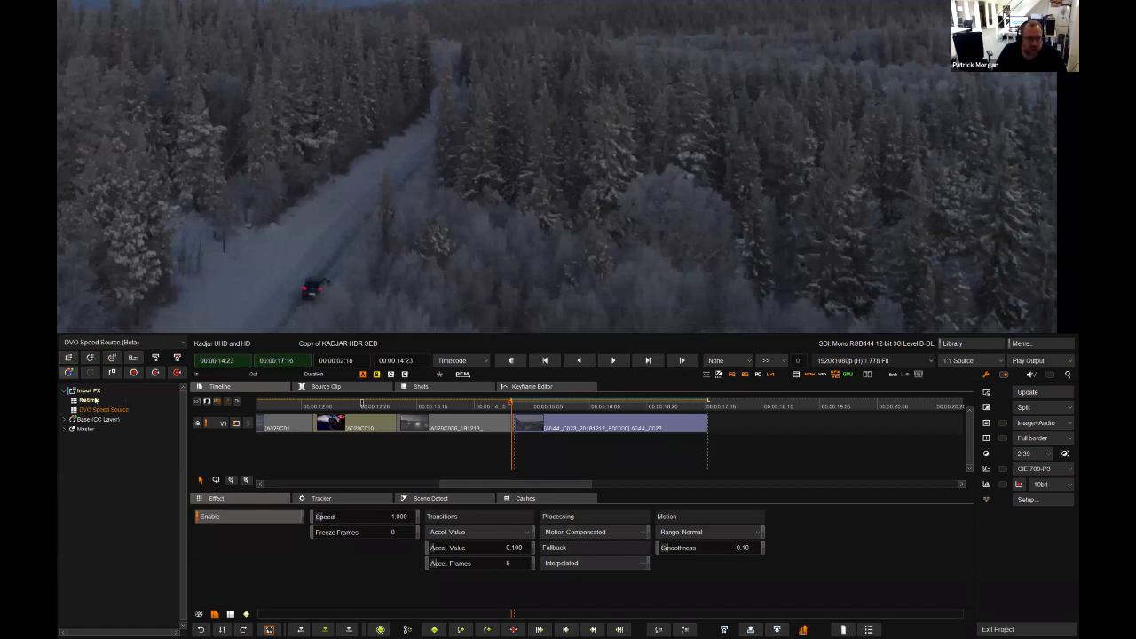
click(126, 401)
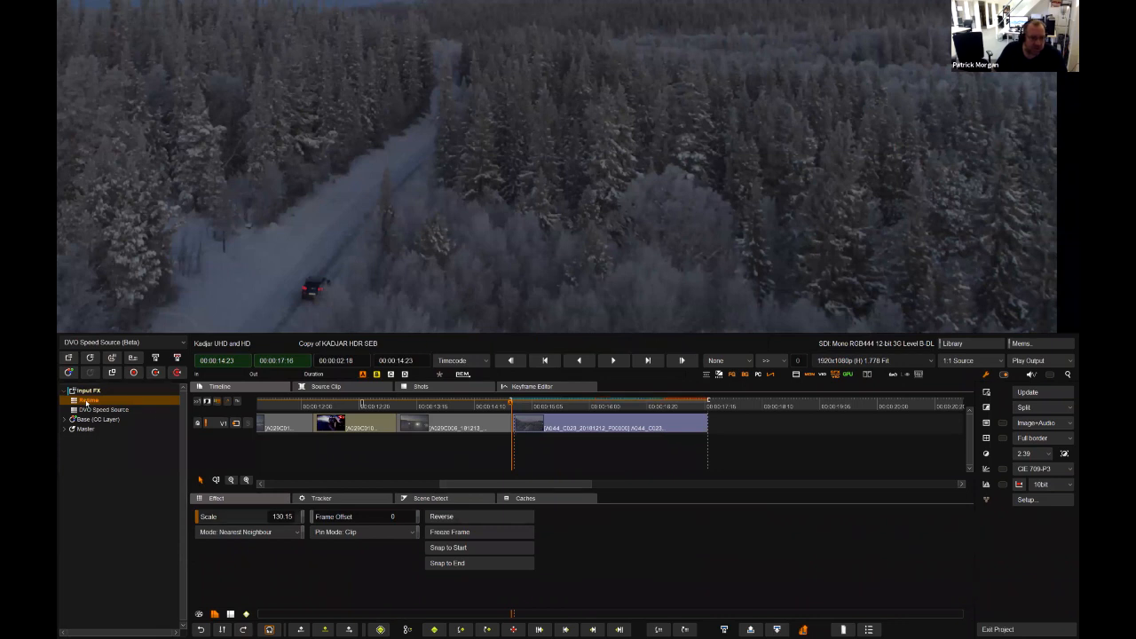
key(Delete)
Set the DVO Speed Source Speed to 1.315 and its Processing to Motion Compensated.
click(397, 519)
text(1)
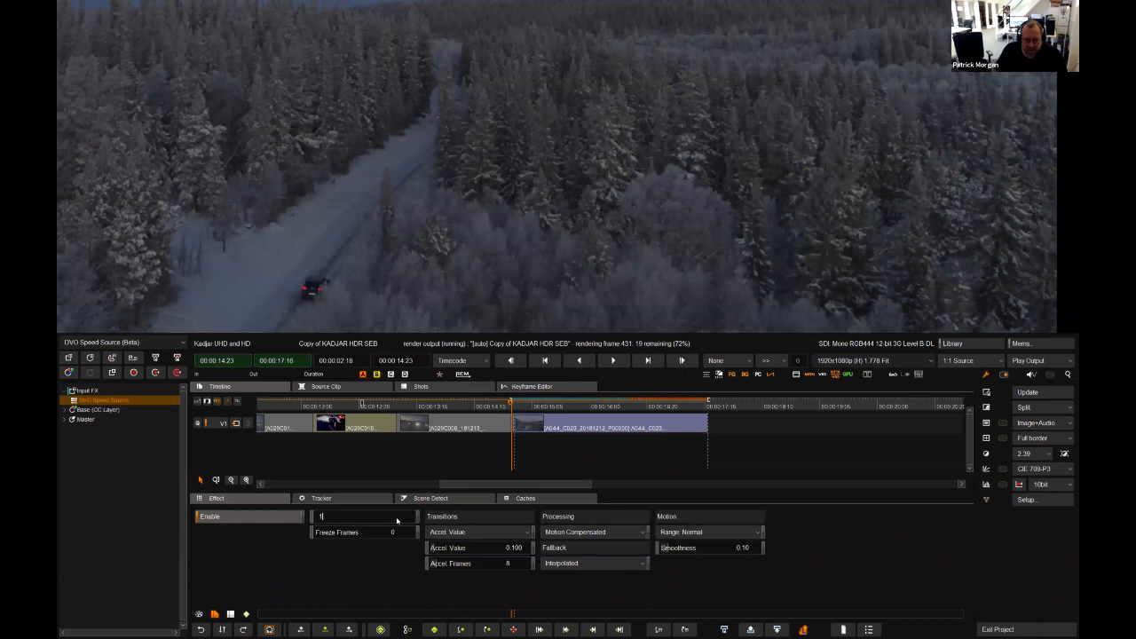
text(.315)
key(Return)
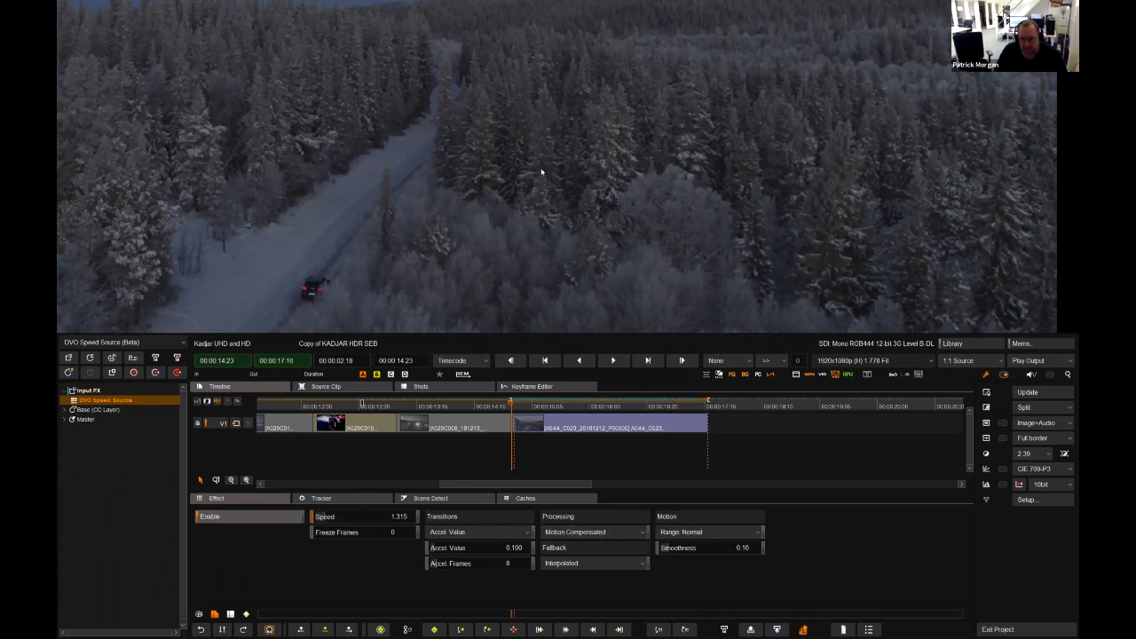
click(591, 531)
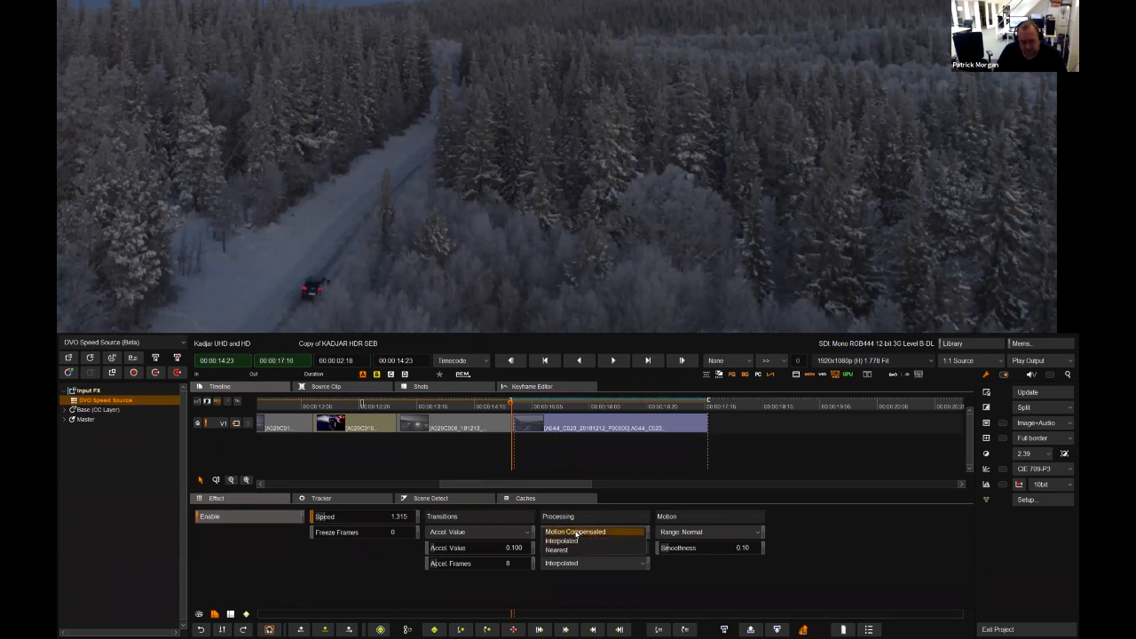
click(577, 533)
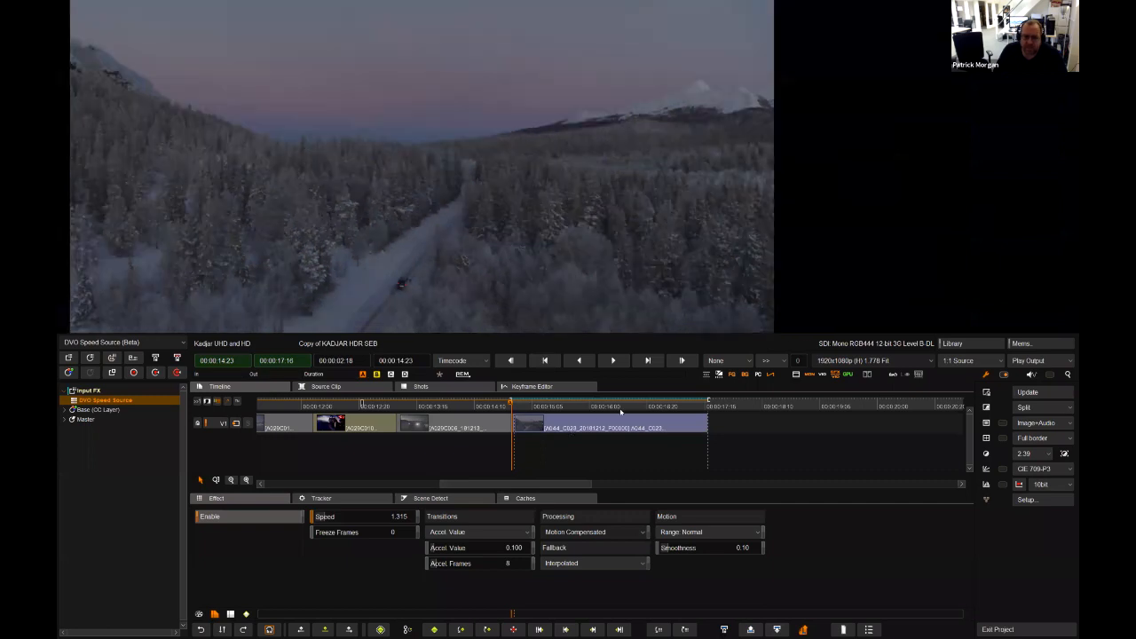
Fit the image back in the viewer, then play and scrub the retimed shot to check its motion.
key(space)
drag(627, 404, 742, 404)
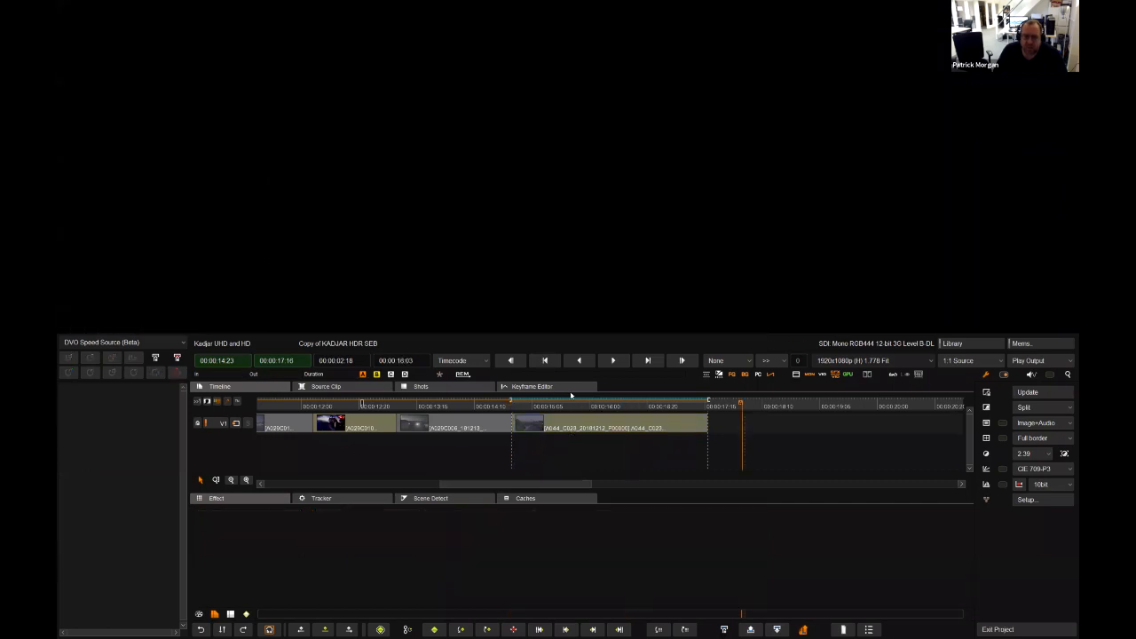
click(619, 404)
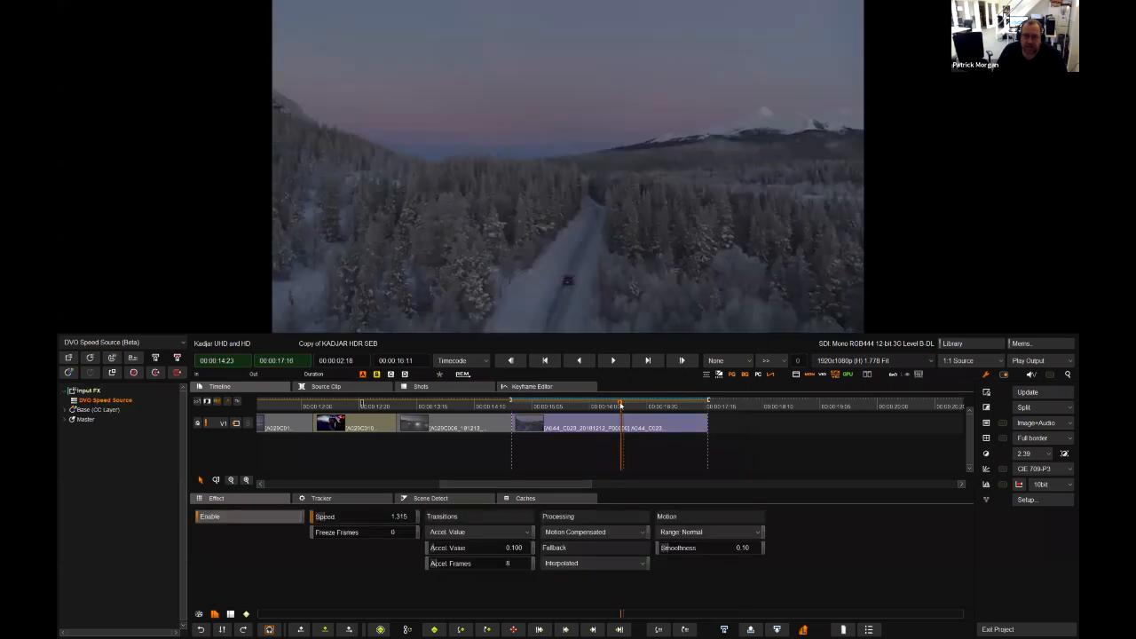
drag(581, 406, 547, 410)
drag(663, 411, 564, 419)
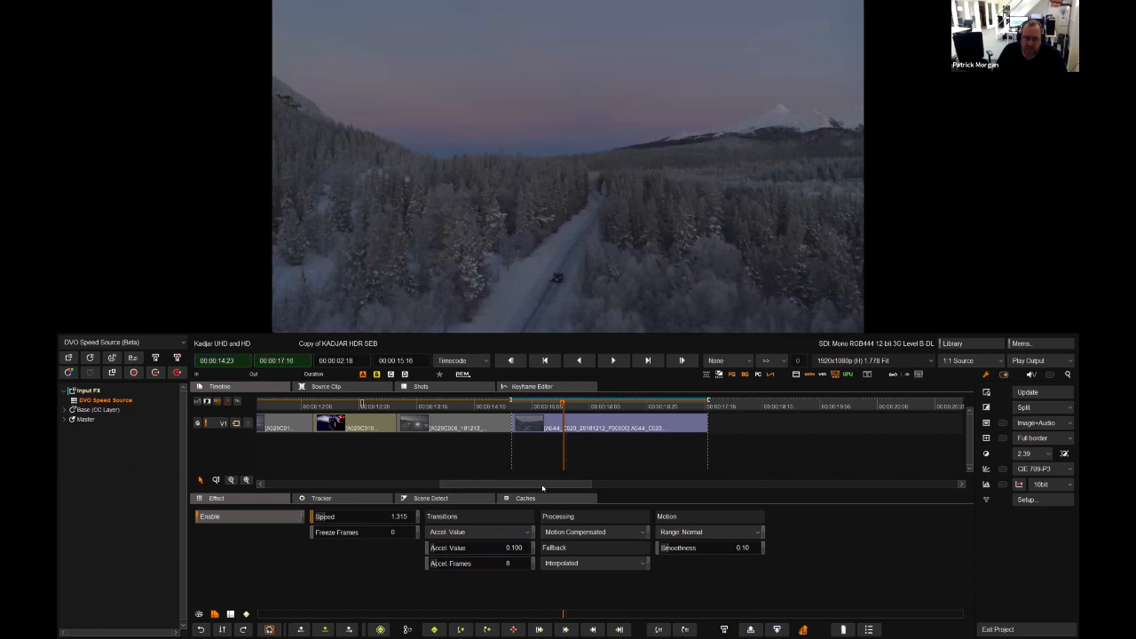
Scrub the wider timeline to the dark close-up of the car's rear wheel and tail light.
scroll(507, 489, down, 4)
scroll(332, 467, left, 3)
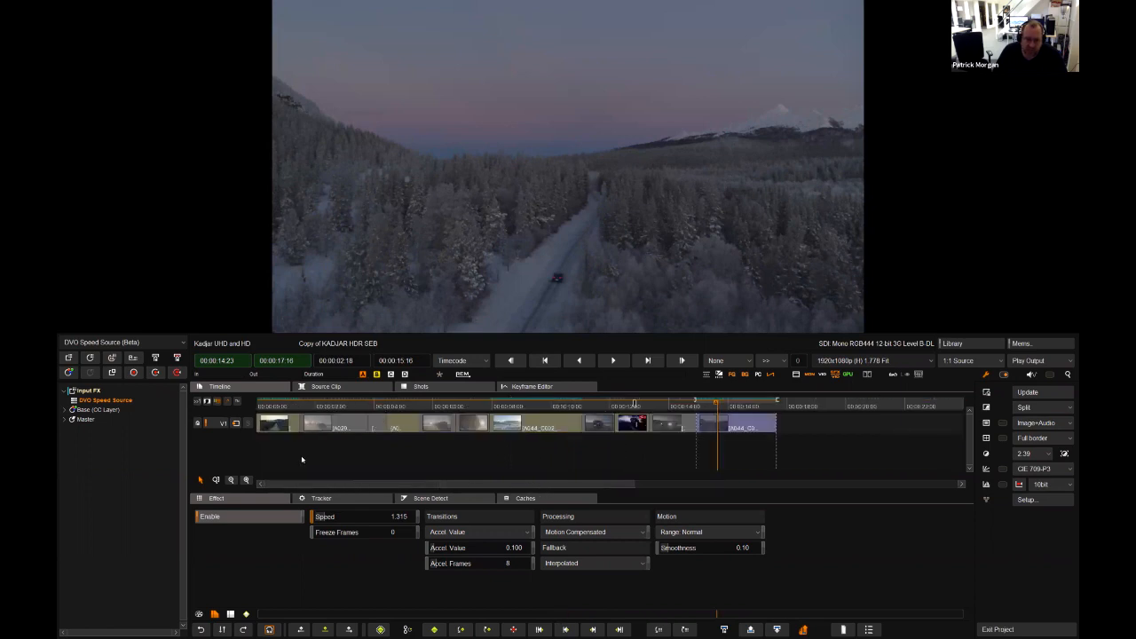
scroll(297, 422, left, 1)
drag(332, 407, 792, 411)
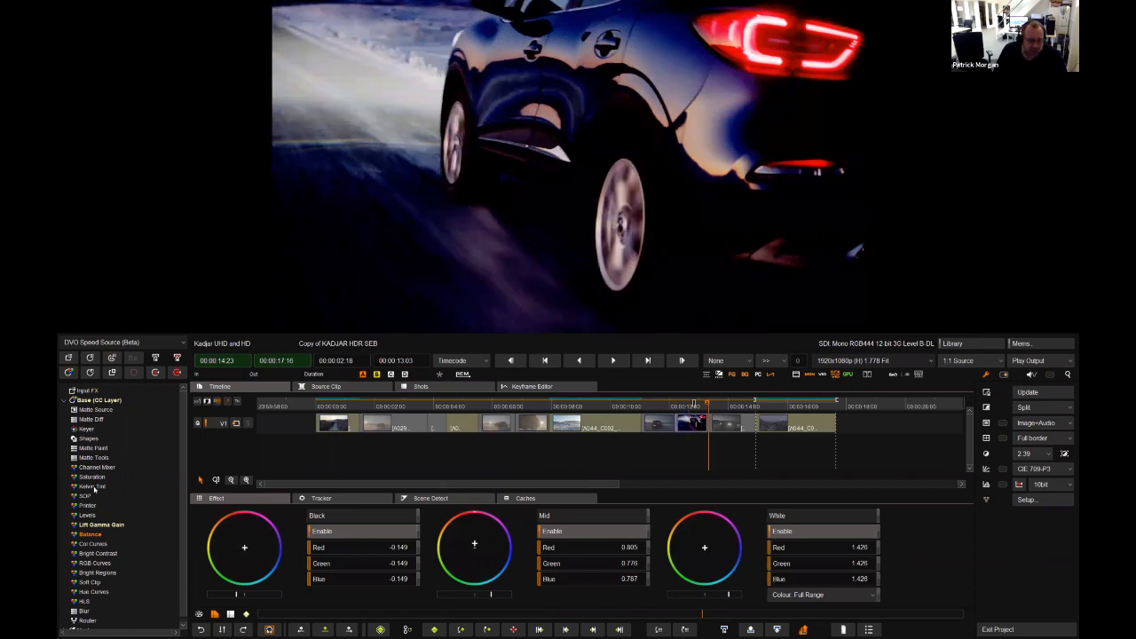
Open the DVO Speed Source settings on the aerial forest road shot, then clear the In and Out marks and save.
key(Down)
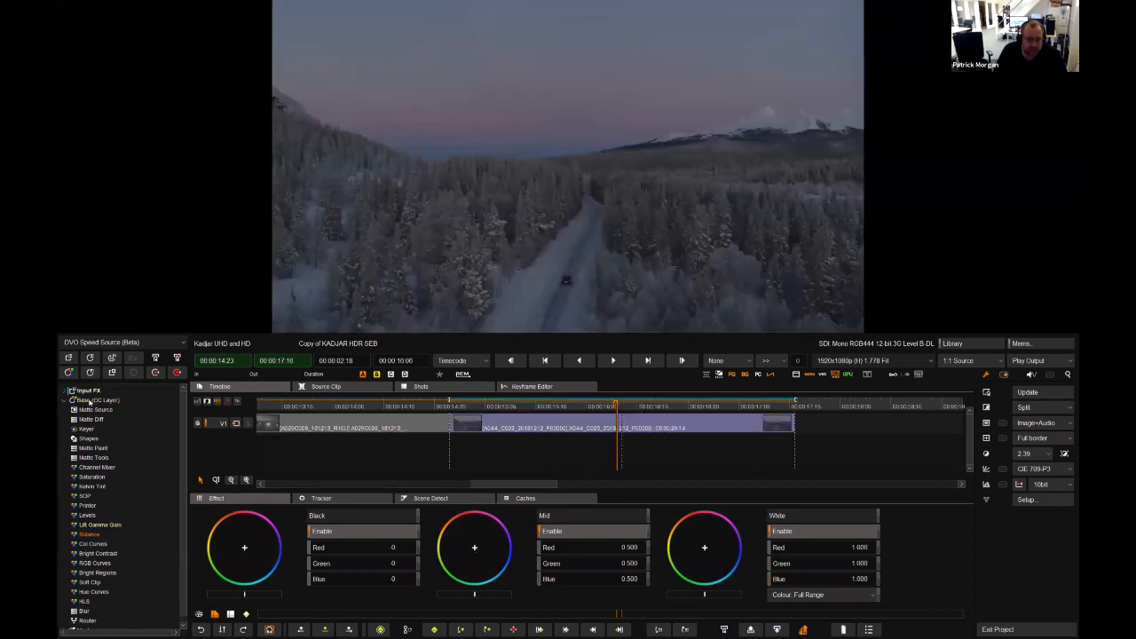
click(89, 401)
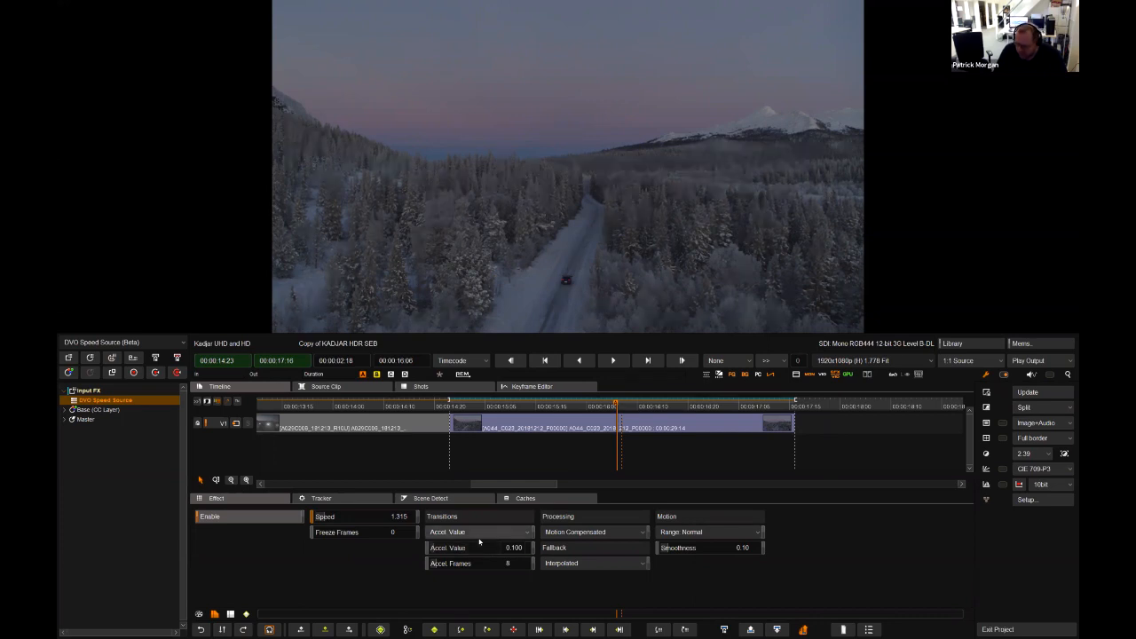
key(alt+x)
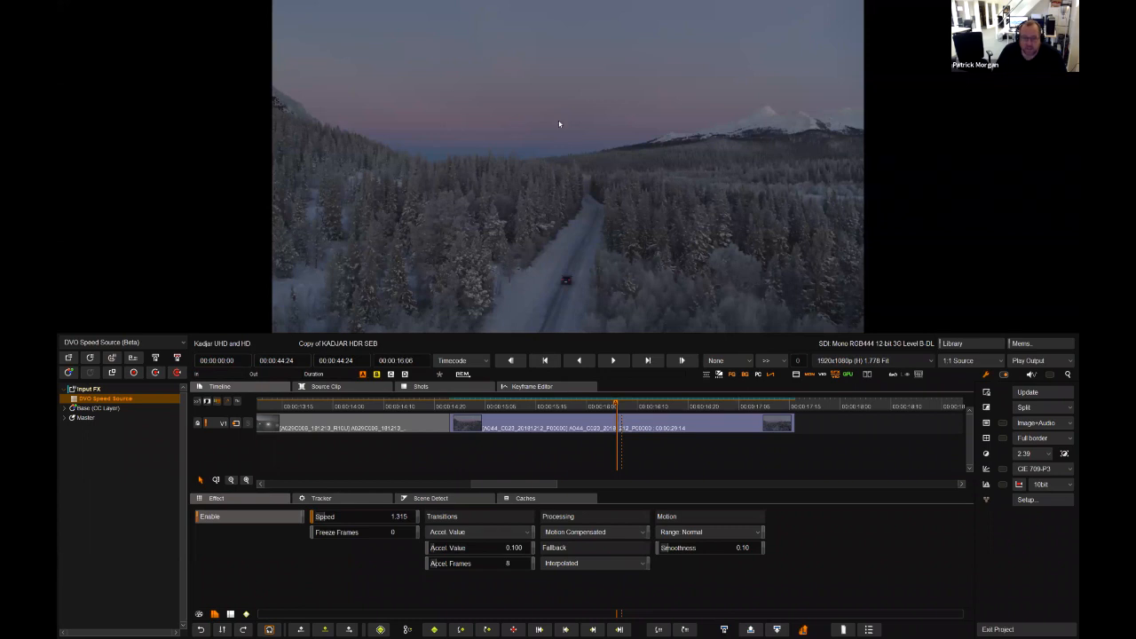
key(ctrl+s)
Add a DVO Speed Source (Beta) effect to the isolated clip of the car driving through blowing snow.
click(608, 408)
drag(574, 484, 804, 479)
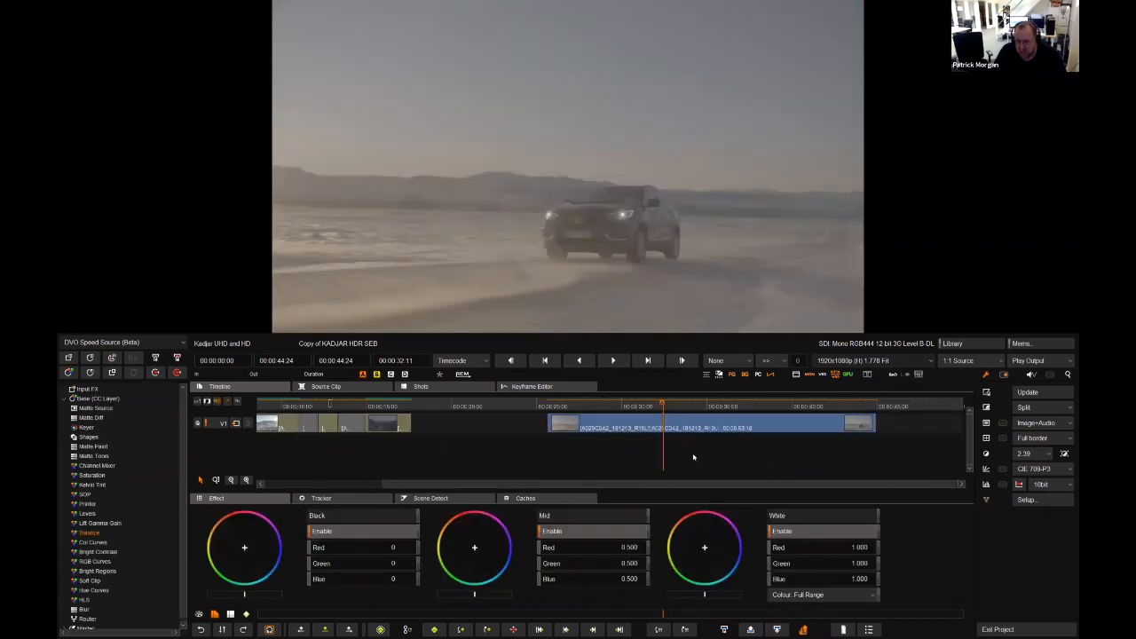
click(69, 357)
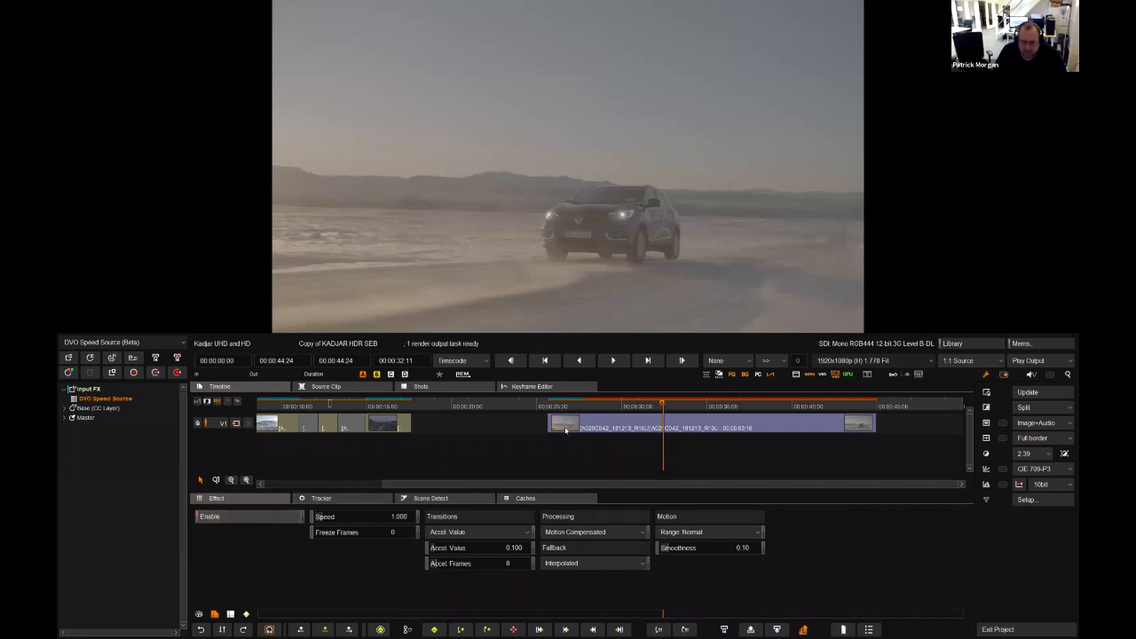
Scrub the snow clip to 00:00:29:15 and switch the playback mode to Play Source.
drag(574, 410, 615, 417)
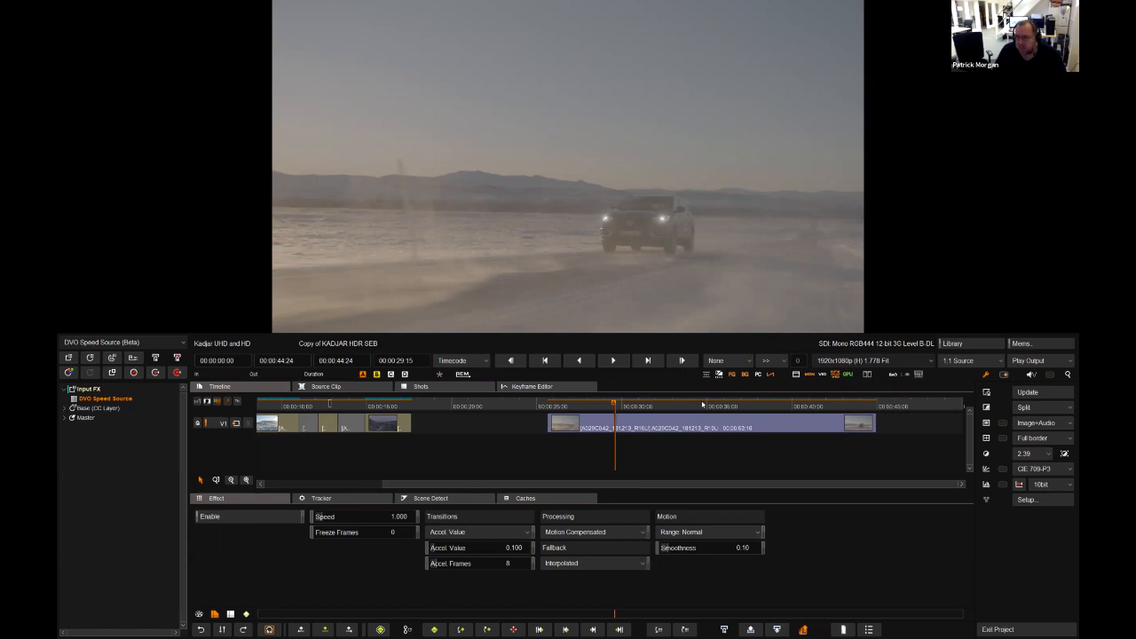
click(1022, 361)
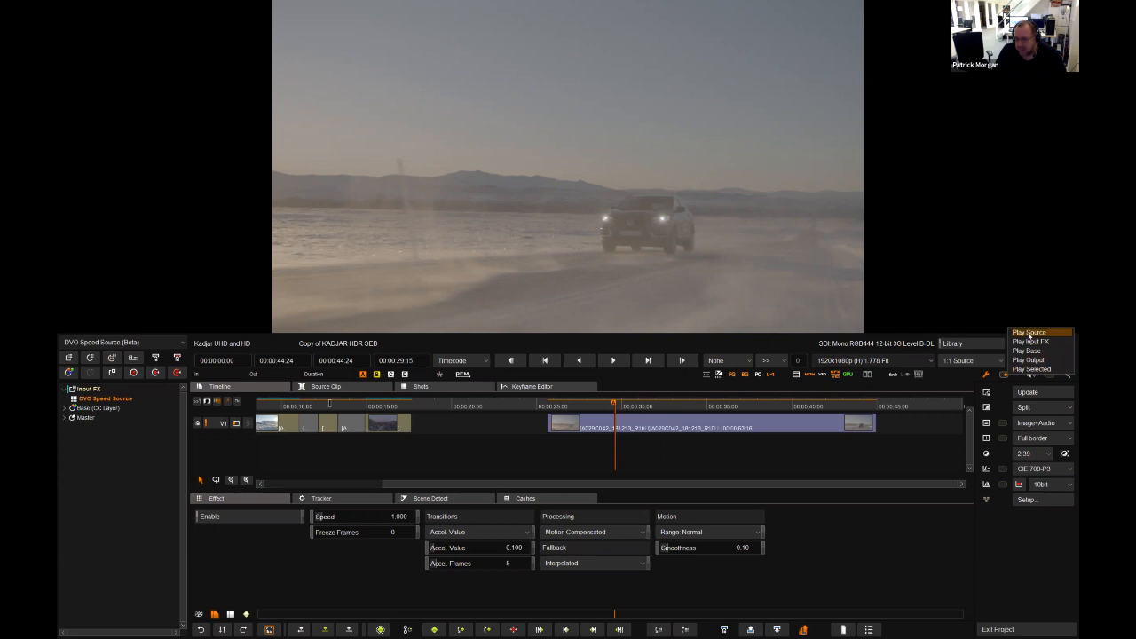
click(1030, 333)
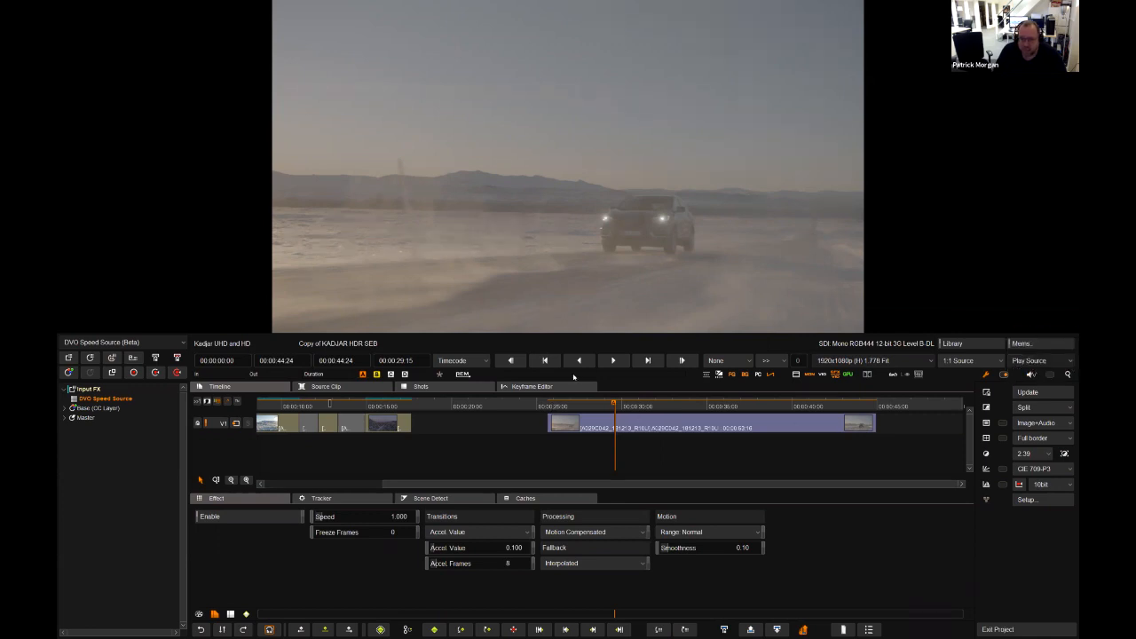
Enable the clip's DVO Speed Source and create a starting keyframe at its first frame, 00:00:25:16.
click(560, 425)
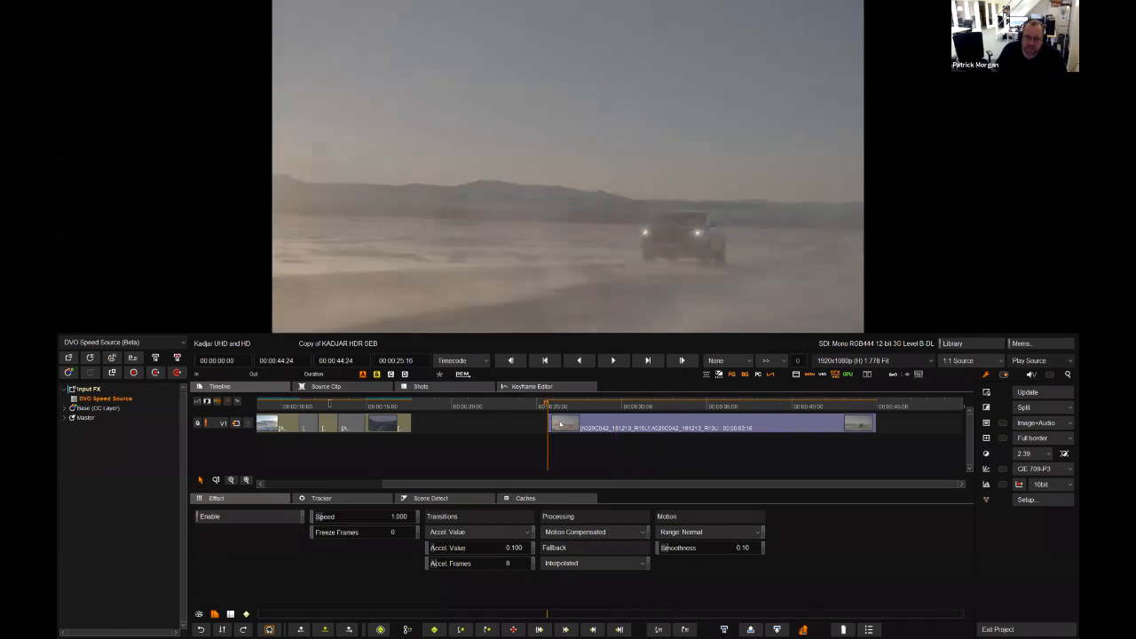
click(115, 401)
click(213, 517)
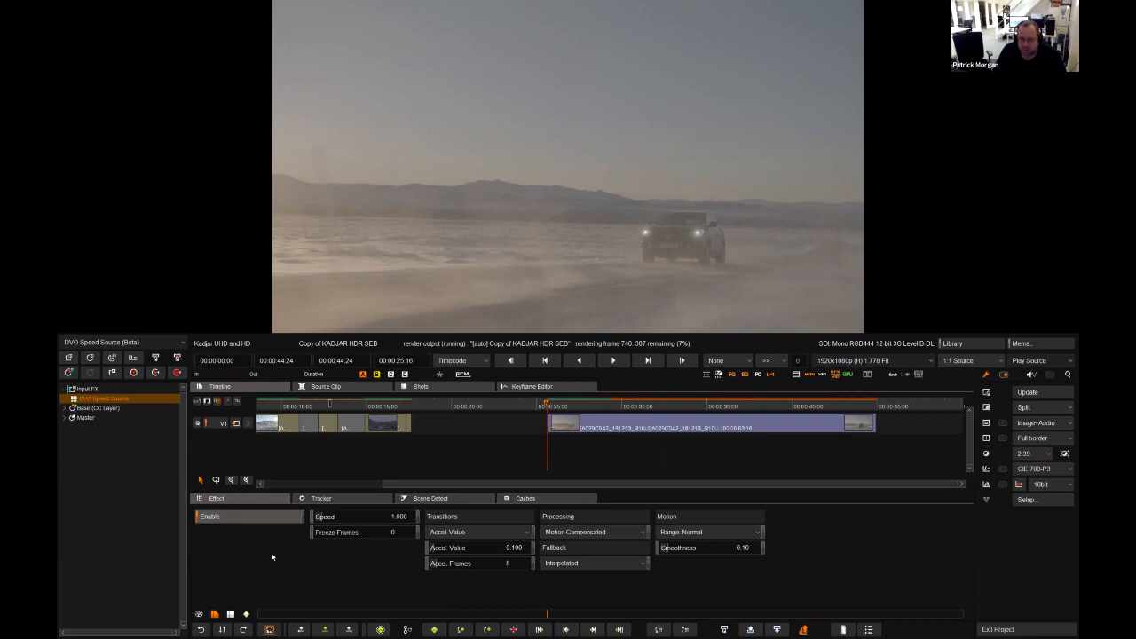
click(380, 629)
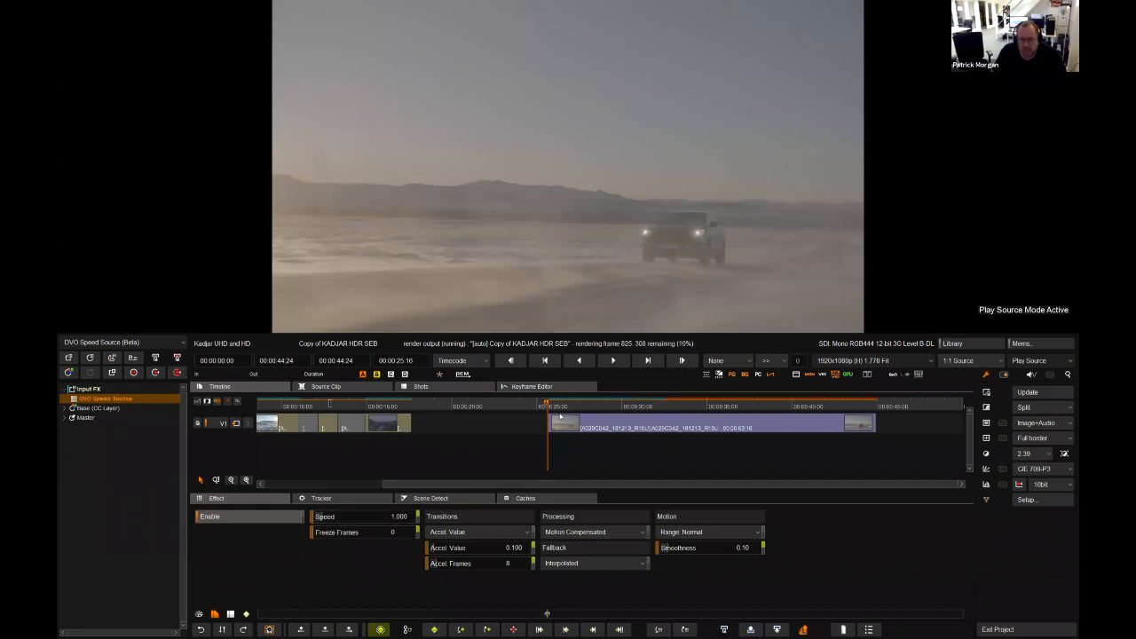
Add a second DVO Speed Source keyframe at 00:00:29:03 with Speed set to 1.194.
drag(548, 406, 631, 410)
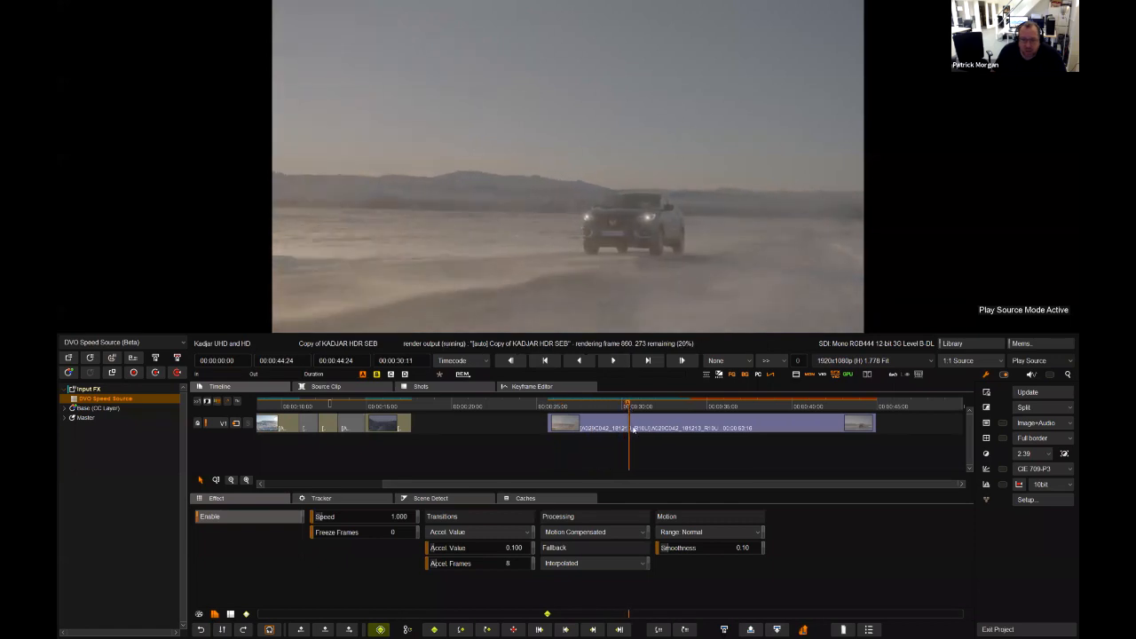
drag(628, 405, 606, 410)
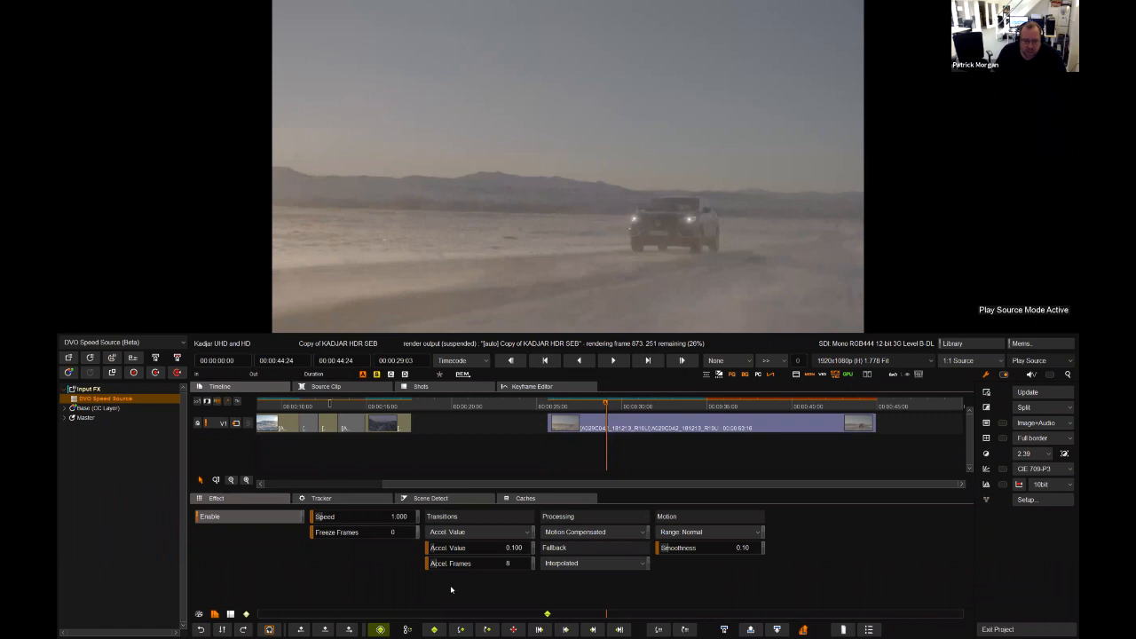
click(434, 629)
mouse_move(358, 518)
mouse_down()
mouse_move(395, 521)
mouse_move(380, 520)
mouse_up()
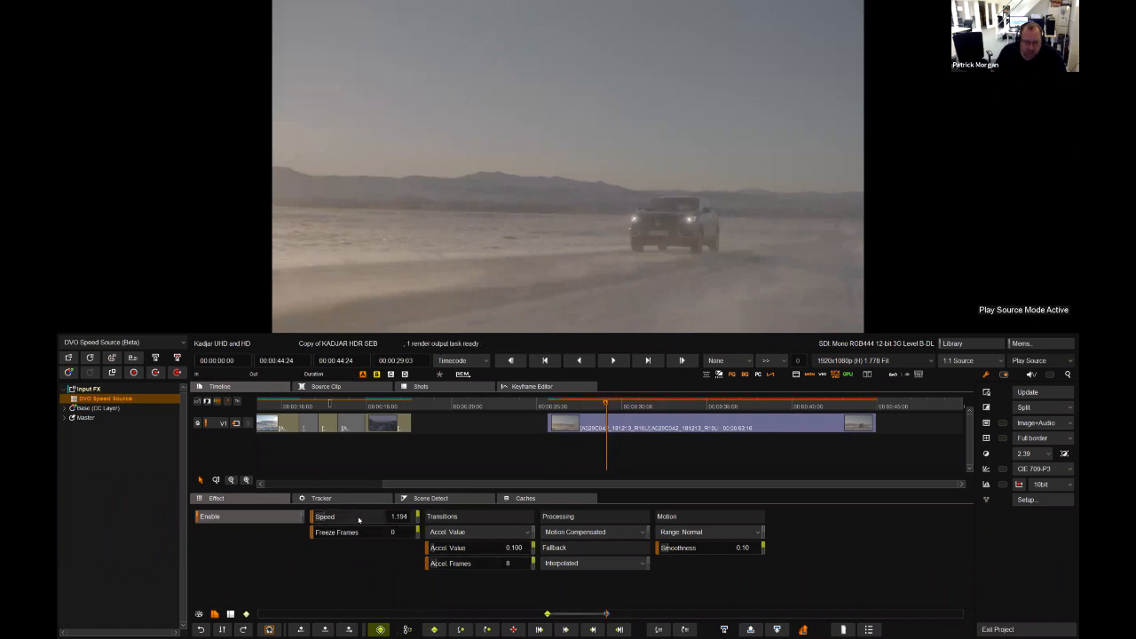
Add a third Speed keyframe at 00:00:30:15 with a value of 1.522.
drag(619, 405, 628, 406)
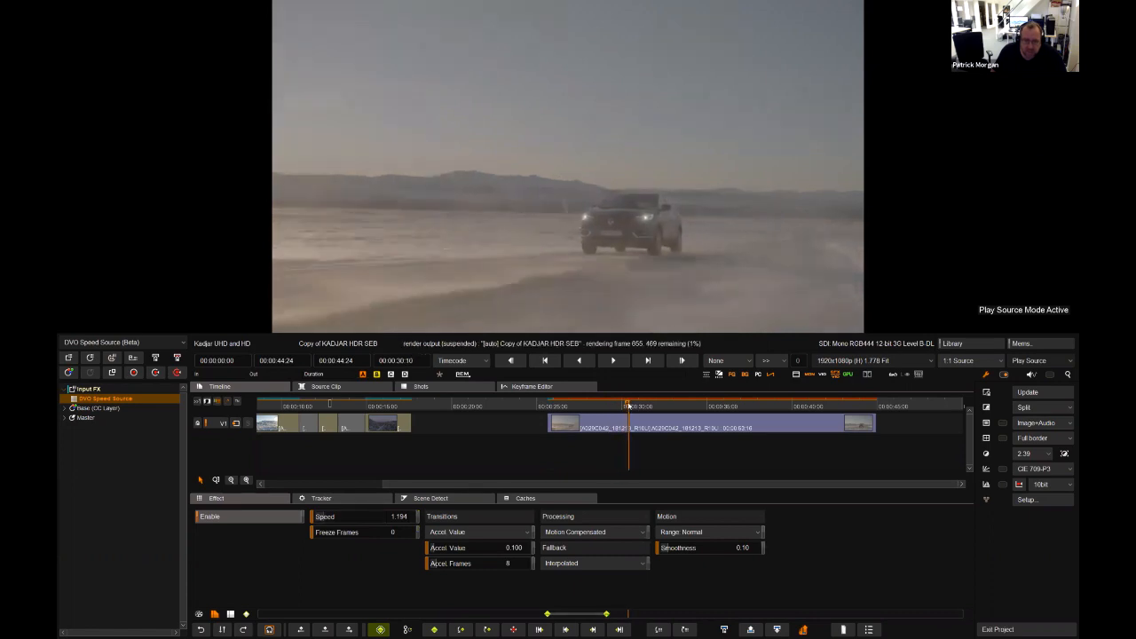
double_click(406, 517)
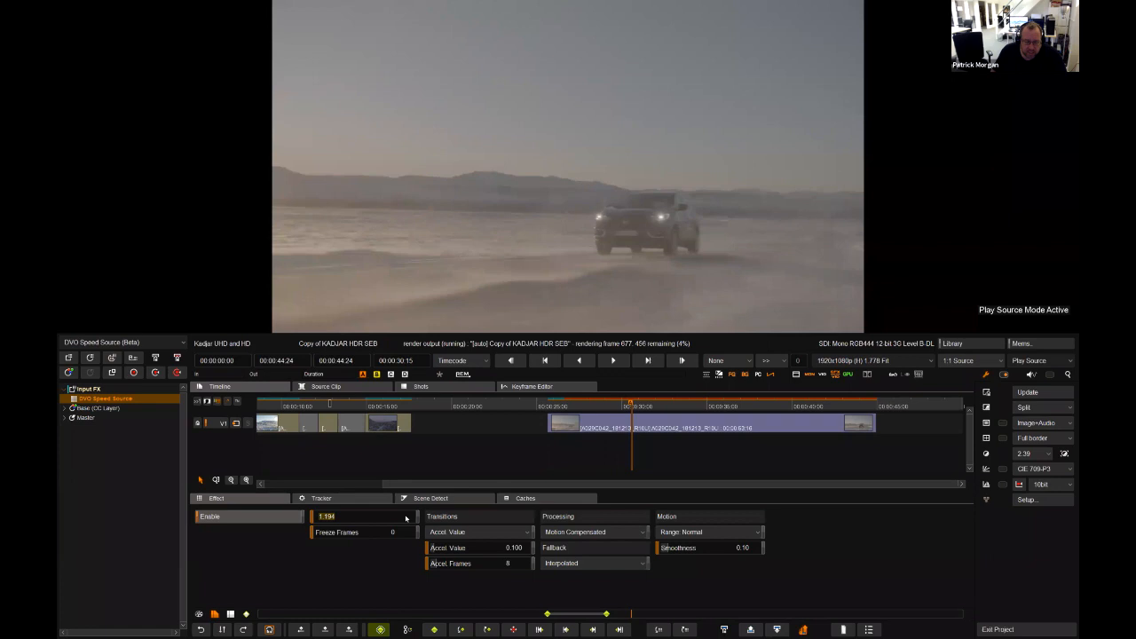
key(Return)
drag(355, 518, 368, 521)
Add a Speed keyframe of 0.627 at 00:00:33:19 and switch the playback mode to Play Output.
drag(632, 406, 688, 407)
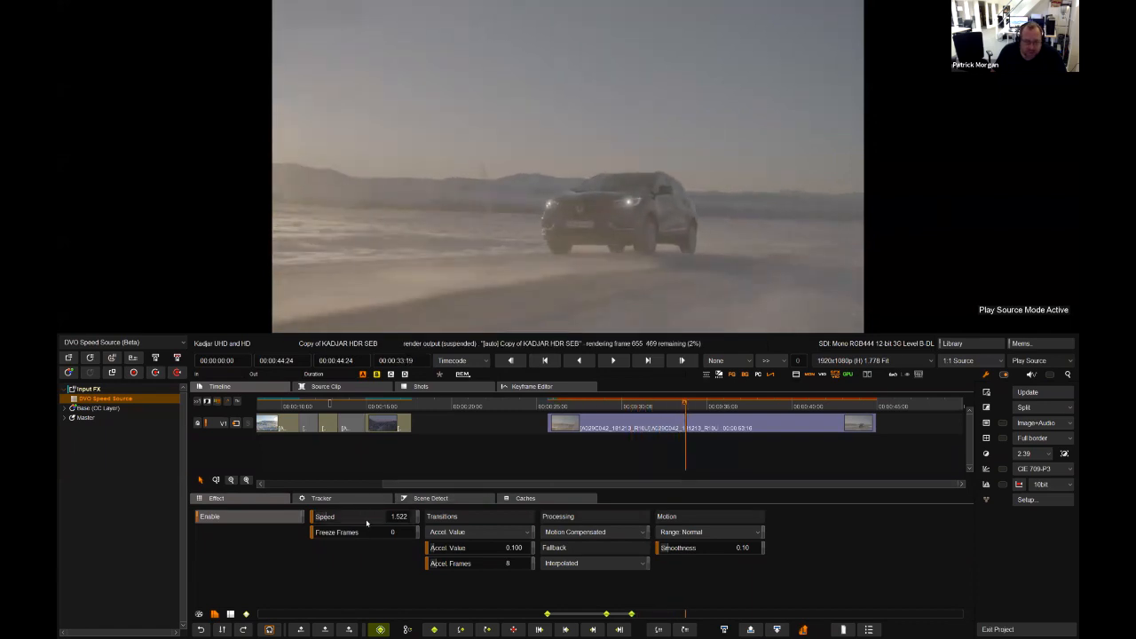
drag(367, 523, 328, 518)
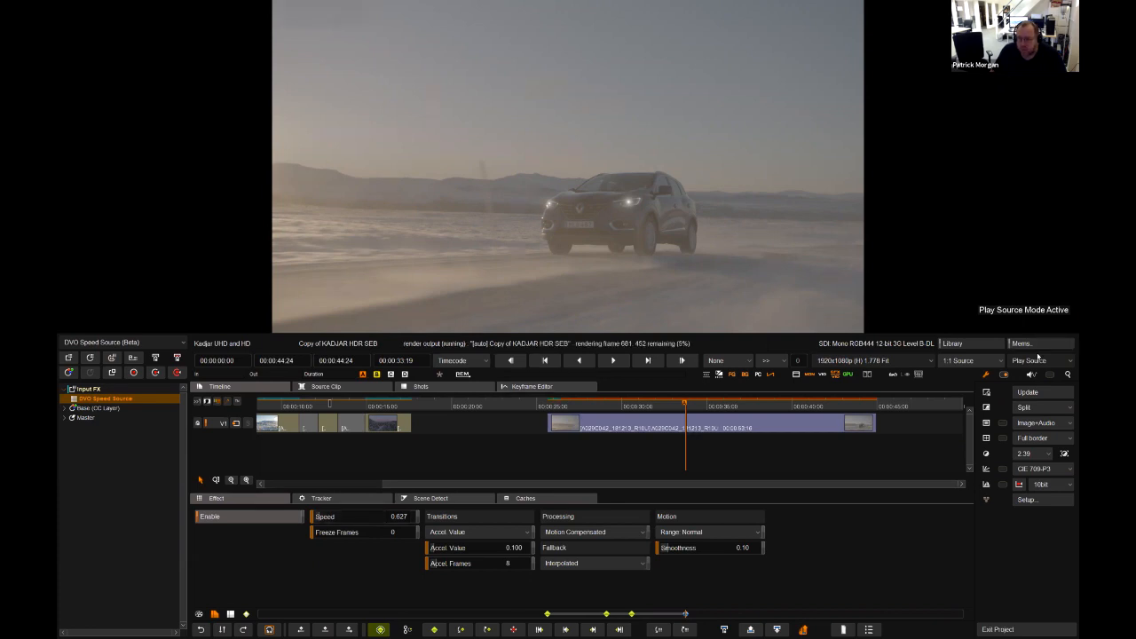
click(1038, 360)
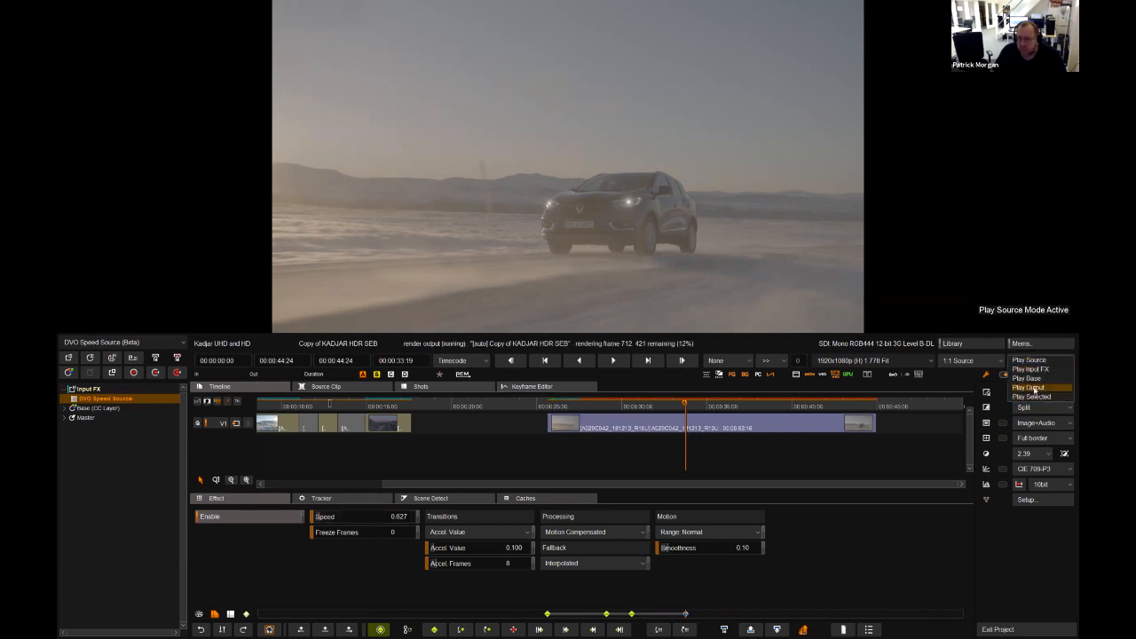
click(1030, 388)
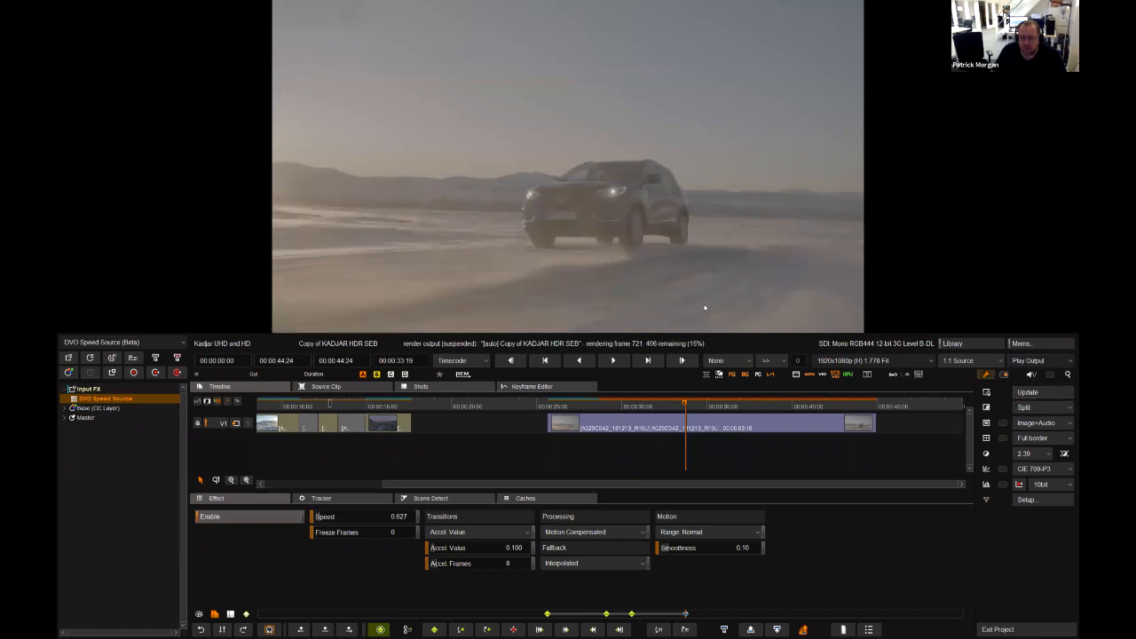
Play the clip from its first frame to review the keyframed speed changes, then return to the start.
key(Up)
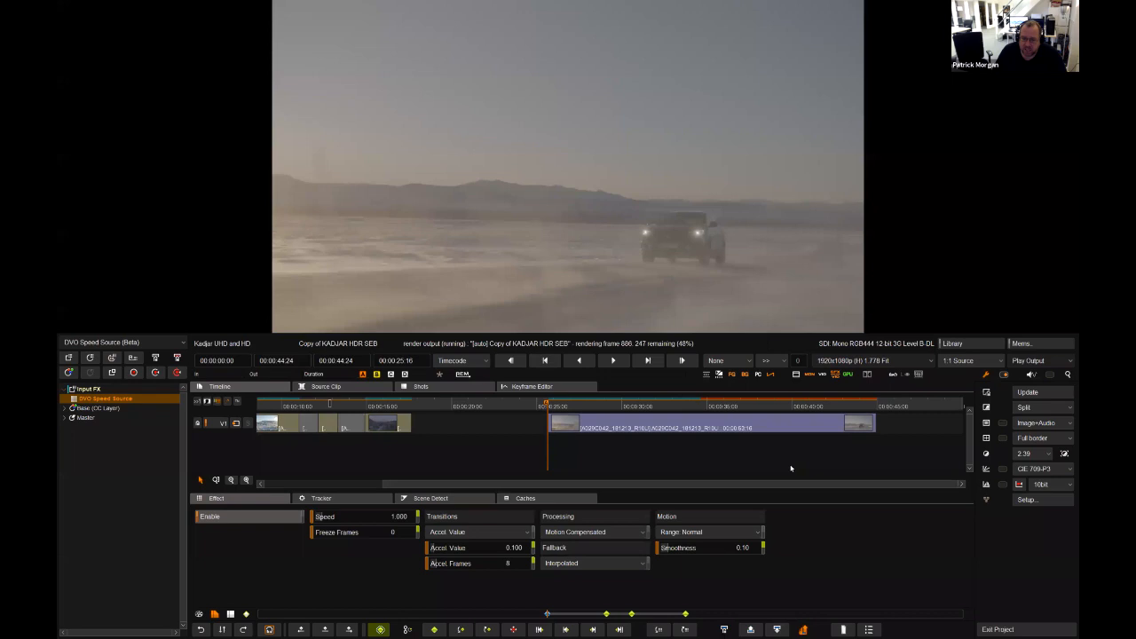
key(space)
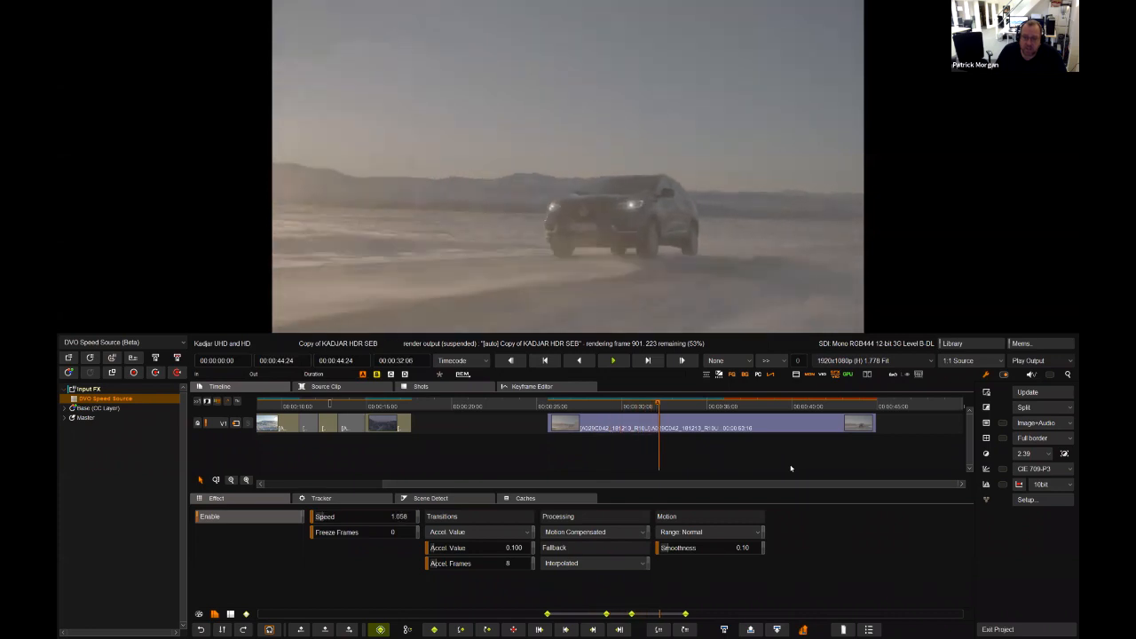
key(space)
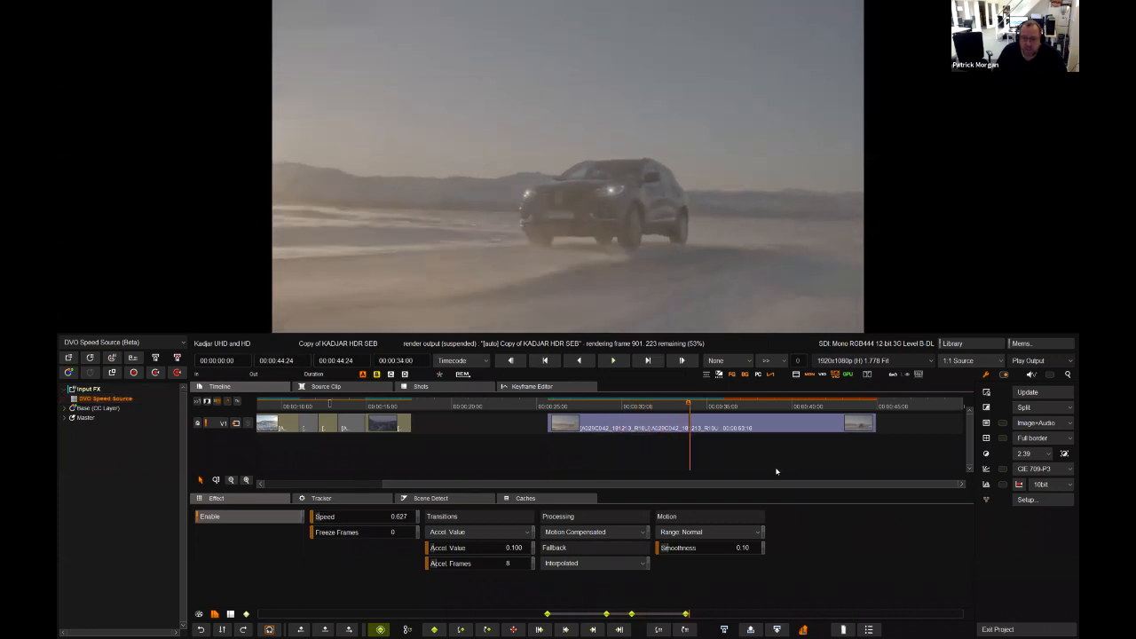
key(Up)
key(space)
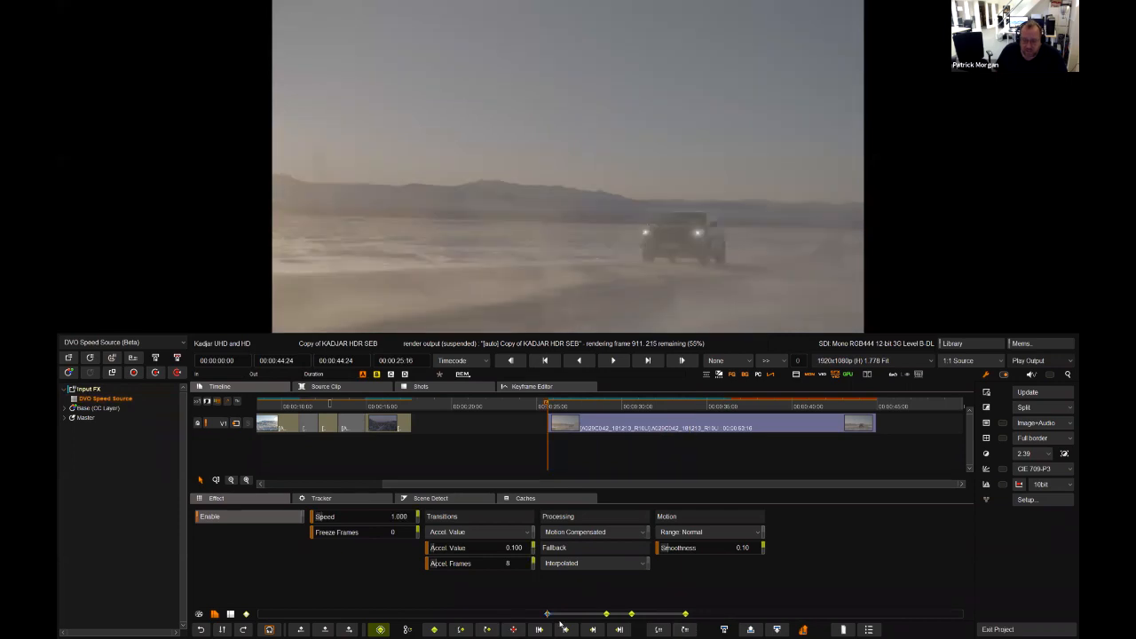
Try the Speed control on the 00:00:30:15 keyframe, then replay the clip from its start and scrub to 00:00:31:04.
drag(340, 516, 379, 518)
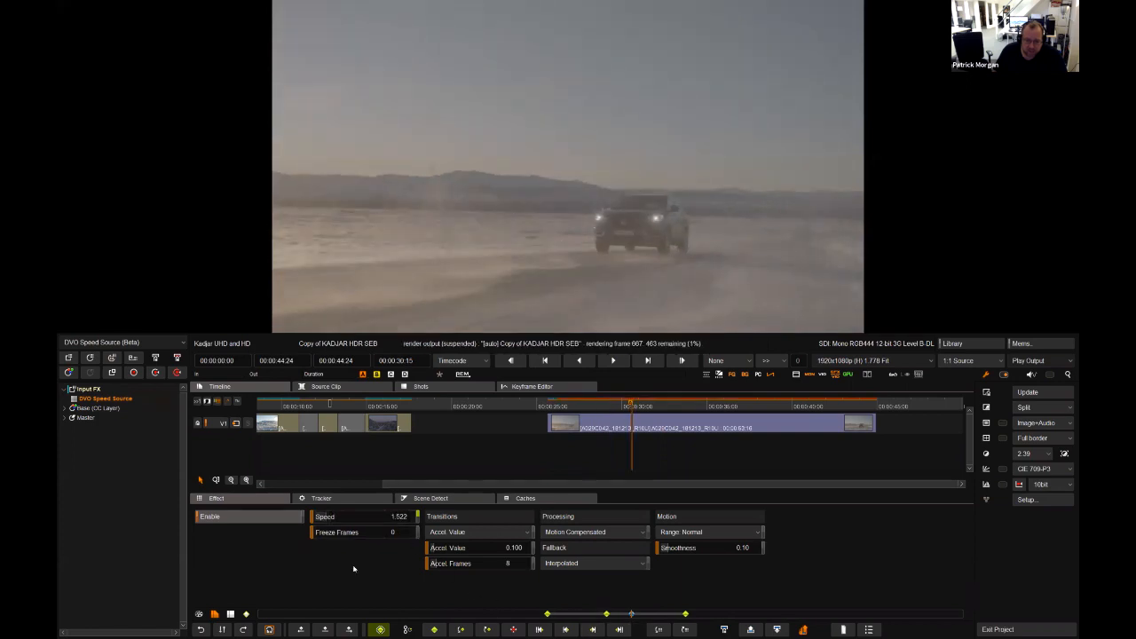
click(347, 519)
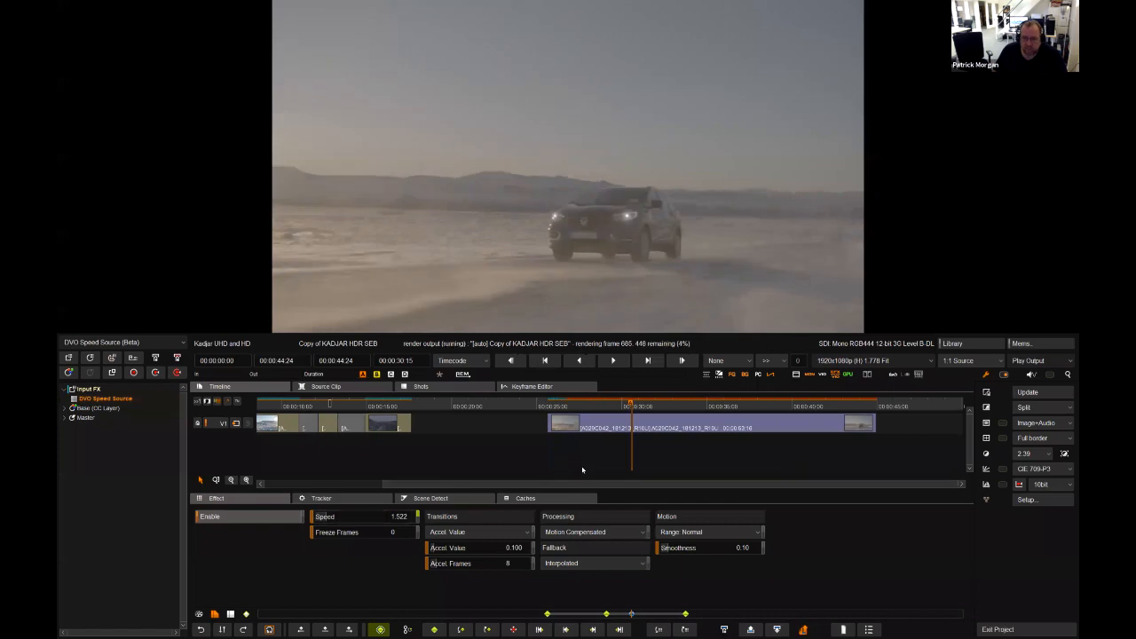
key(Up)
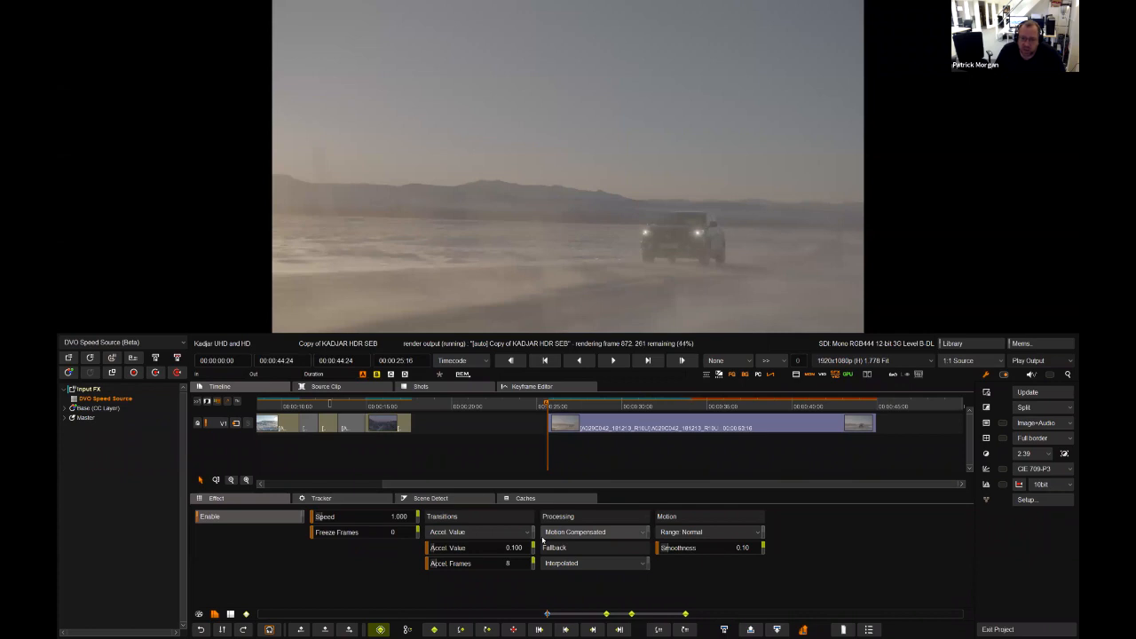
key(space)
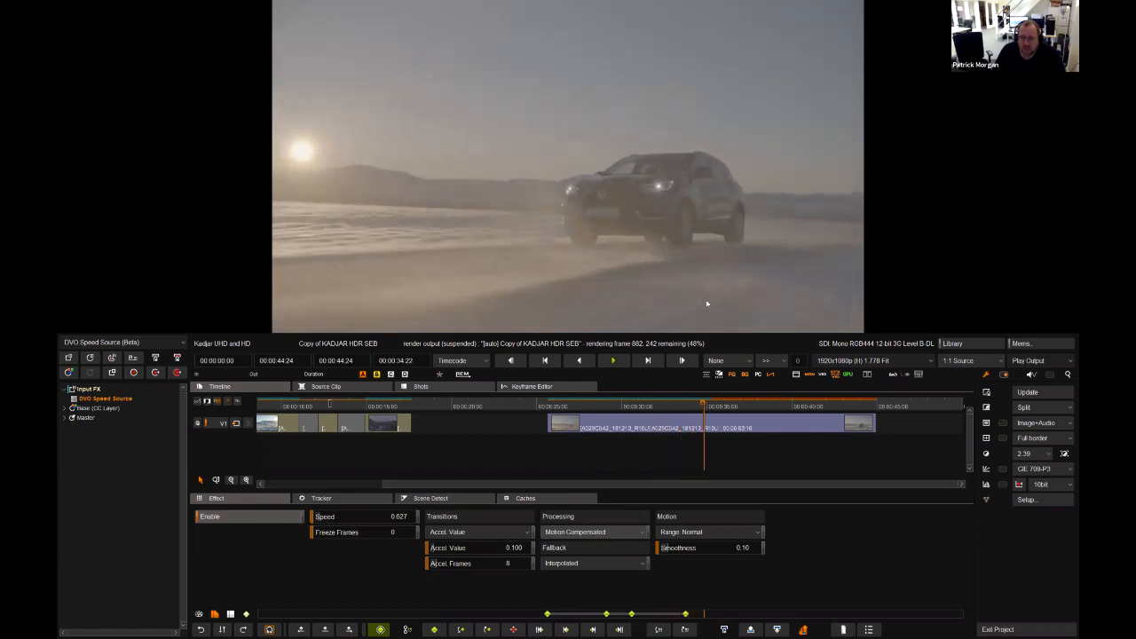
mouse_move(639, 407)
mouse_down()
mouse_move(568, 411)
mouse_move(654, 421)
mouse_move(618, 428)
mouse_move(640, 428)
mouse_up()
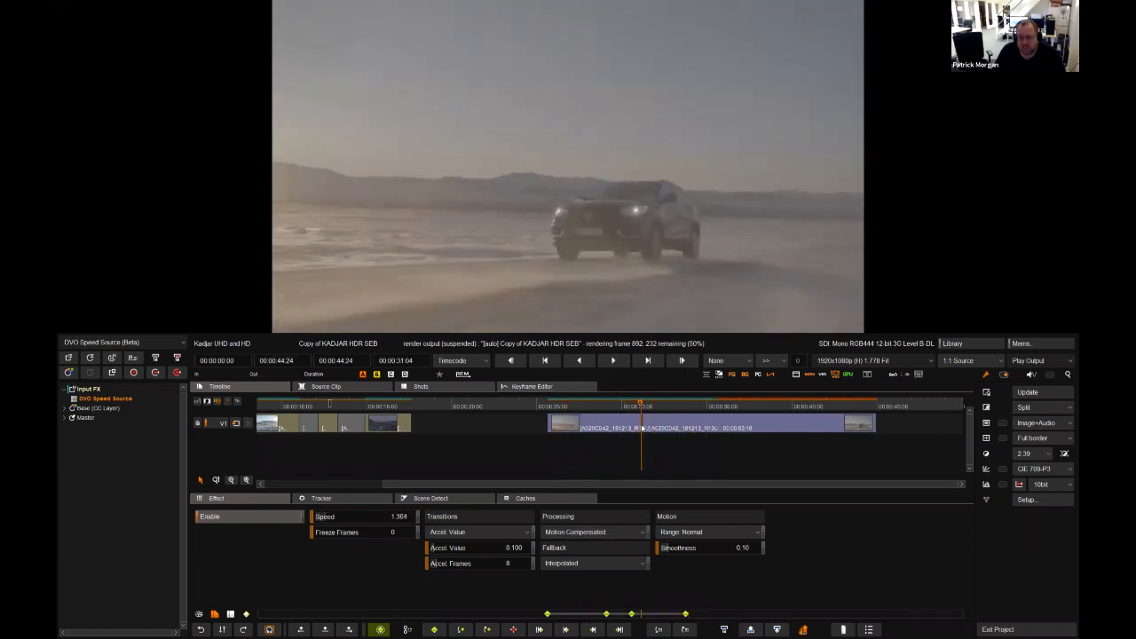
Set the DVO Speed Source Transitions mode to Accel. Frames and return to the clip's first frame.
click(482, 532)
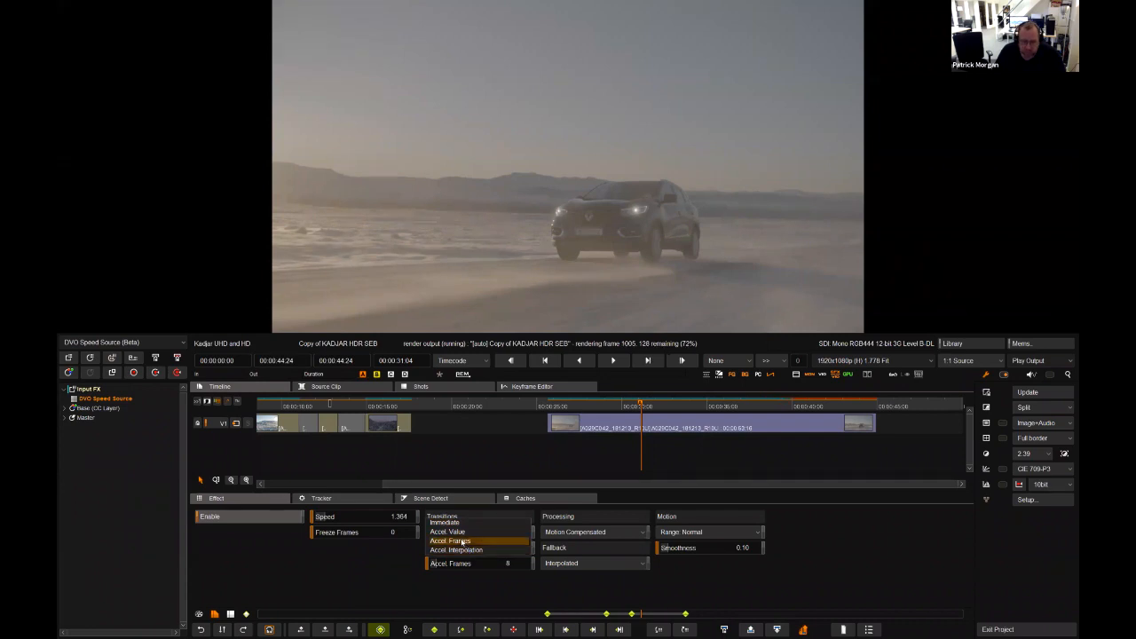
click(460, 541)
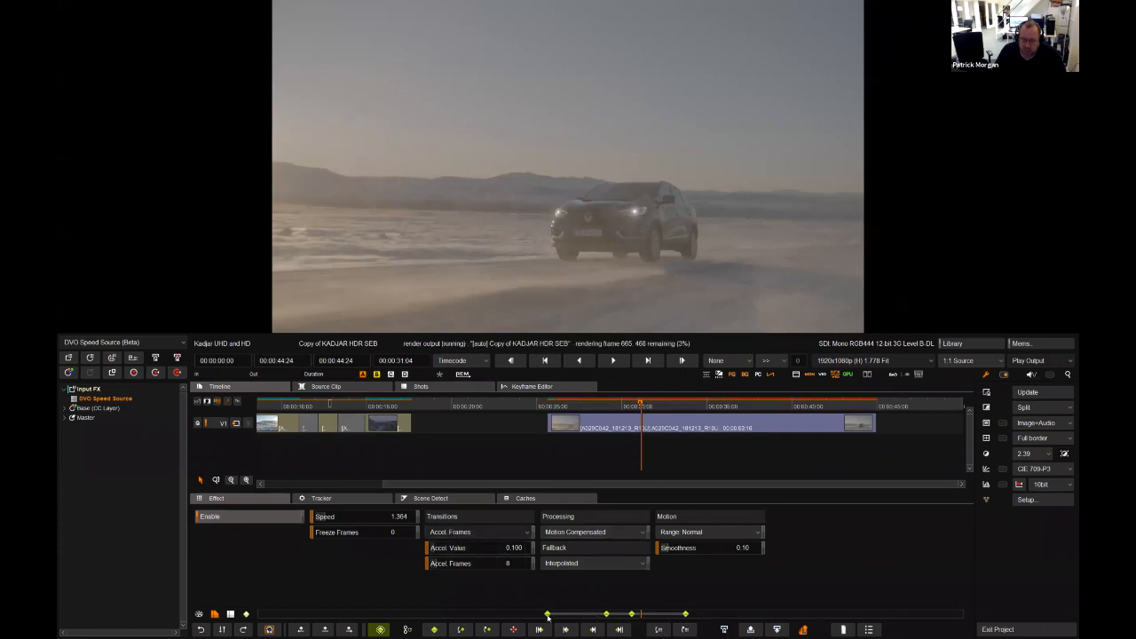
click(446, 533)
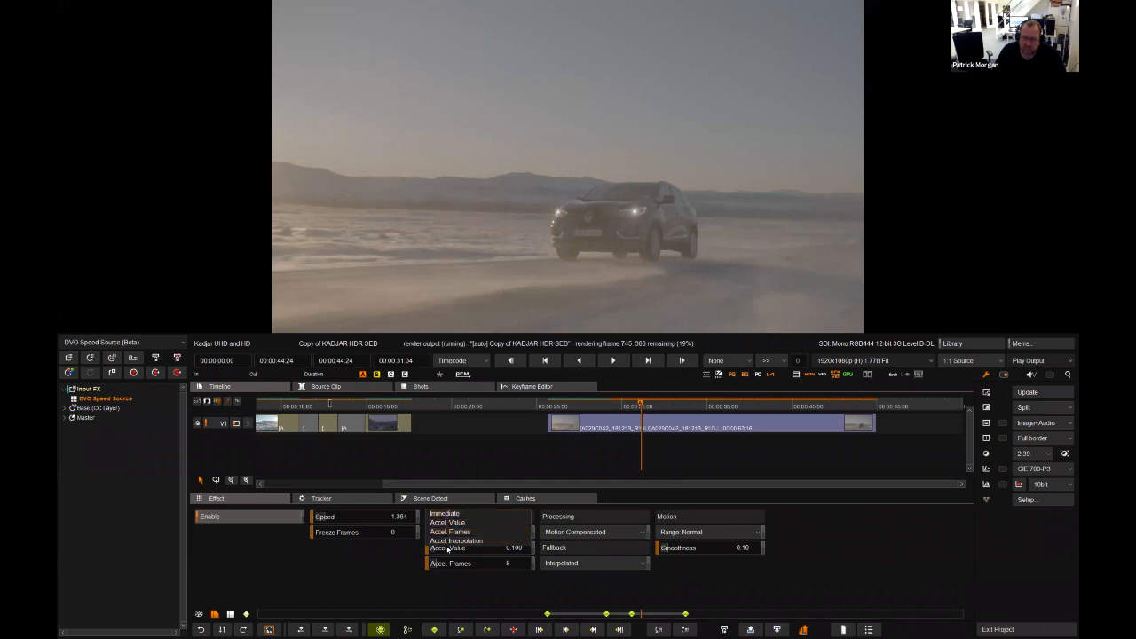
click(563, 44)
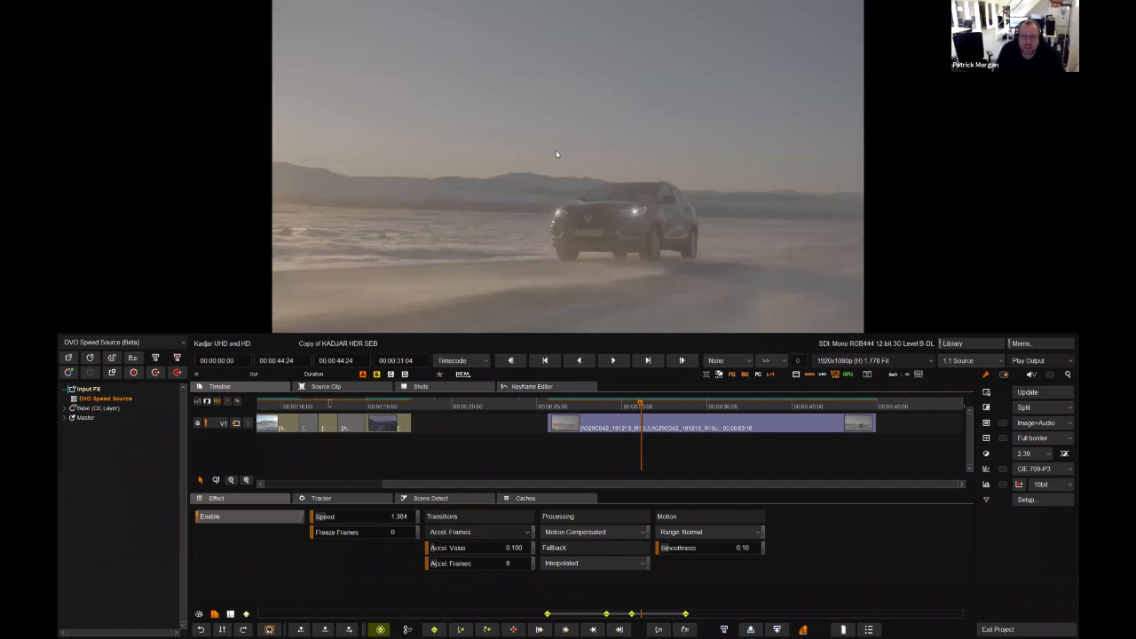
click(534, 404)
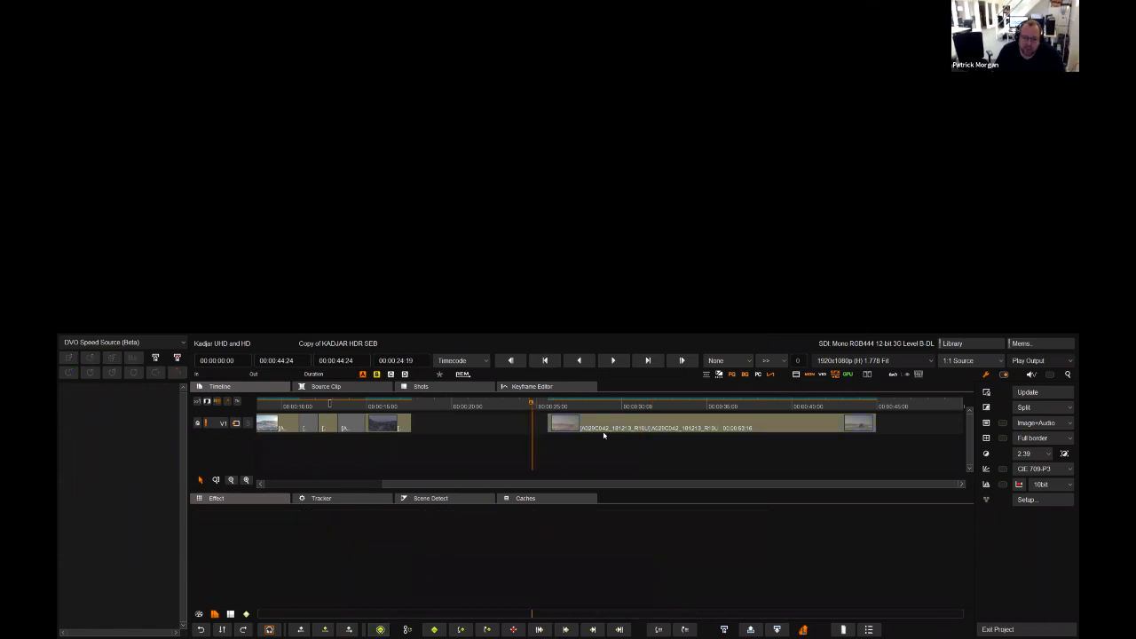
key(Down)
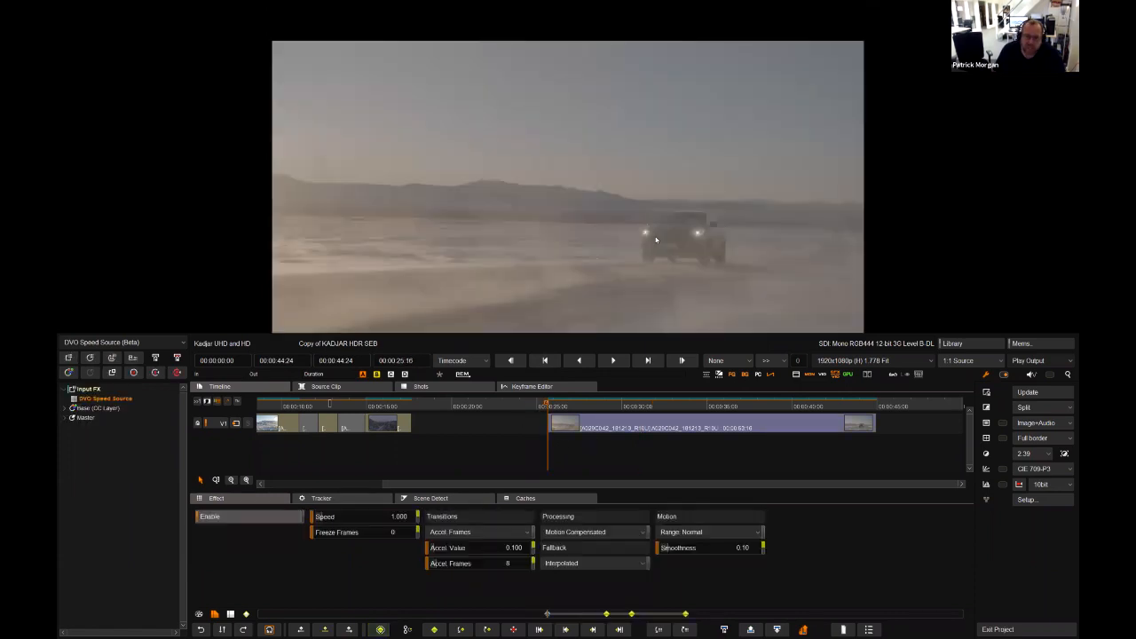
Review the speed ramp by playing the clip twice from its first frame, then scrub to 00:00:28:10.
key(space)
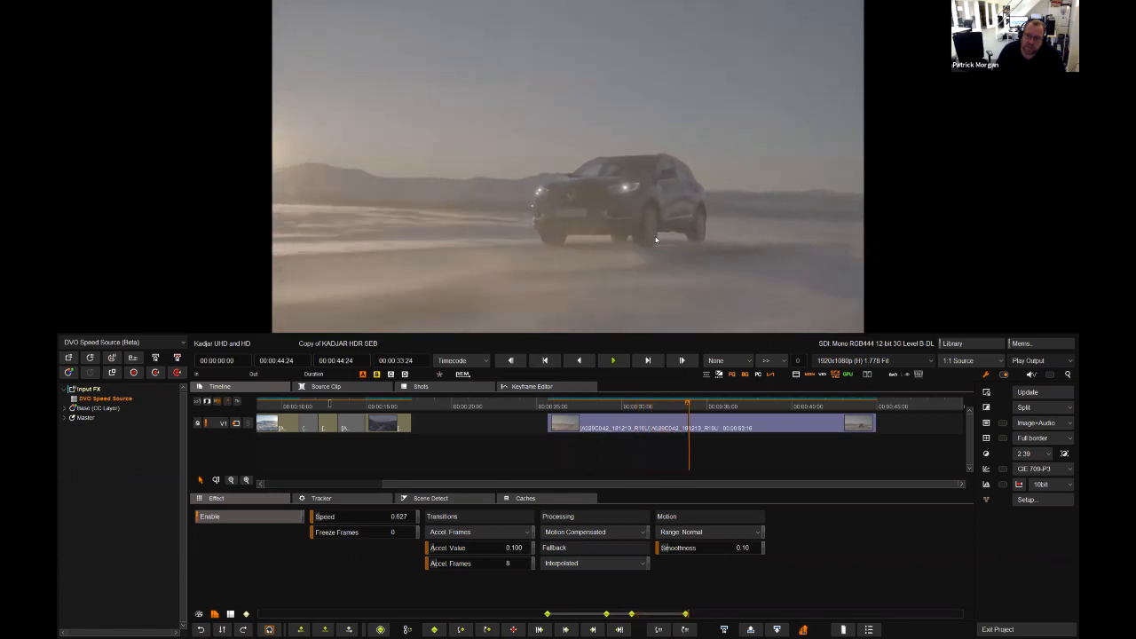
key(space)
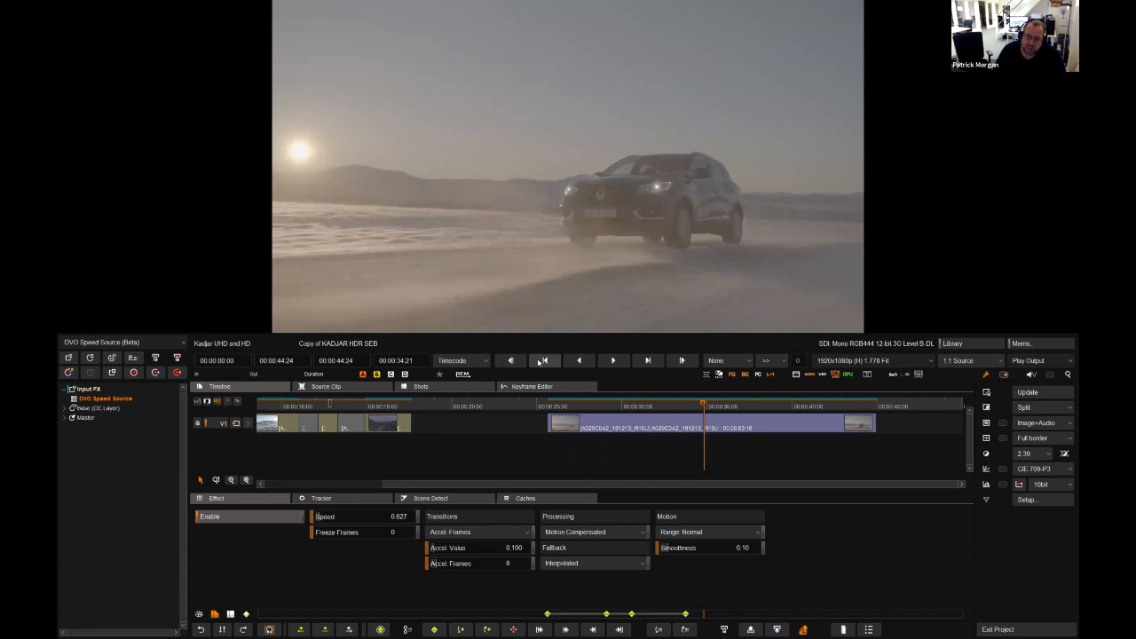
click(544, 361)
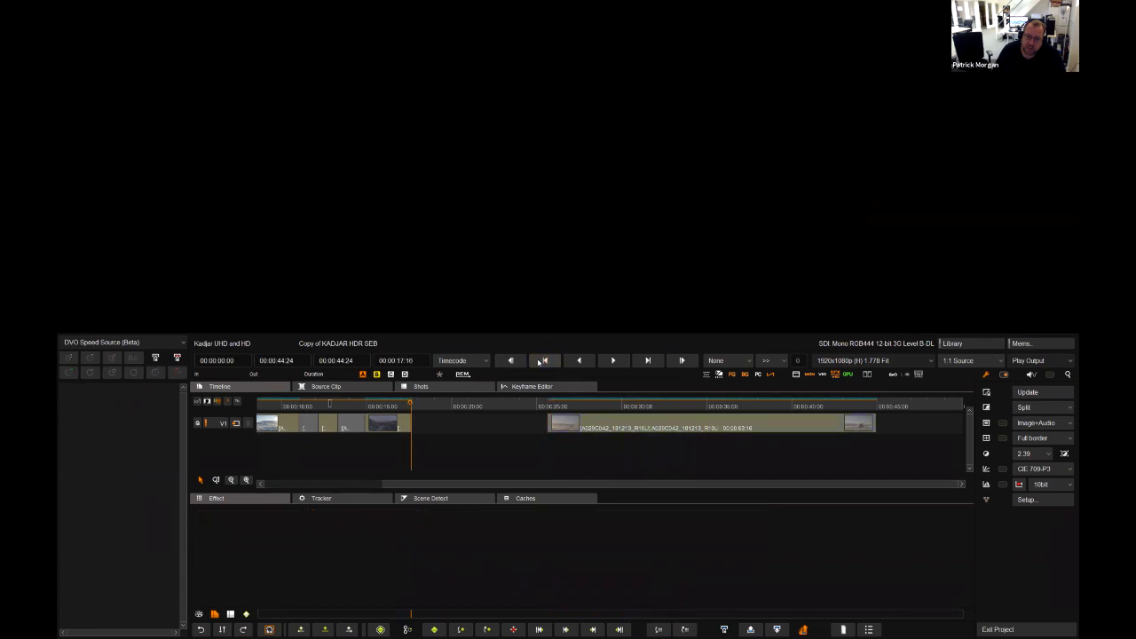
click(649, 361)
key(space)
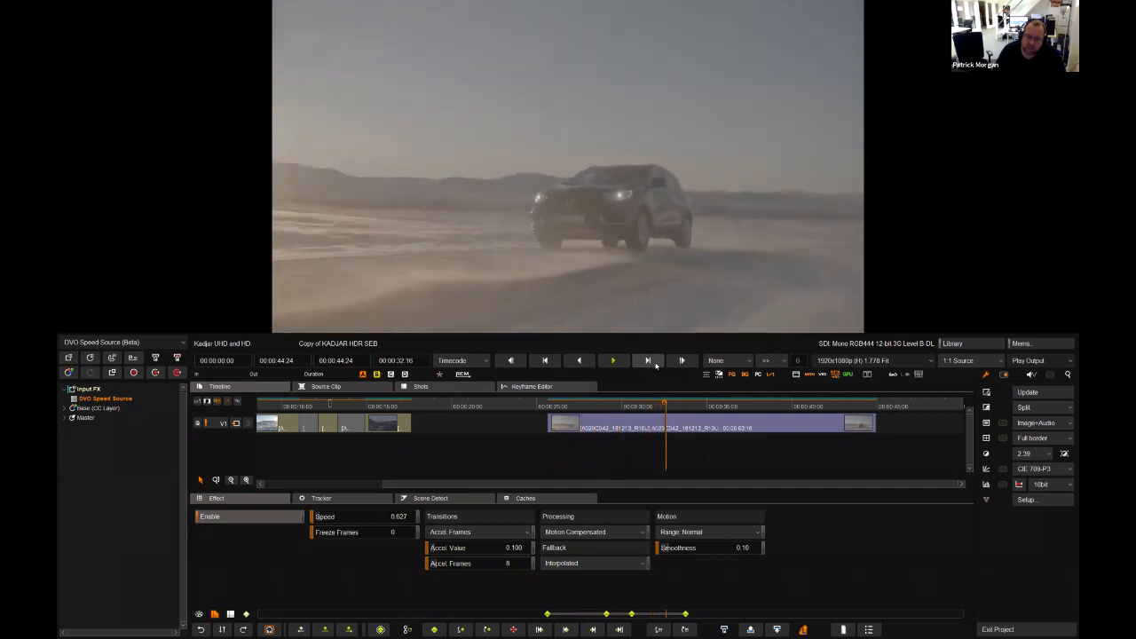
click(595, 405)
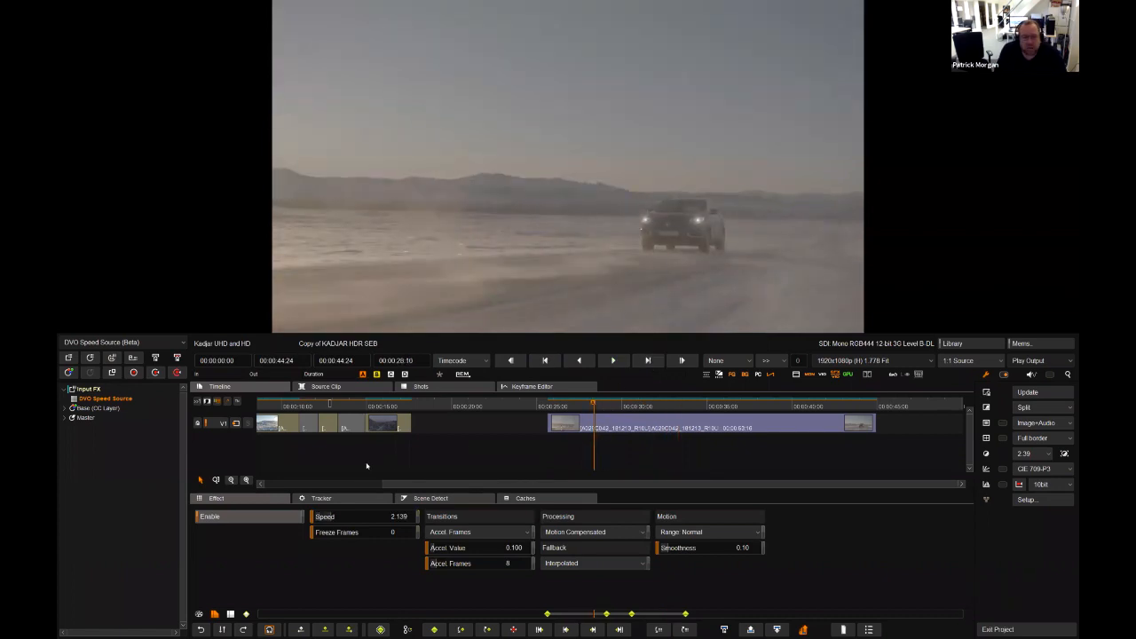
On the shot at 00:00:02:16, open Matte Paint and choose rectangle painting with Softness 0.530 and Dab Size 50.000.
click(359, 485)
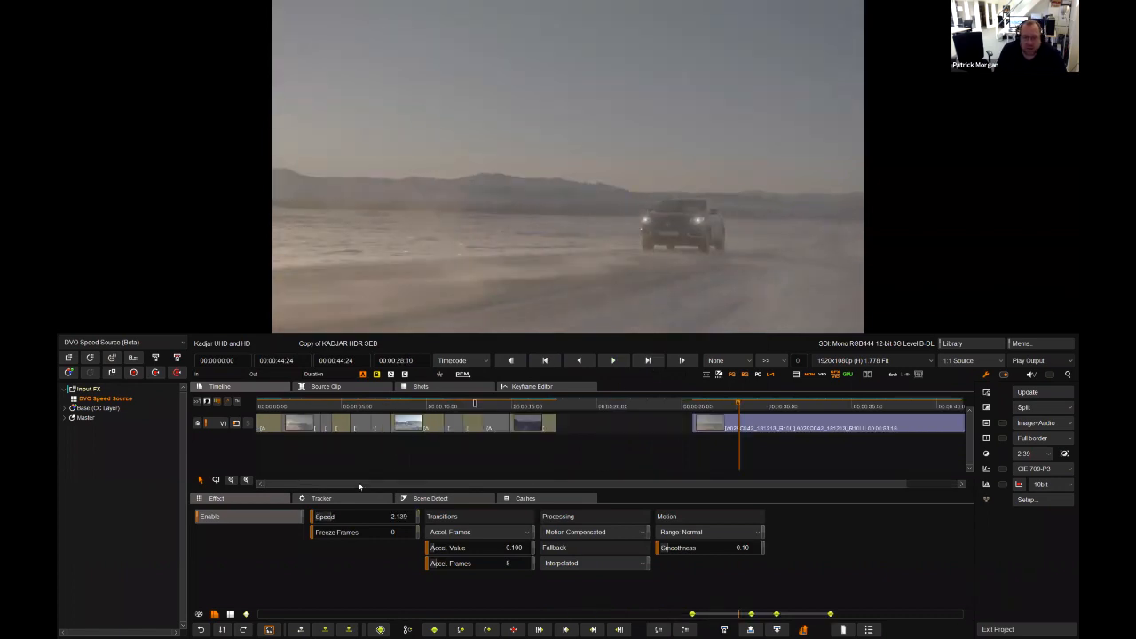
click(715, 405)
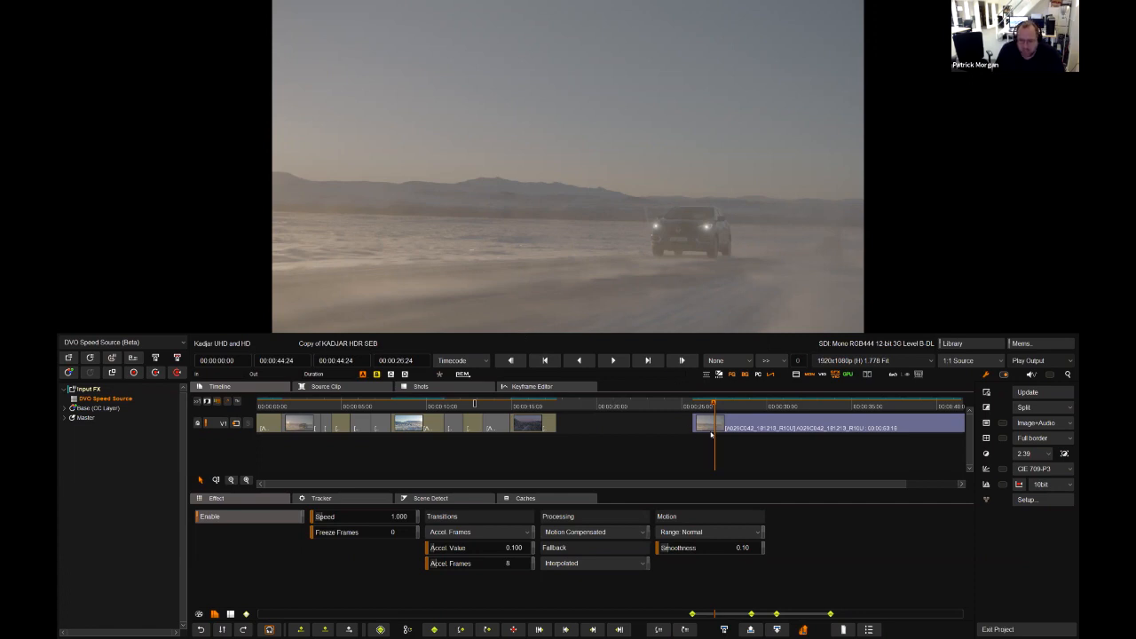
drag(733, 443, 474, 444)
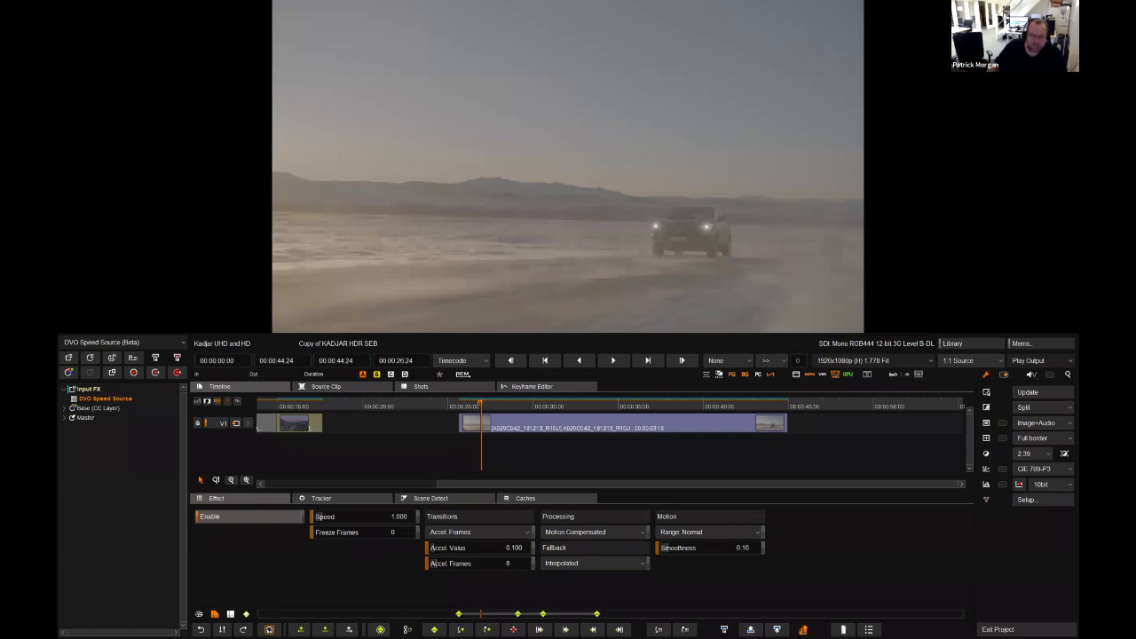
click(357, 483)
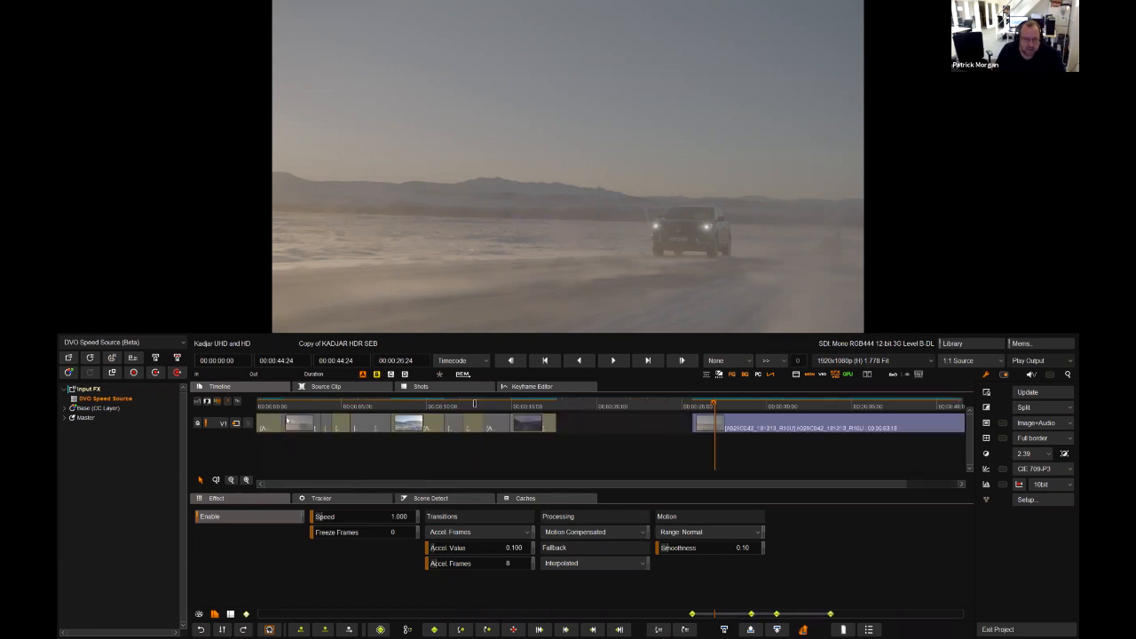
click(300, 404)
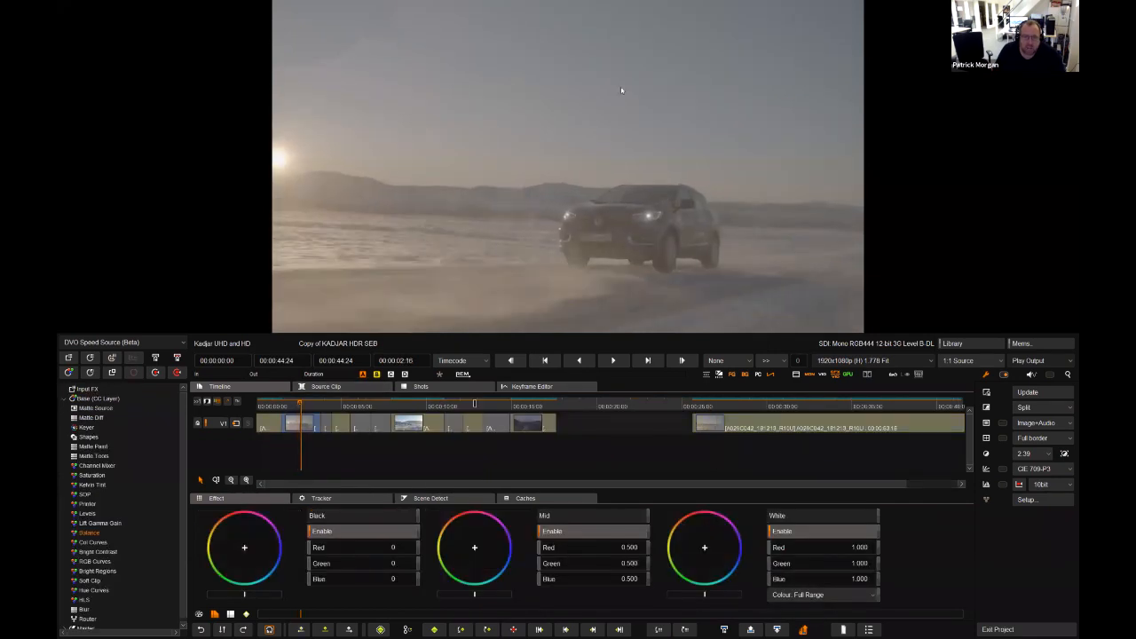
click(89, 448)
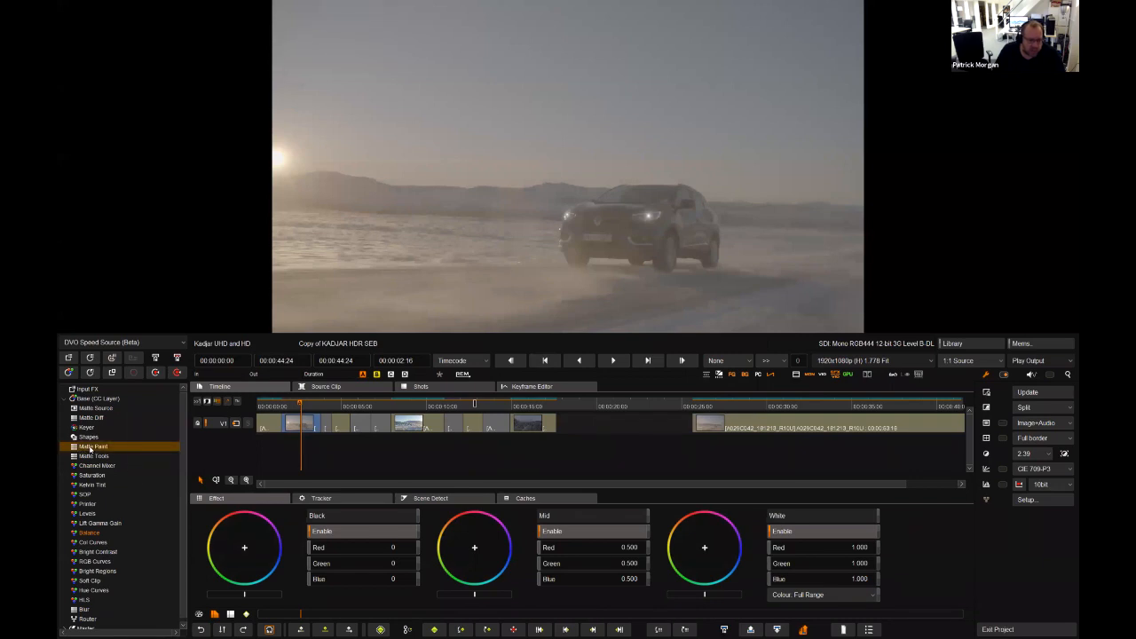
click(88, 449)
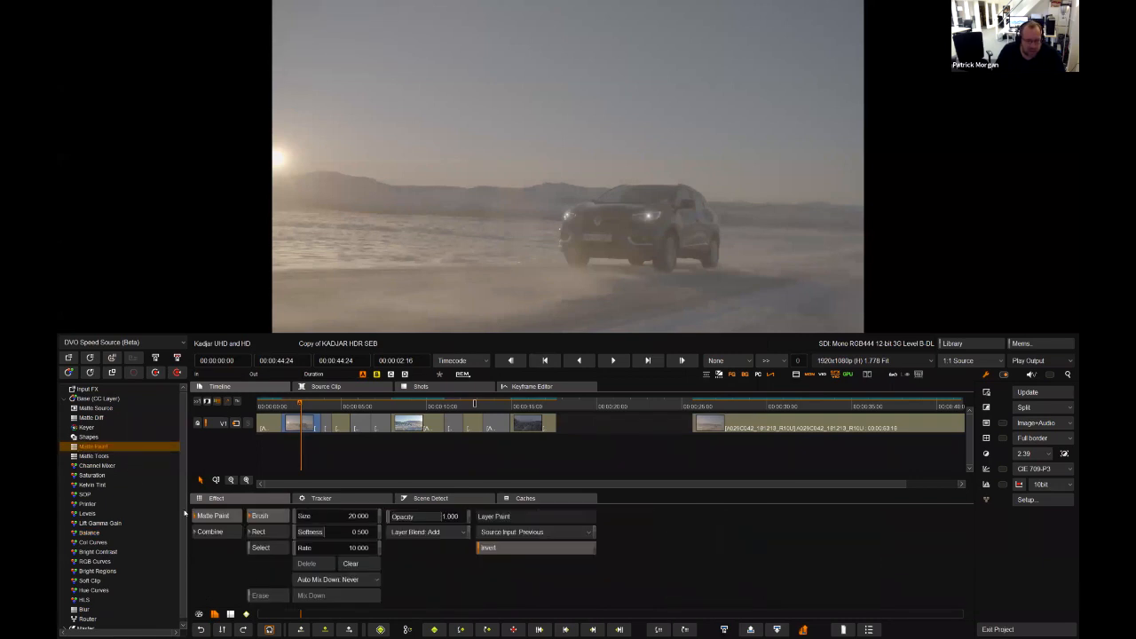
click(262, 531)
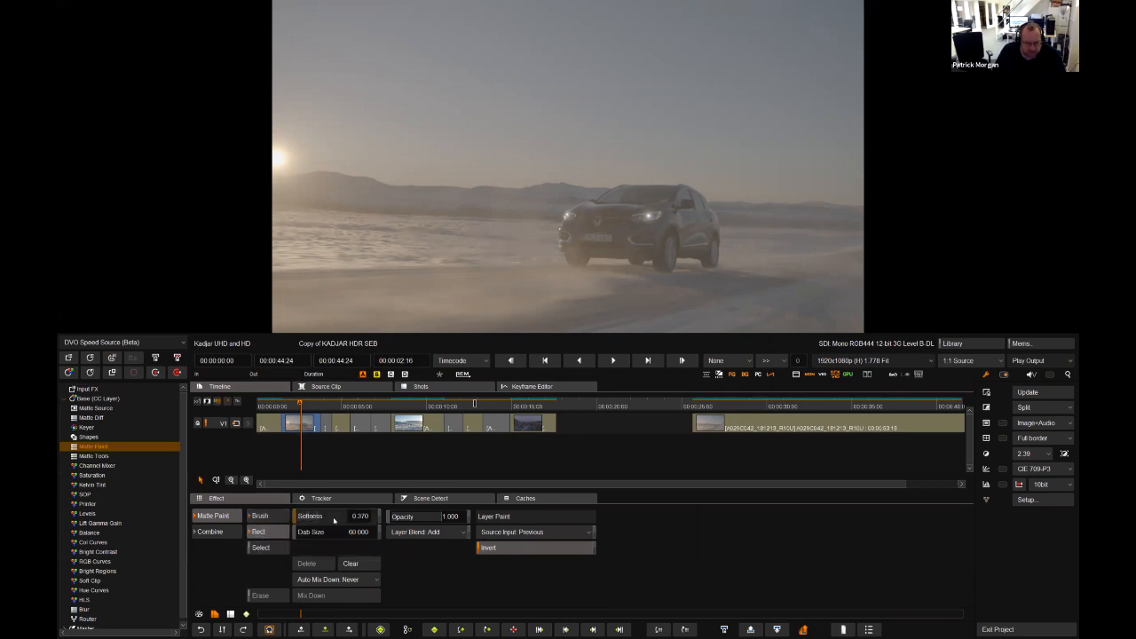
mouse_move(327, 519)
mouse_down()
mouse_move(332, 536)
mouse_move(302, 532)
mouse_up()
Add DVO Fix to the shot at 00:00:14:05 to show its paint and fix controls, then remove the effect.
drag(458, 417, 498, 416)
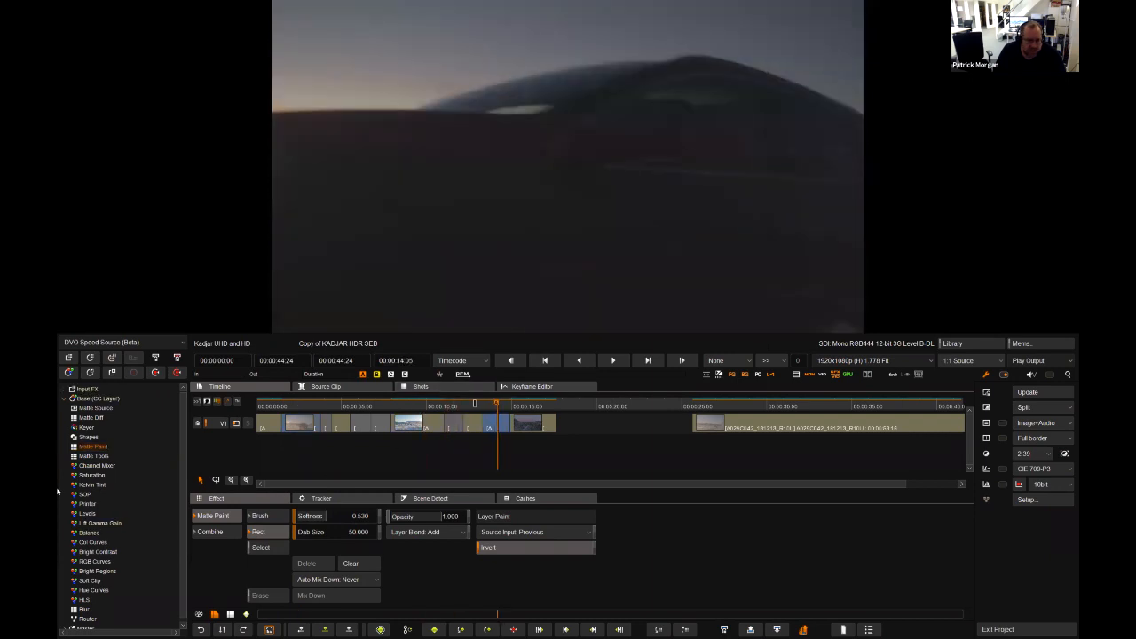
click(82, 450)
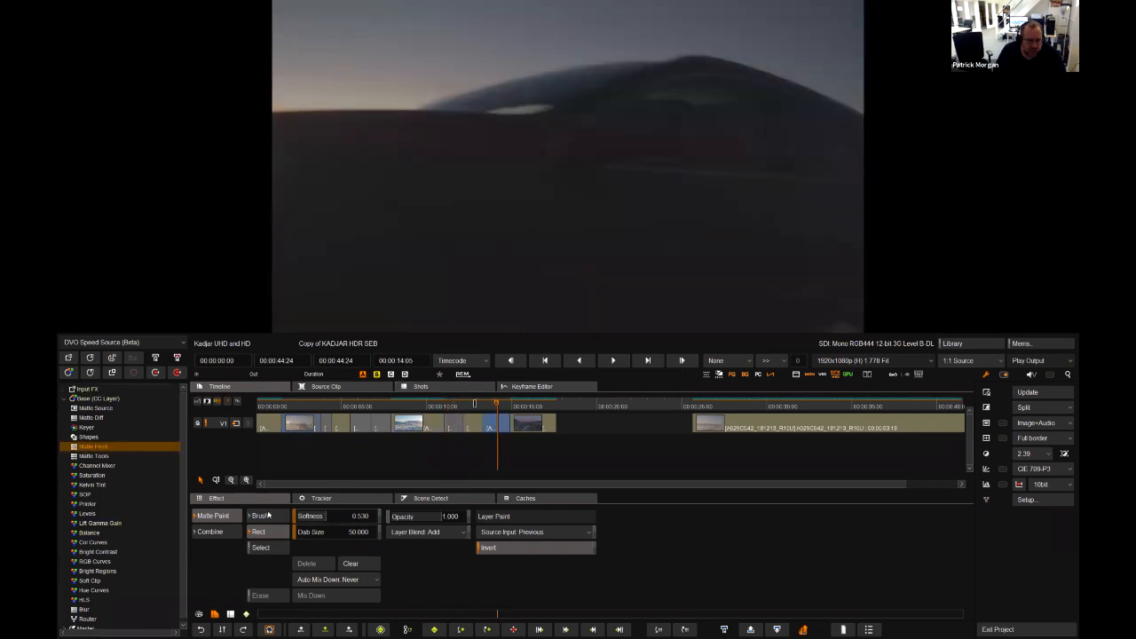
click(177, 344)
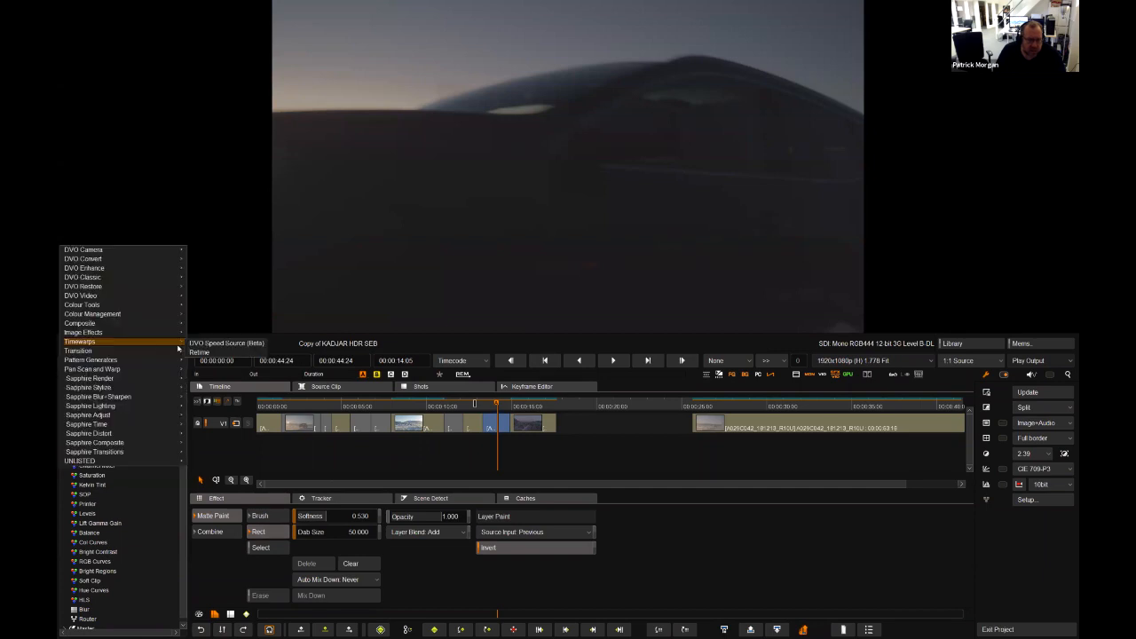
mouse_move(81, 254)
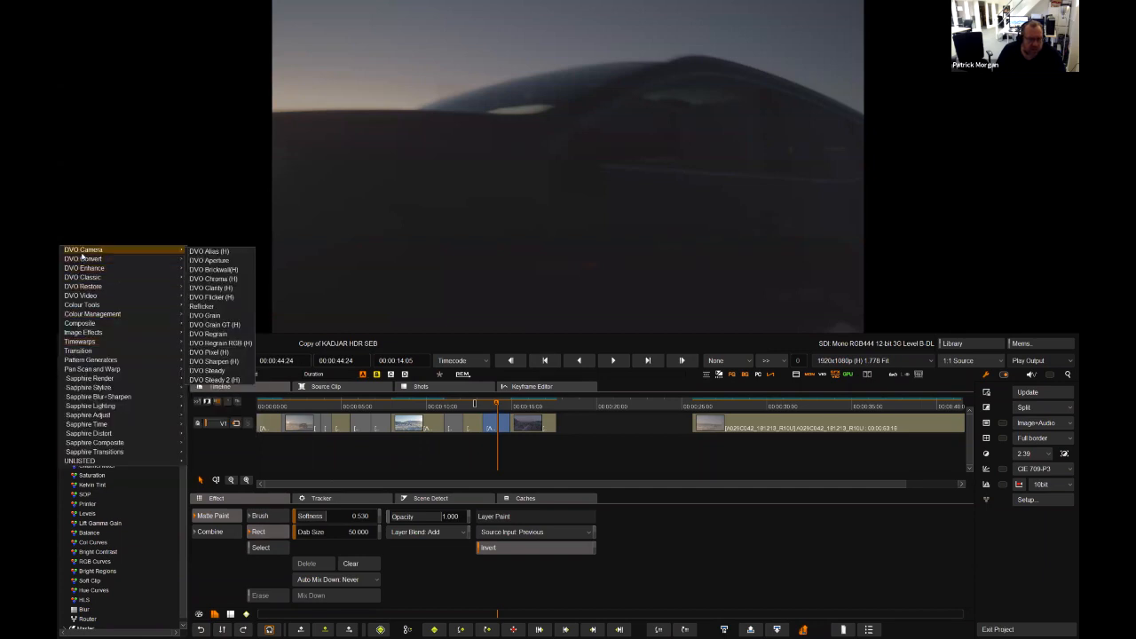
mouse_move(83, 279)
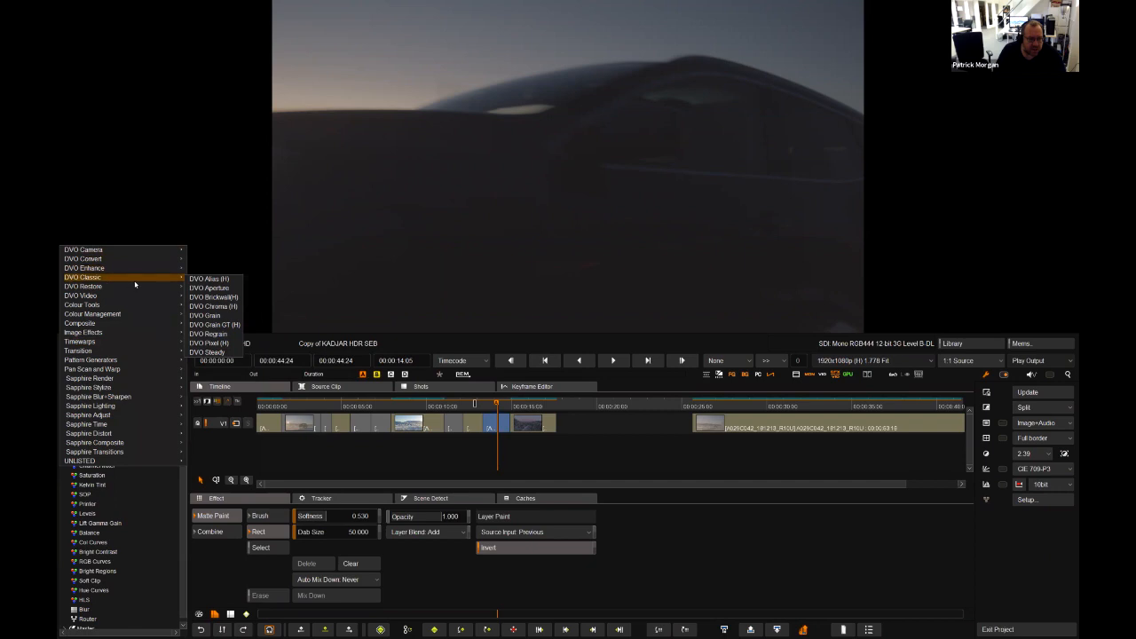
mouse_move(121, 287)
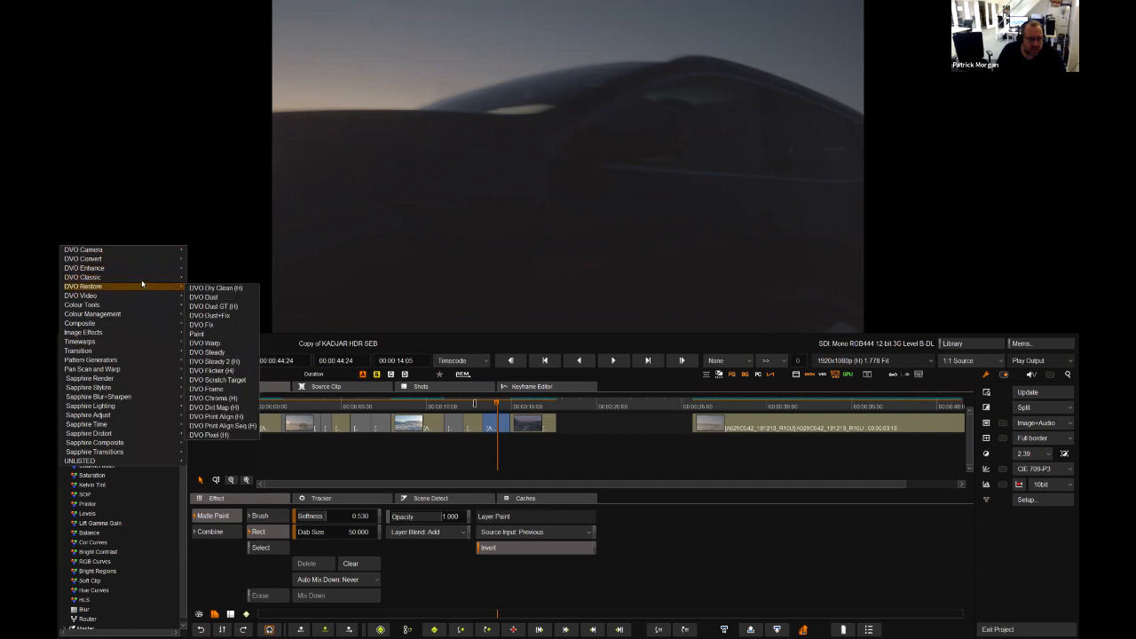
click(212, 325)
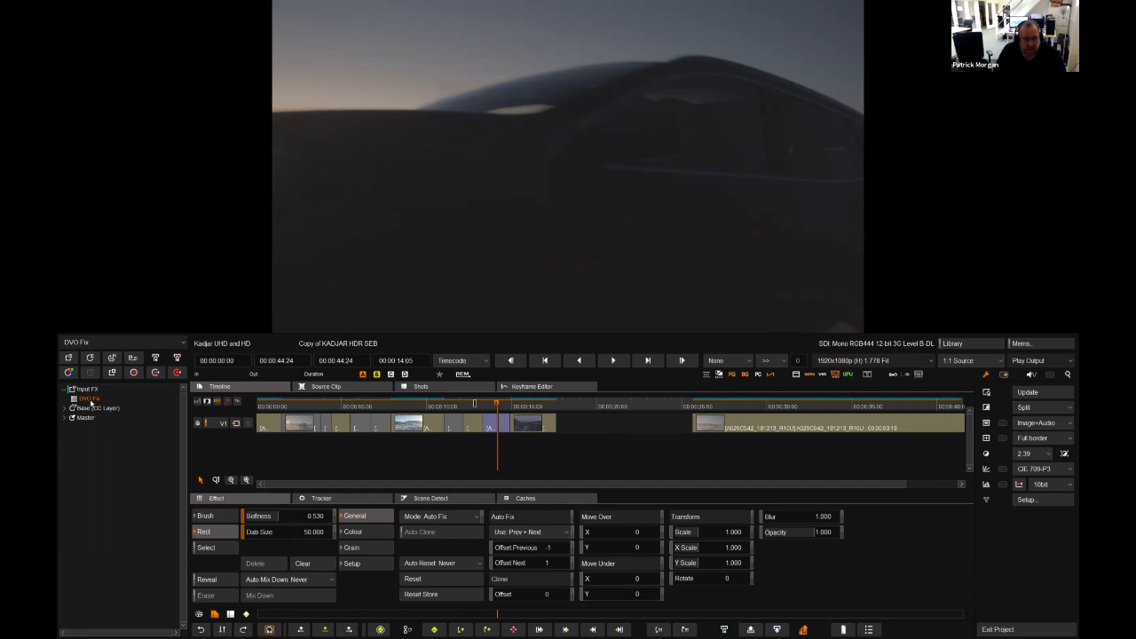
click(135, 372)
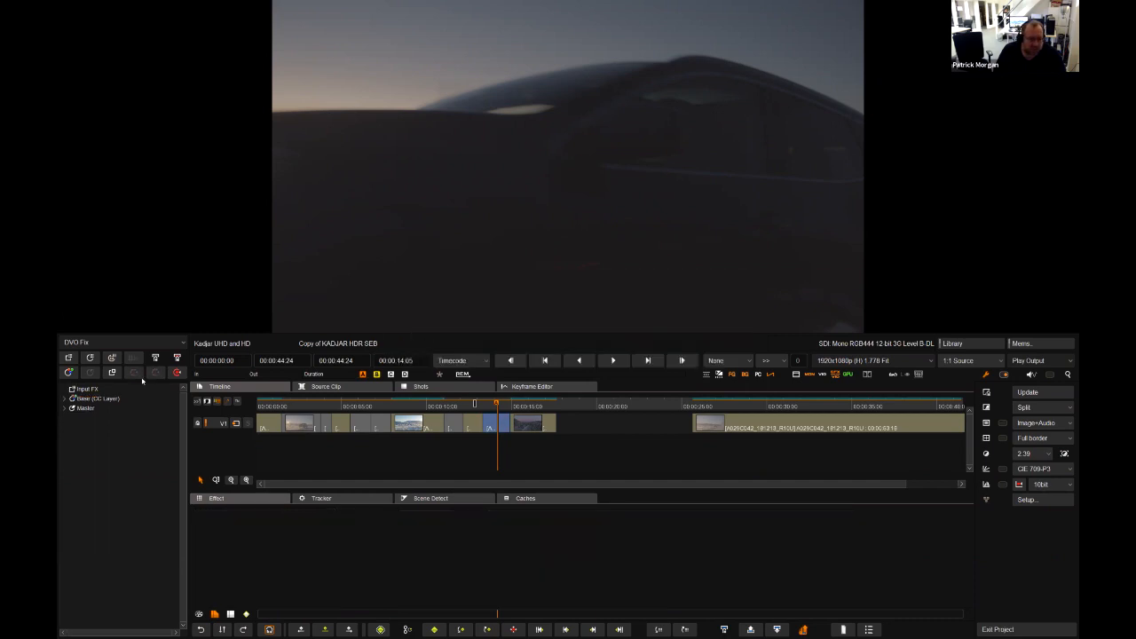
Move to the snowy landscape shot at 00:00:10:02 and display the settings of its Base (CC Layer).
scroll(505, 464, down, 5)
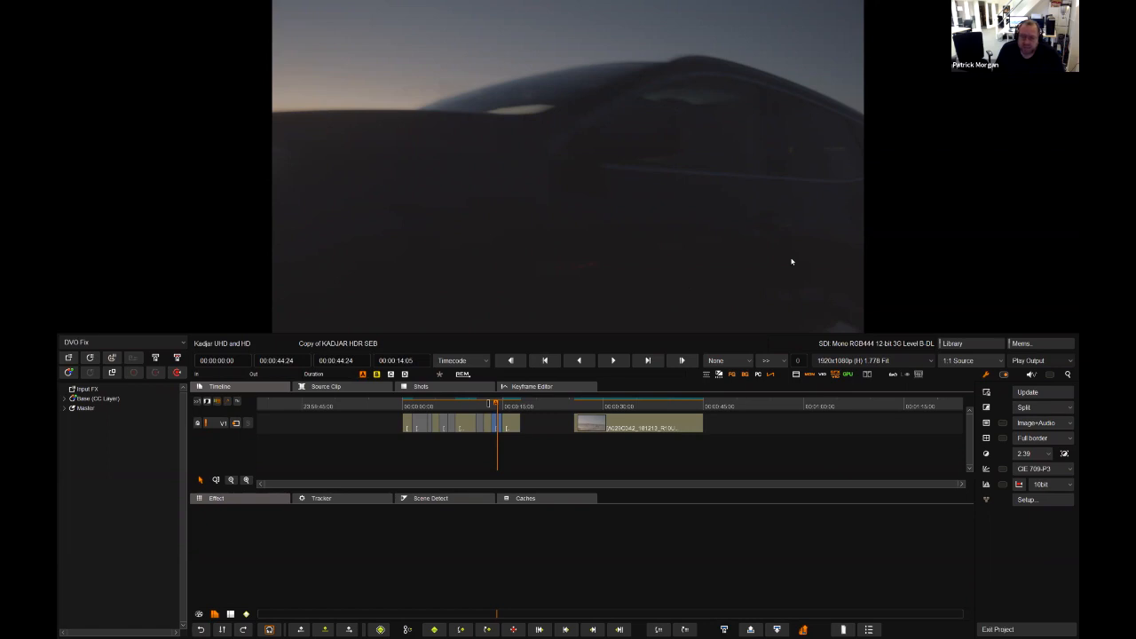
click(418, 405)
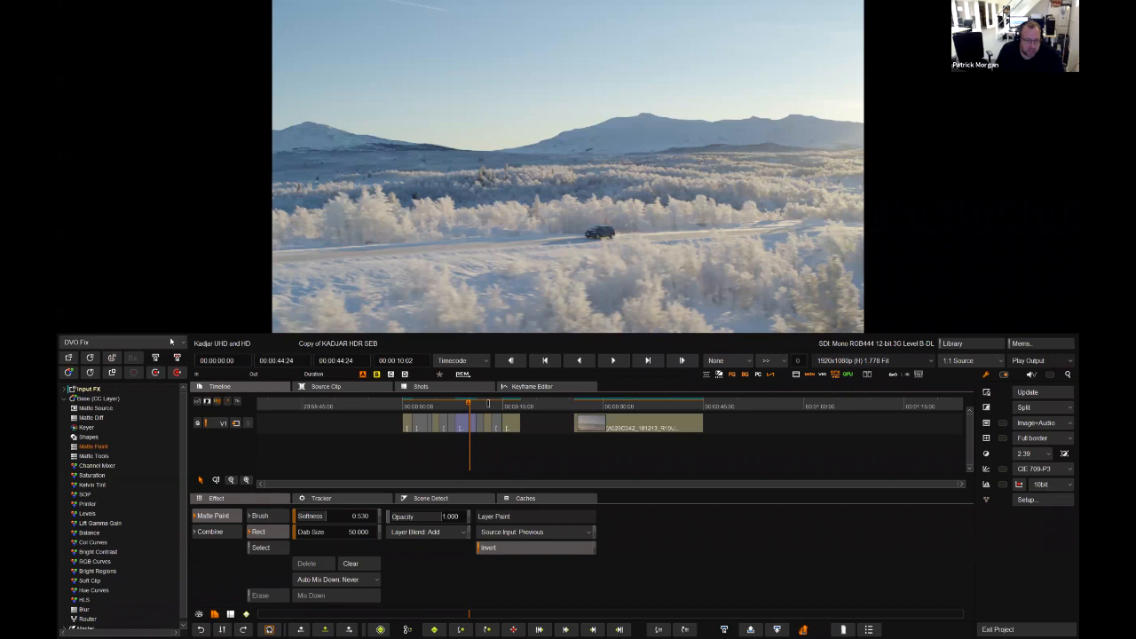
click(65, 398)
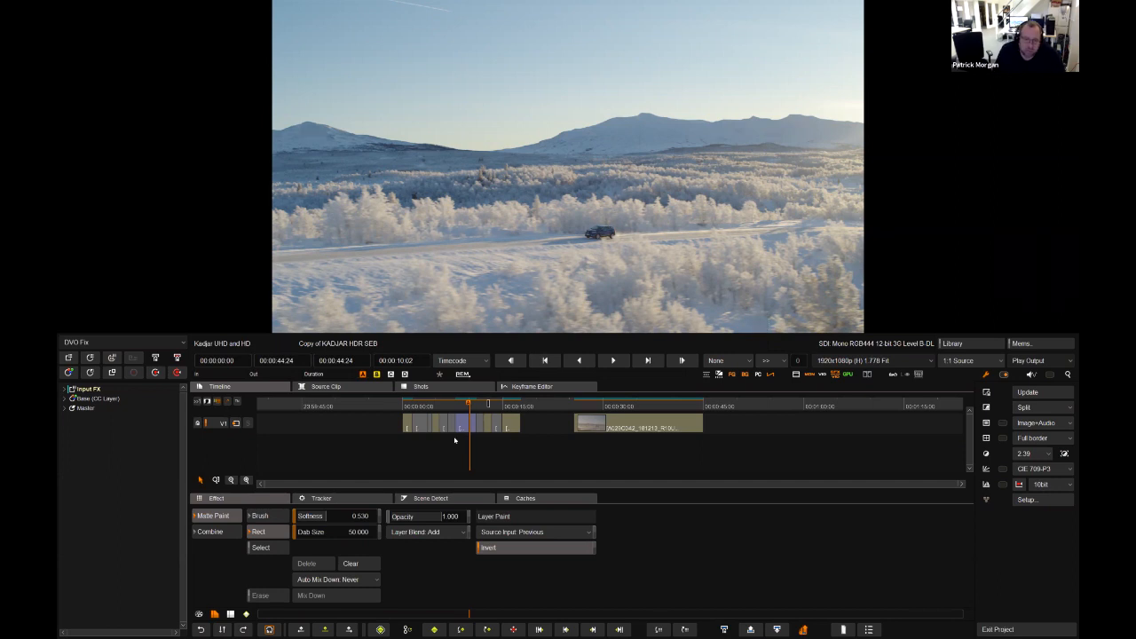
click(106, 399)
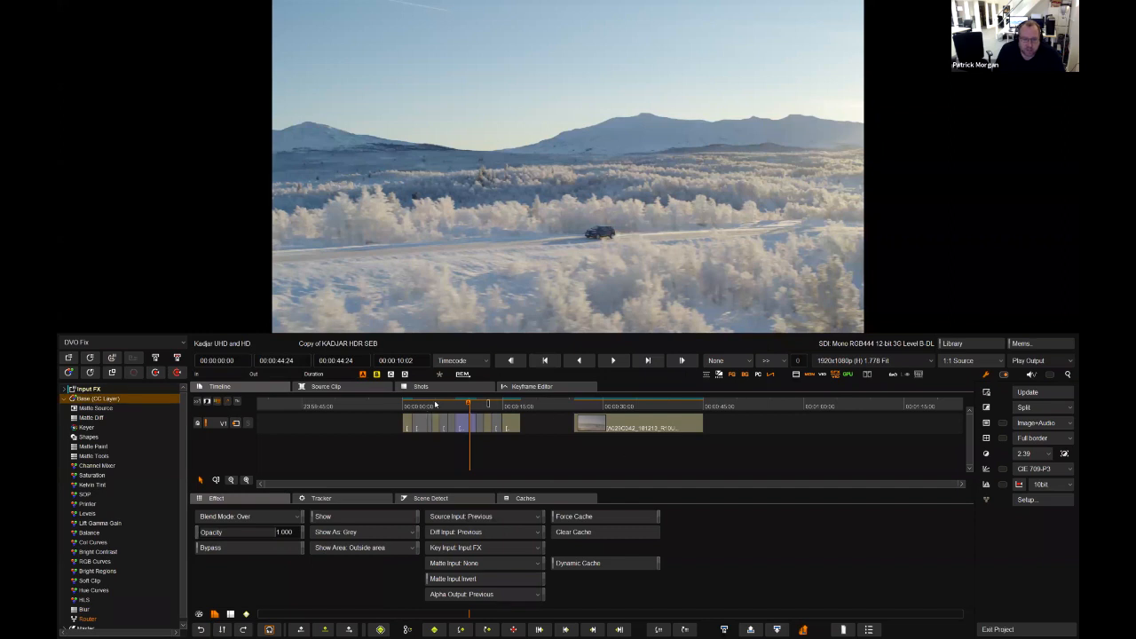
Scrub through the edited shots to the dusk shot of the car's rear and park the playhead at 00:00:11:01.
click(435, 405)
scroll(426, 448, up, 5)
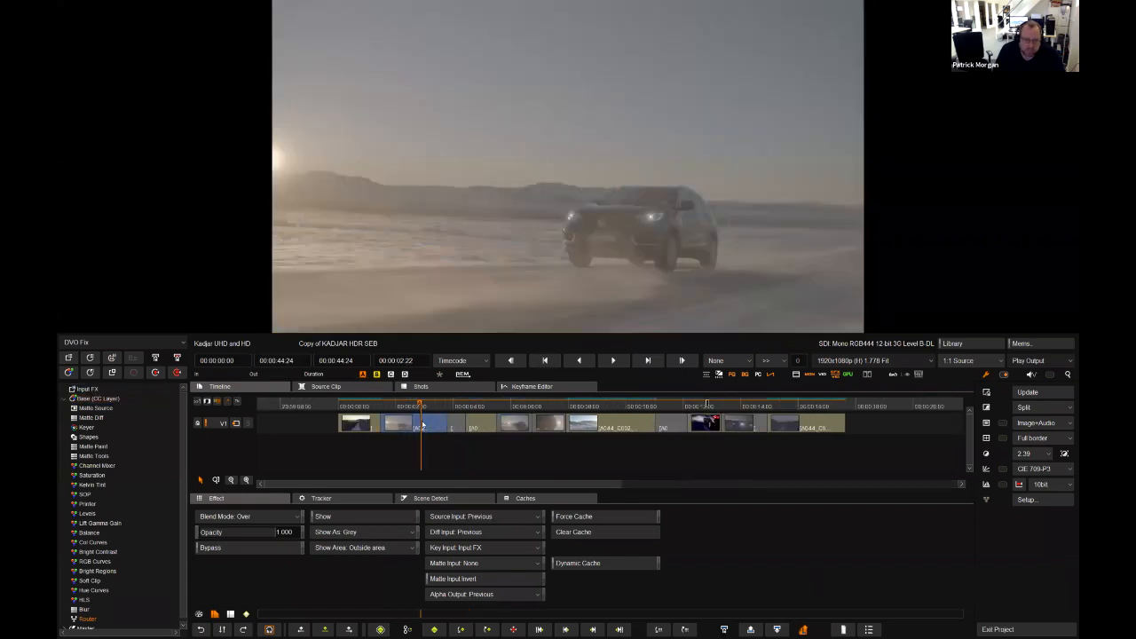
scroll(501, 457, down, 2)
drag(382, 413, 776, 414)
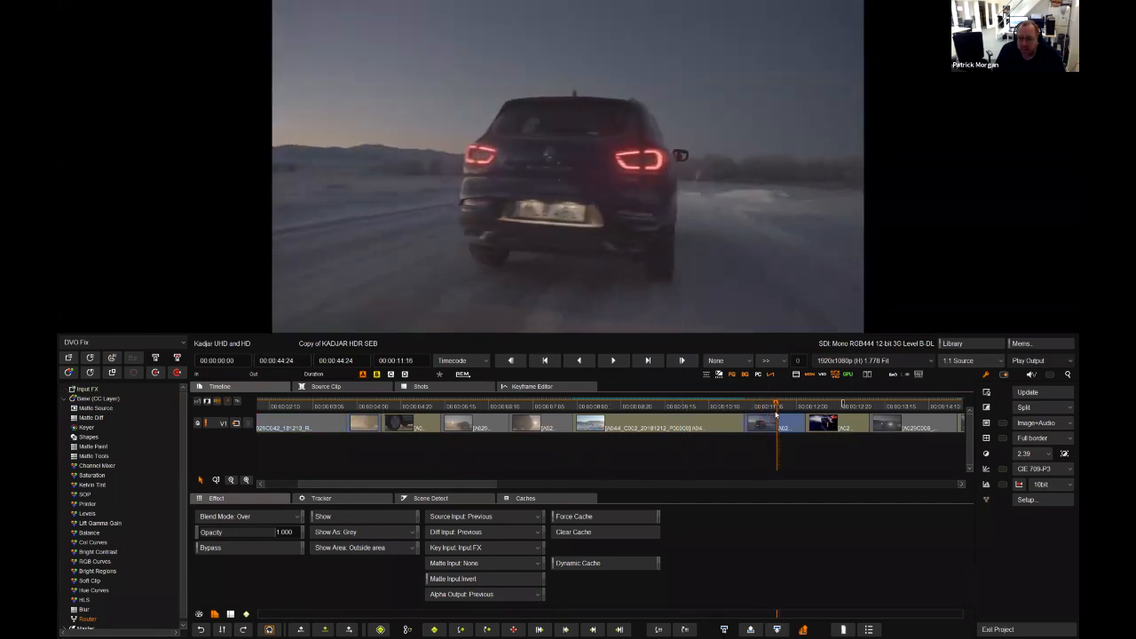
scroll(776, 414, up, 3)
drag(439, 485, 440, 459)
click(343, 406)
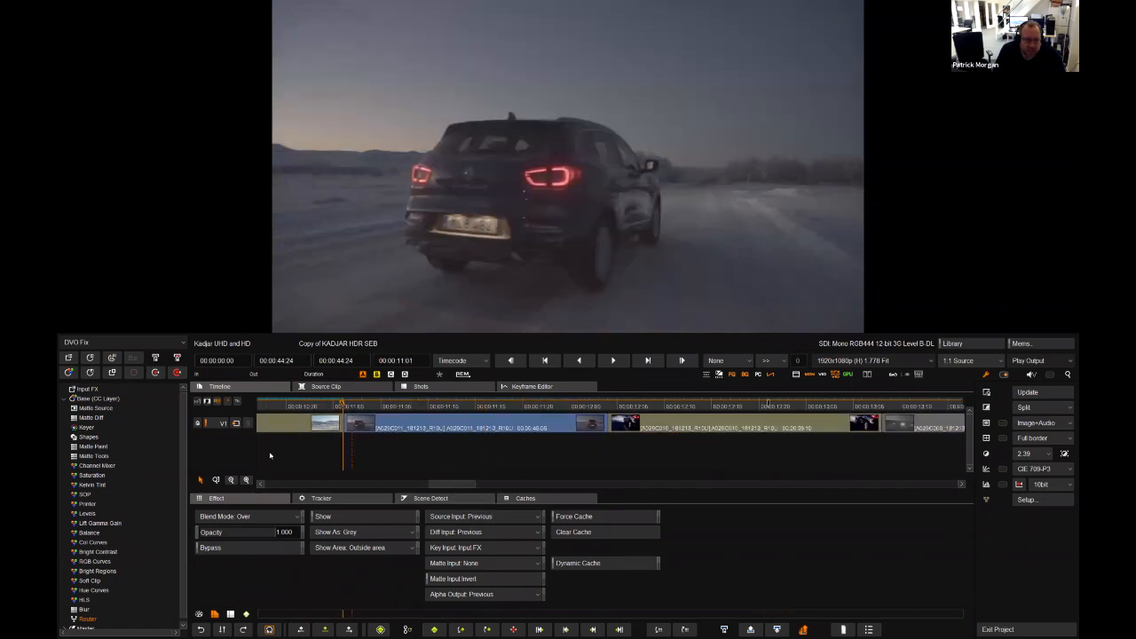
Draw an ellipse shape around the car's right tail light, track it forward by deforming through the shot, and return to 00:00:11:01.
click(89, 436)
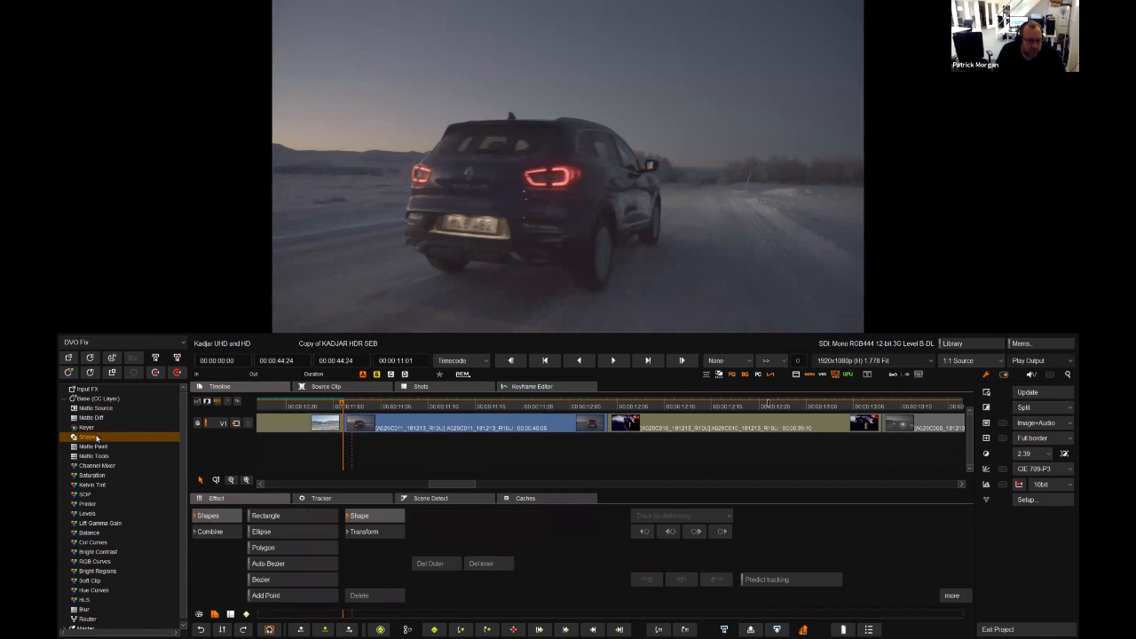
click(282, 531)
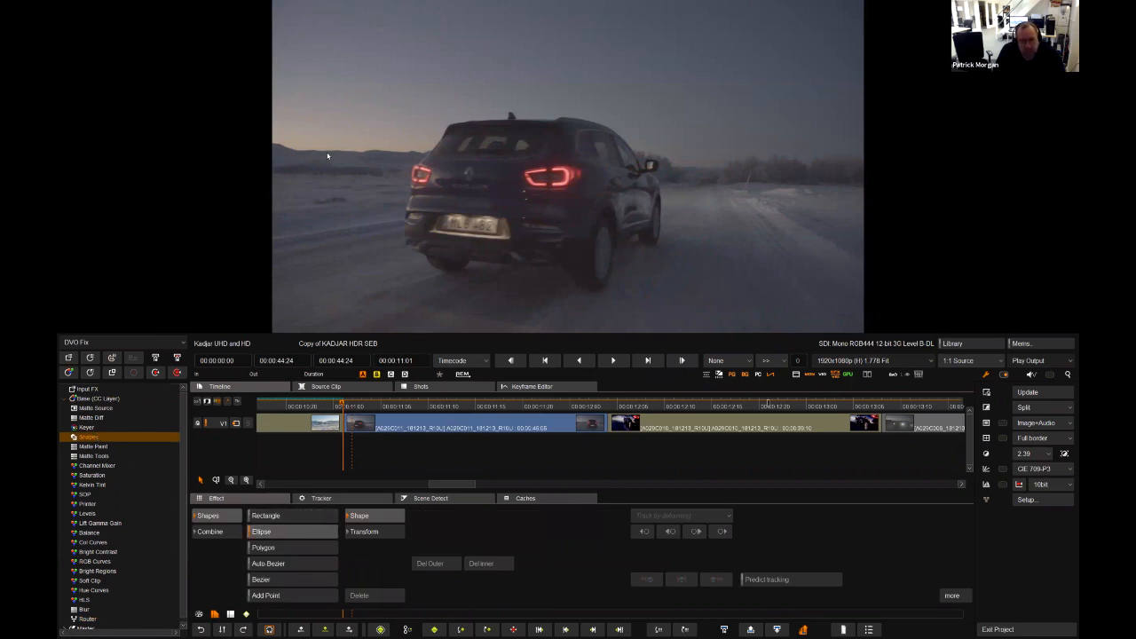
drag(504, 156, 597, 200)
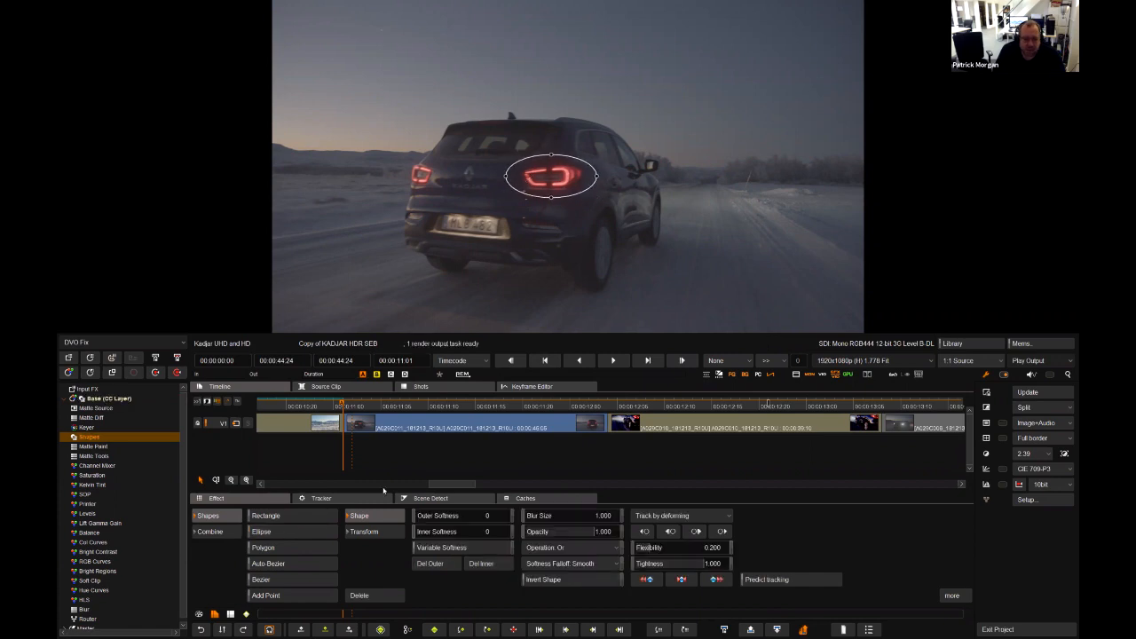
click(723, 531)
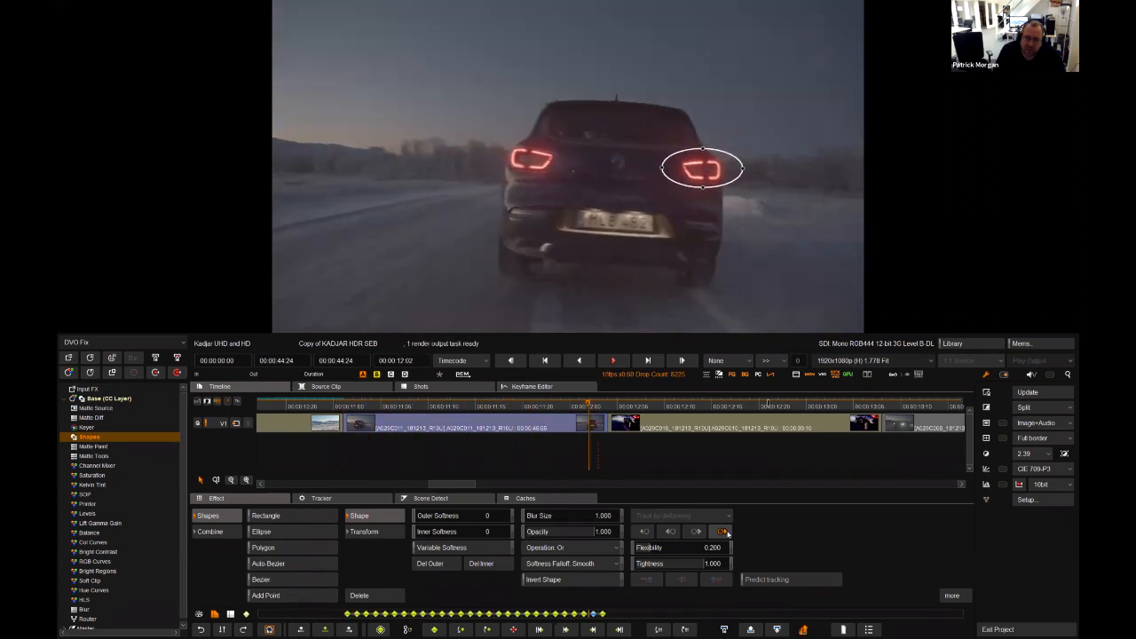
drag(597, 407, 350, 410)
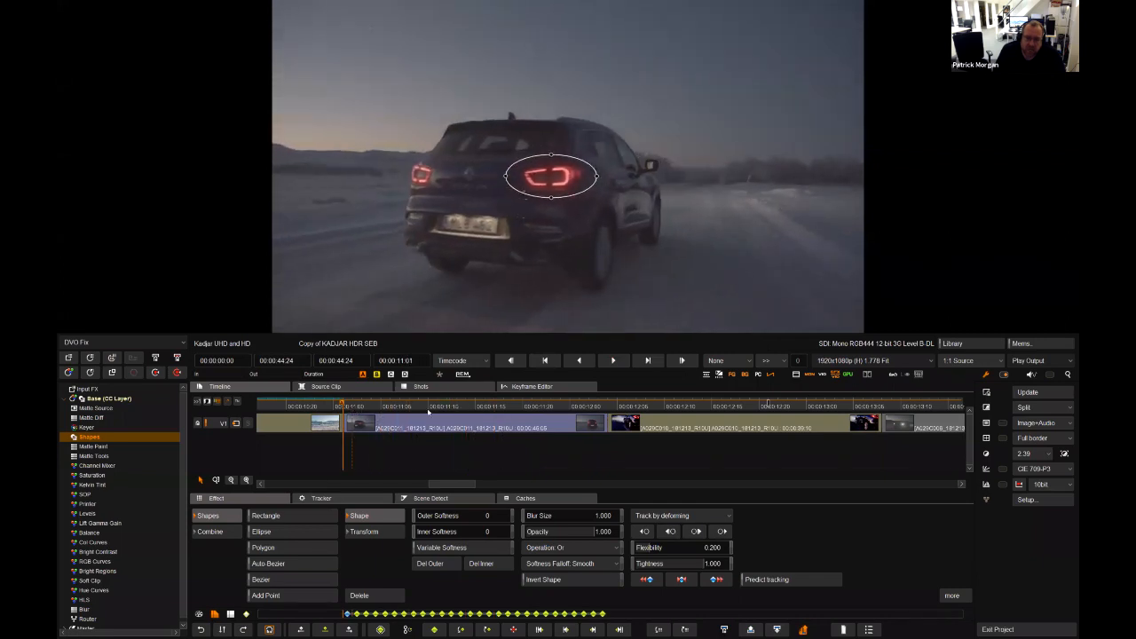
Draw an ellipse around the car's number plate, track it forward by deforming, and review the result by returning to 00:00:11:09.
click(293, 531)
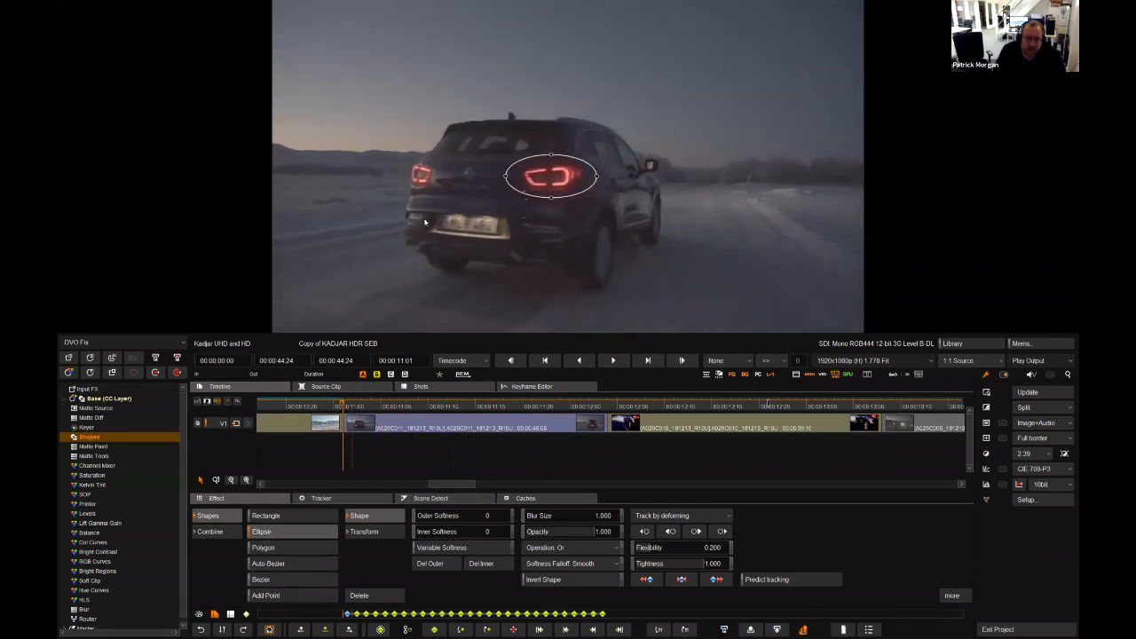
drag(423, 205, 525, 248)
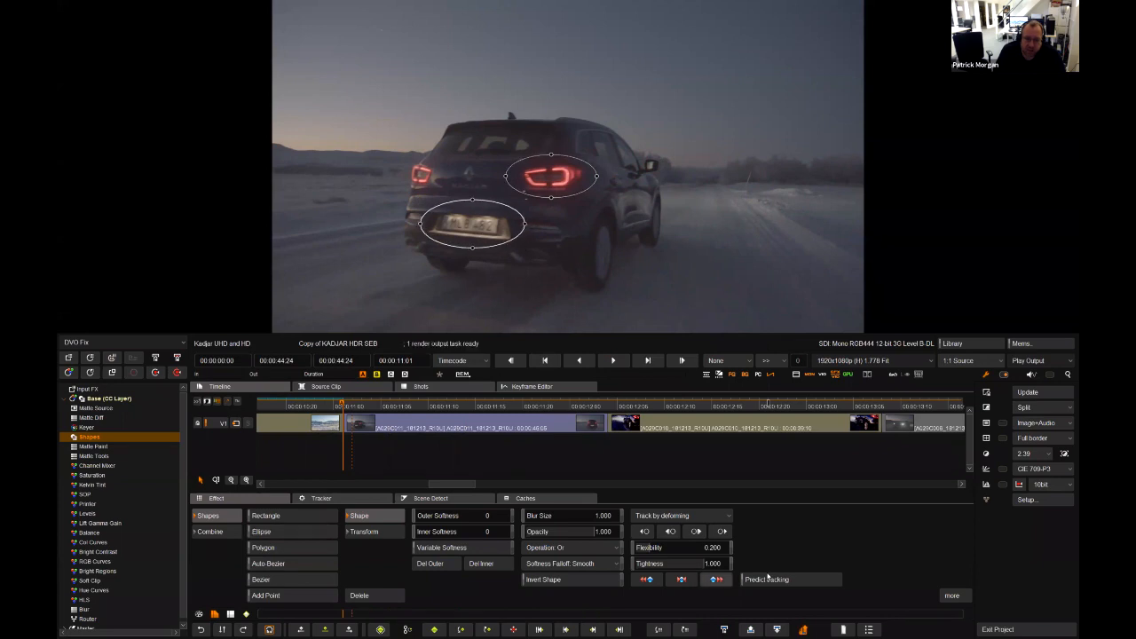
click(722, 531)
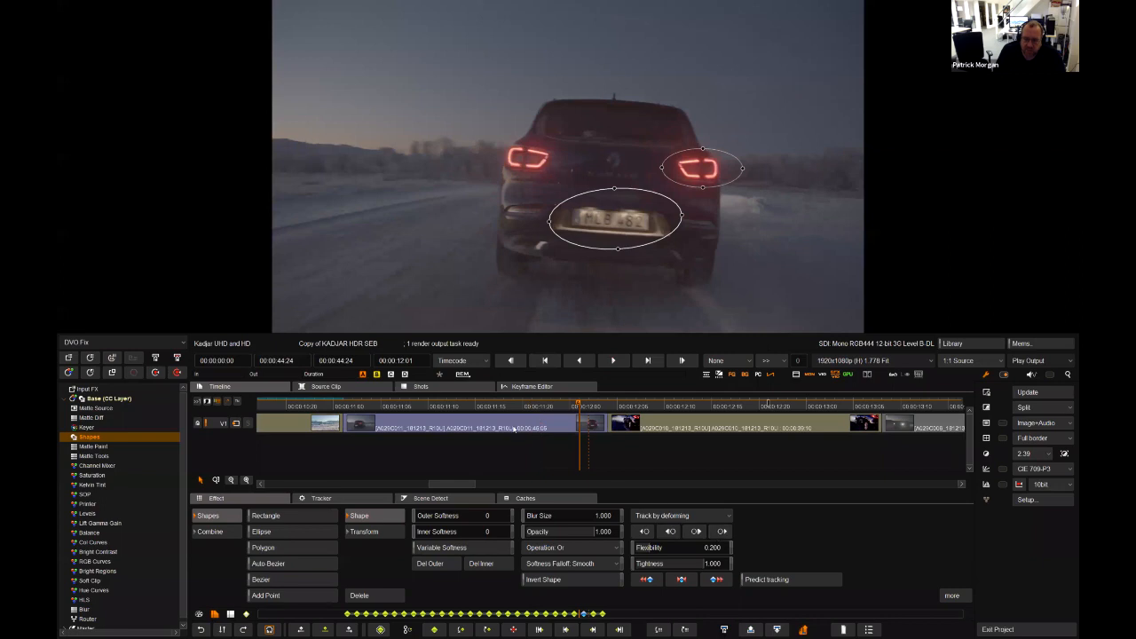
drag(572, 405, 408, 406)
key(space)
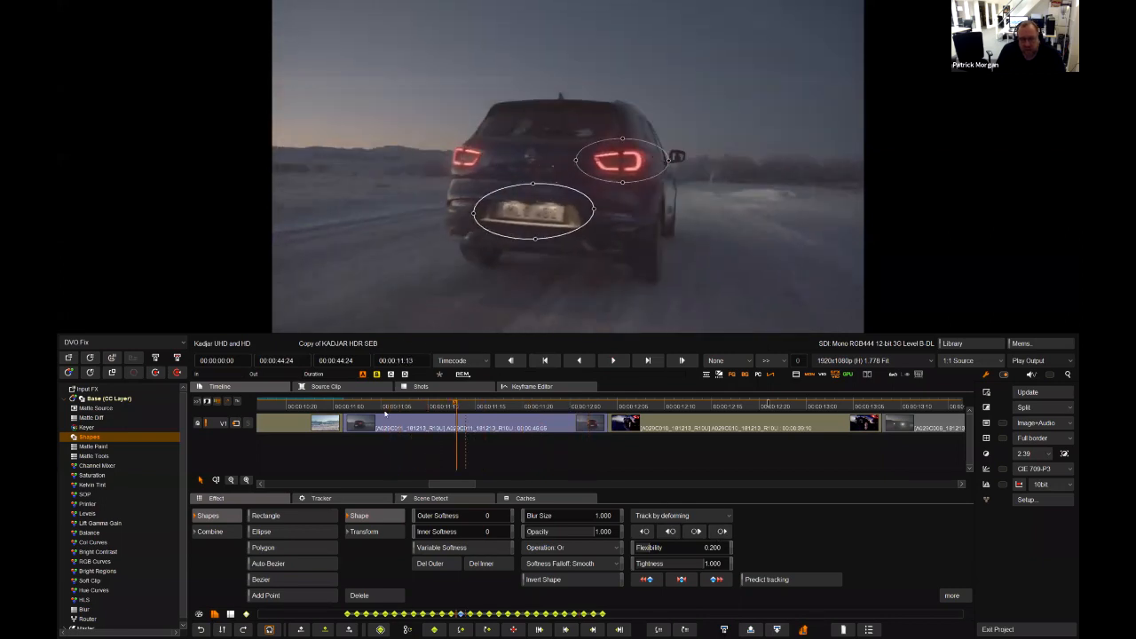
click(420, 418)
Reset the grade on the next shot, showing the car's rear wheel, and park the playhead at 00:00:12:04.
scroll(592, 458, down, 2)
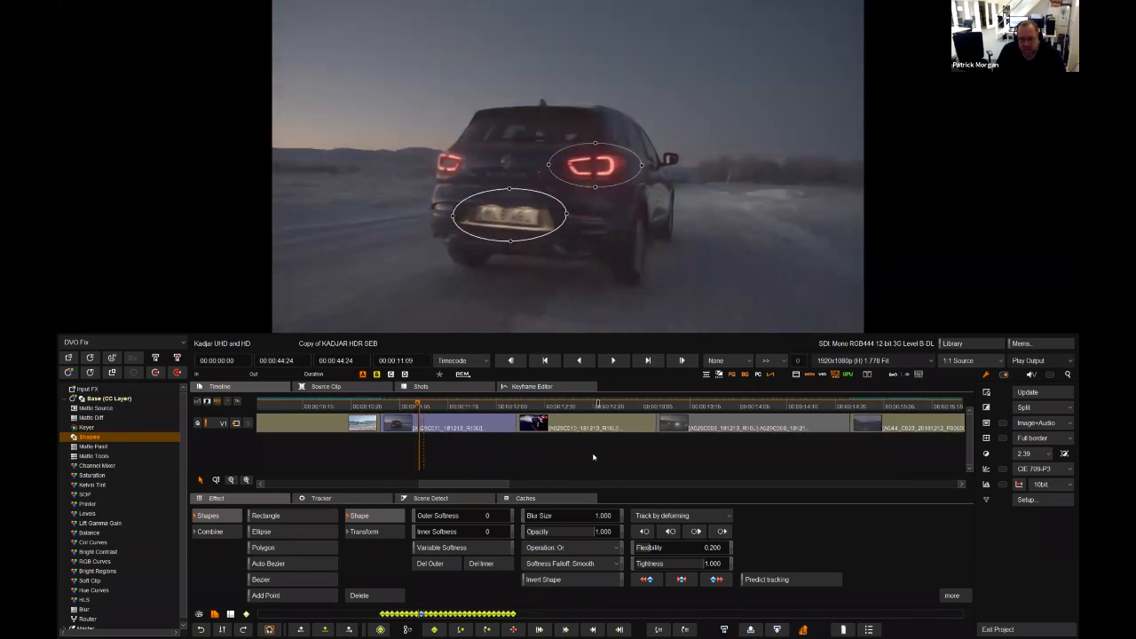
click(544, 411)
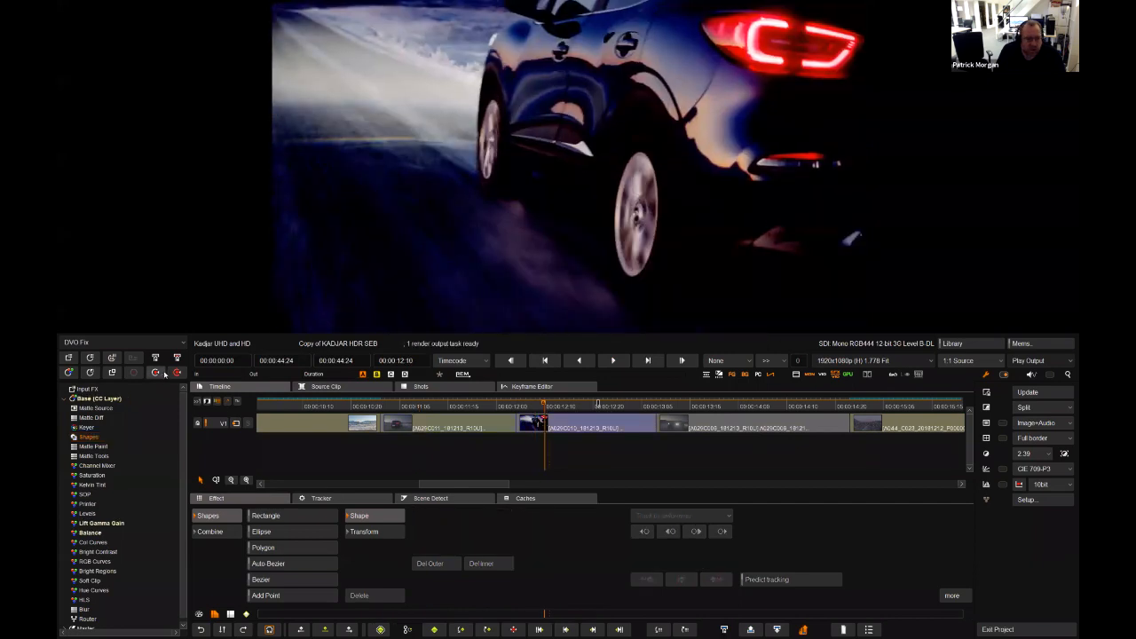
click(520, 405)
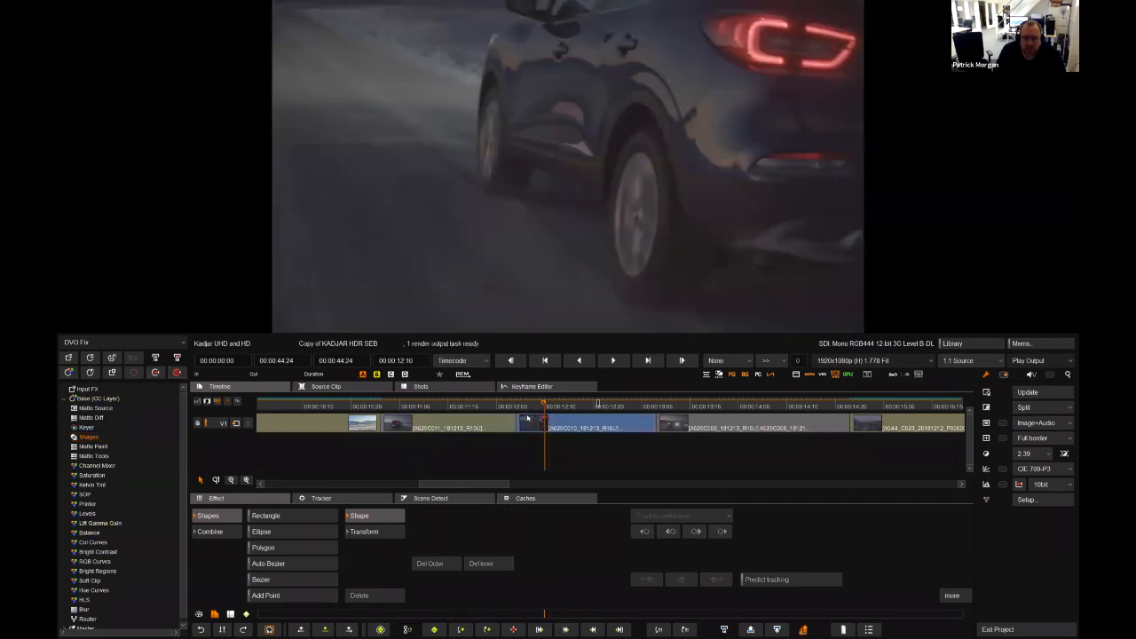
drag(519, 405, 515, 405)
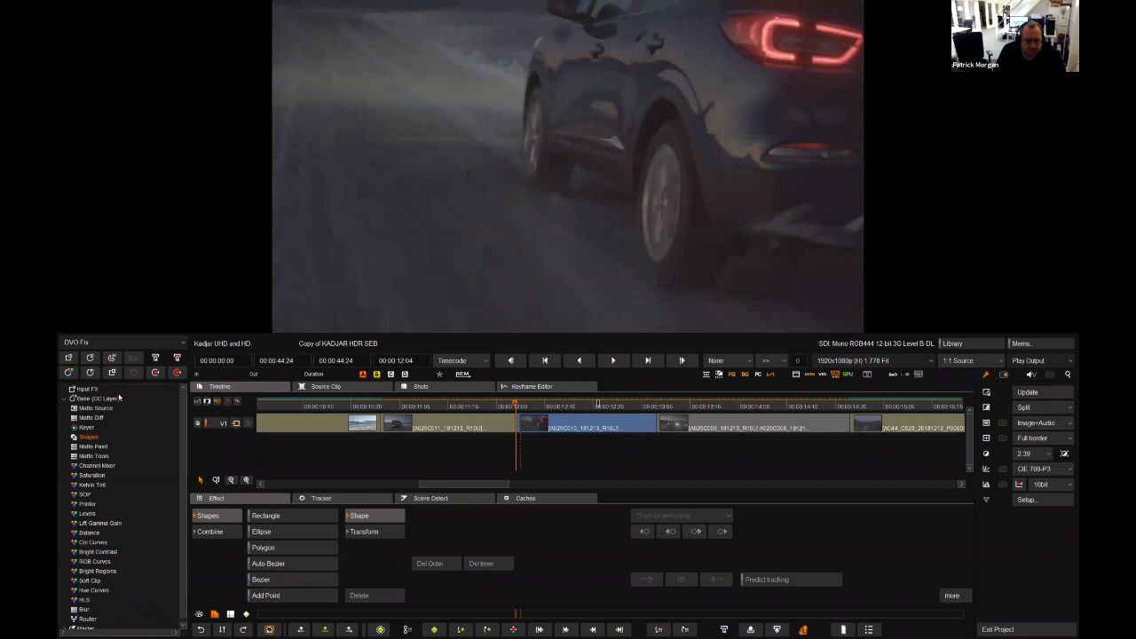
Draw an ellipse shape around the car's rear wheel and track it forward by deforming through the shot.
click(84, 440)
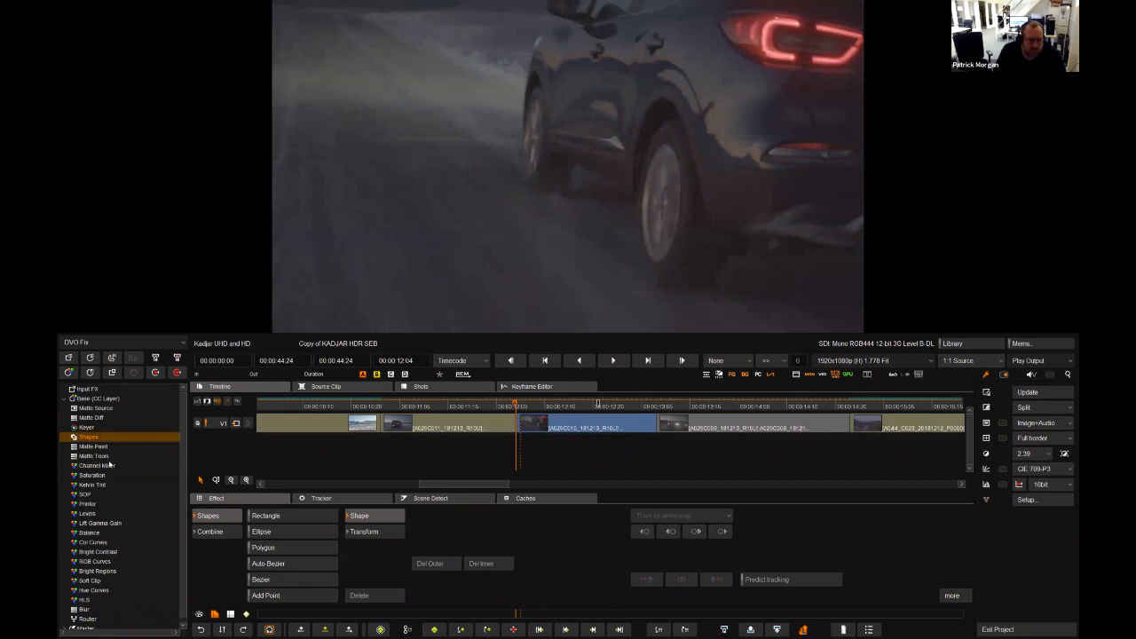
click(266, 530)
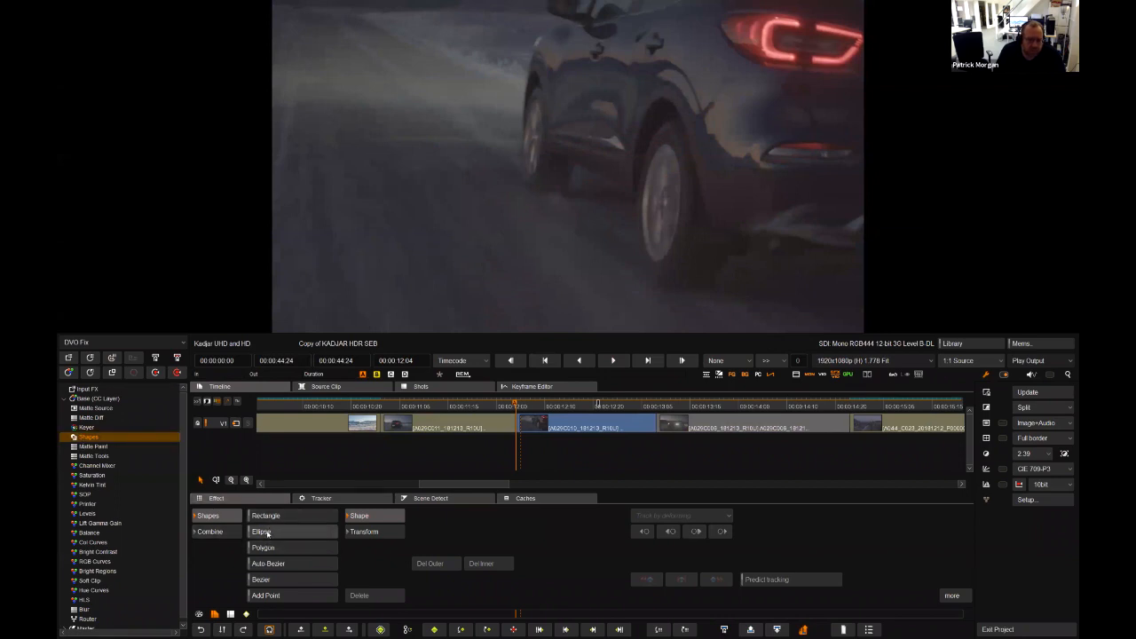
drag(639, 119, 688, 284)
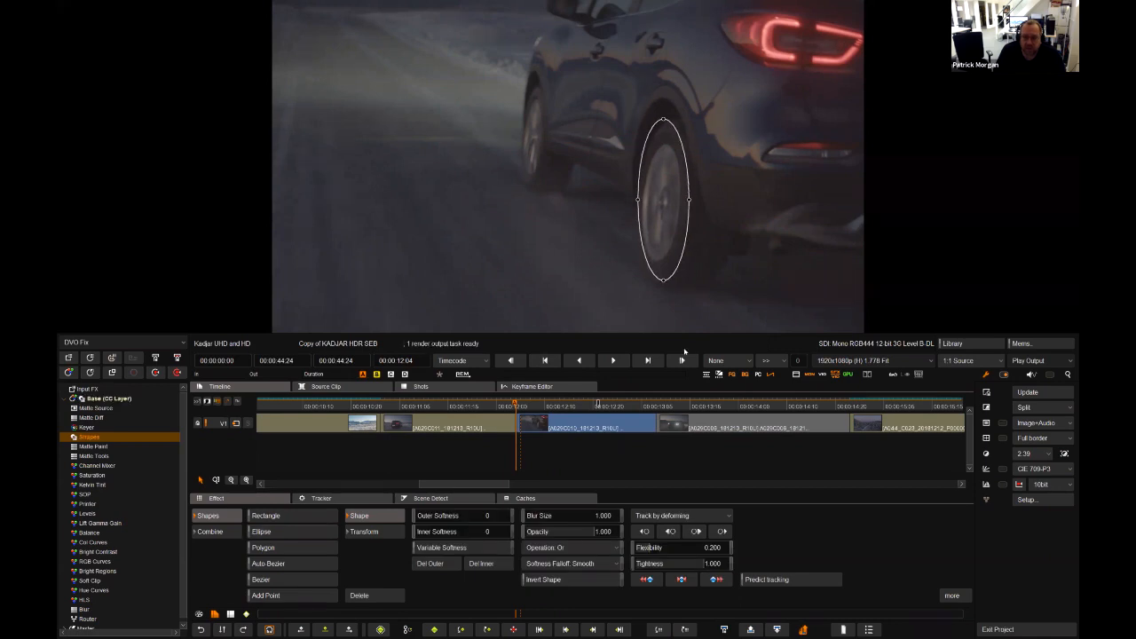
click(722, 531)
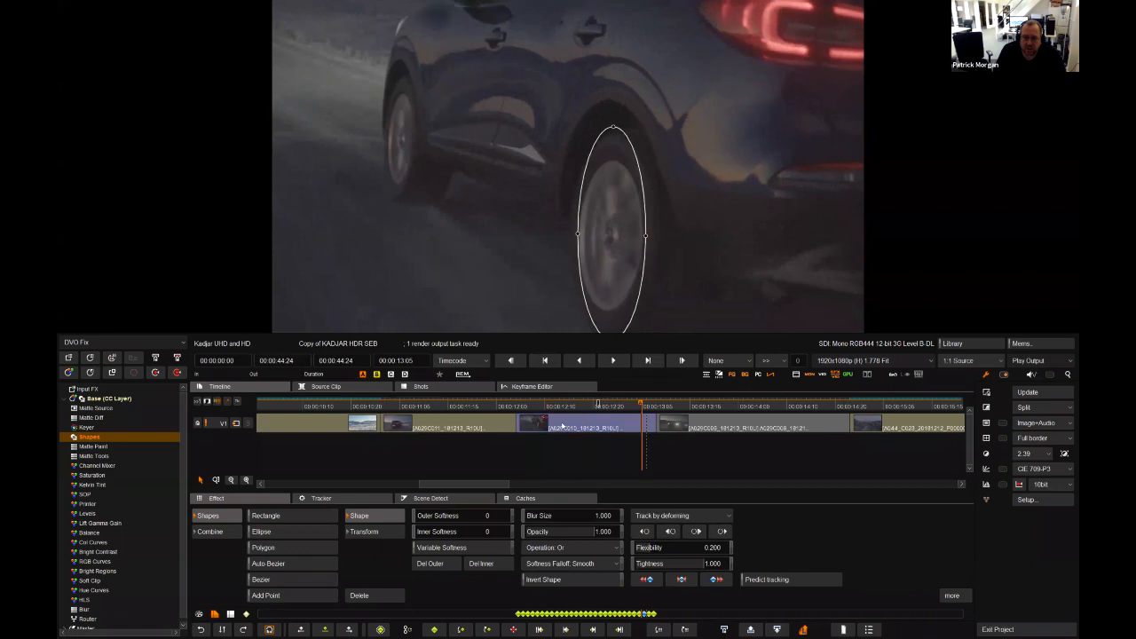
Return to 00:00:12:10 and set the wheel ellipse's outer softness to 0.064.
mouse_move(542, 401)
mouse_down()
mouse_move(523, 403)
mouse_move(621, 412)
mouse_move(519, 407)
mouse_move(568, 410)
mouse_move(548, 413)
mouse_up()
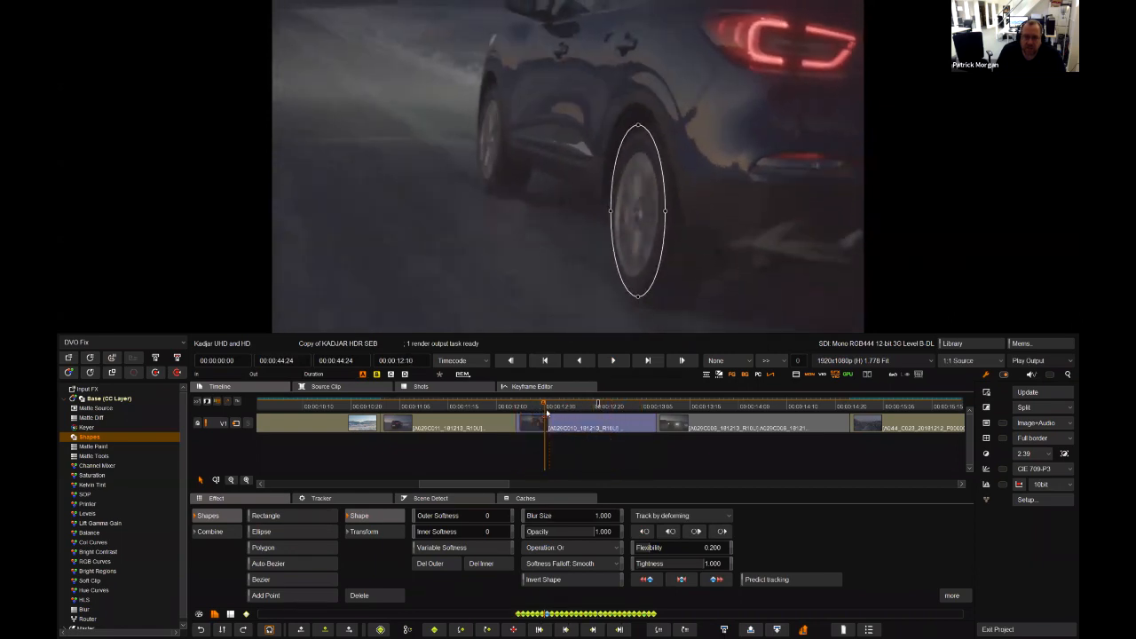
drag(441, 517, 472, 517)
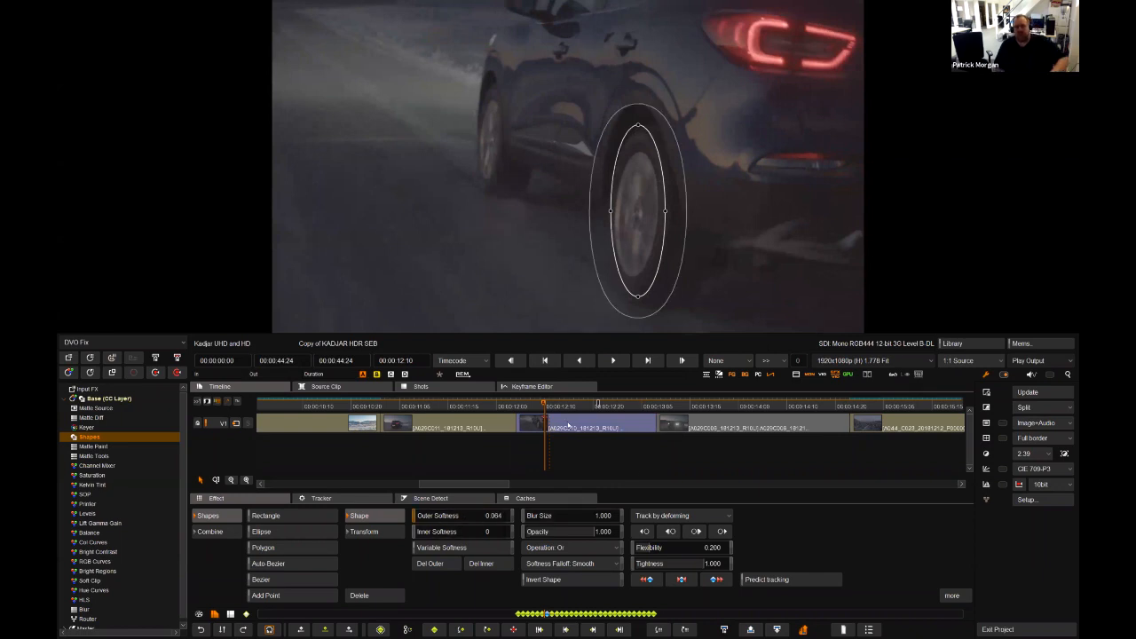